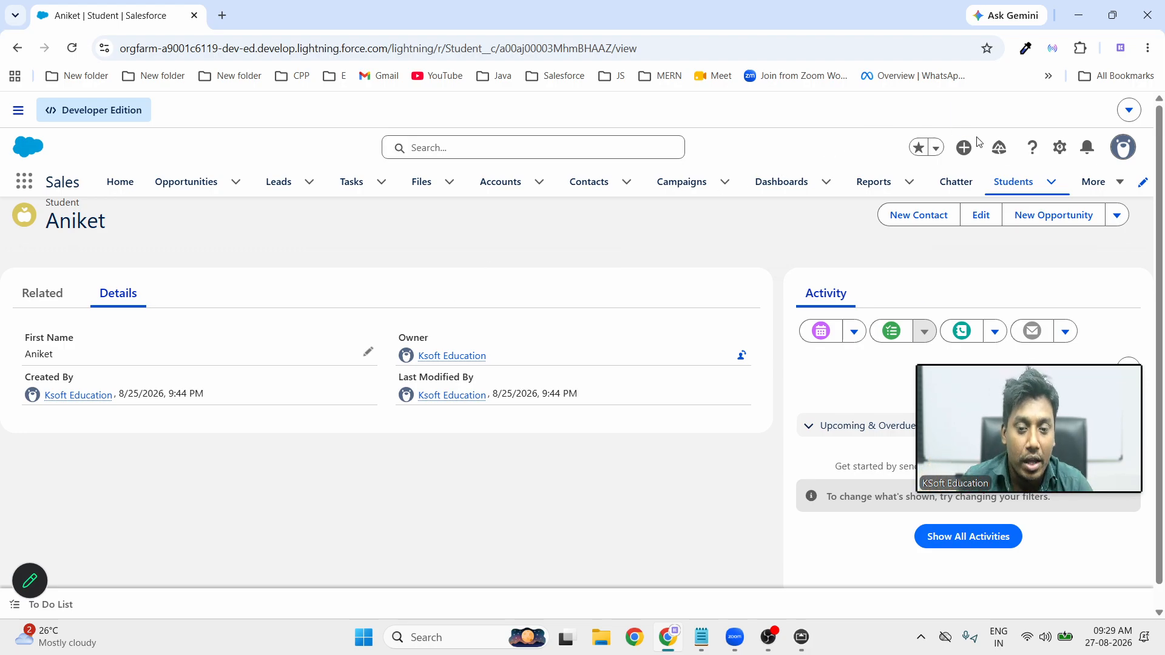
From the Setup gear menu, open the Student object (Student__c) definition in Object Manager
click(1060, 150)
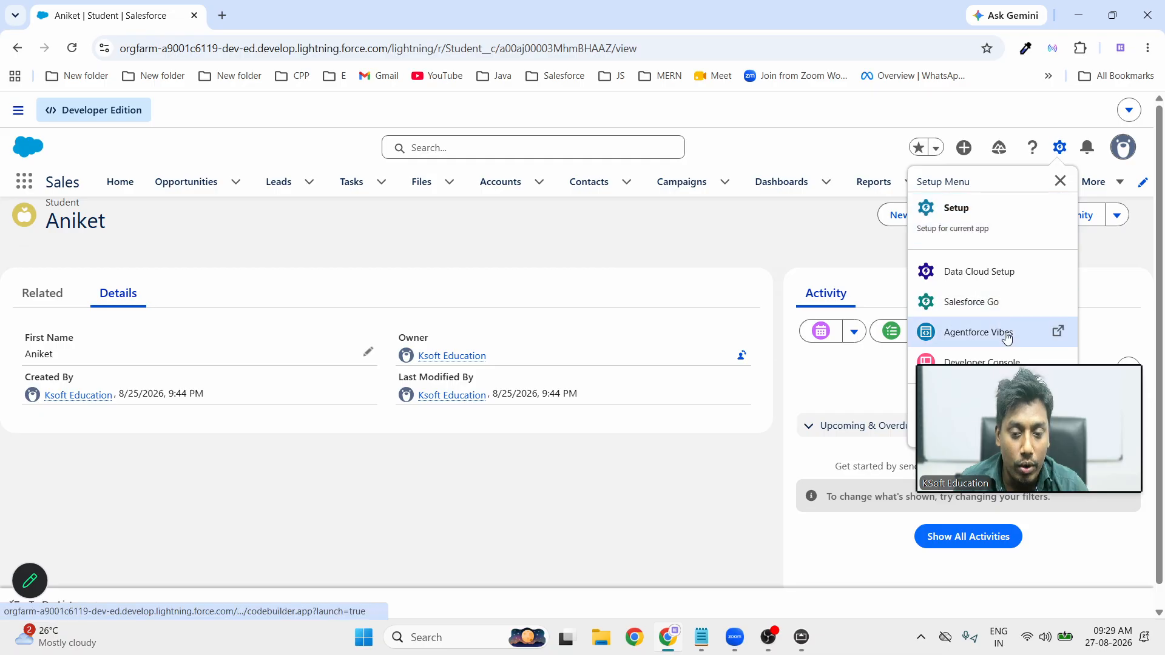
drag(1027, 375, 571, 313)
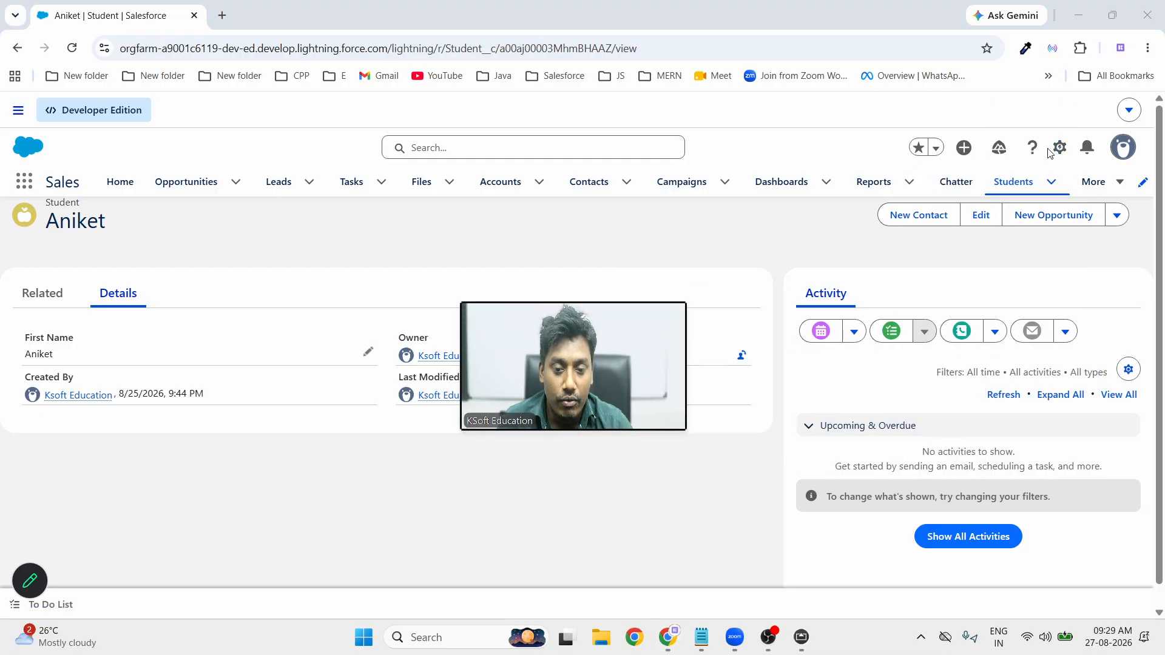
click(1060, 147)
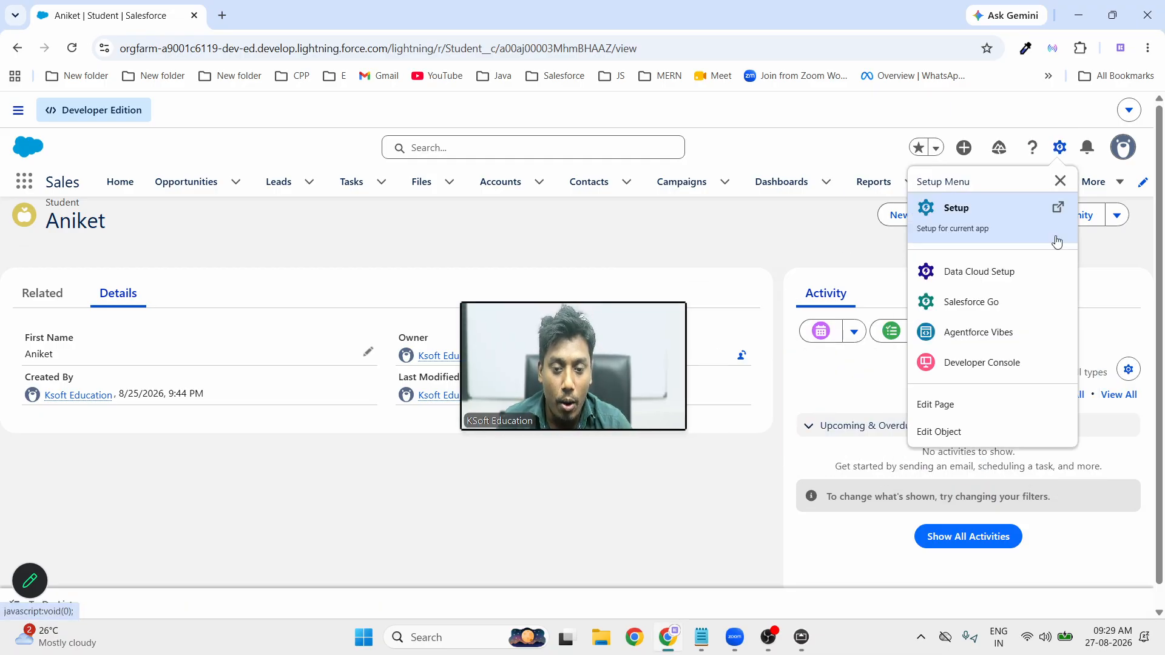
click(959, 435)
drag(572, 374, 939, 487)
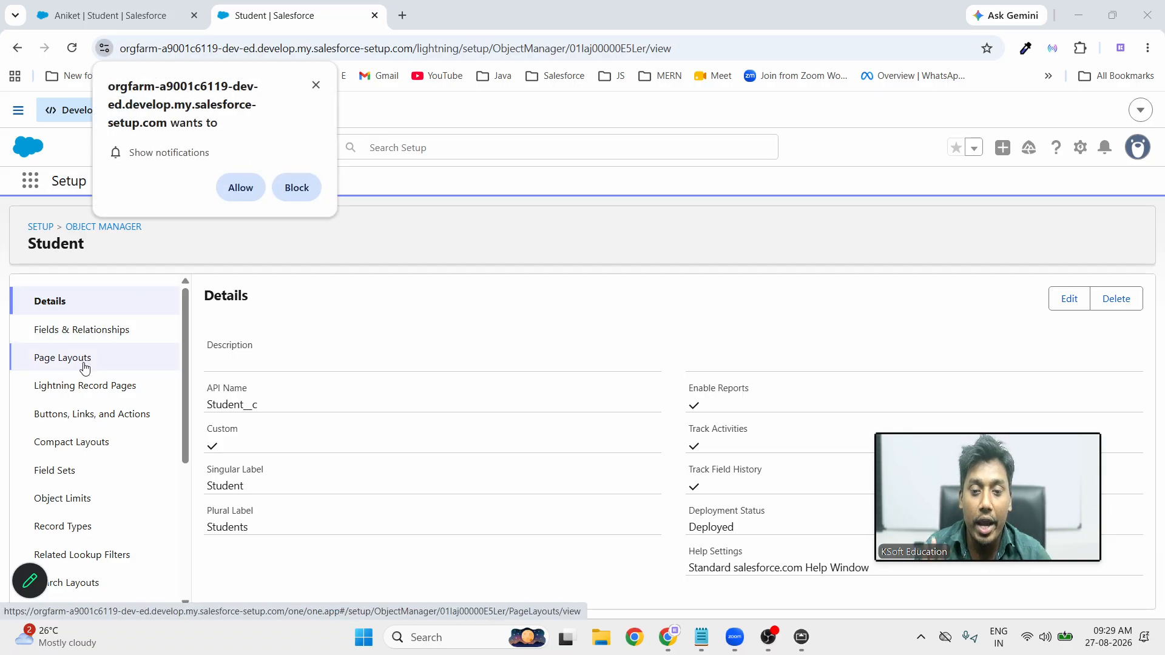
Dismiss the notification prompt and open Setup's Object Manager object list in a new tab
click(315, 86)
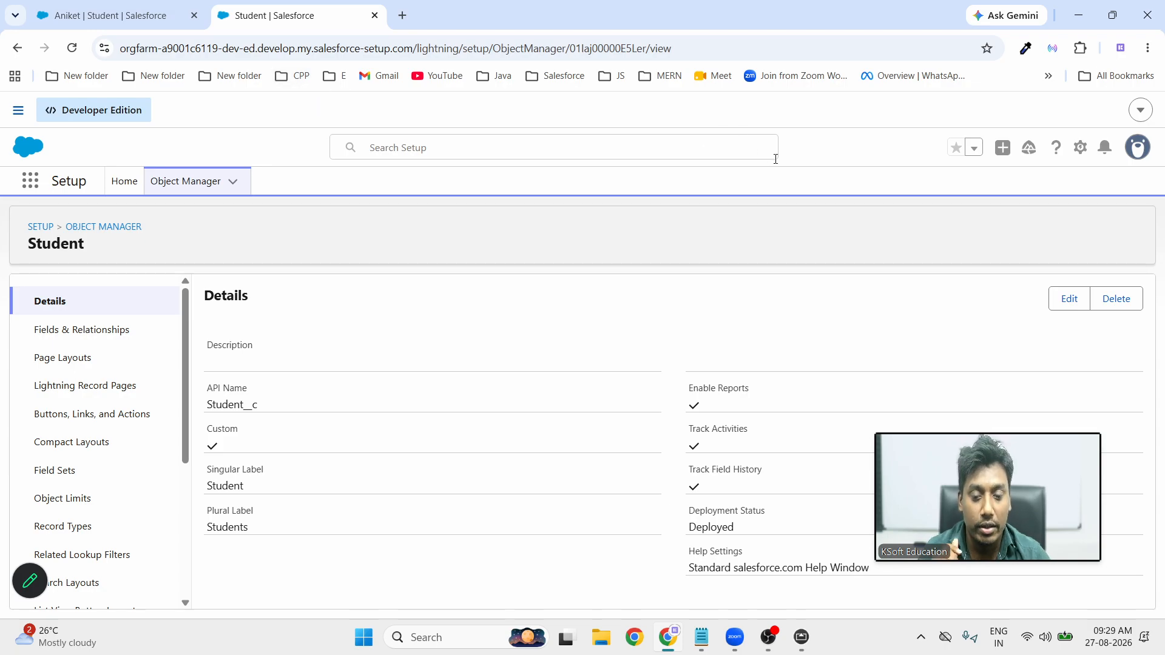
click(1079, 150)
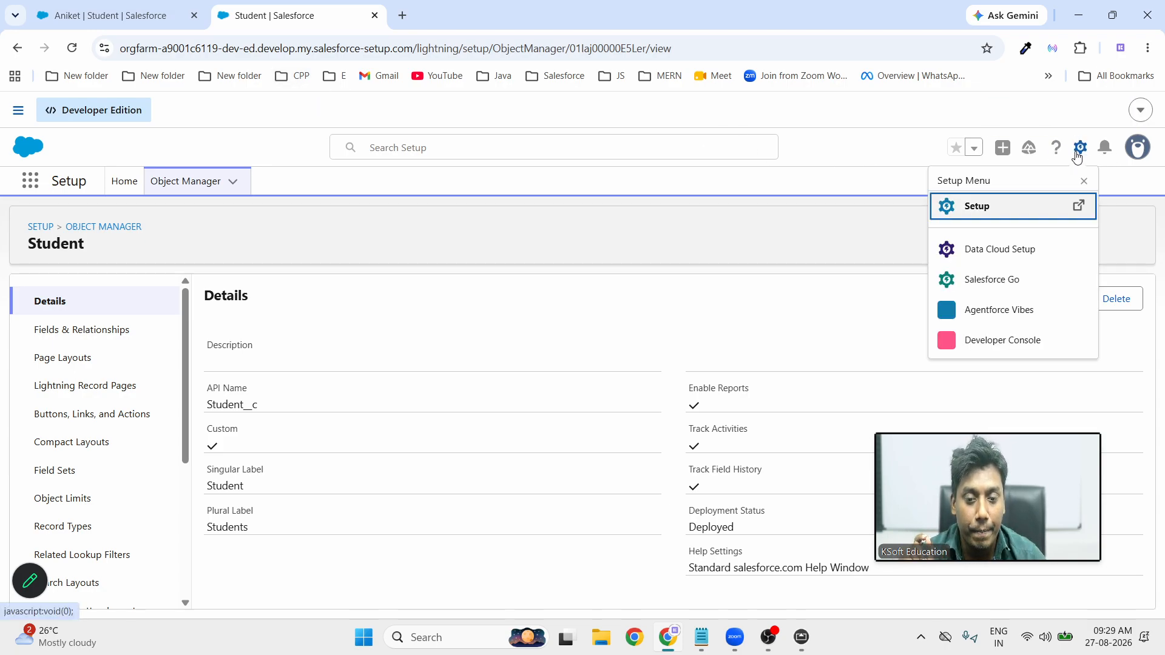
click(995, 206)
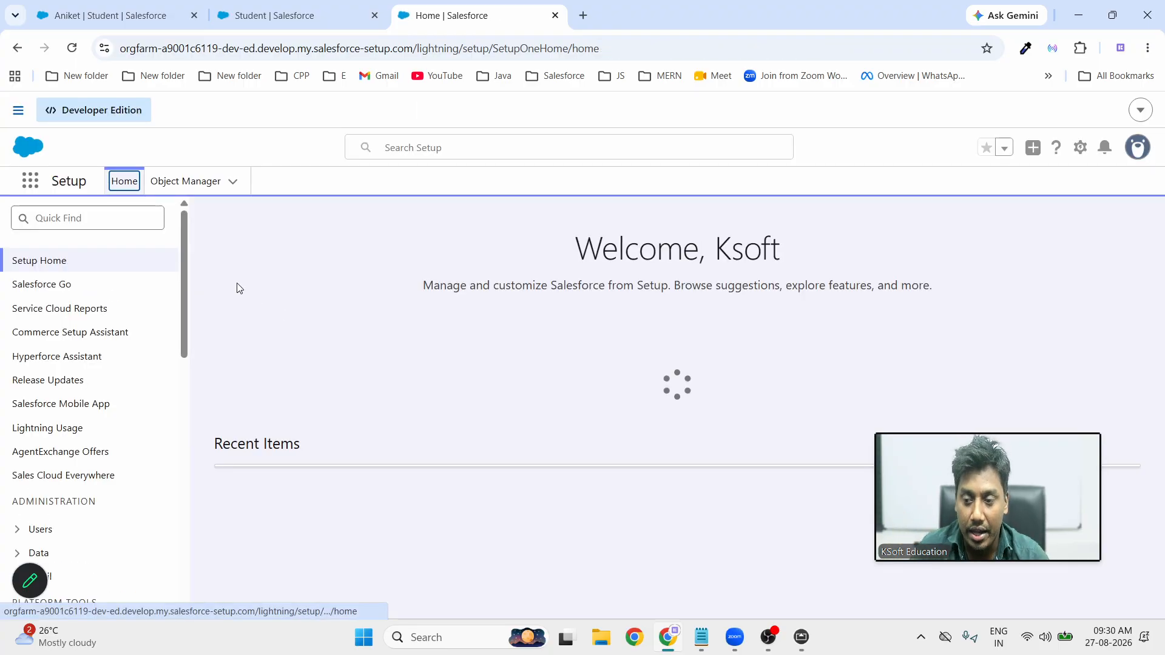
click(190, 192)
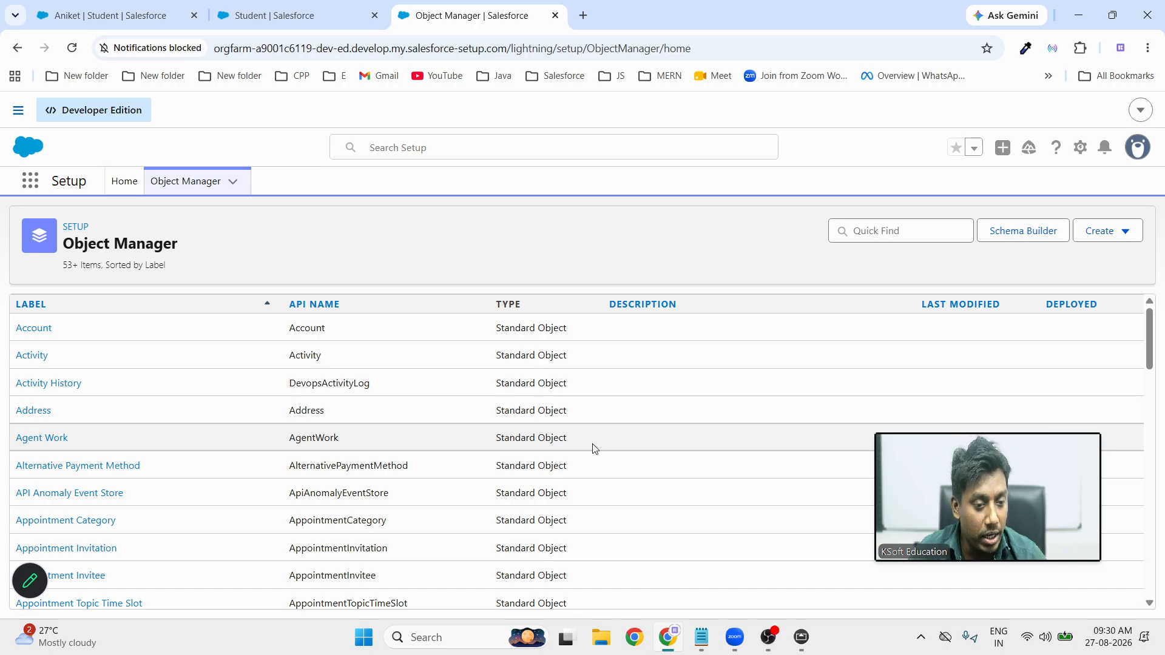
Filter Object Manager by 'st' and show the Student custom object's row actions
click(886, 231)
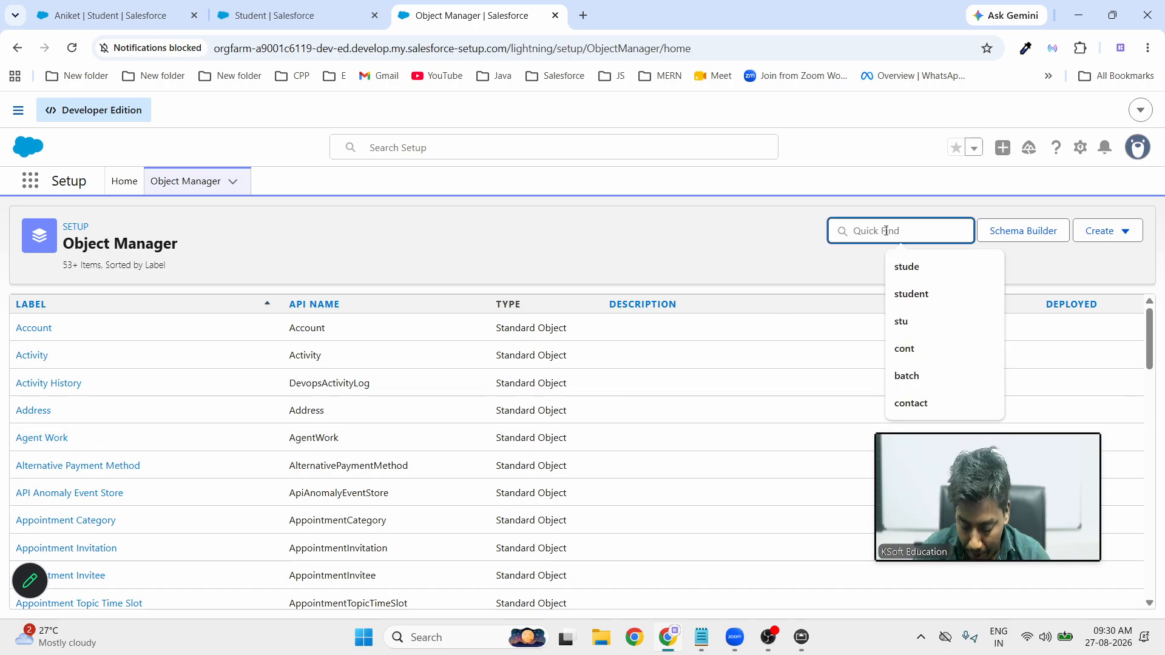
text(st)
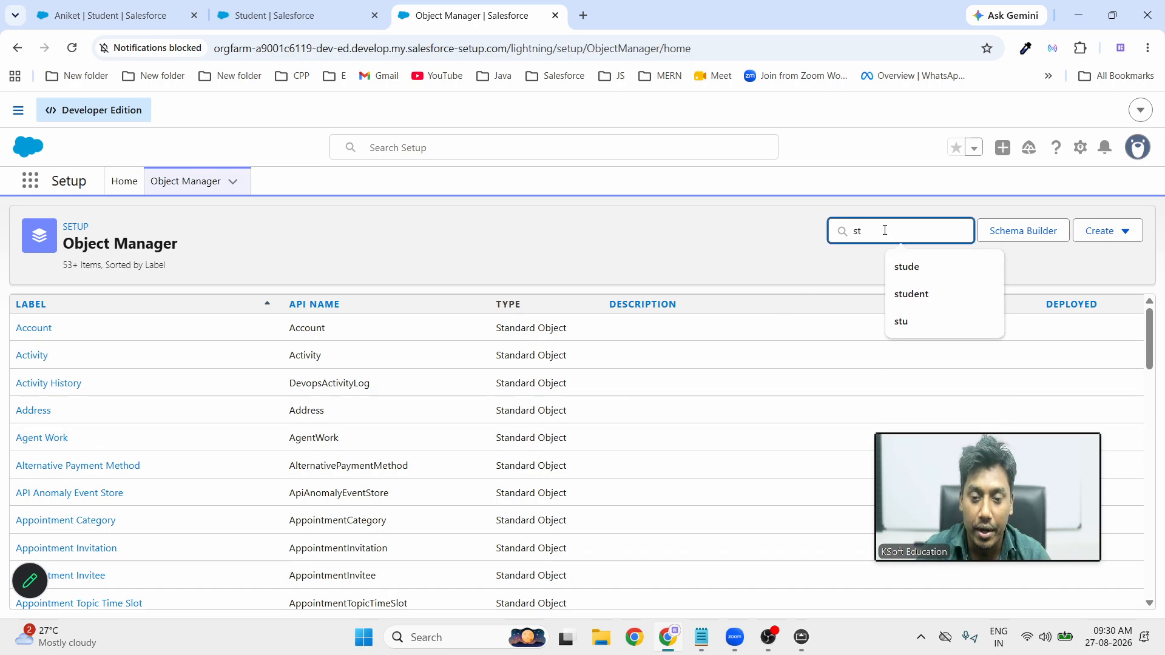
scroll(108, 455, down, 1)
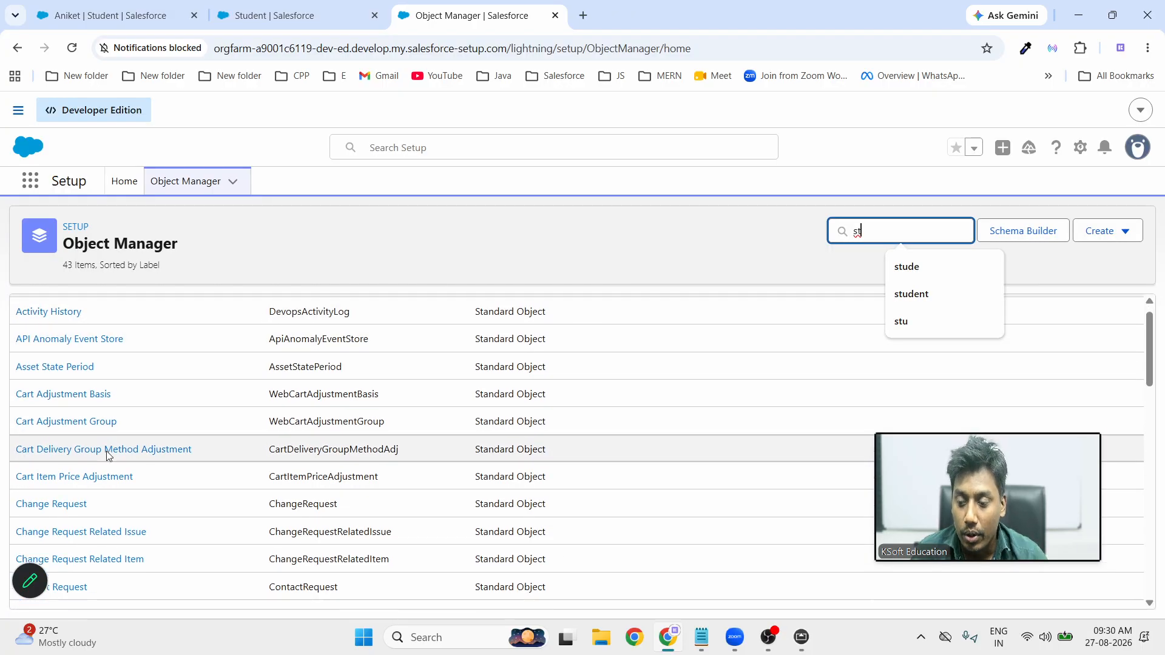
scroll(108, 455, down, 12)
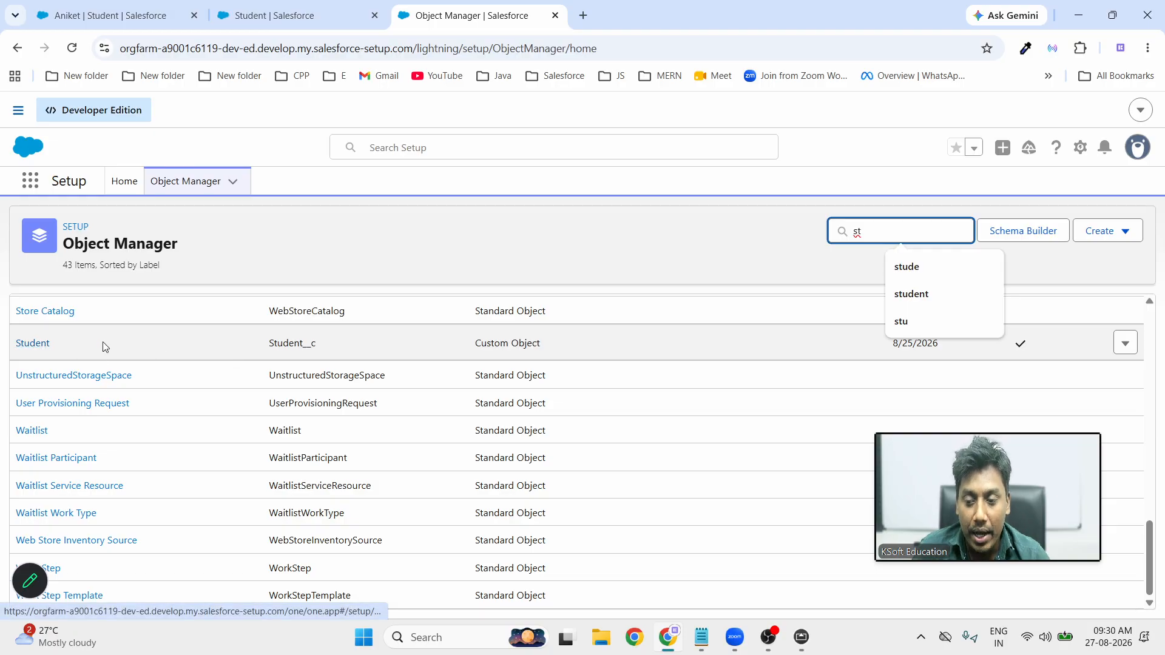
triple_click(486, 342)
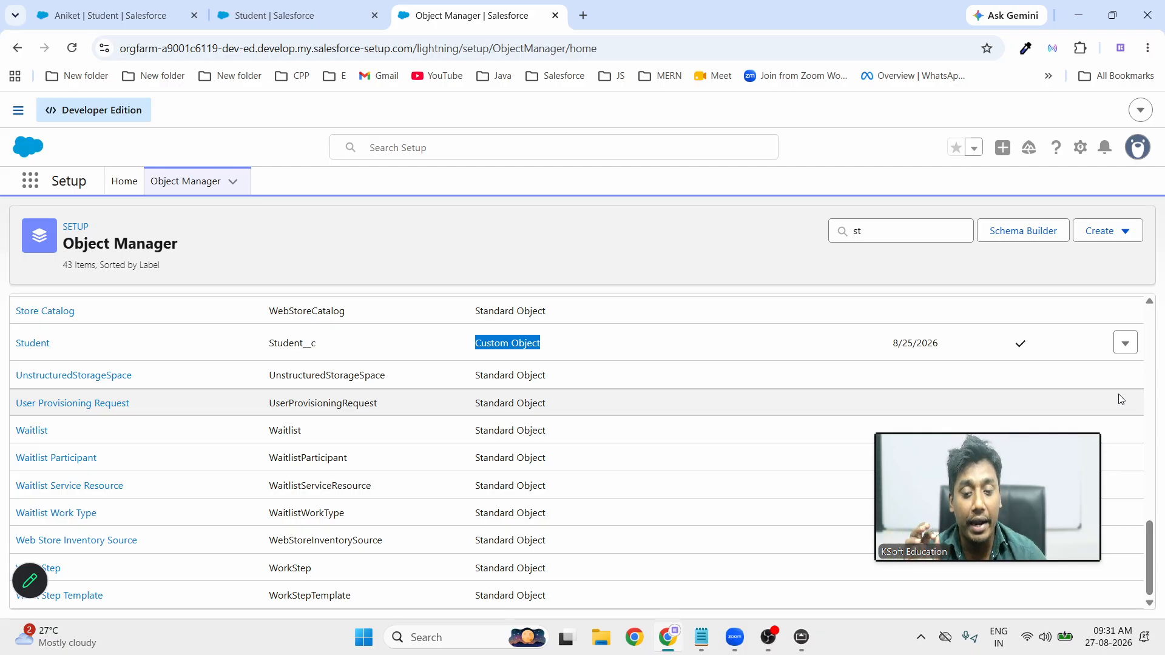
click(1125, 343)
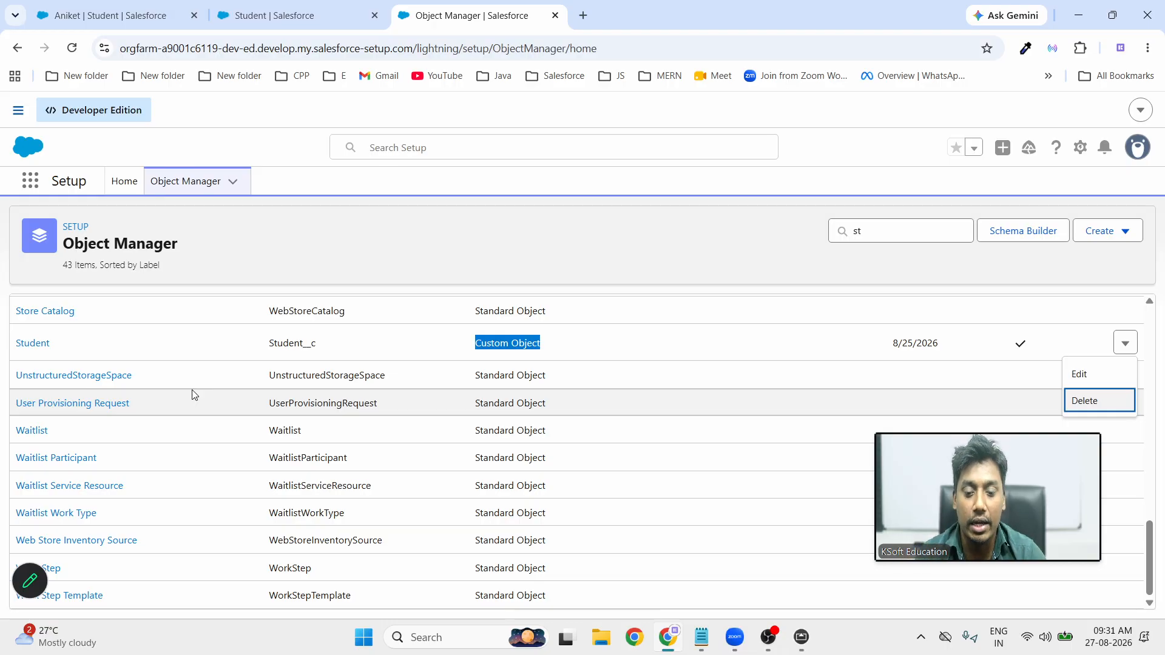
Open the Student object's Details page showing label Students and API name Student__c
click(29, 346)
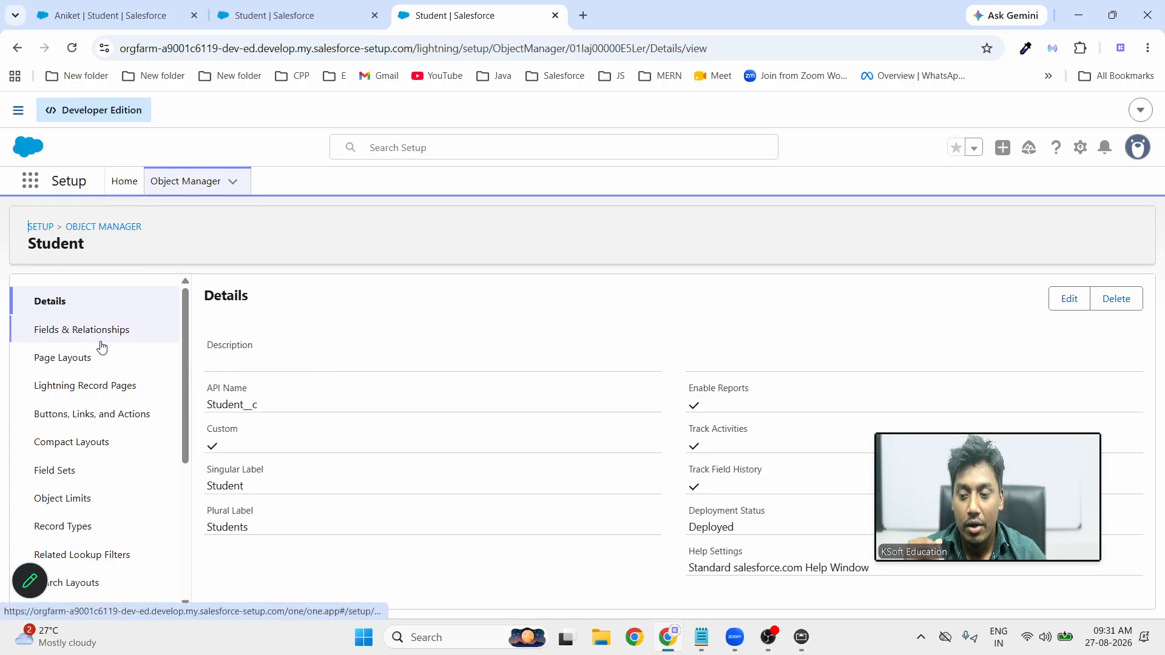
scroll(111, 472, down, 4)
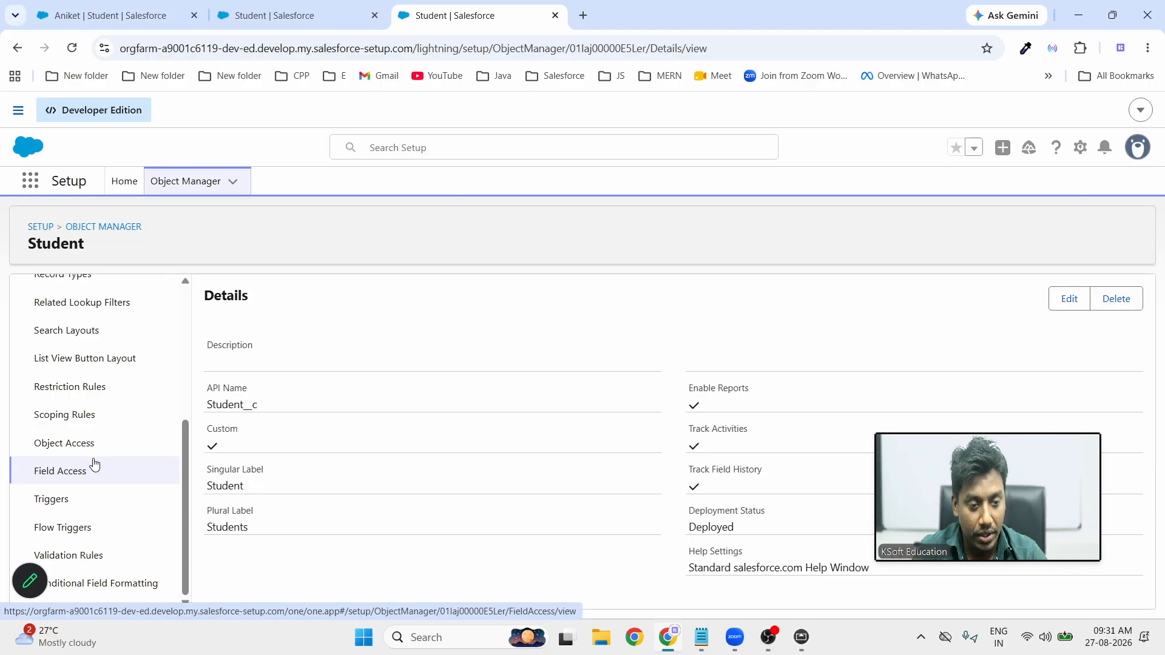
scroll(106, 461, up, 5)
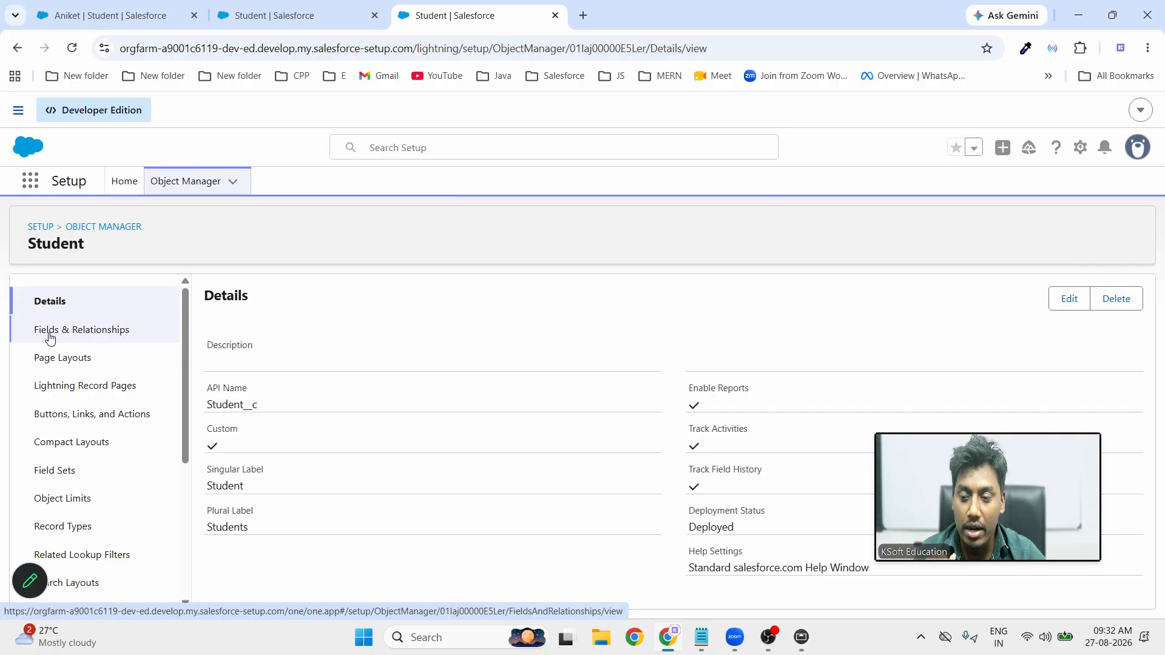
Show the Student object's Fields & Relationships list with its four existing fields
click(74, 335)
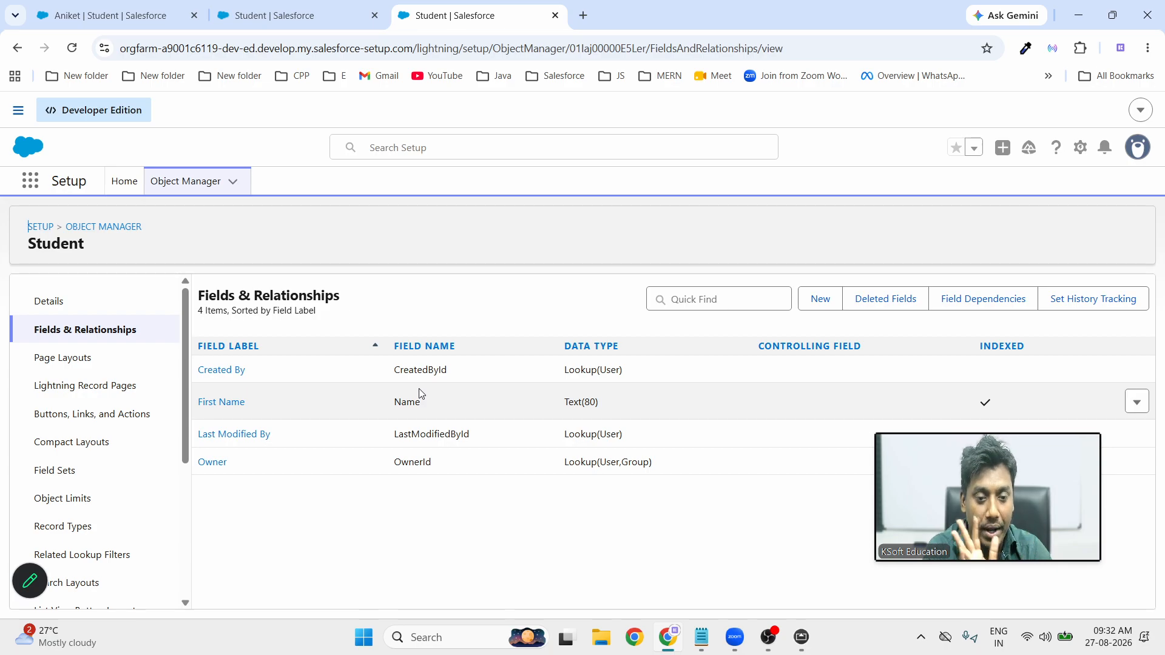
click(819, 304)
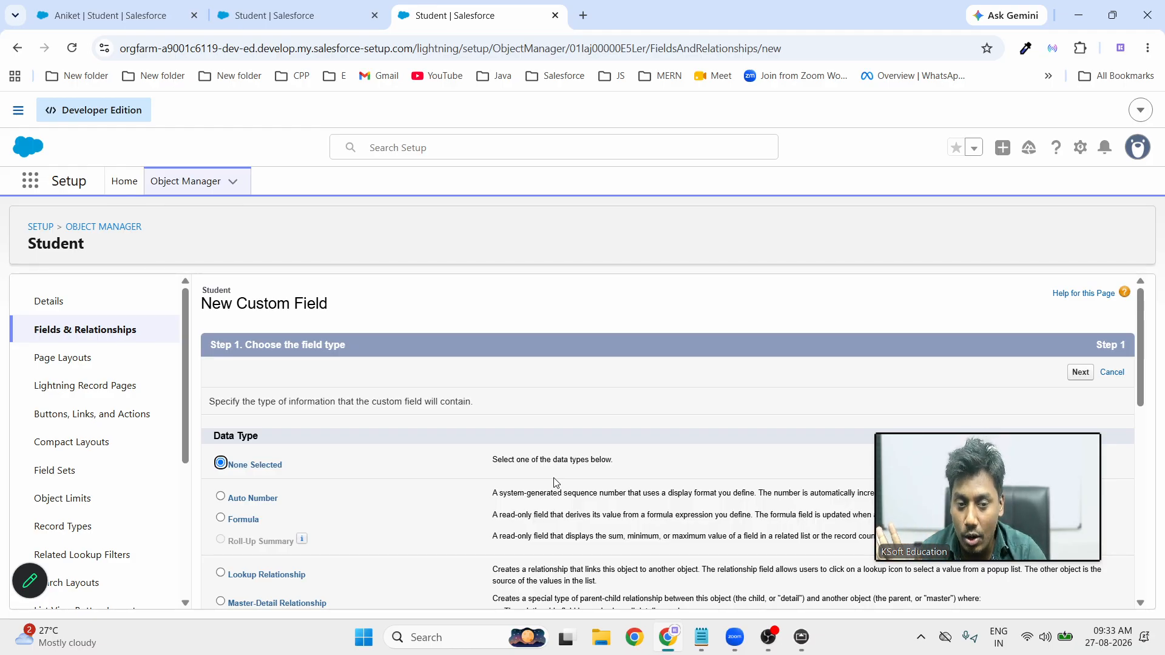
scroll(431, 497, down, 1)
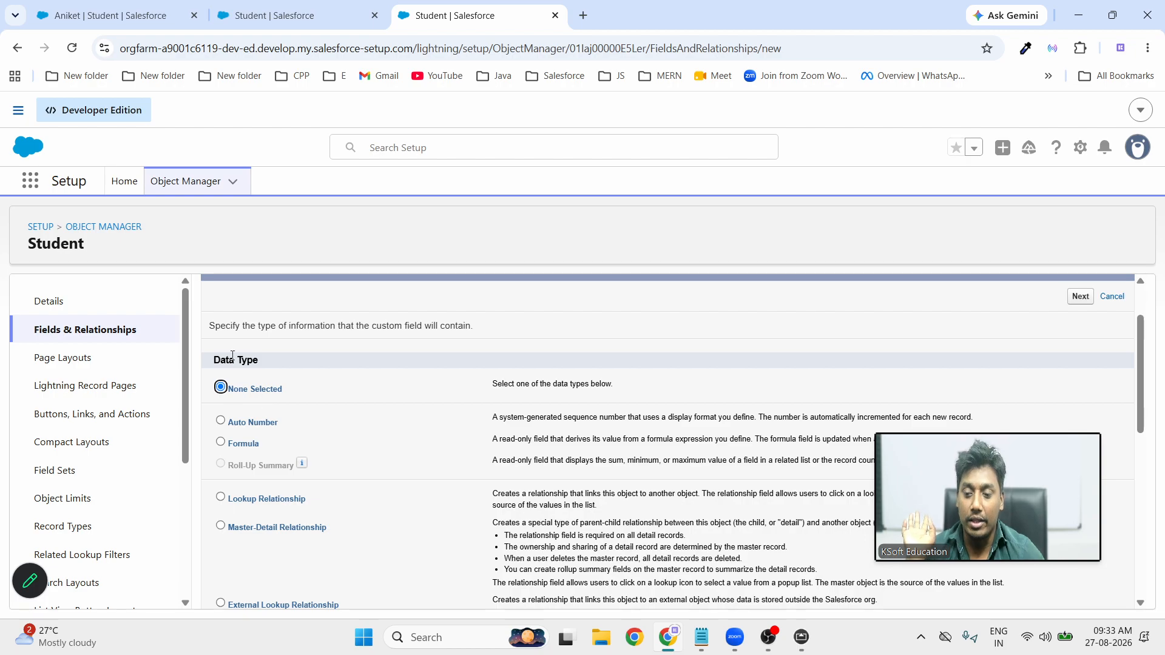
drag(215, 359, 295, 371)
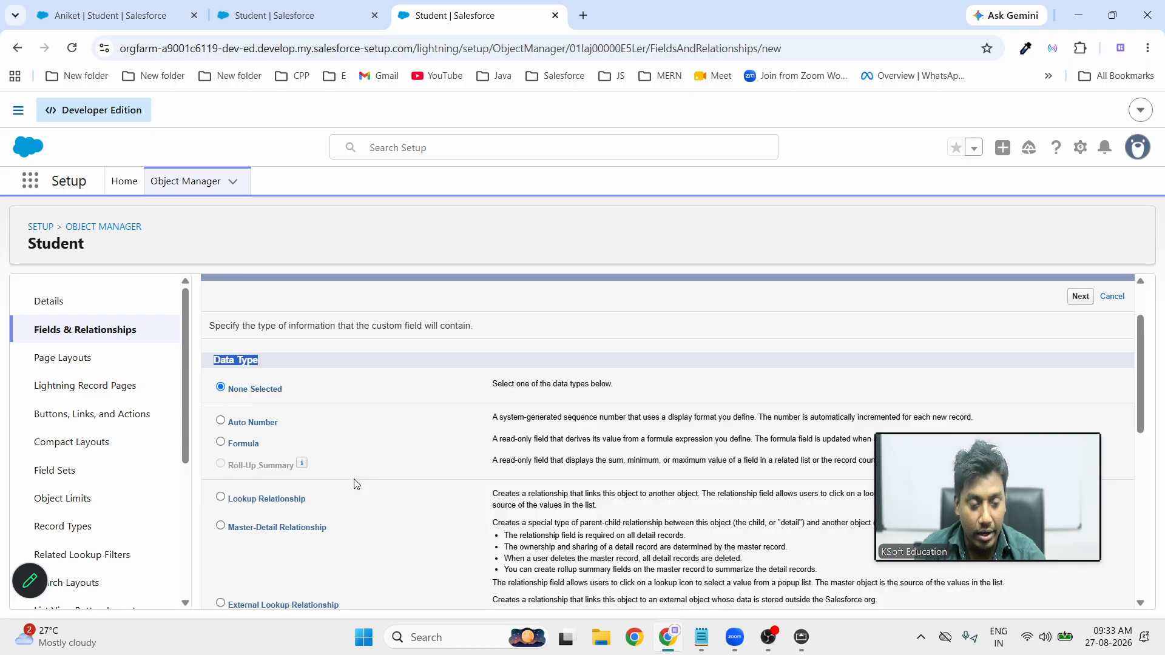
scroll(575, 557, down, 1)
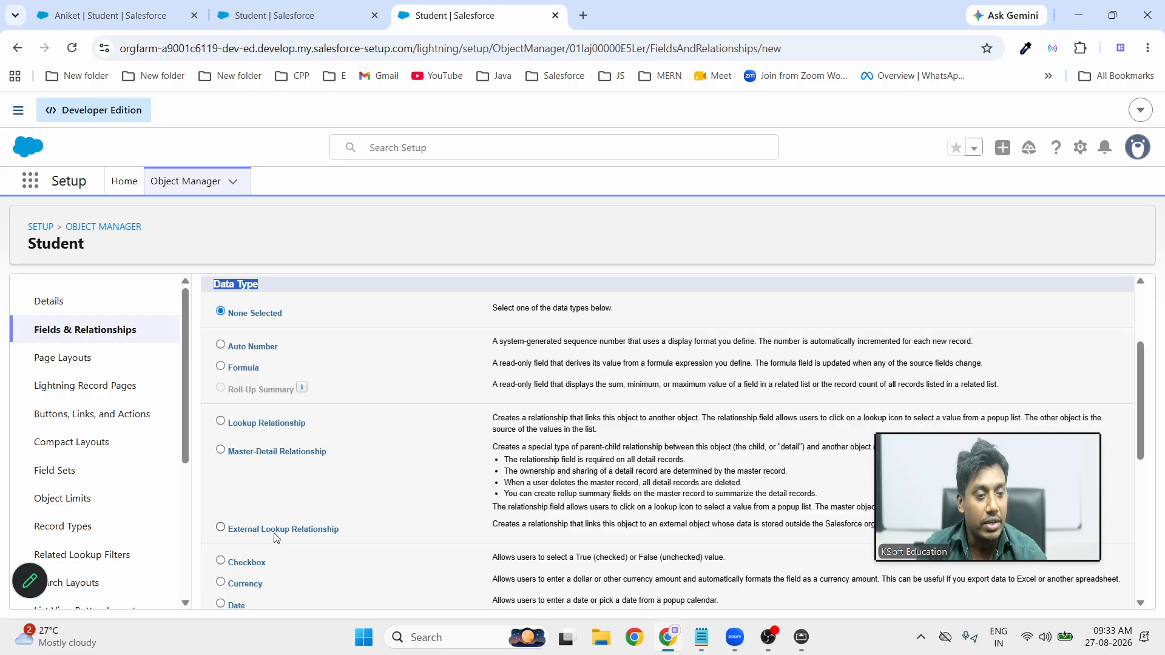
scroll(303, 516, down, 5)
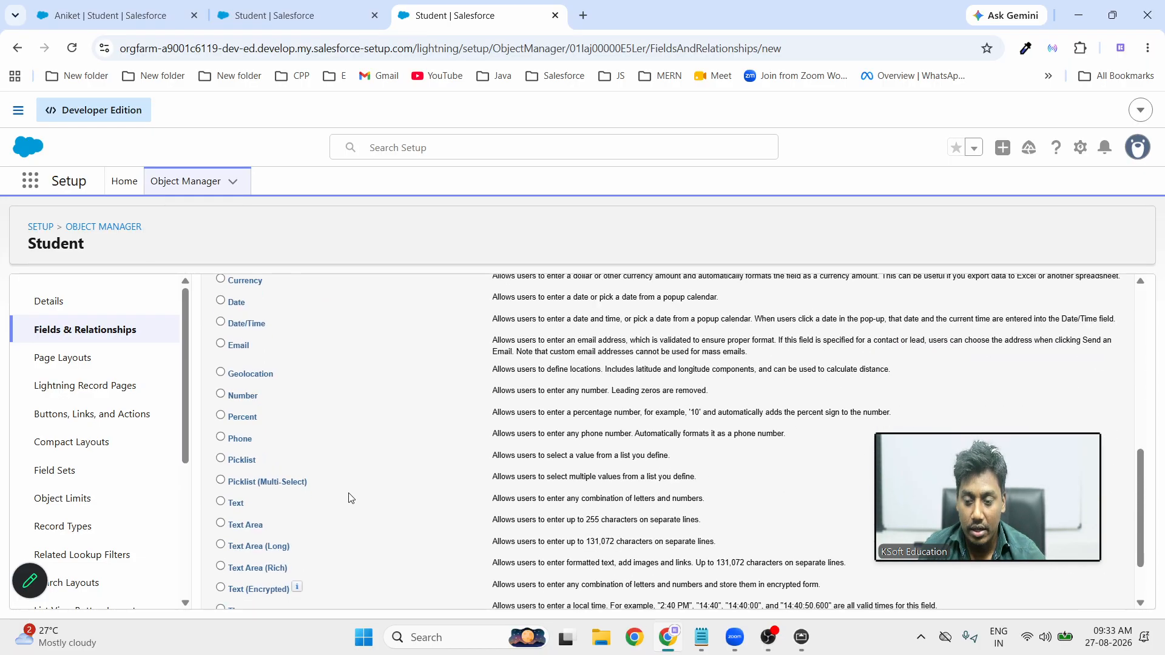
scroll(222, 290, up, 1)
drag(215, 329, 439, 556)
scroll(437, 500, down, 3)
click(425, 580)
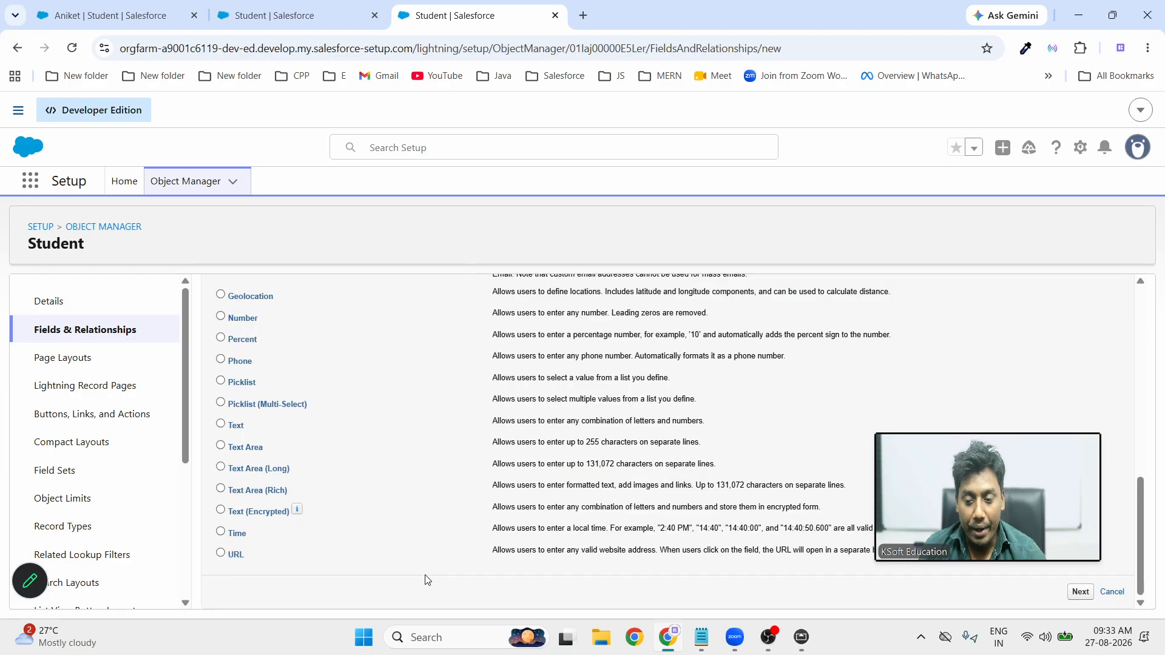
scroll(425, 579, up, 10)
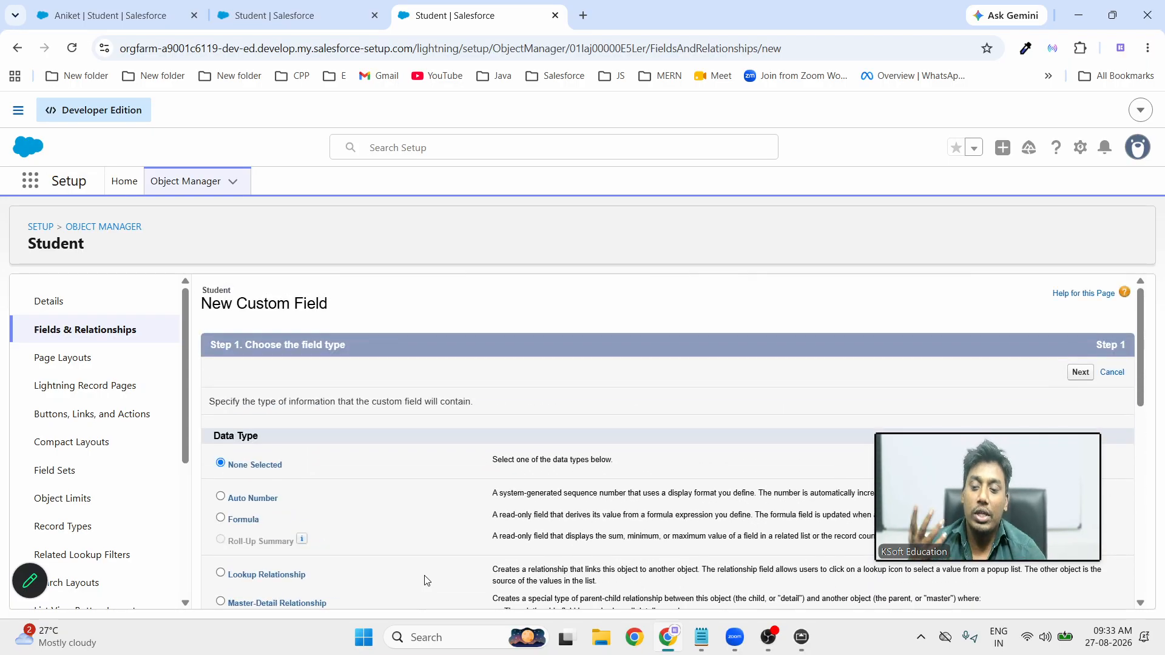
scroll(425, 580, down, 6)
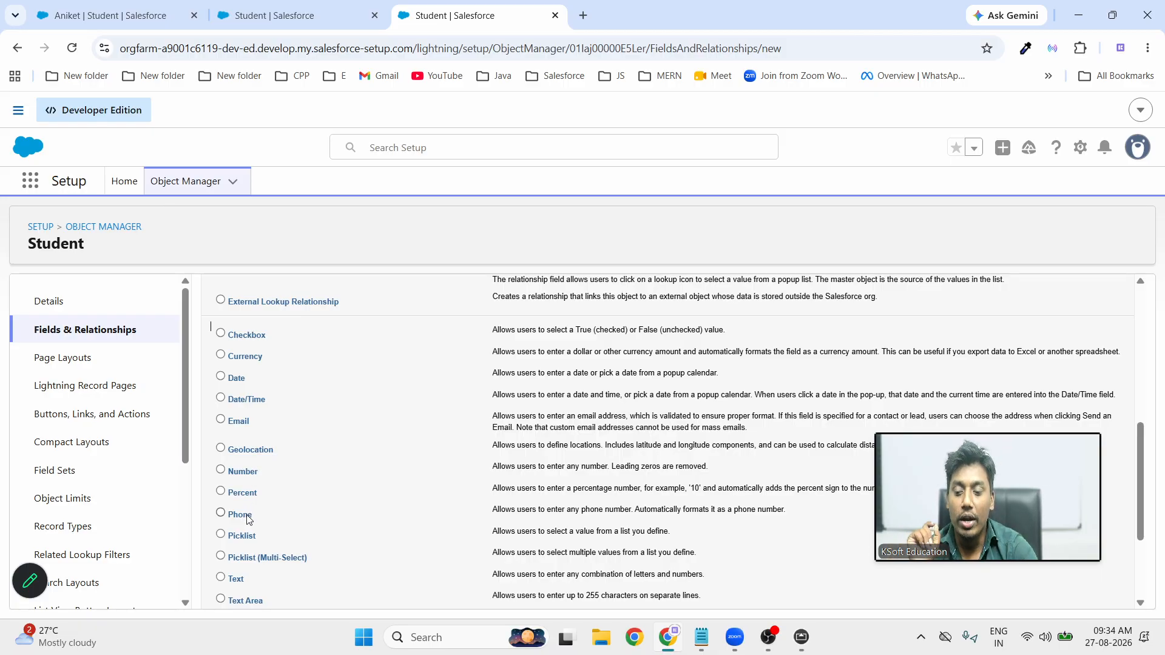
scroll(247, 520, down, 3)
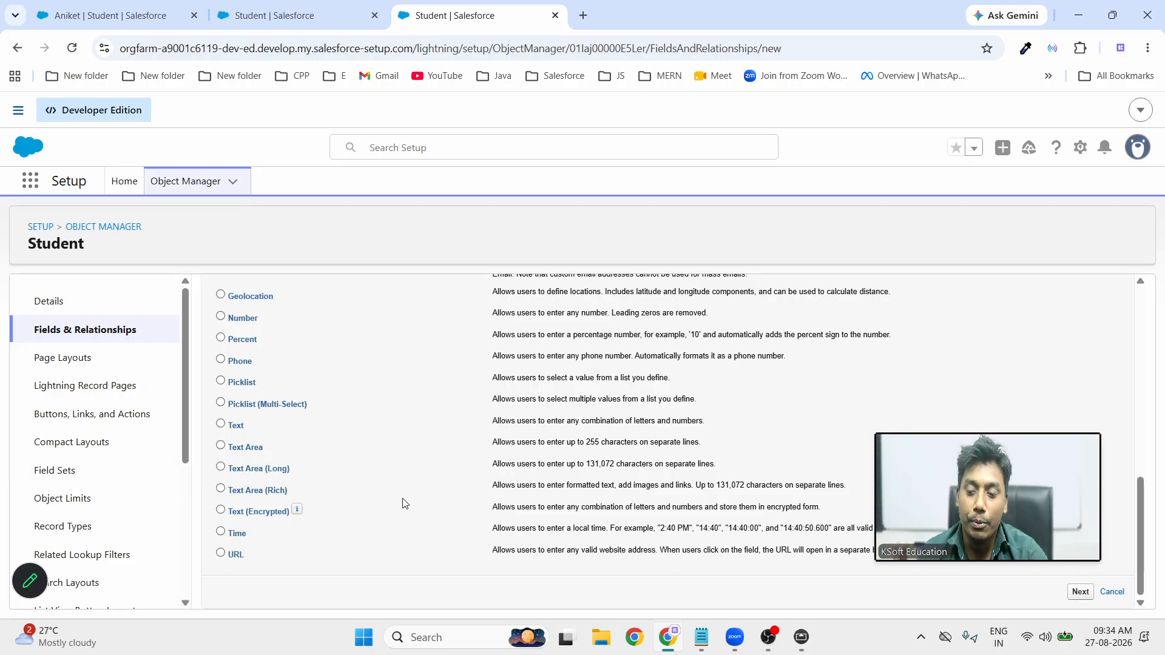
scroll(404, 504, up, 1)
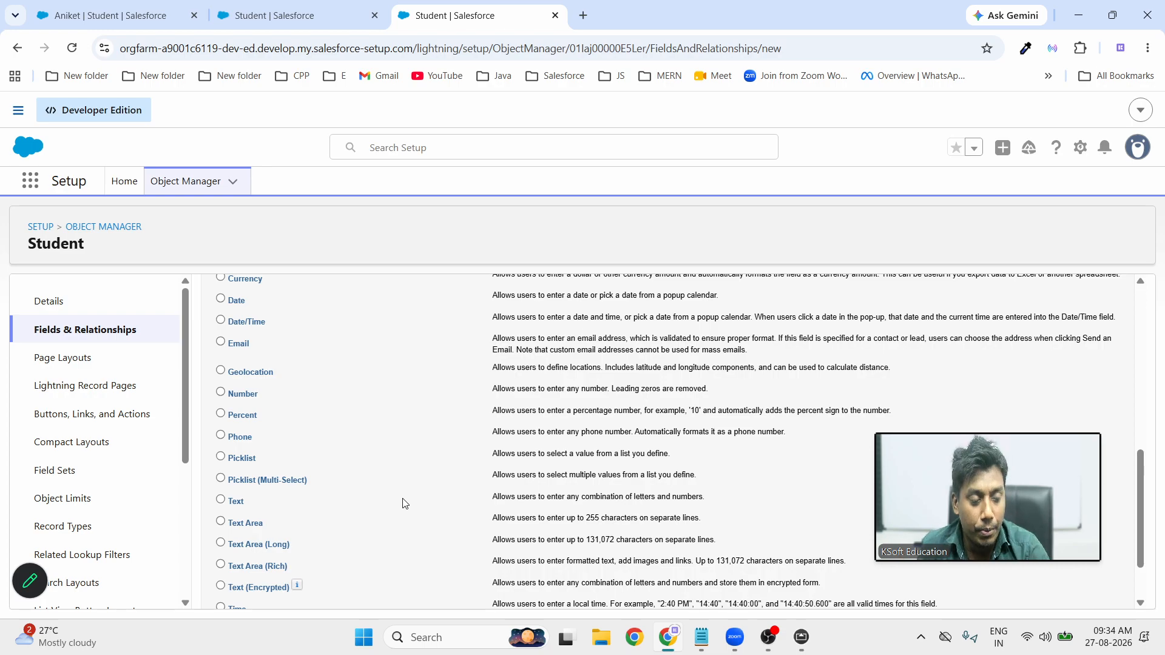
scroll(403, 504, down, 1)
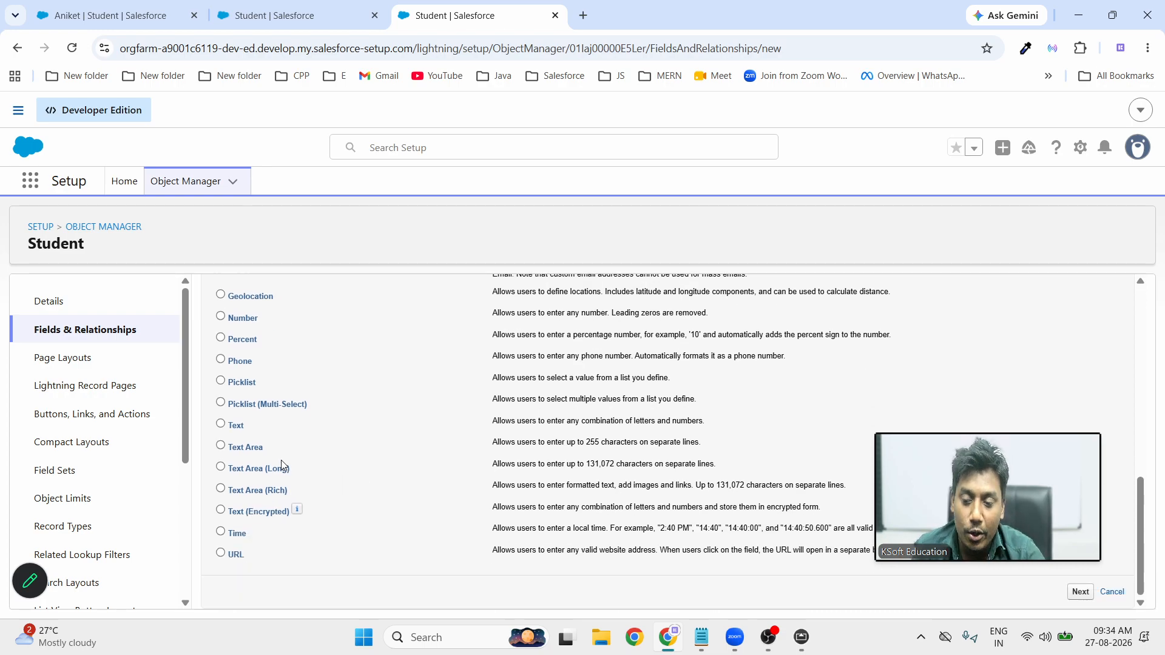
drag(237, 425, 212, 430)
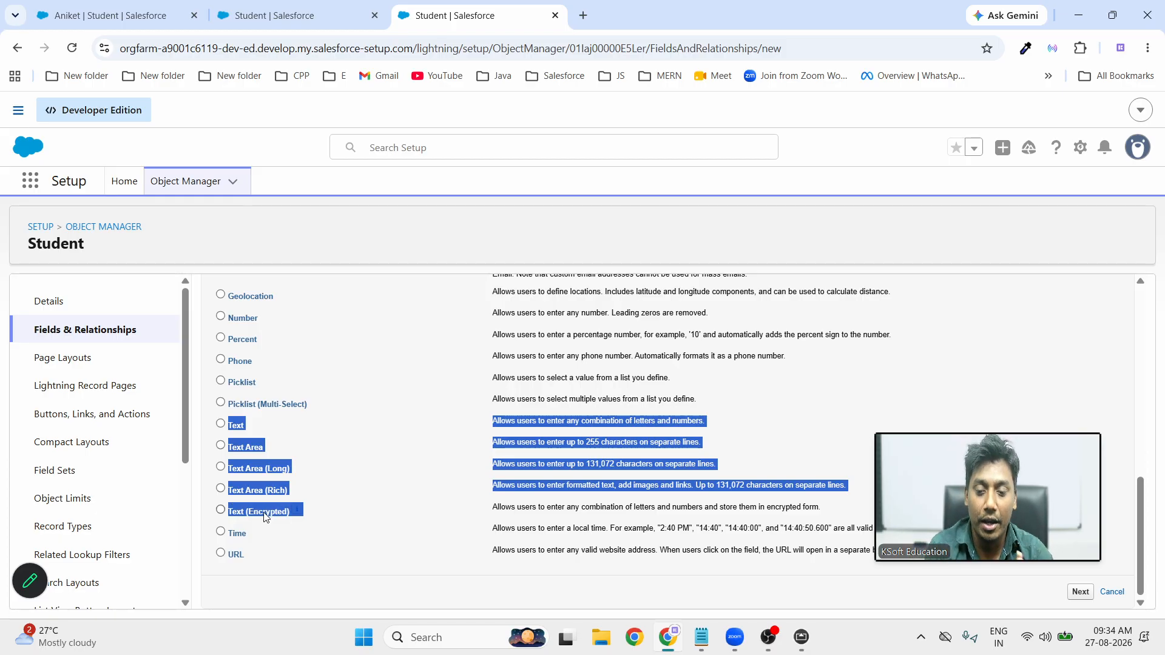
mouse_move(303, 511)
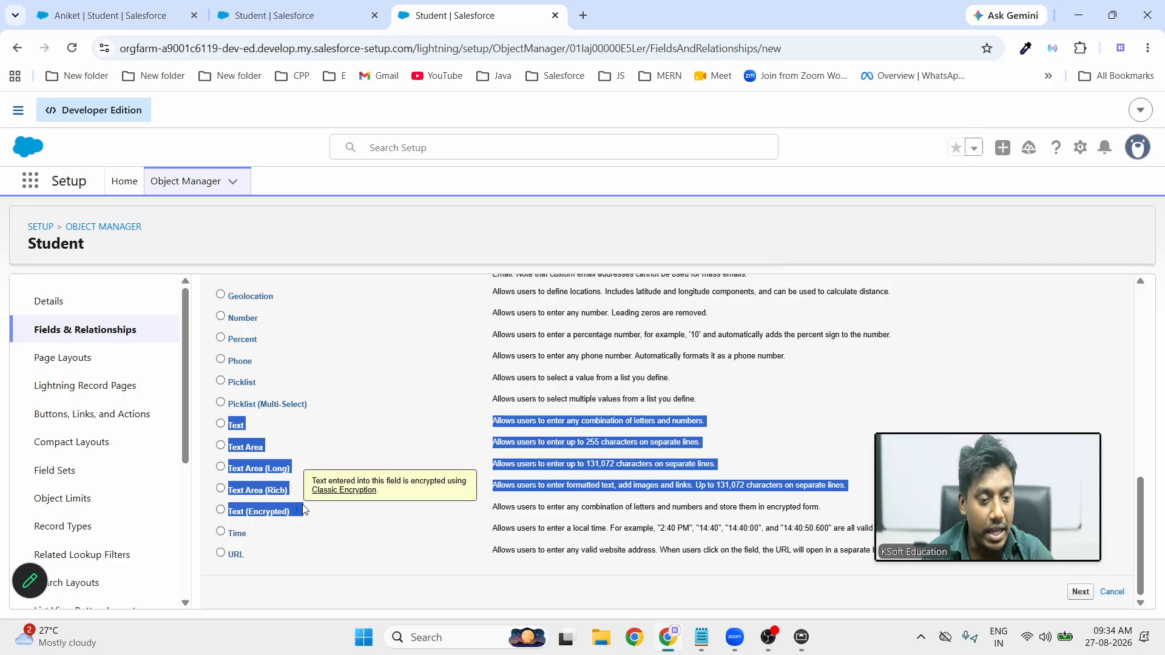
click(312, 434)
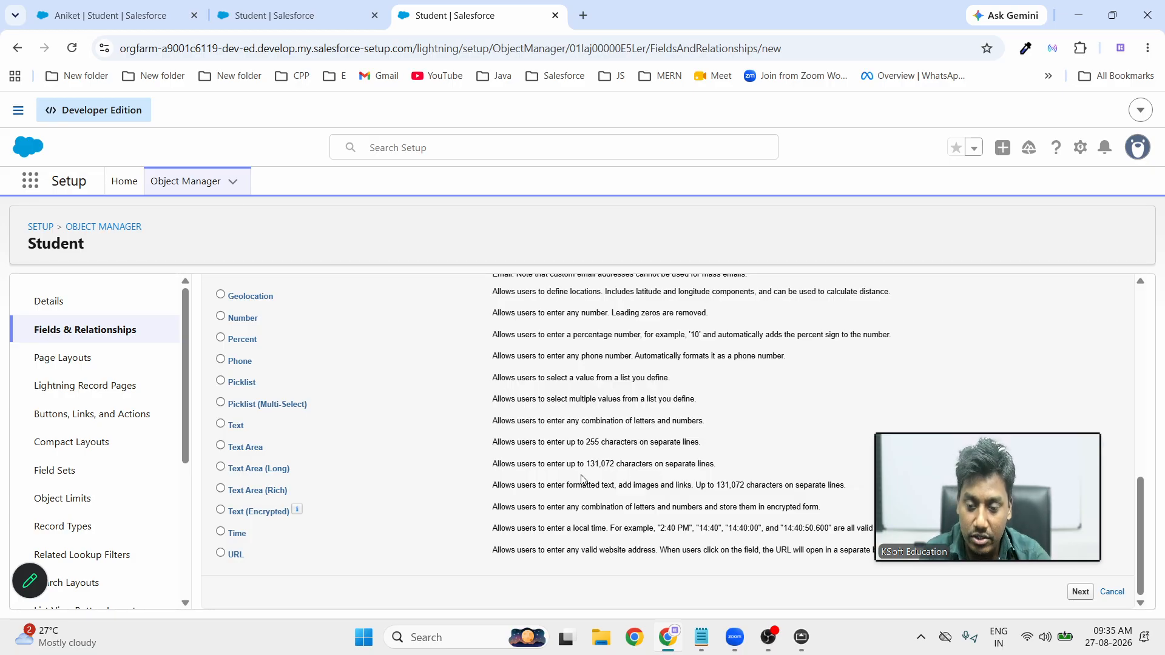
double_click(592, 445)
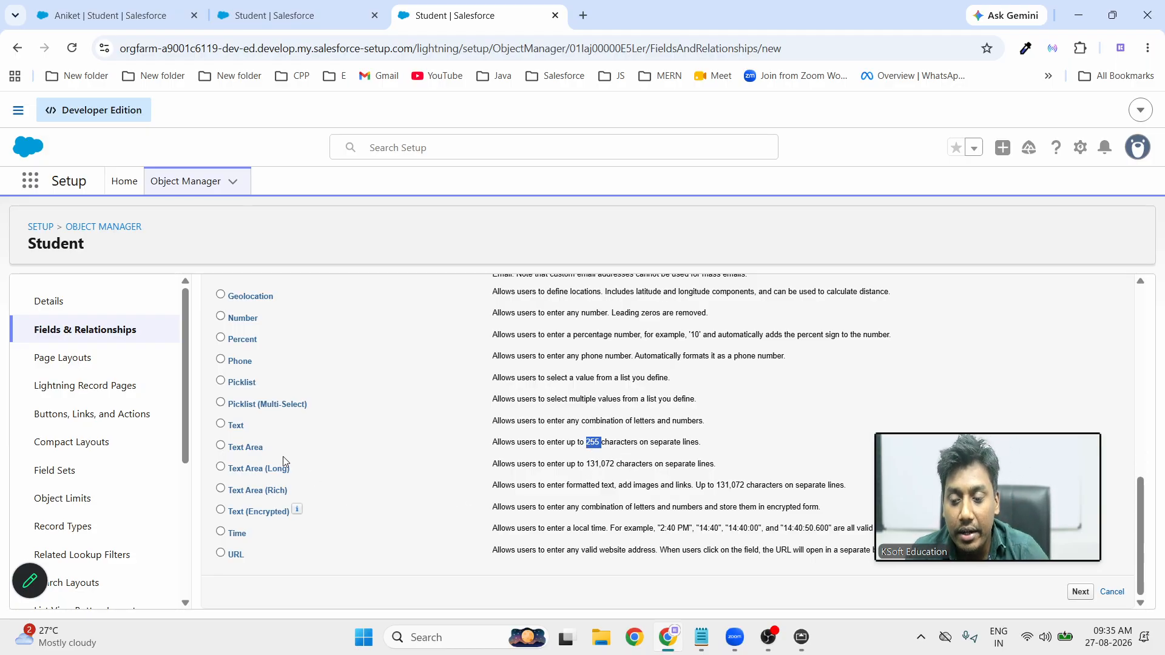
double_click(597, 463)
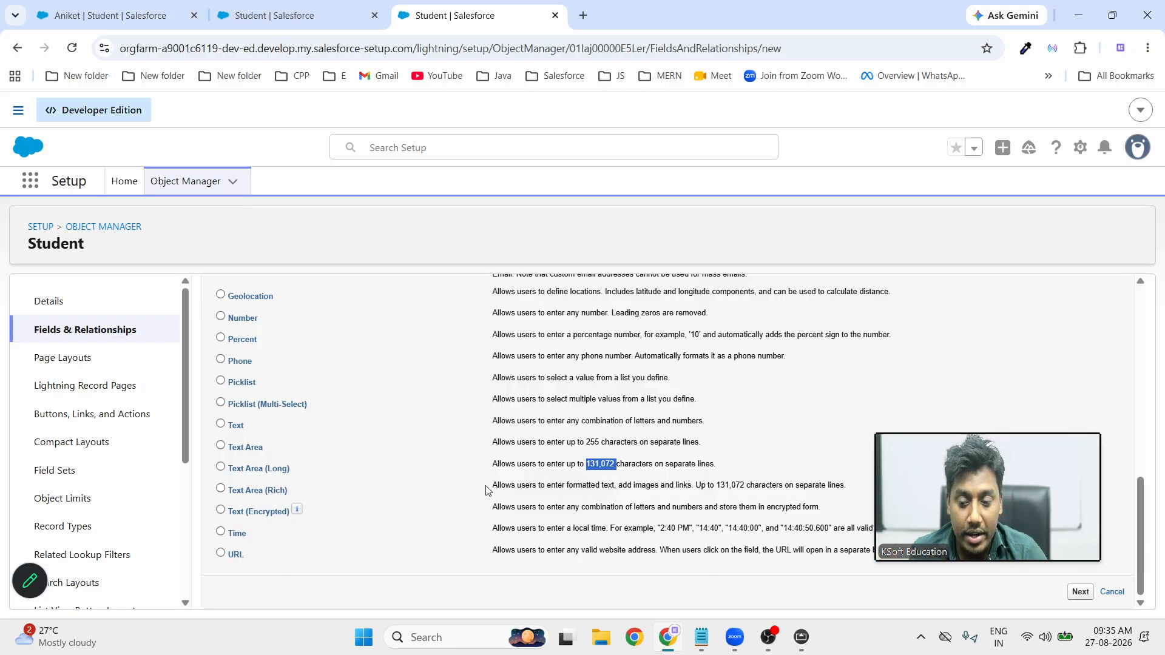
drag(494, 489, 851, 488)
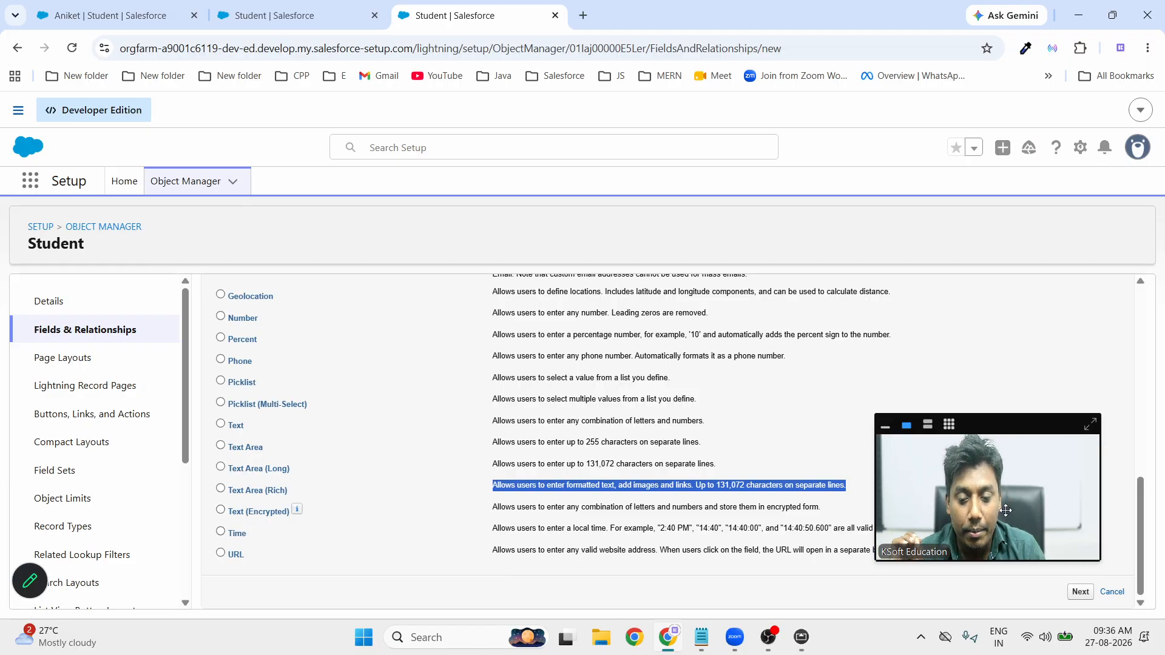
Choose Text as the data type for the new Student field
drag(1006, 511, 1005, 448)
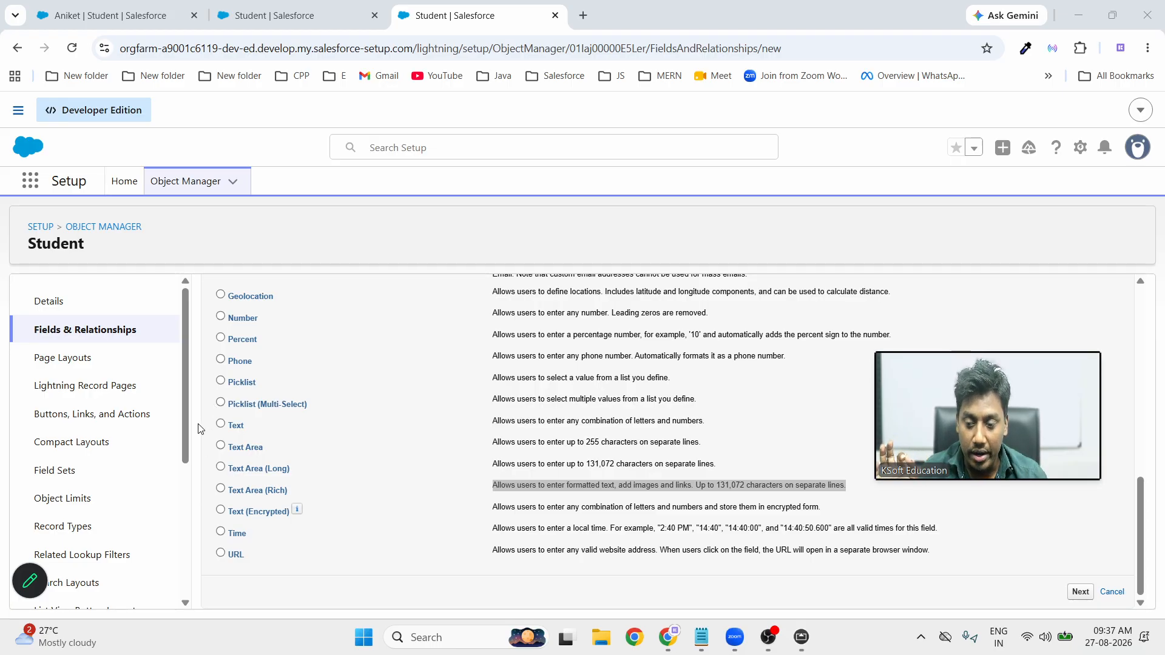
drag(208, 409, 301, 519)
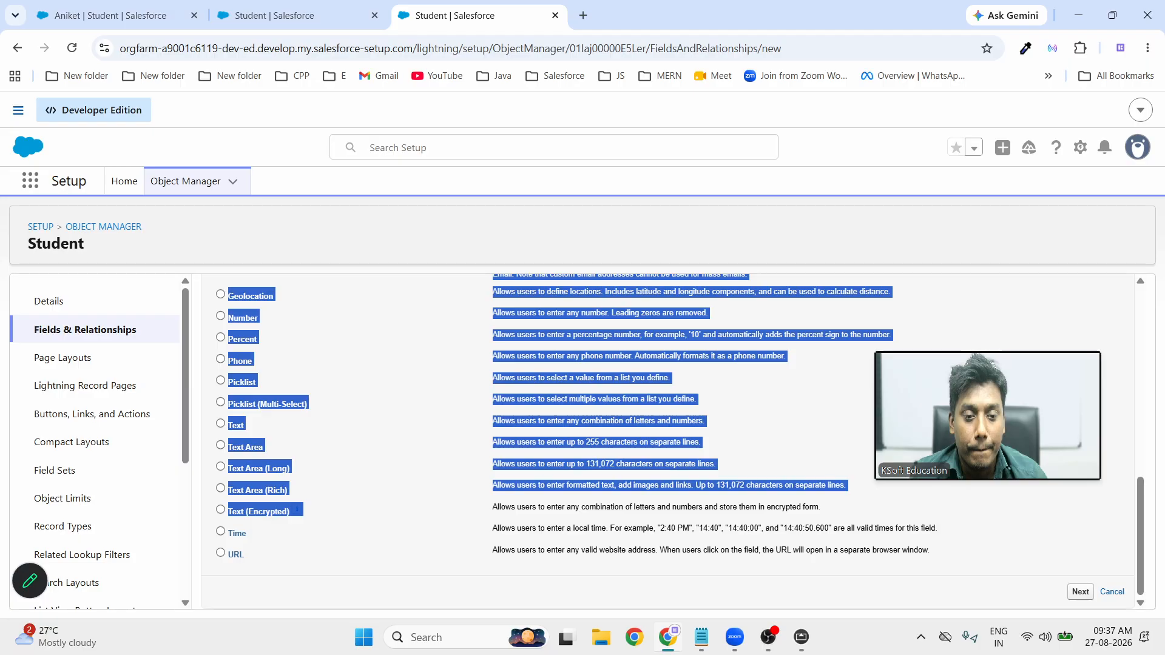
click(362, 470)
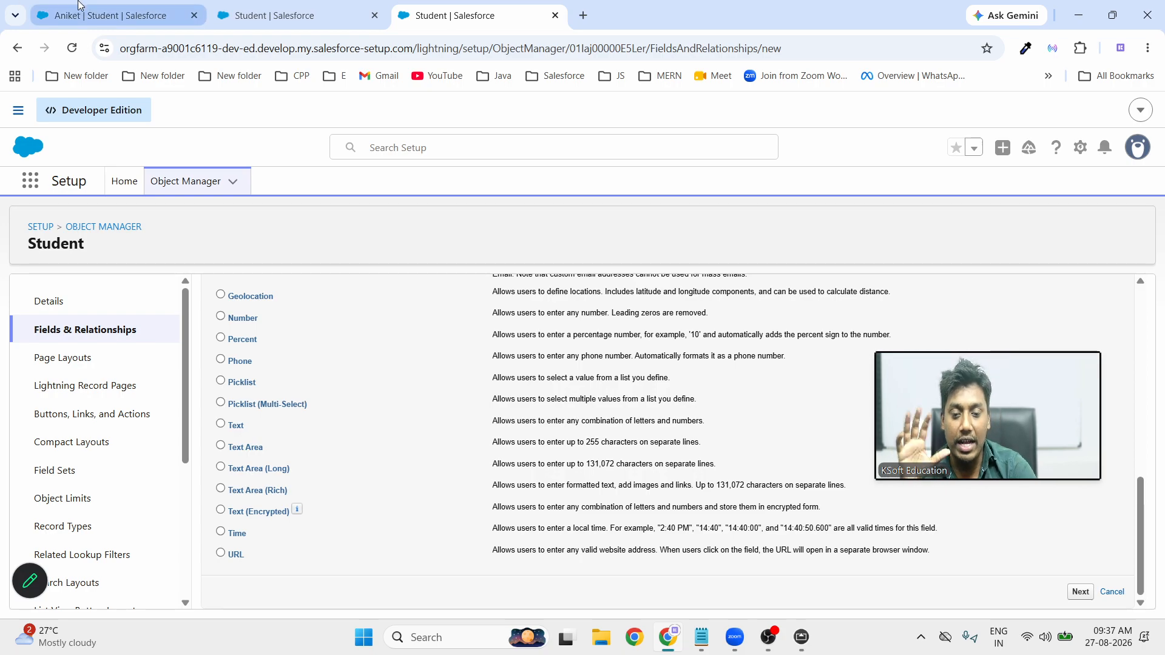
mouse_move(80, 5)
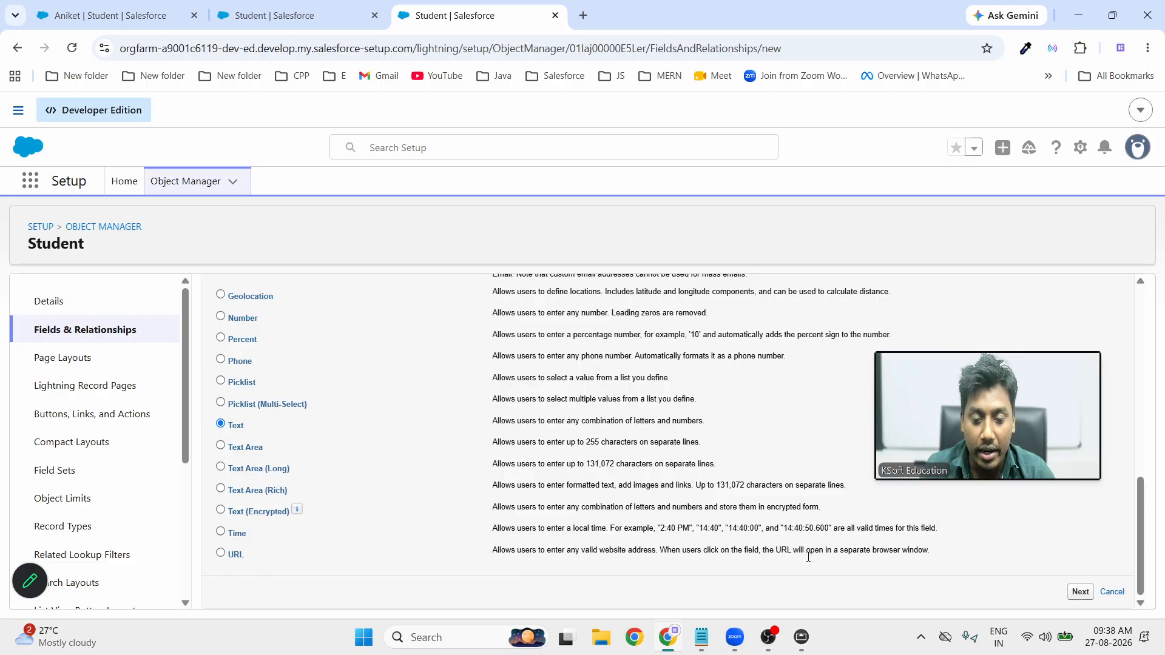
Enter field label 'Last Name' and length 50, with Field Name auto-filled as Last_Name
click(1080, 594)
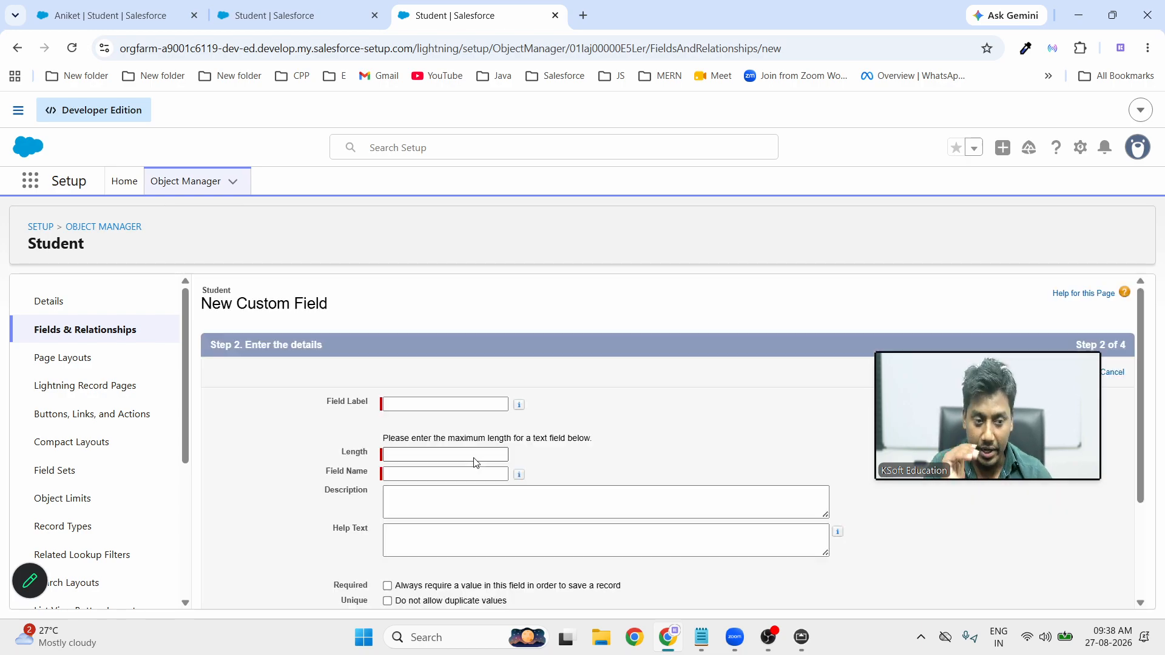
click(401, 407)
click(401, 408)
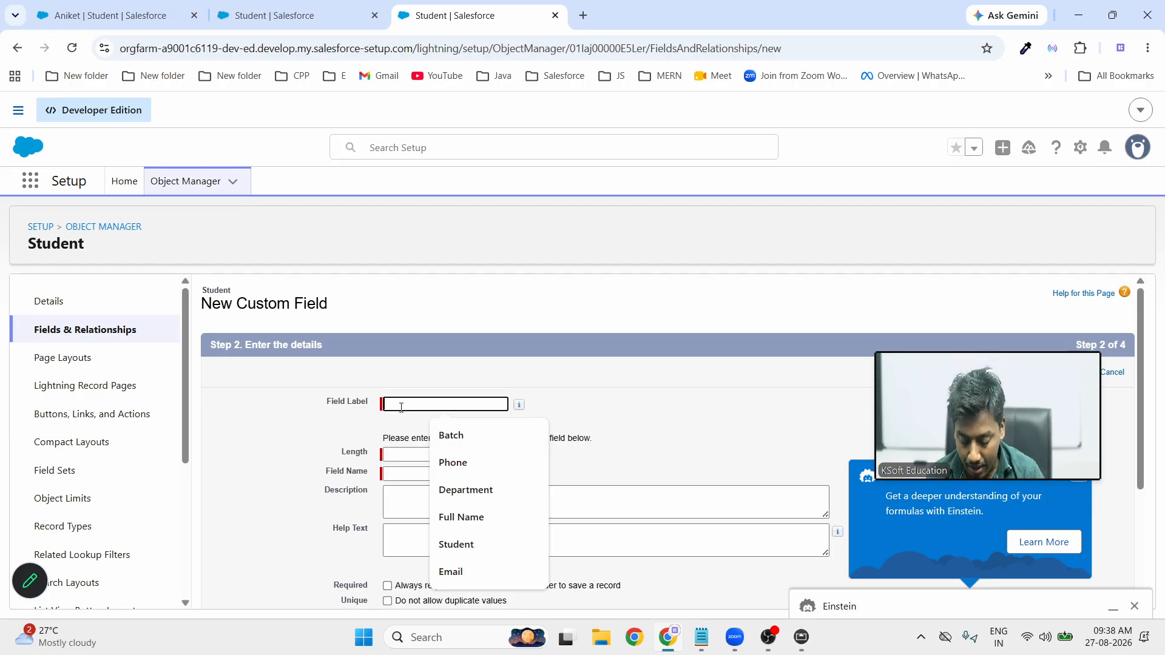
text(Last Name)
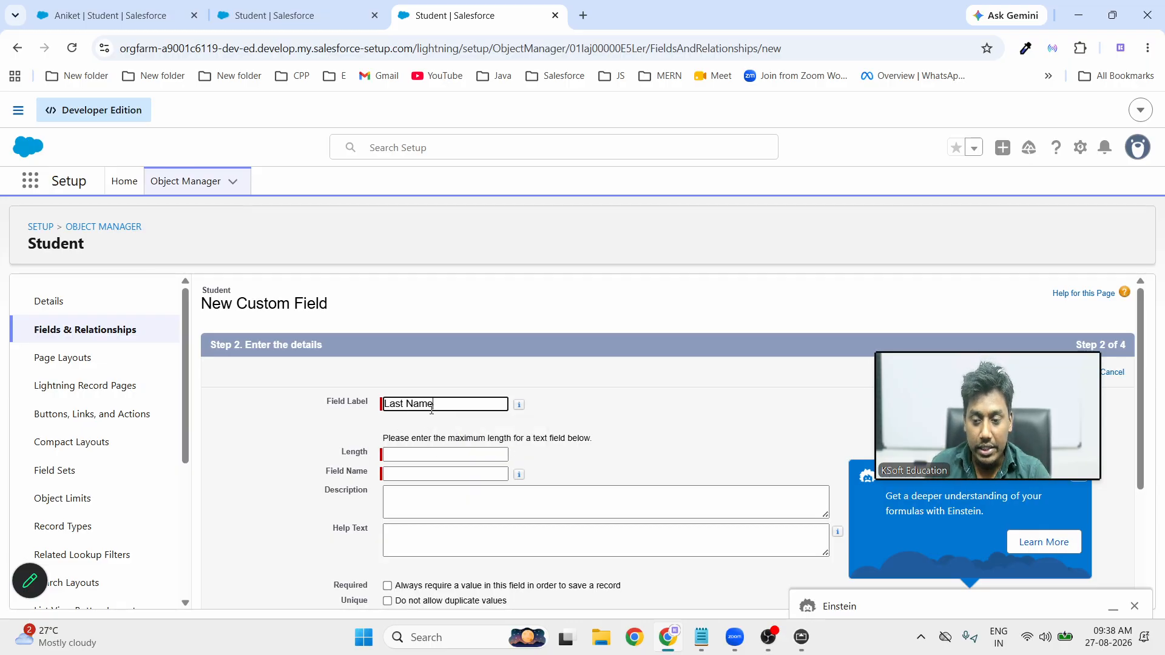
click(337, 478)
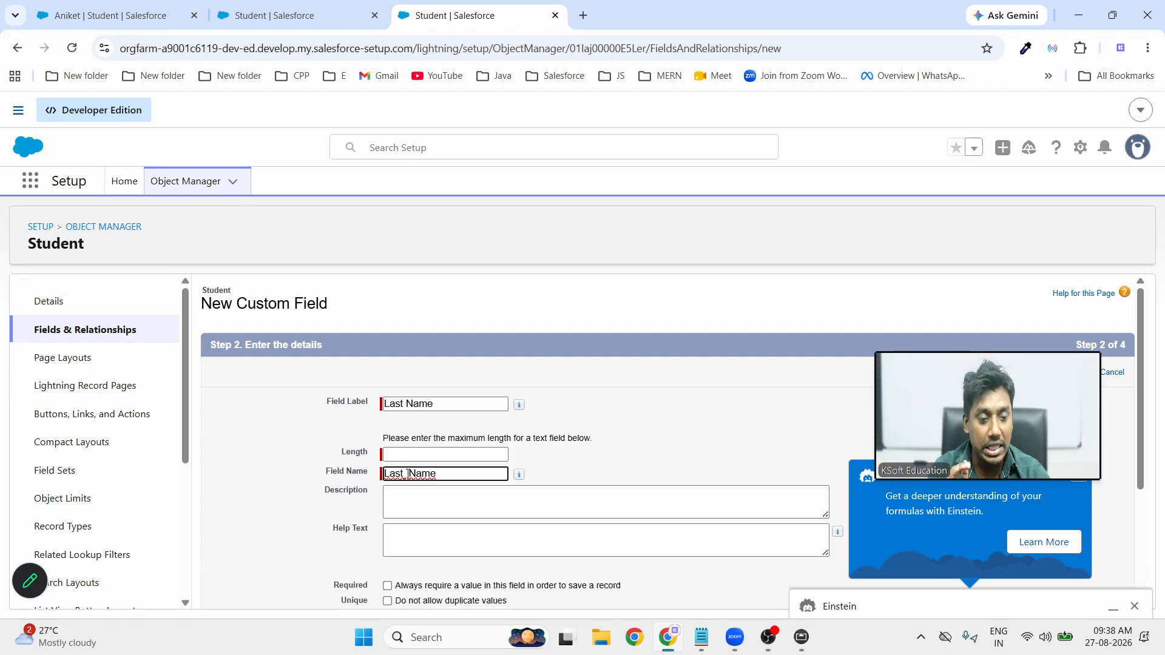
click(418, 457)
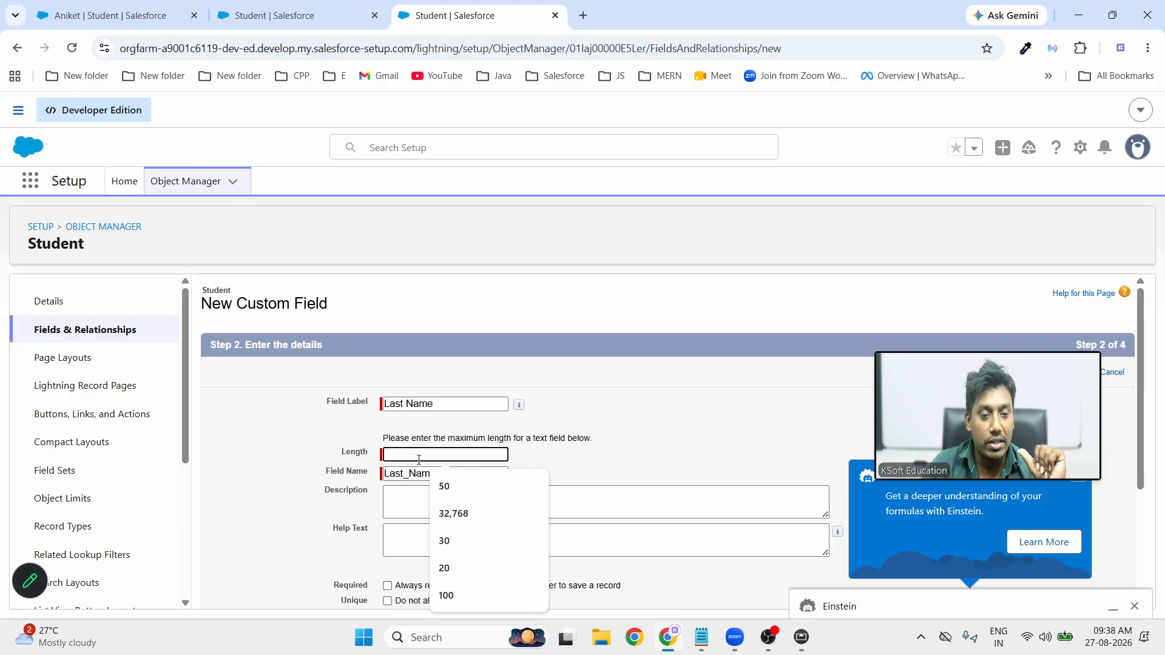
text(50)
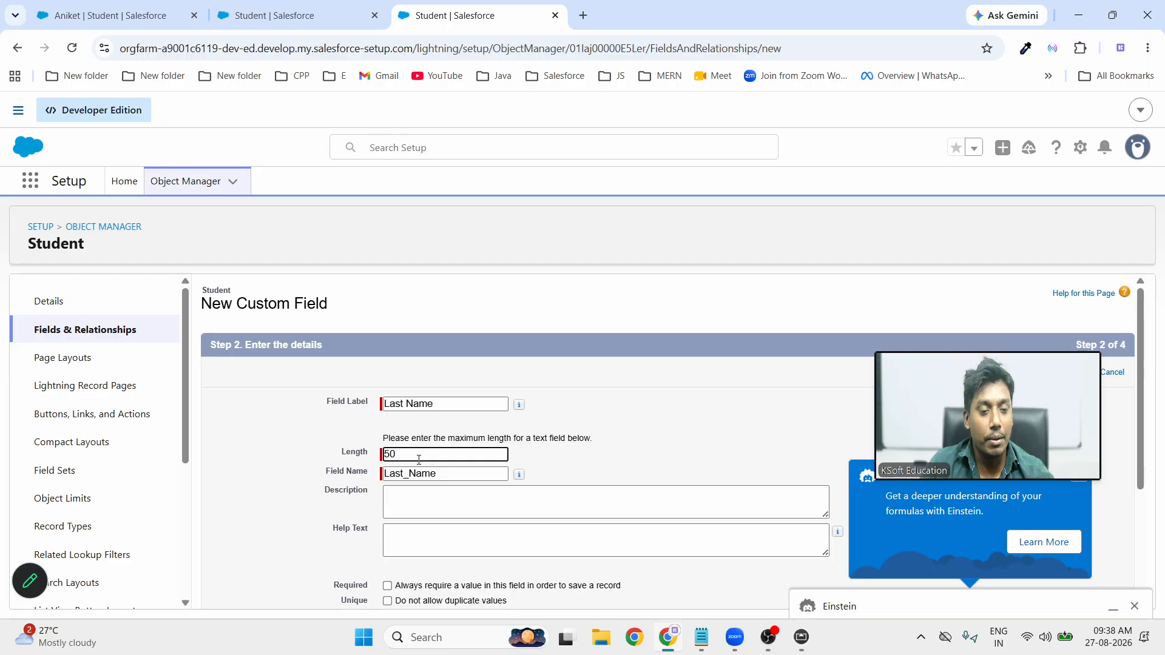
click(637, 464)
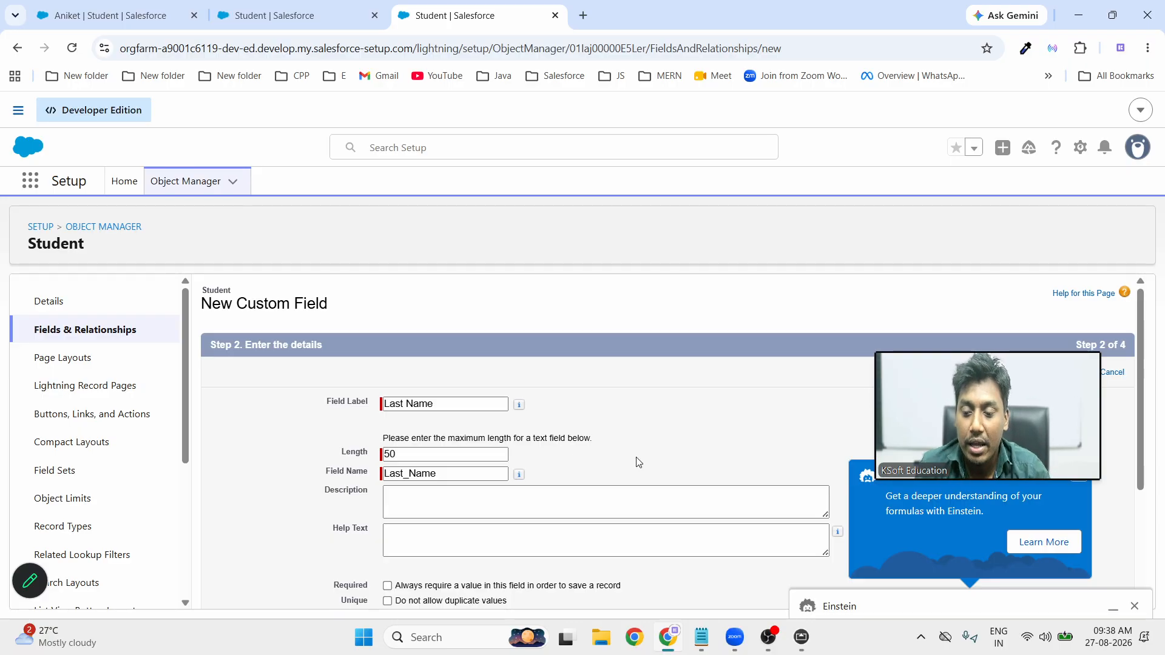
Dismiss the Einstein panel and review Help Text and options down to Default Value
scroll(607, 463, down, 1)
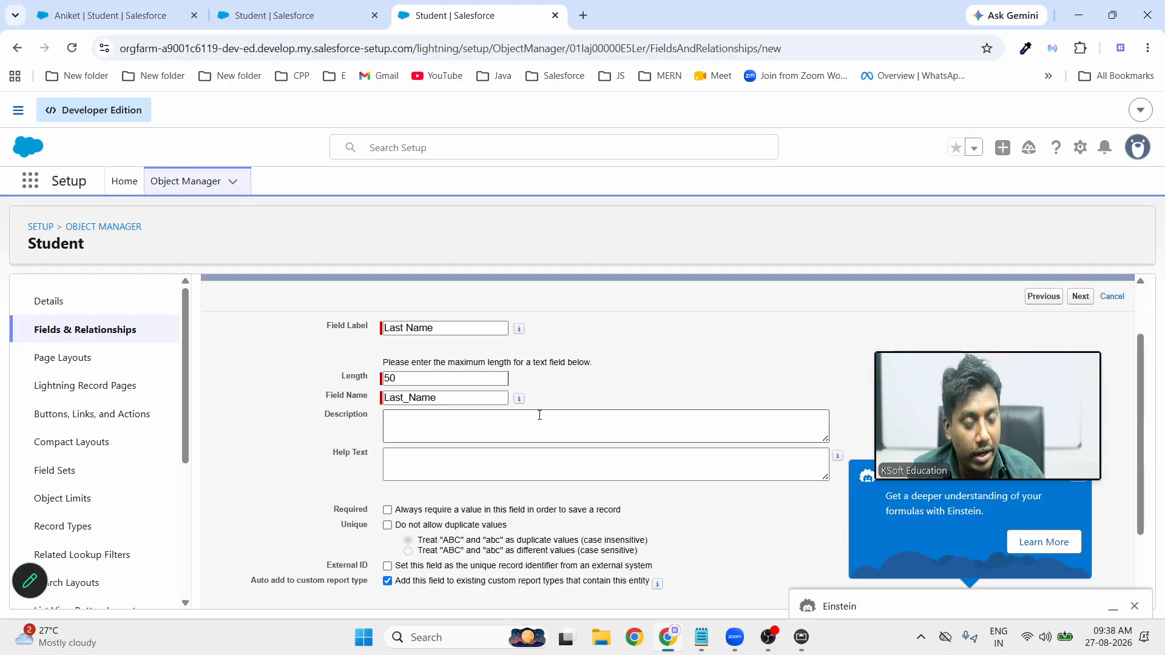
click(1135, 607)
click(387, 463)
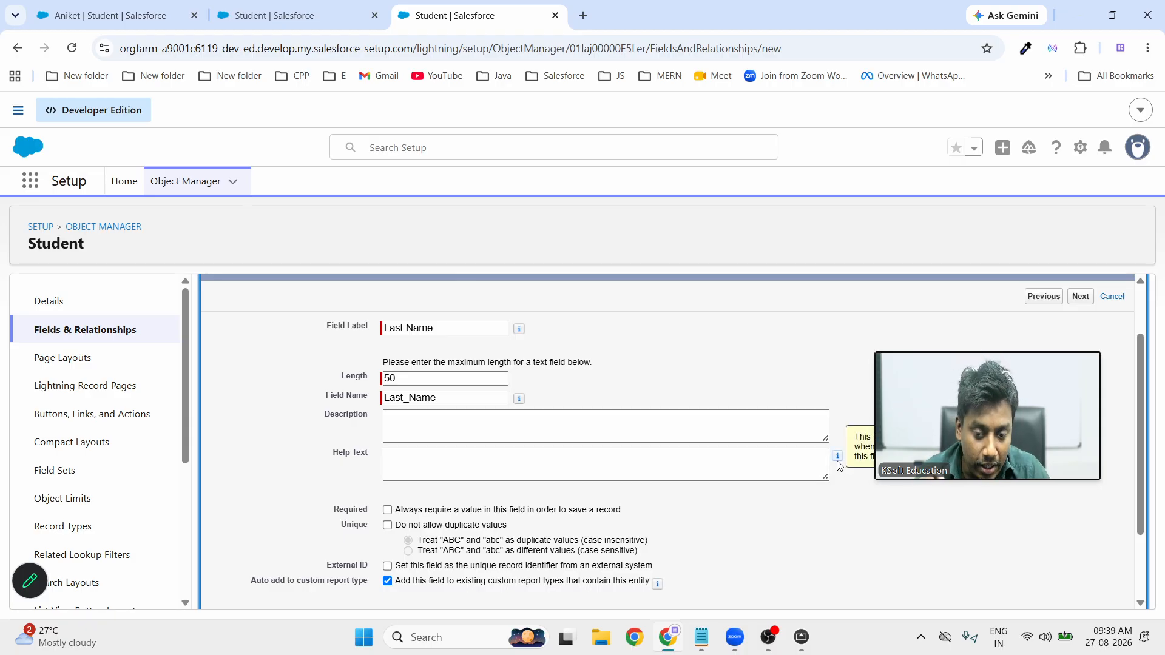
mouse_move(939, 459)
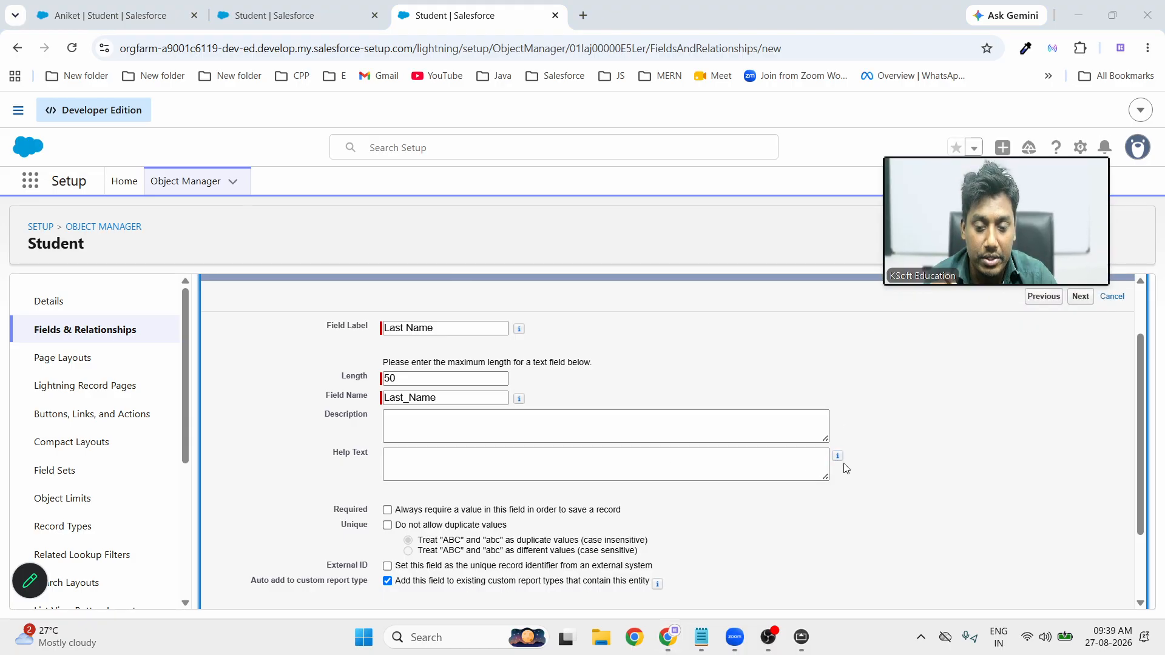
mouse_move(841, 459)
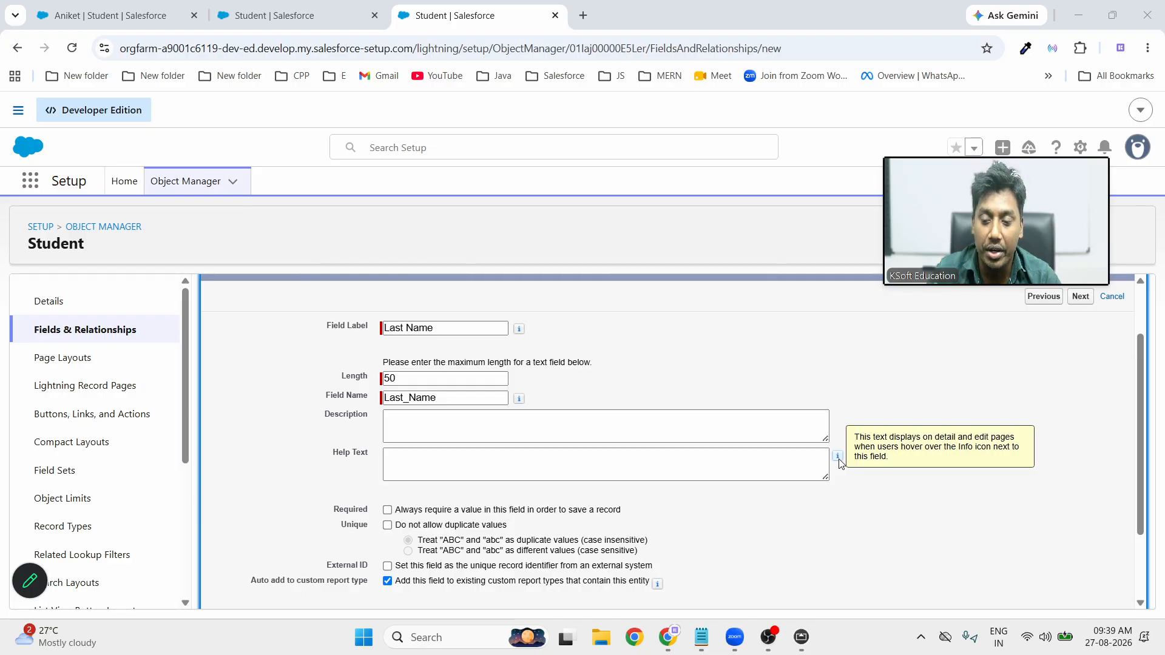
scroll(772, 528, down, 2)
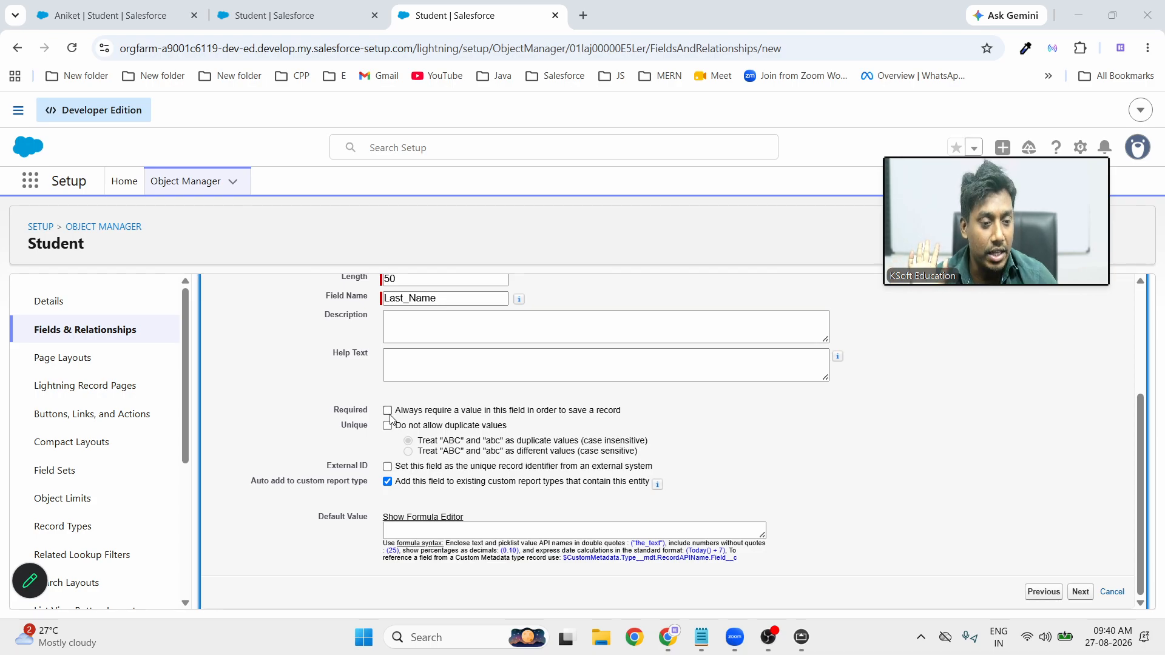
Keep Last Name optional and allow duplicate values, confirming removal of the unique index
click(388, 412)
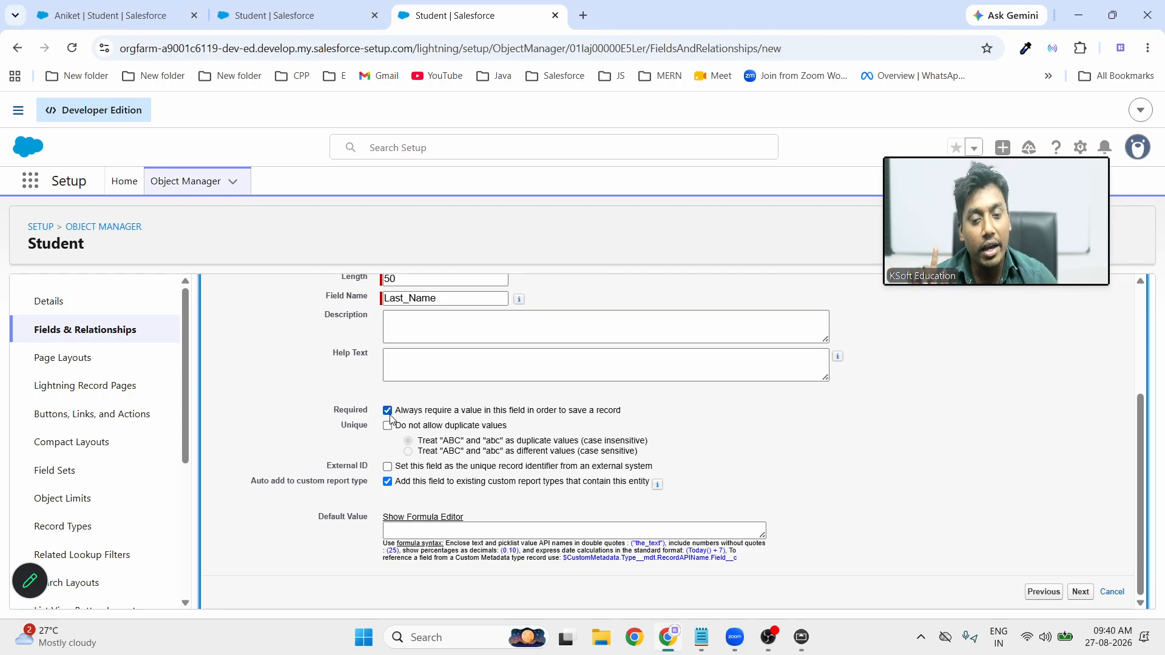
click(388, 412)
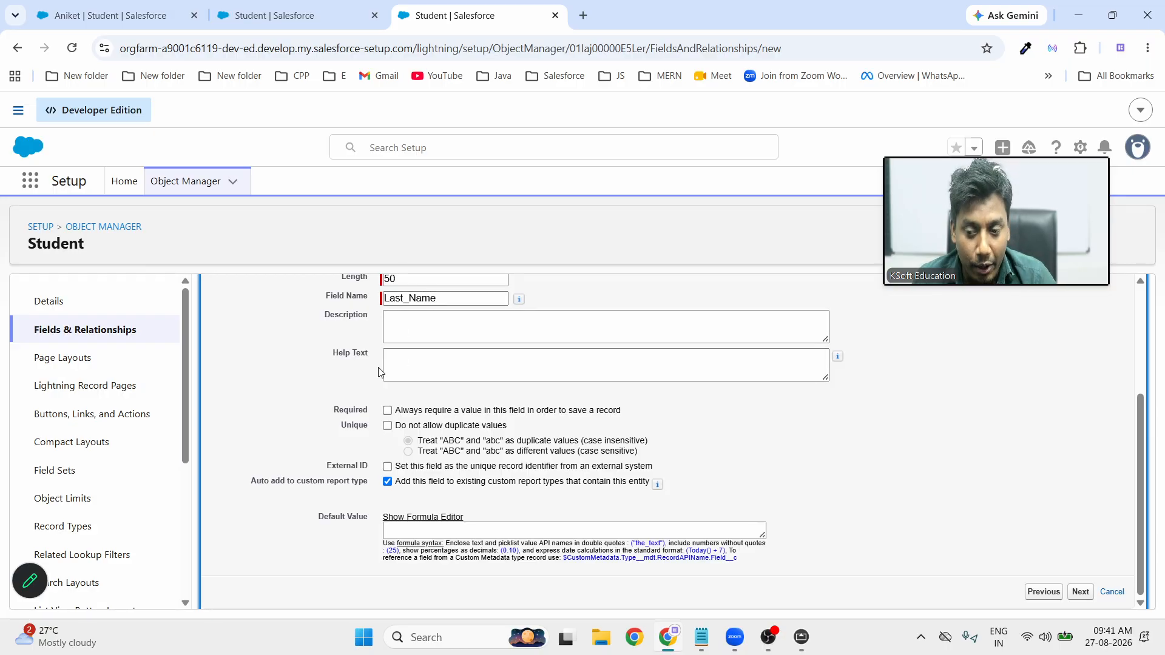
click(387, 428)
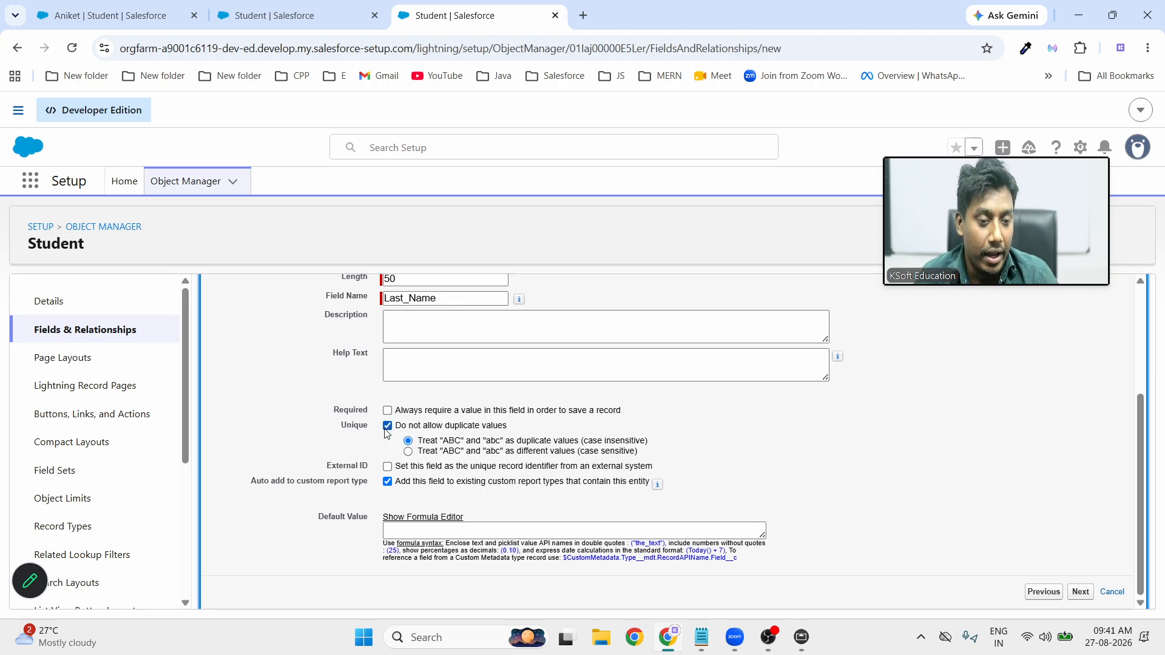
click(385, 429)
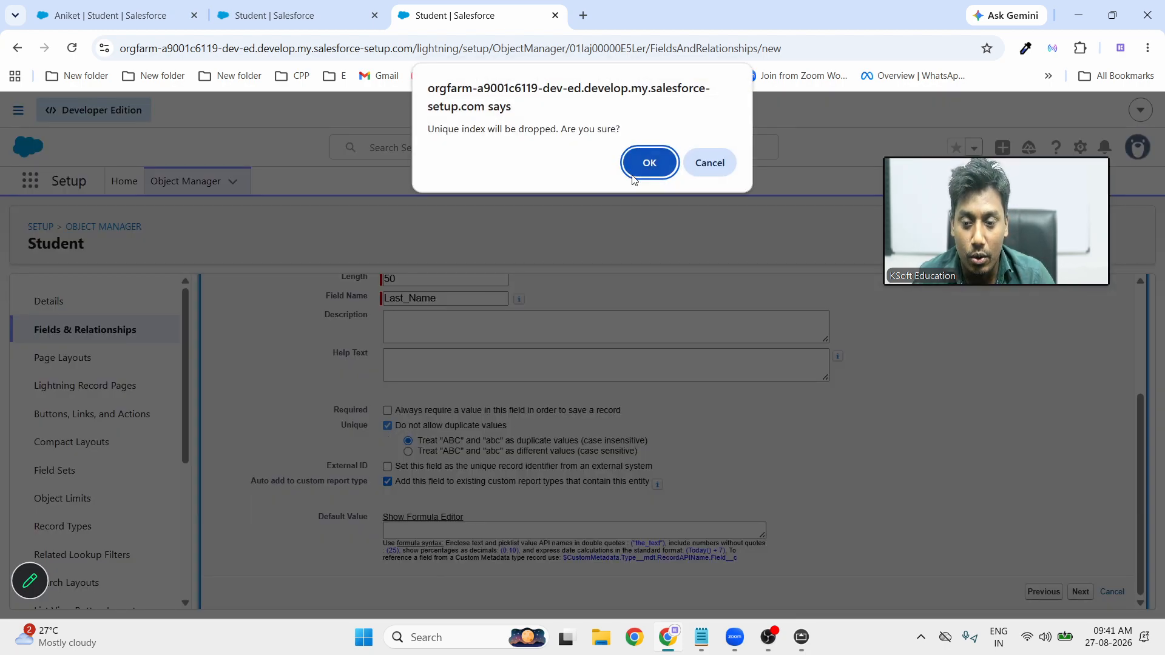
click(649, 162)
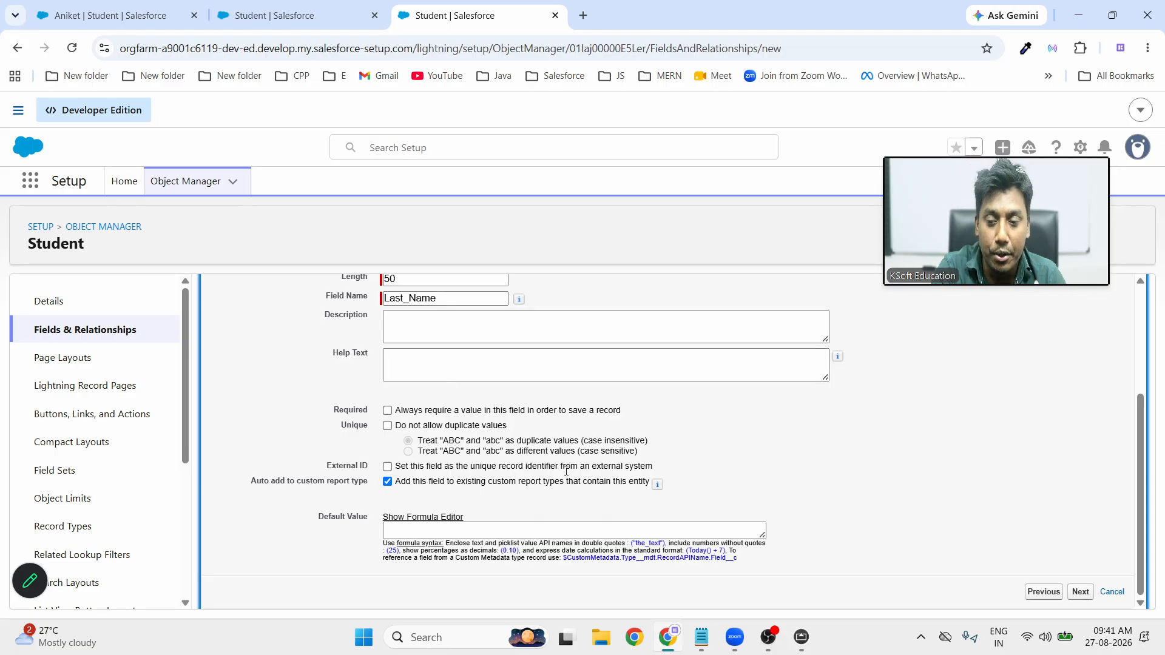
scroll(478, 452, up, 3)
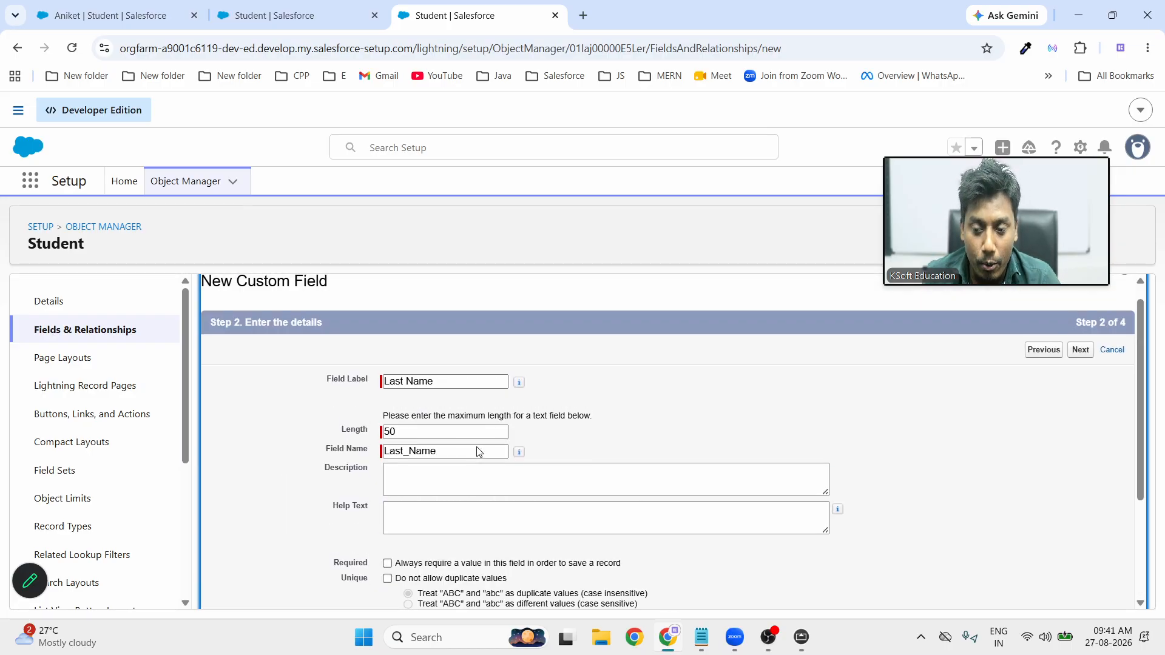
Accept default field-level security and save Last Name with Student Layout included
click(1083, 373)
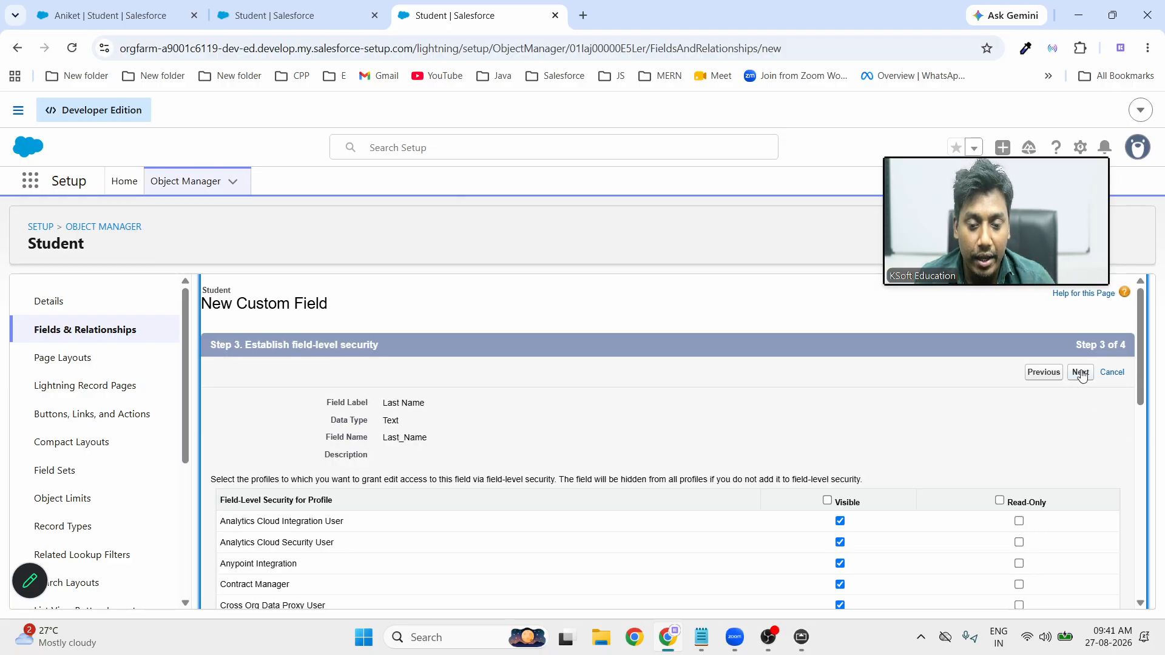
click(1080, 374)
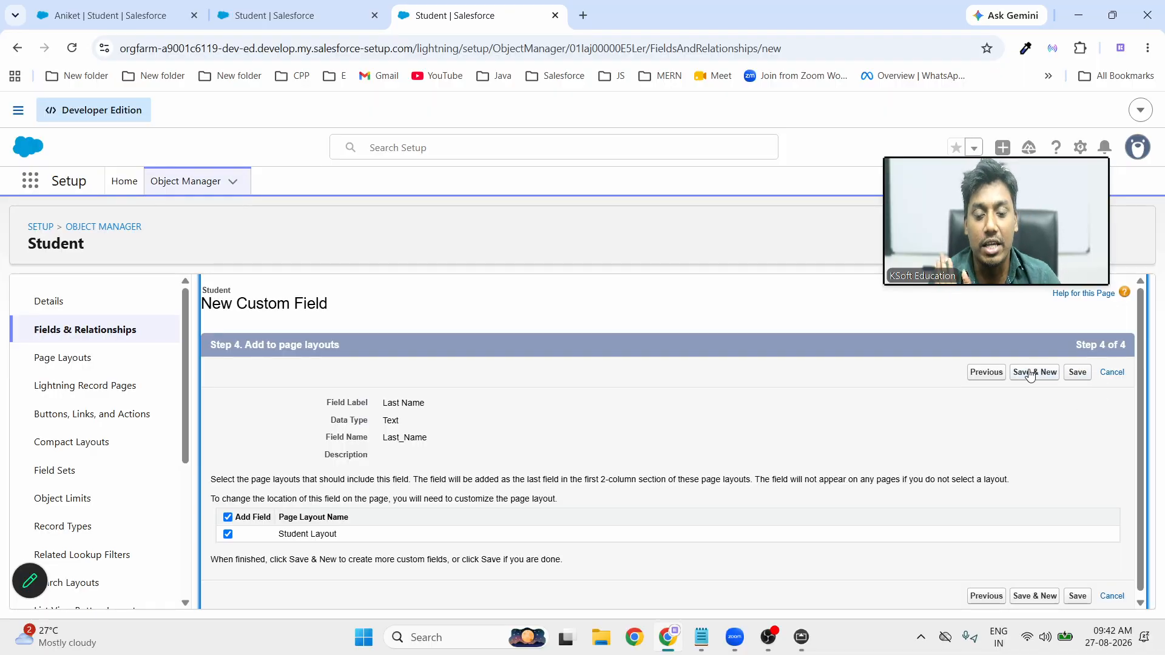
click(1078, 376)
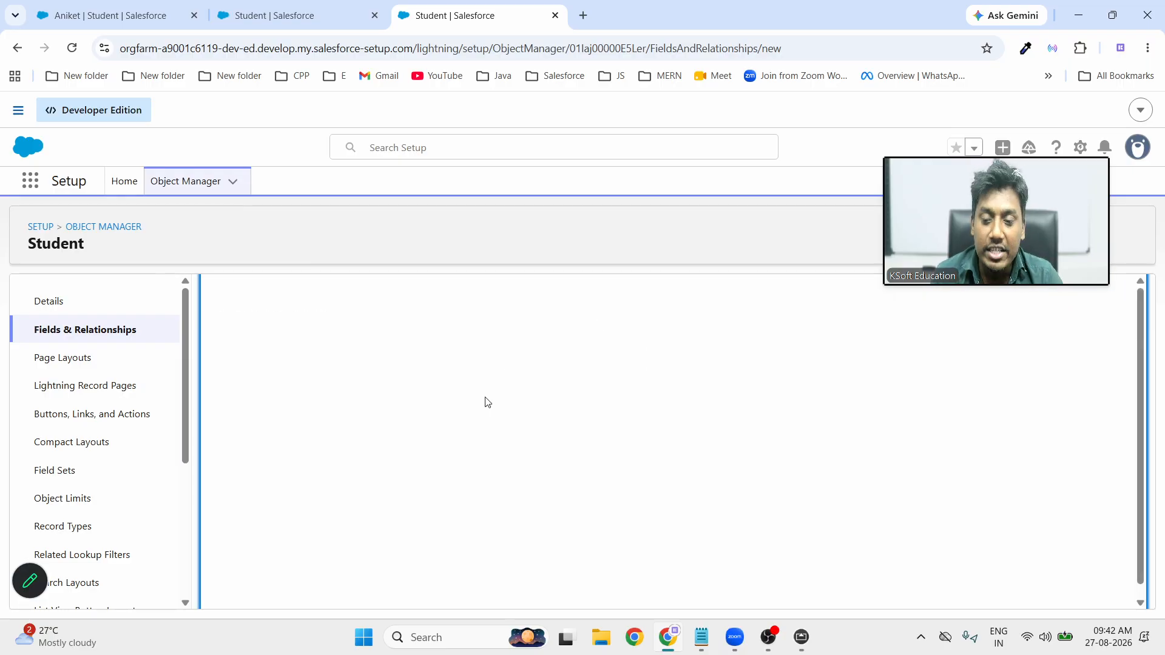
Start a new Student field, cancel back to the list, and point out Last_Name__c
drag(1032, 230, 1035, 125)
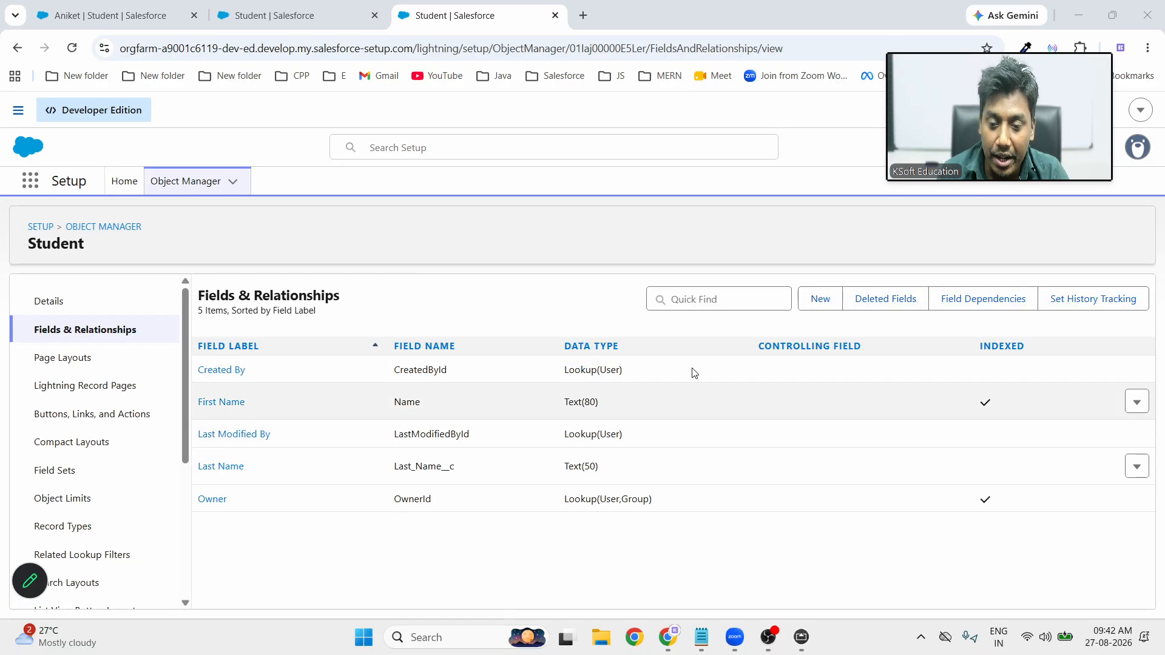
click(838, 299)
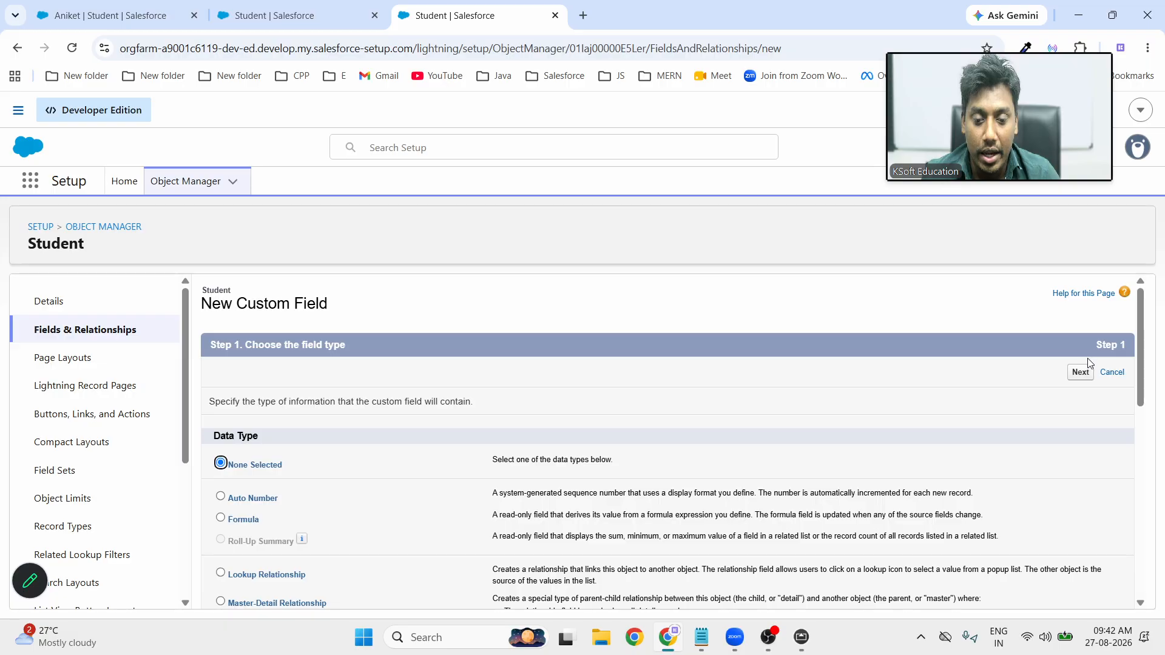
click(1111, 372)
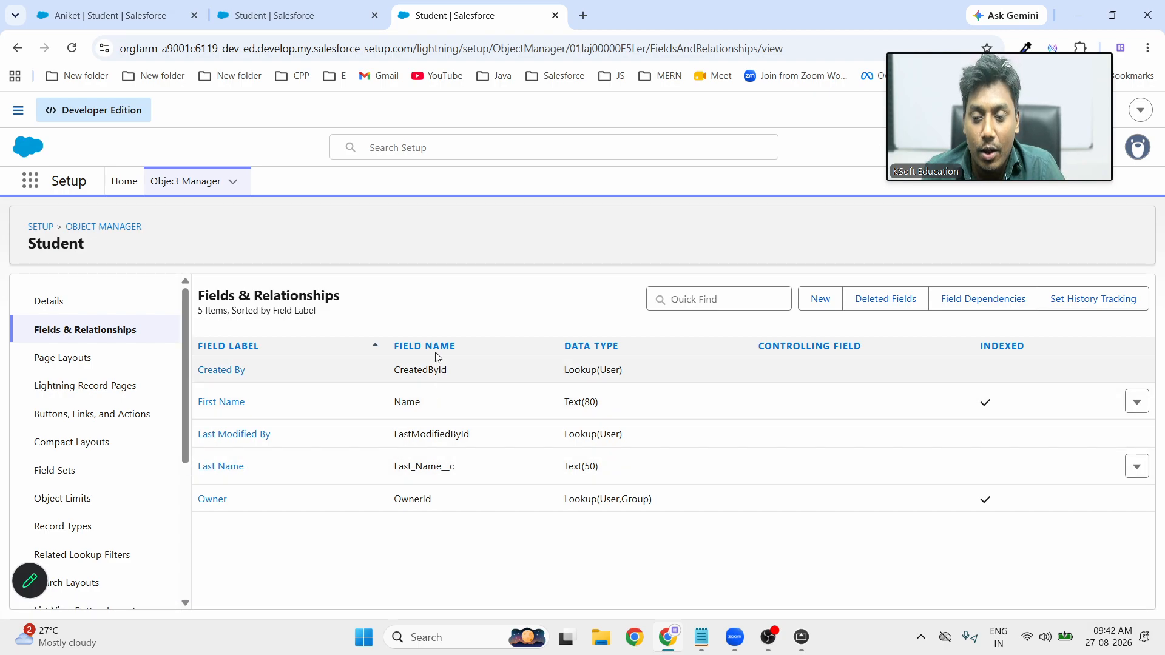
drag(398, 467, 455, 468)
click(455, 468)
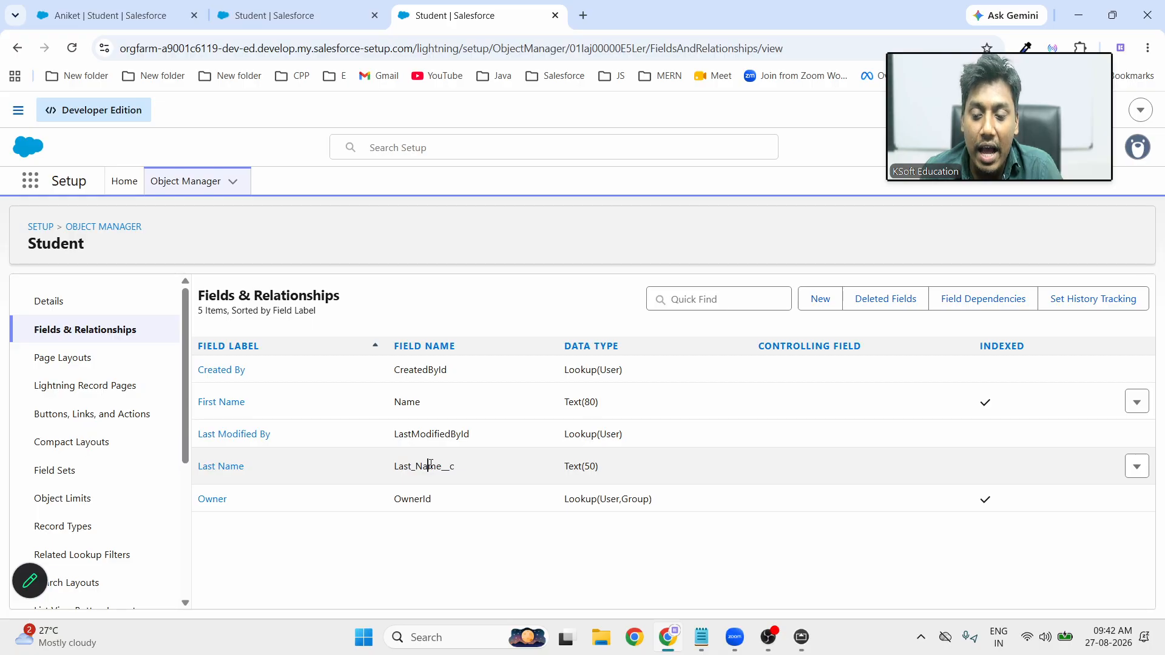
double_click(429, 465)
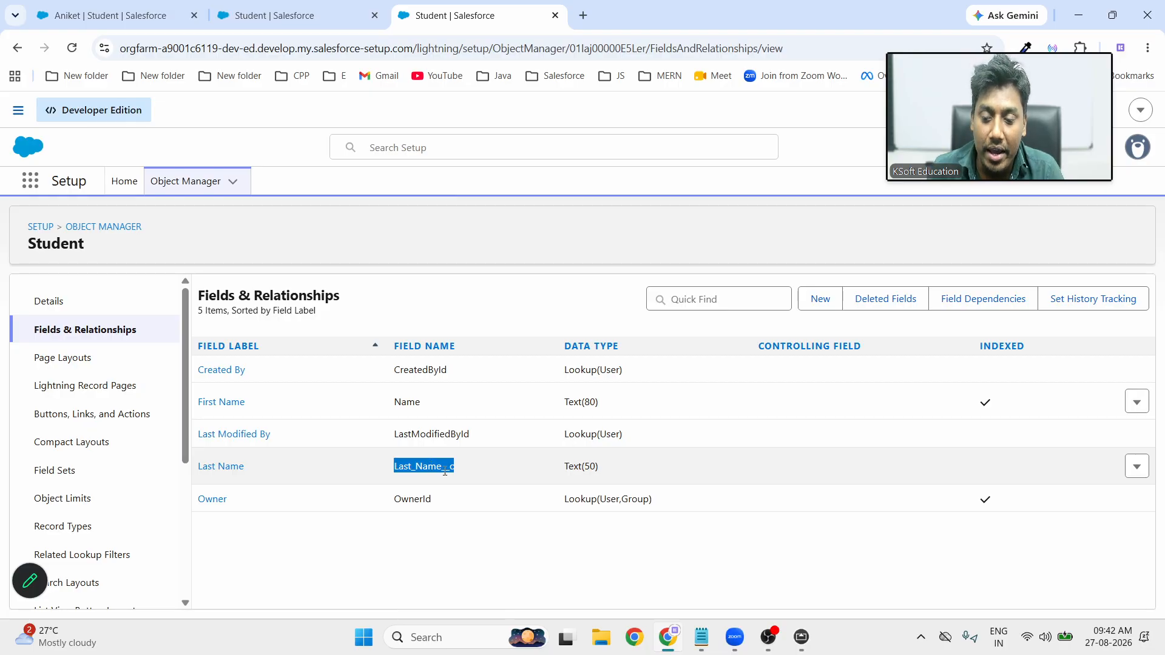
click(463, 471)
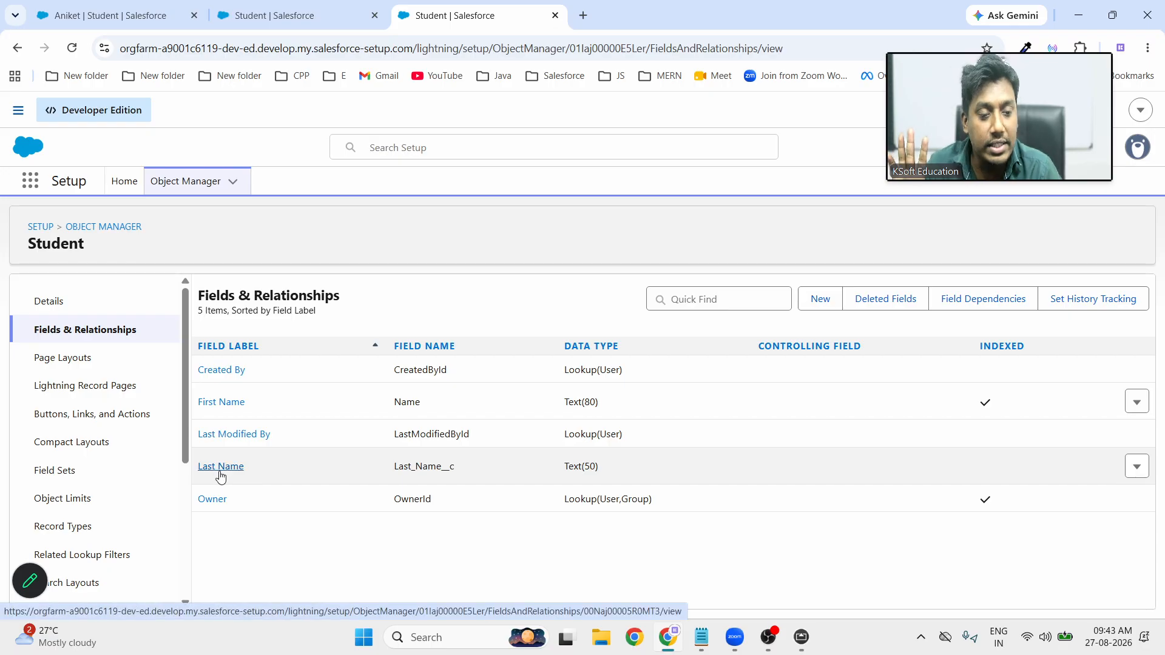
Highlight the Last_Name__c API name twice, then begin another Student custom field
double_click(423, 466)
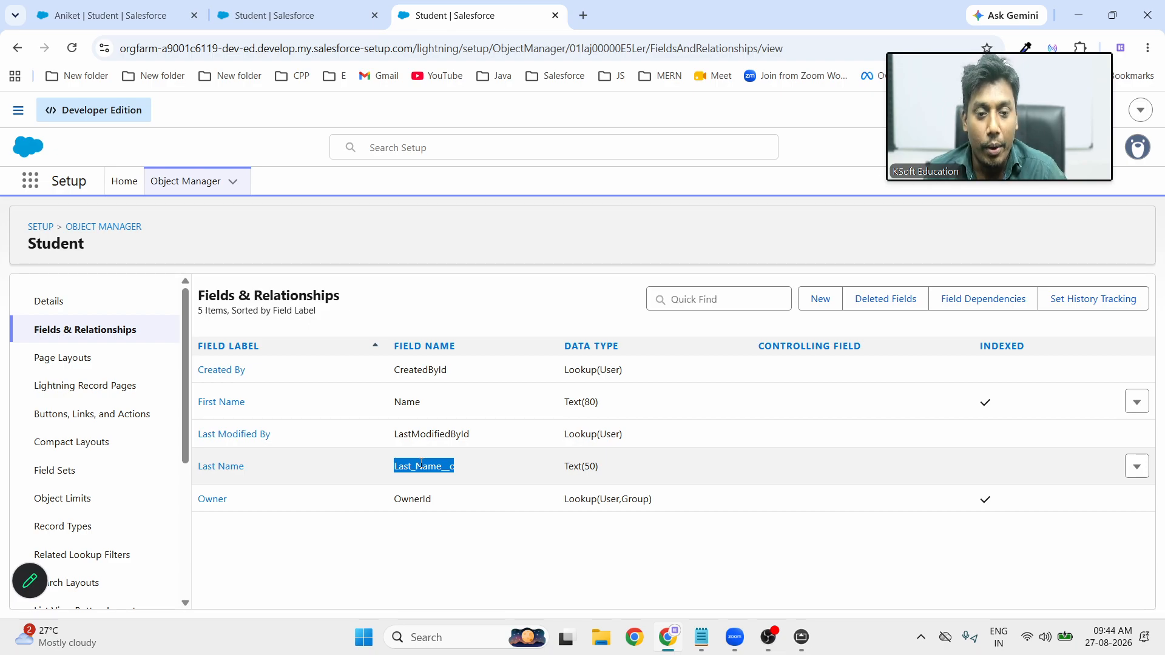
click(448, 524)
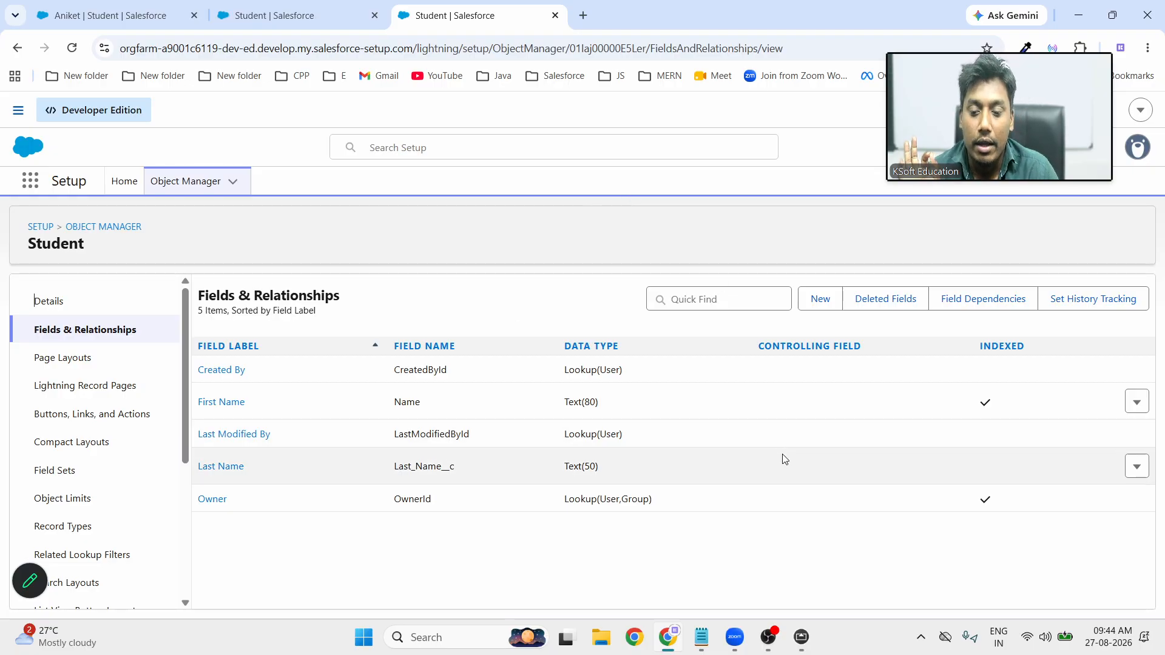
double_click(421, 464)
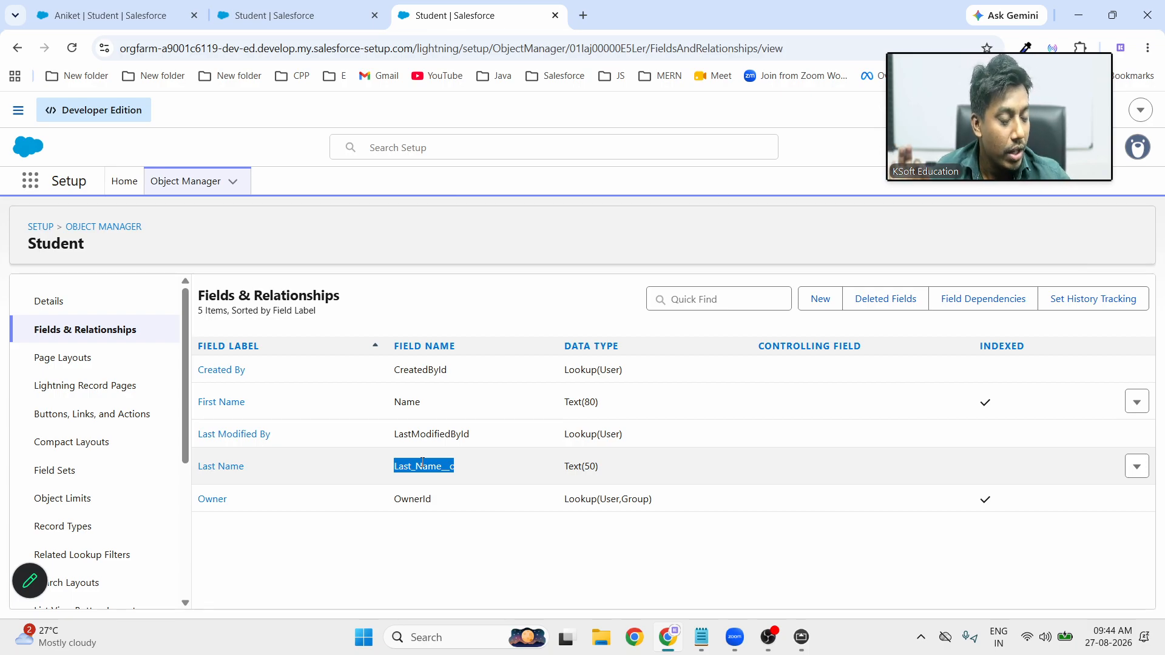
click(658, 555)
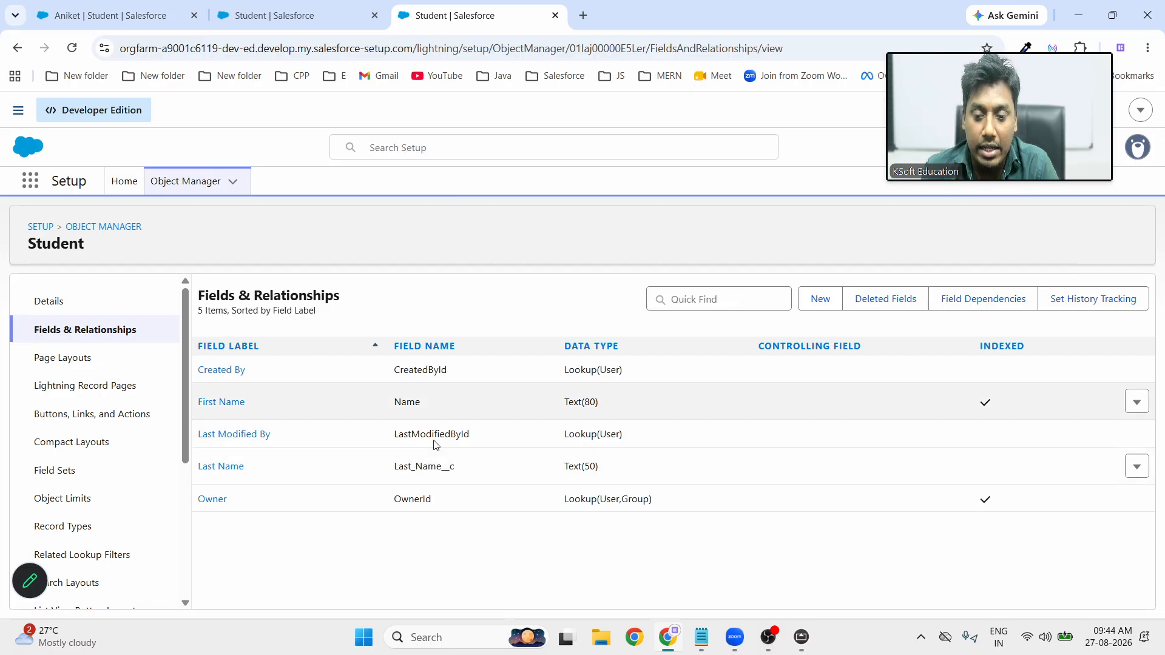
click(817, 304)
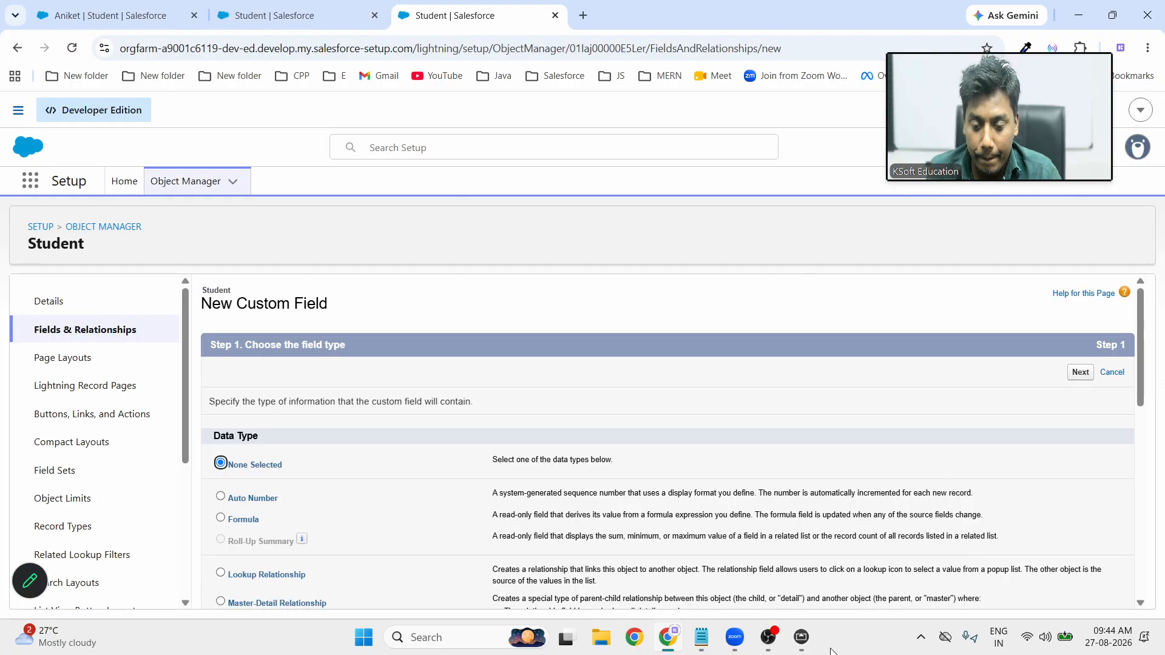
mouse_move(802, 636)
click(870, 565)
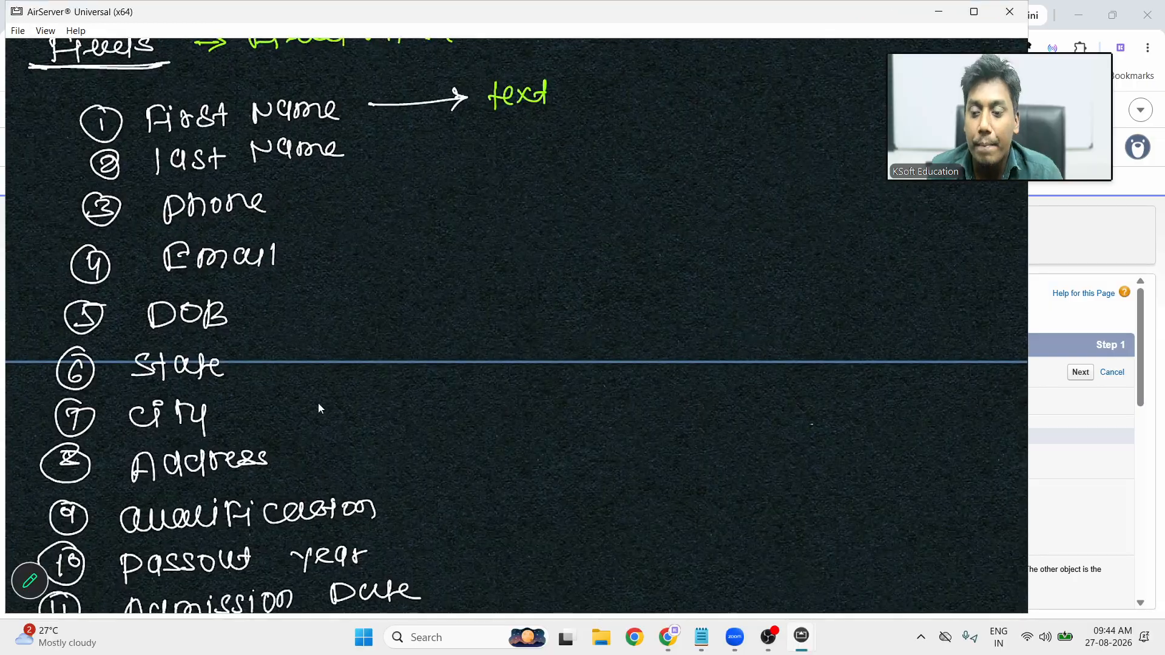
double_click(318, 403)
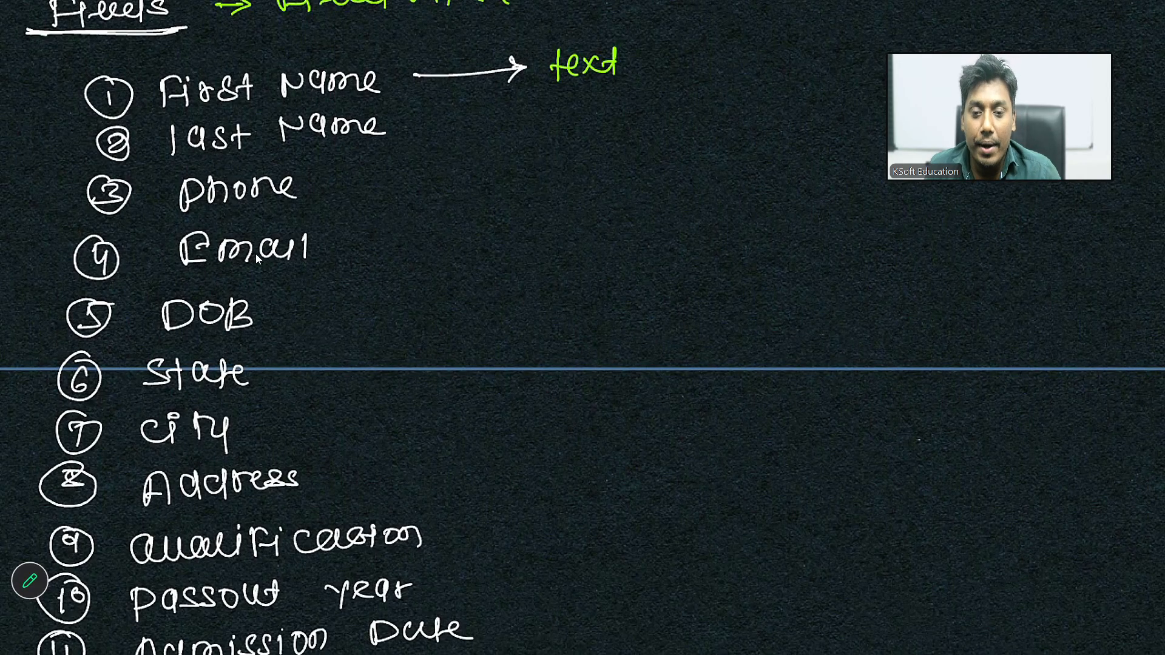
double_click(693, 323)
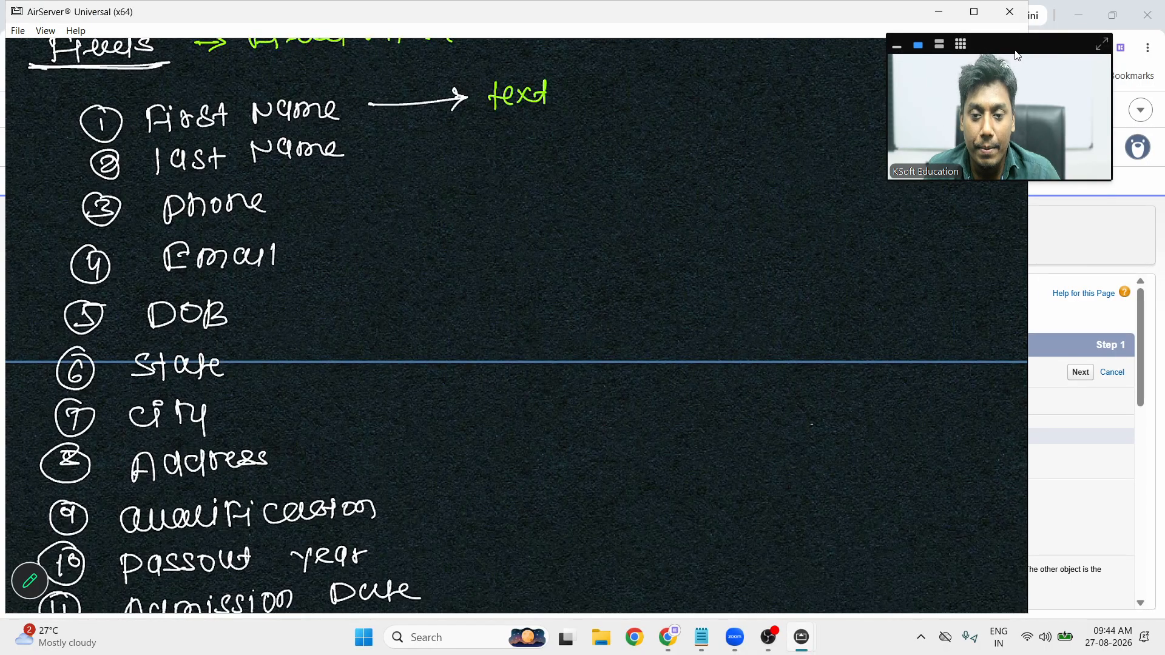
click(943, 13)
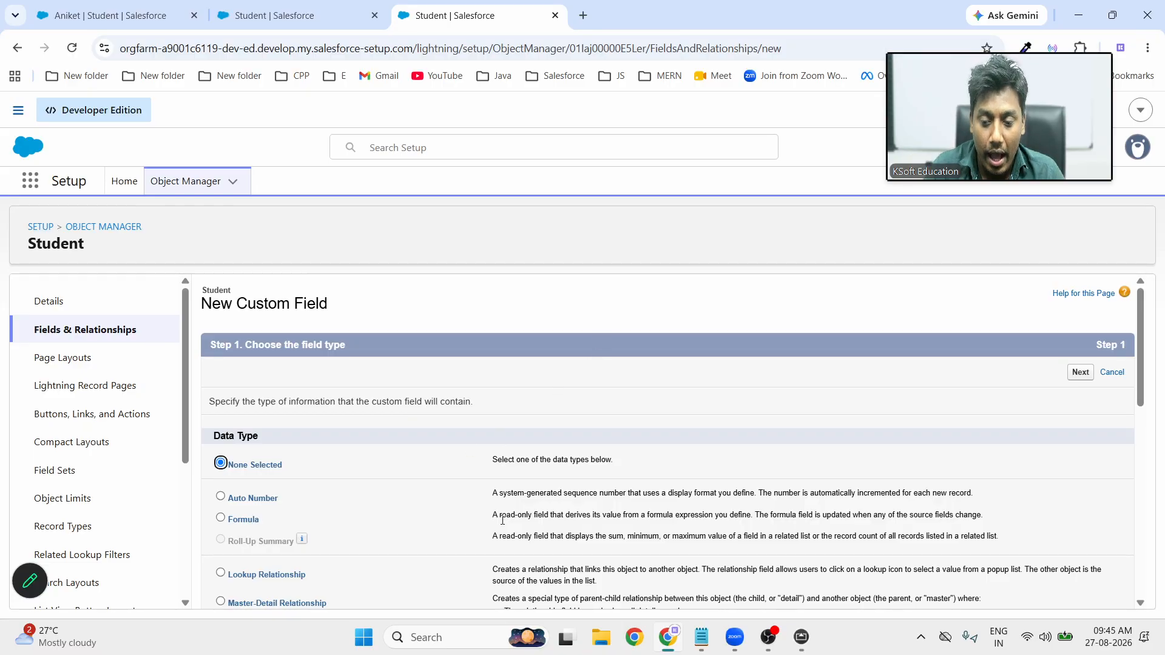
Switch the new field's data type between Email and Phone, settling on Phone
scroll(527, 454, down, 2)
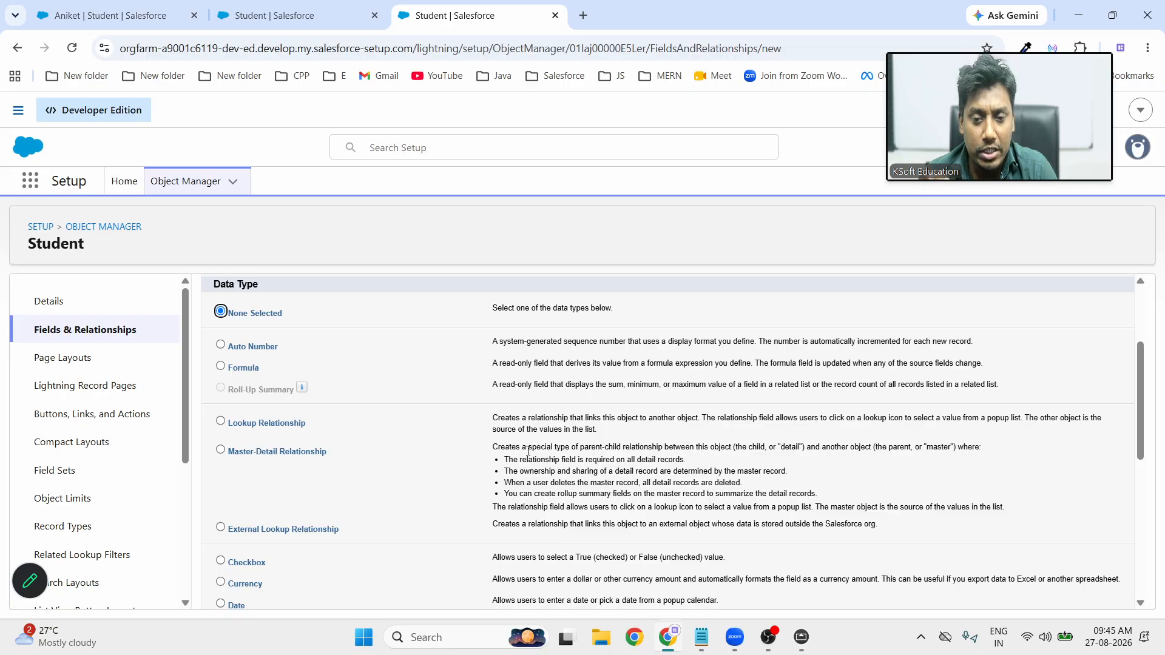
scroll(528, 451, down, 4)
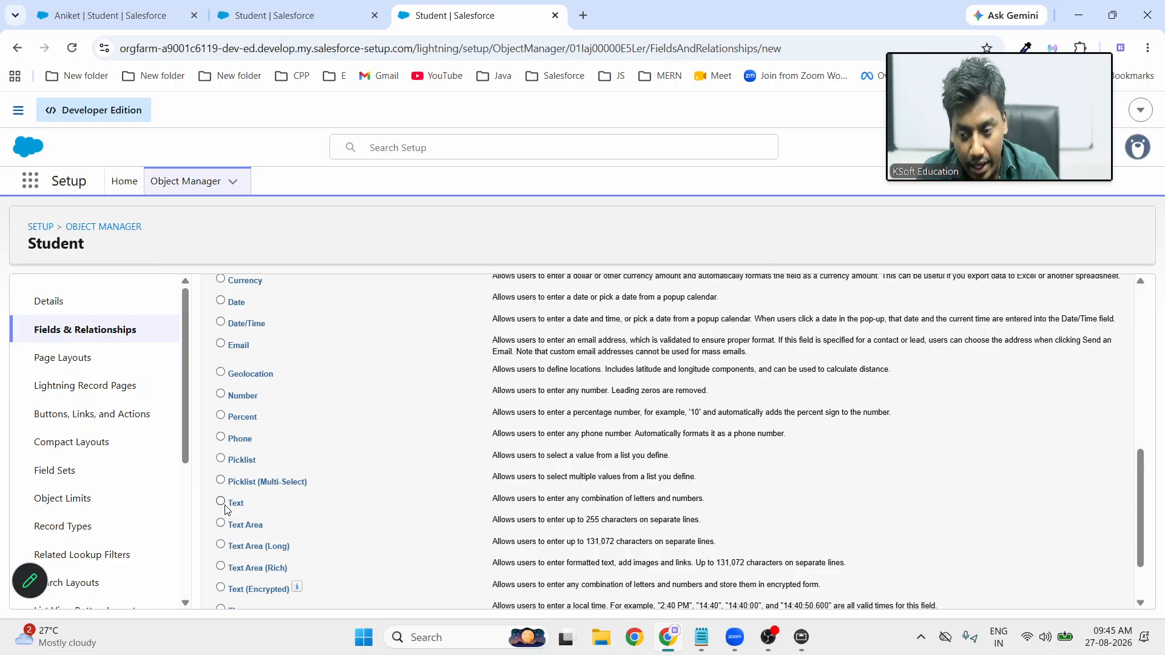
scroll(325, 534, up, 2)
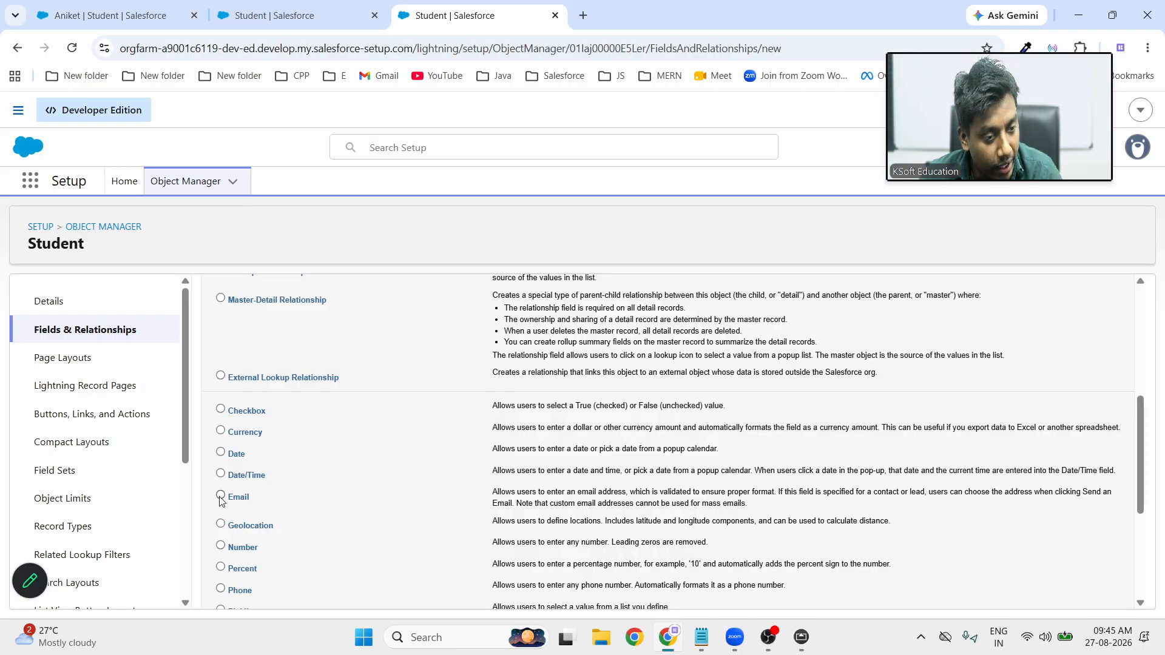
scroll(220, 499, down, 3)
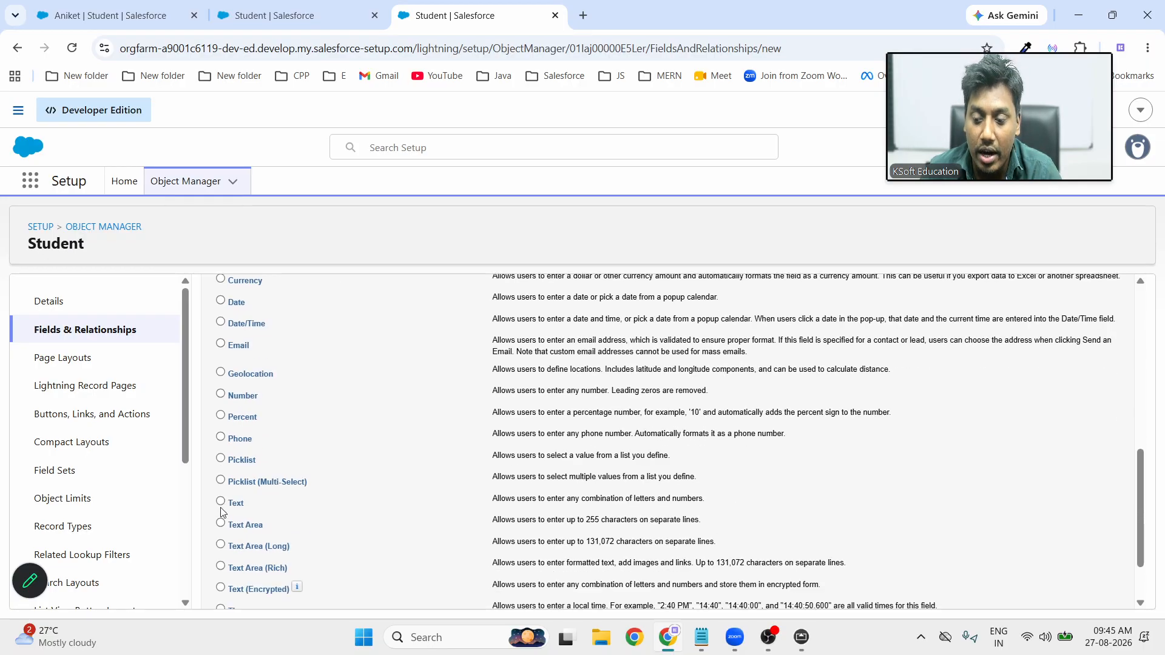
click(221, 437)
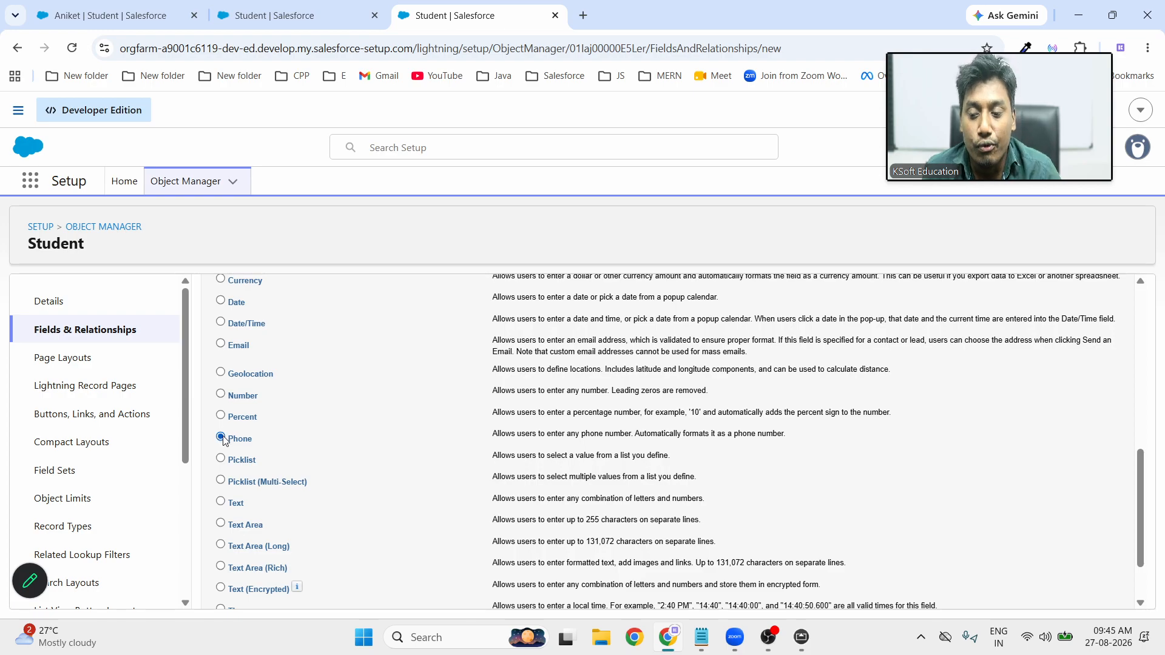
click(220, 344)
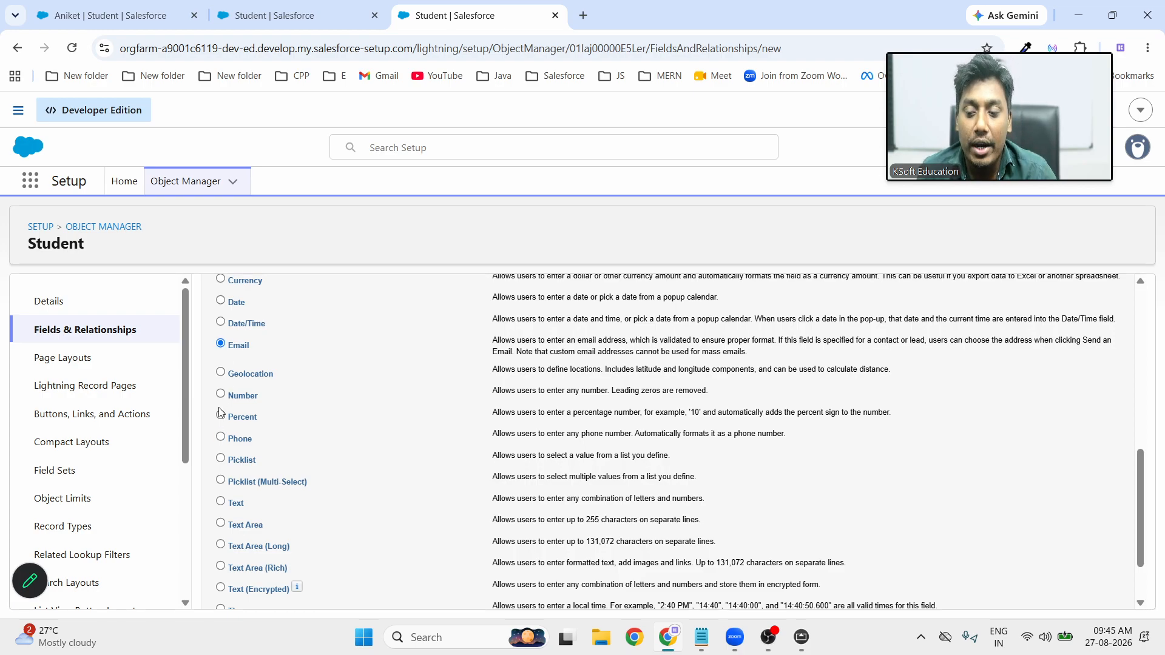
click(221, 437)
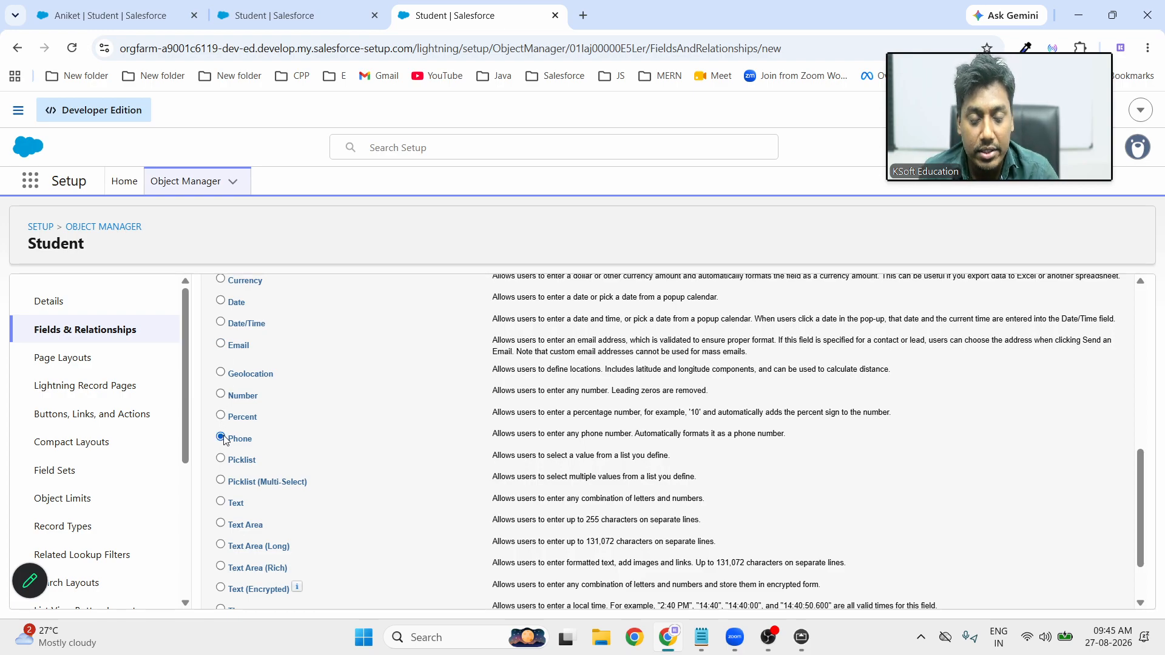
click(220, 344)
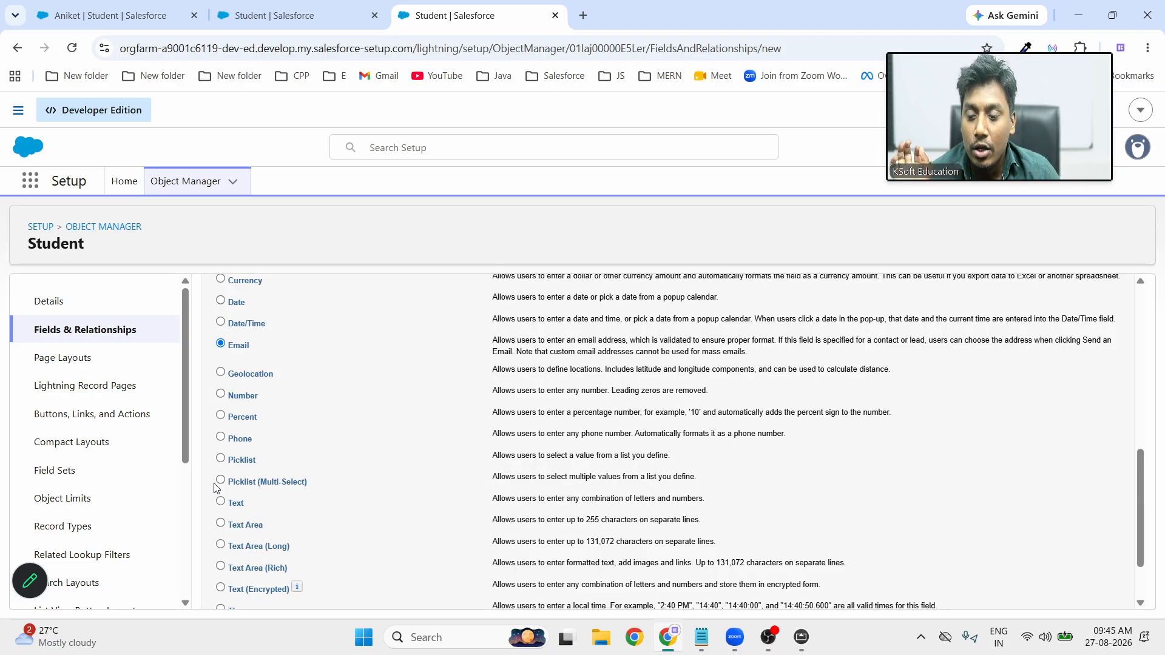
click(222, 442)
scroll(534, 455, down, 1)
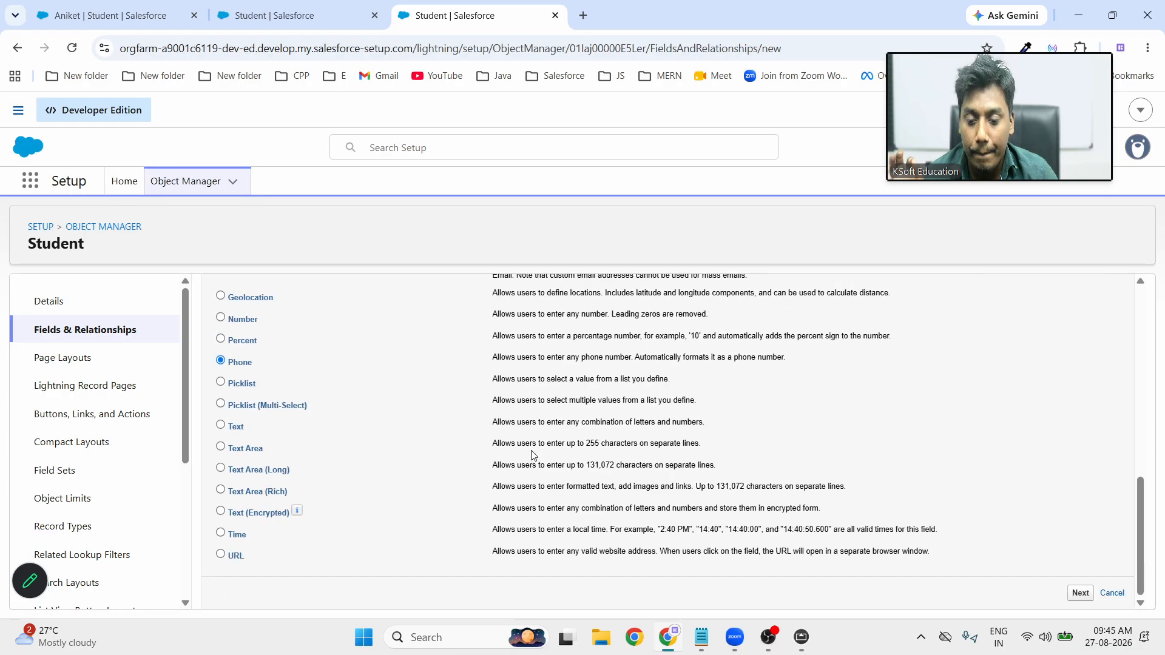
Label the field Phone, pass security and layout steps, and choose Save & New
click(1079, 592)
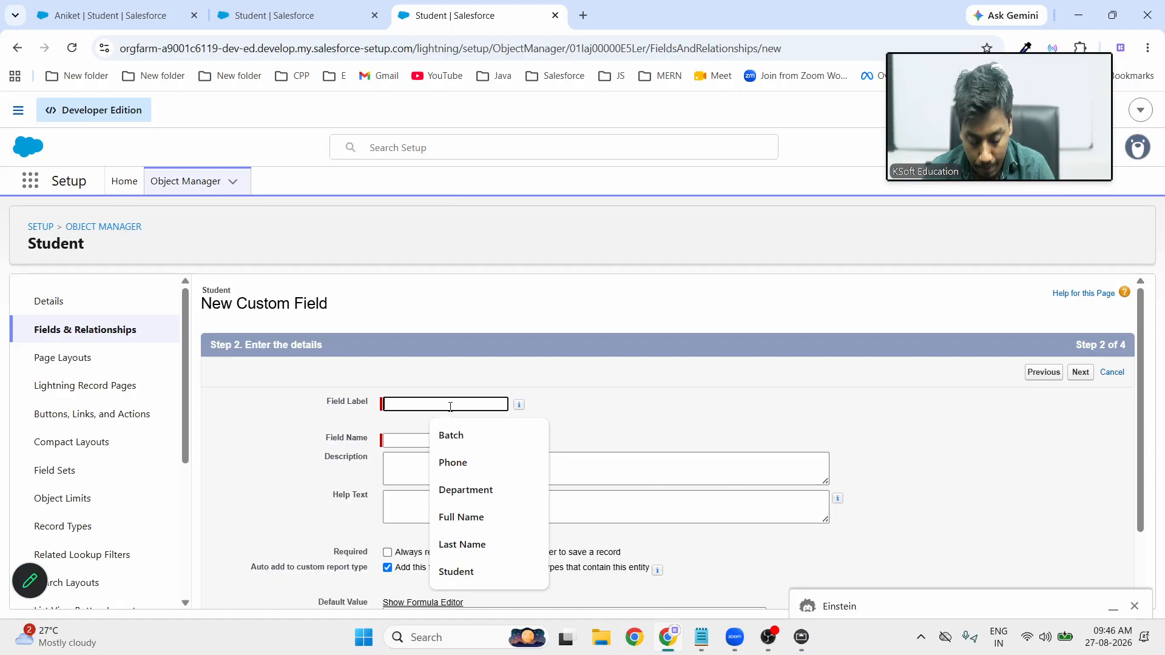
text(Phone)
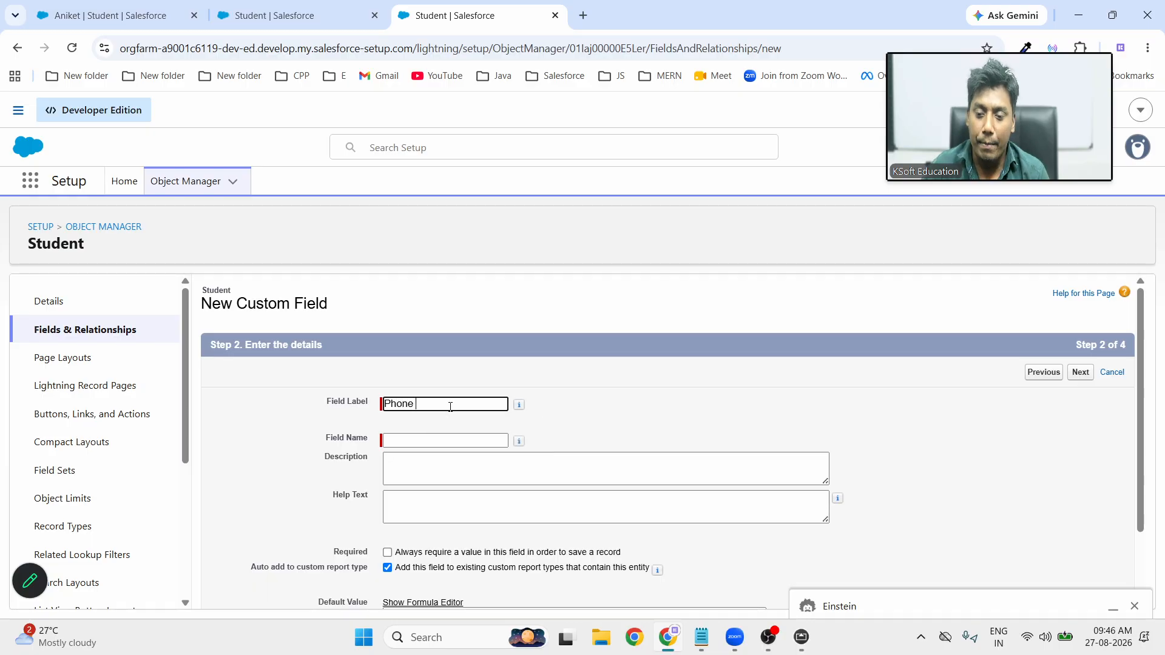
click(640, 455)
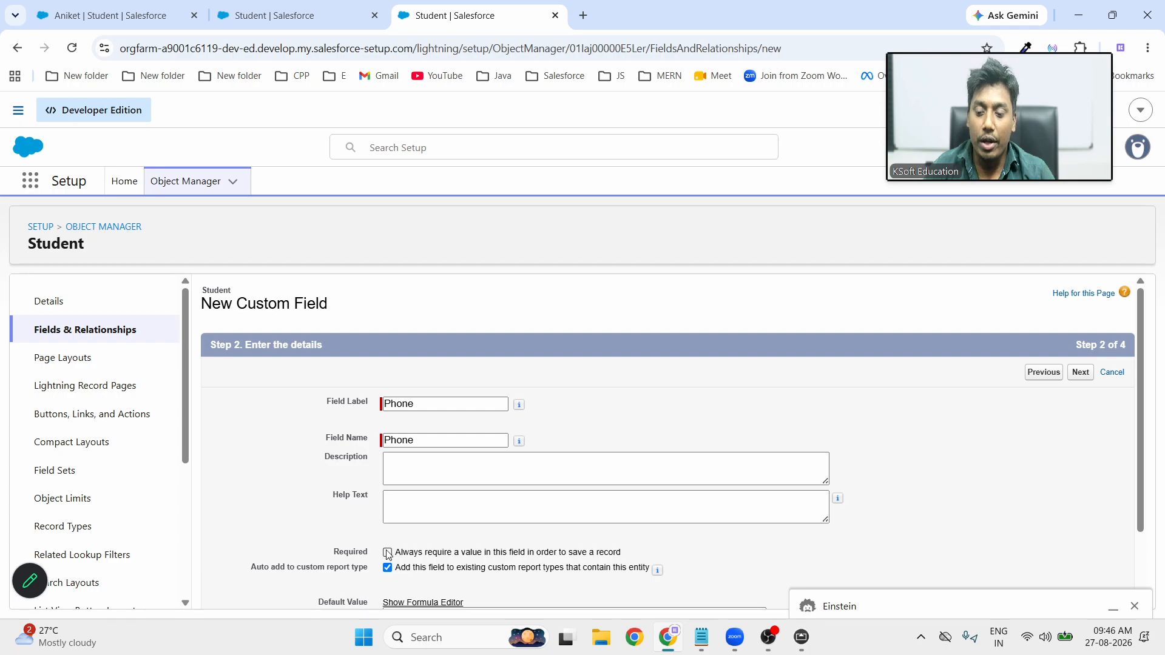
click(1079, 381)
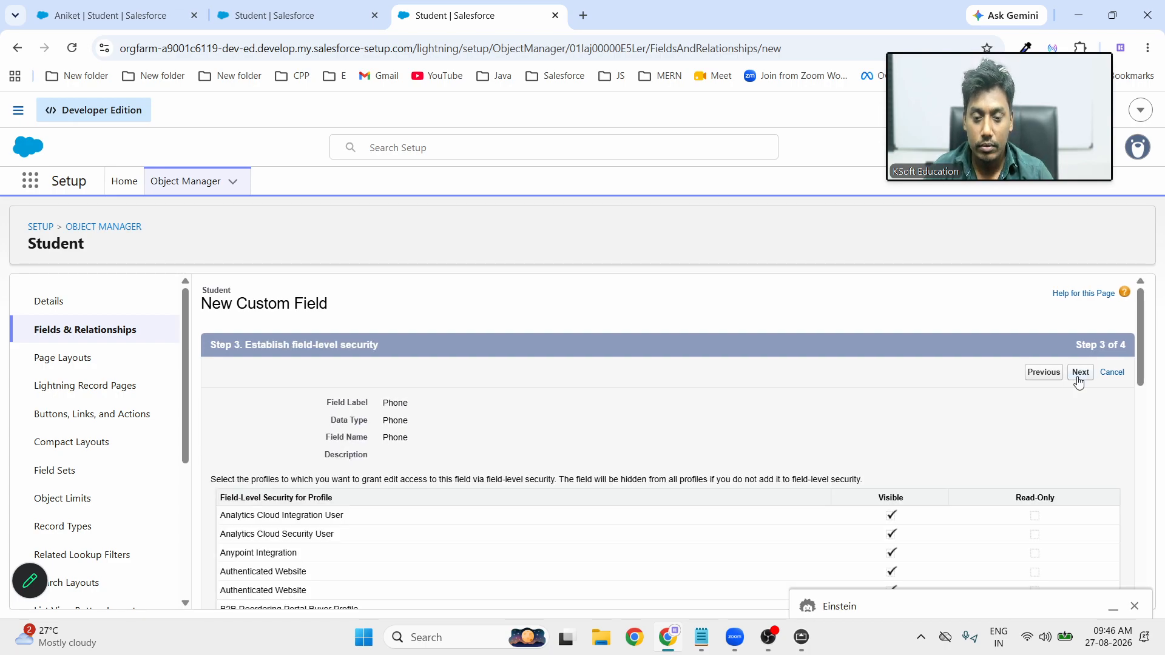
click(1080, 381)
click(1041, 380)
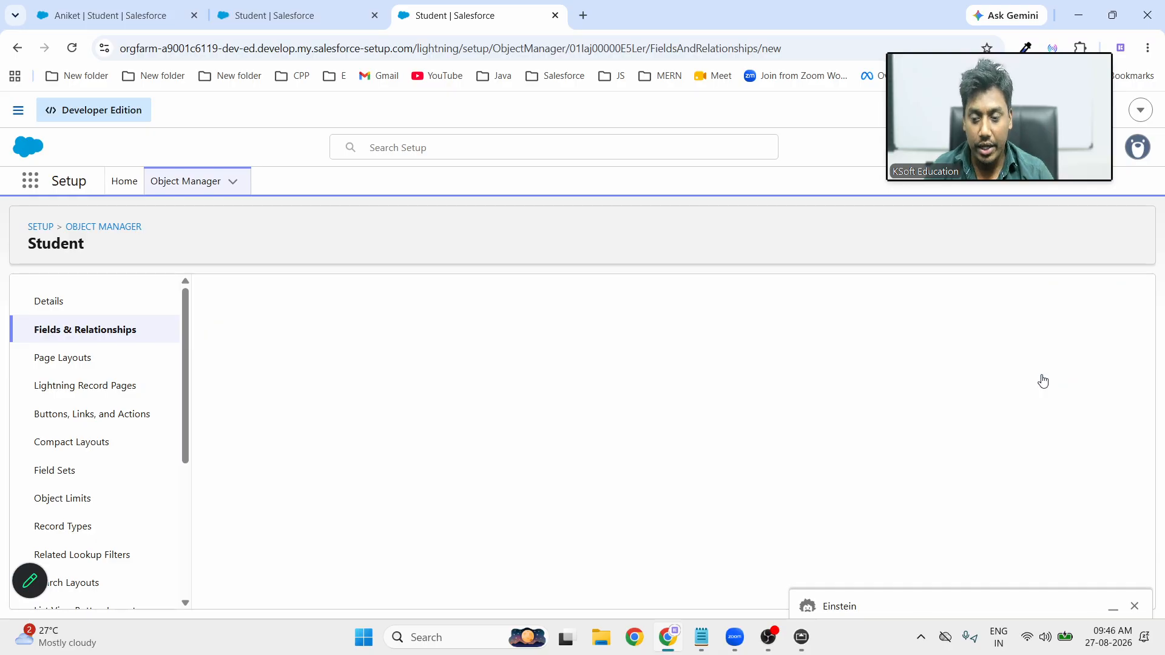
click(1134, 607)
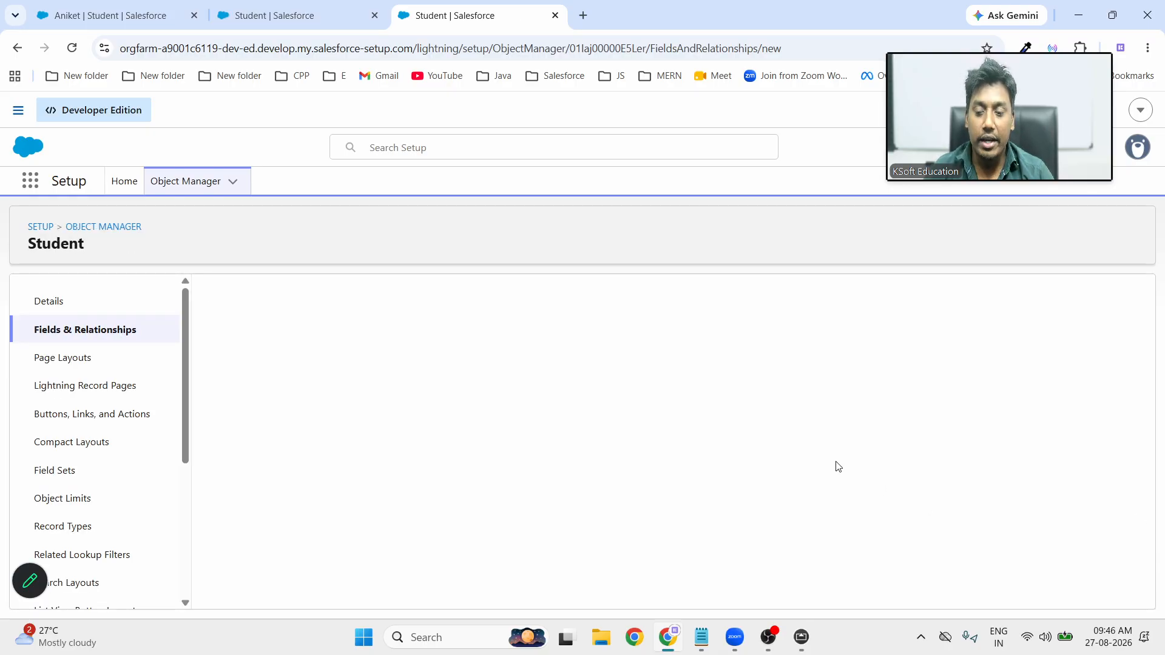
Define an Email-type field labelled Email, letting the name auto-fill, and proceed to security
scroll(395, 507, down, 8)
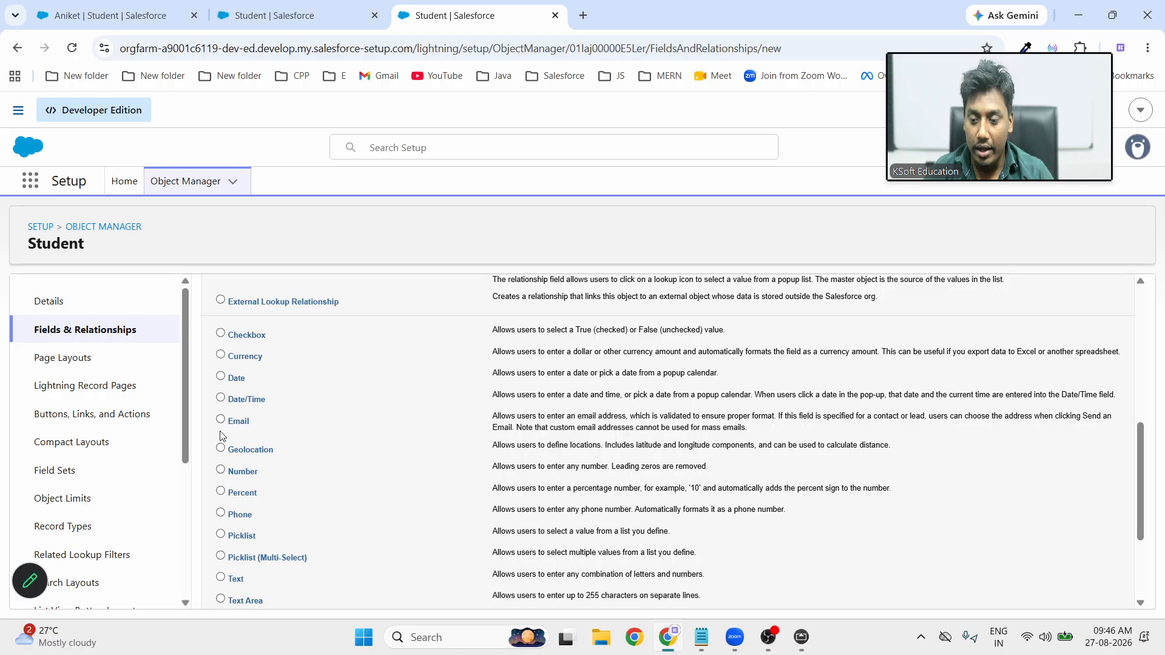
scroll(944, 528, down, 3)
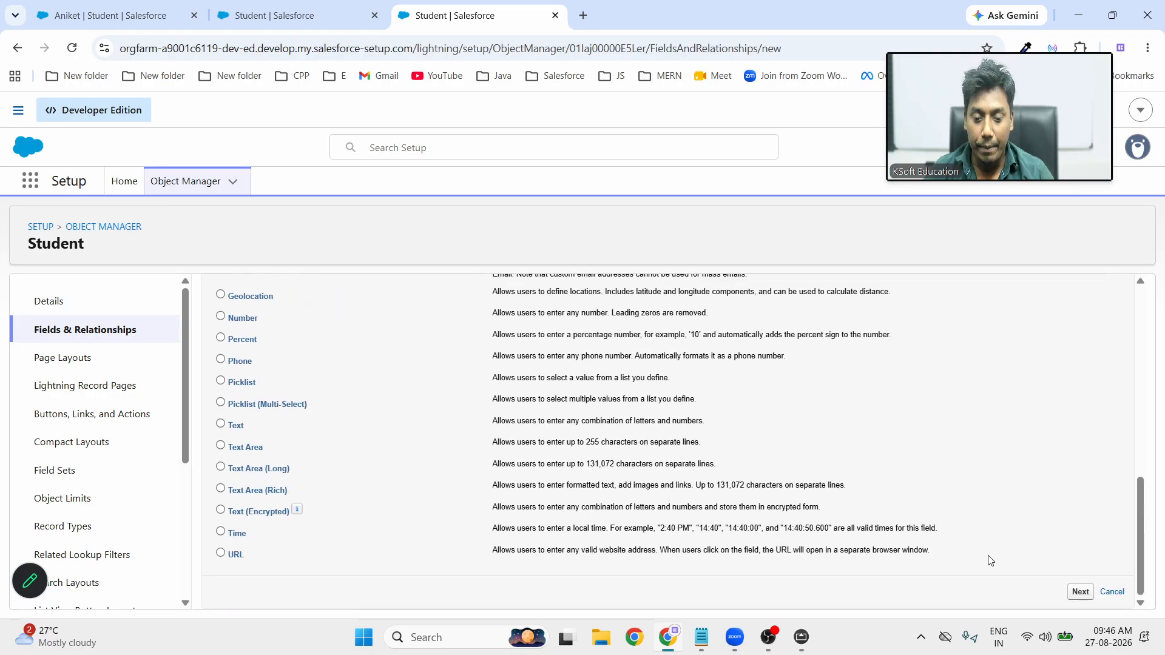
click(1080, 593)
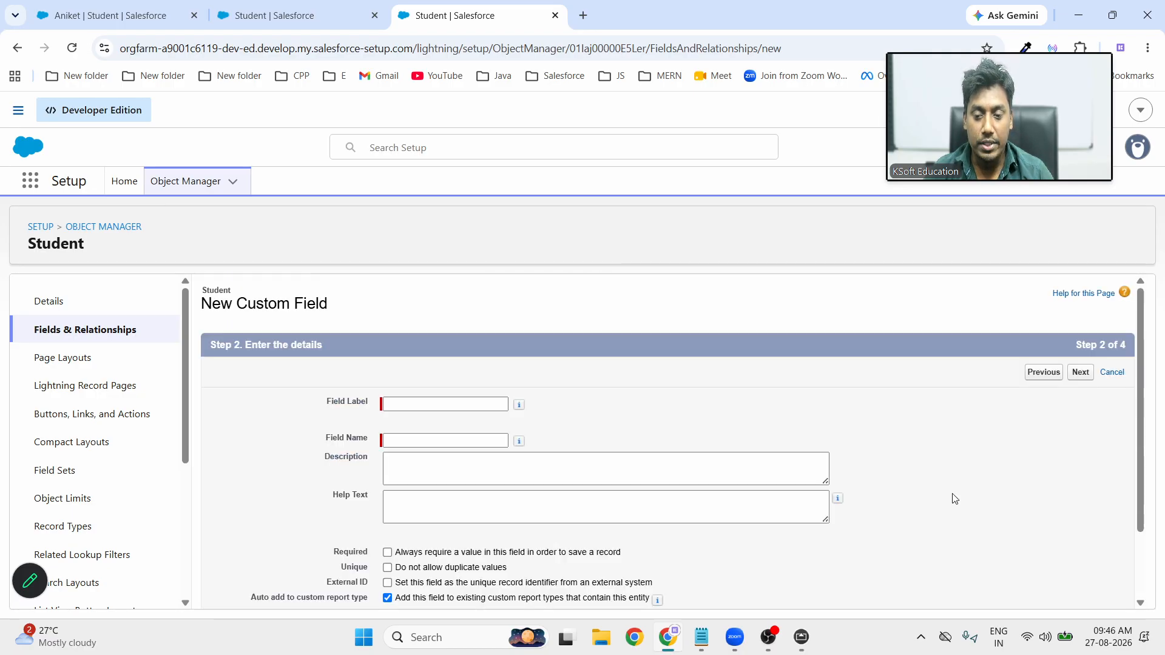
click(440, 406)
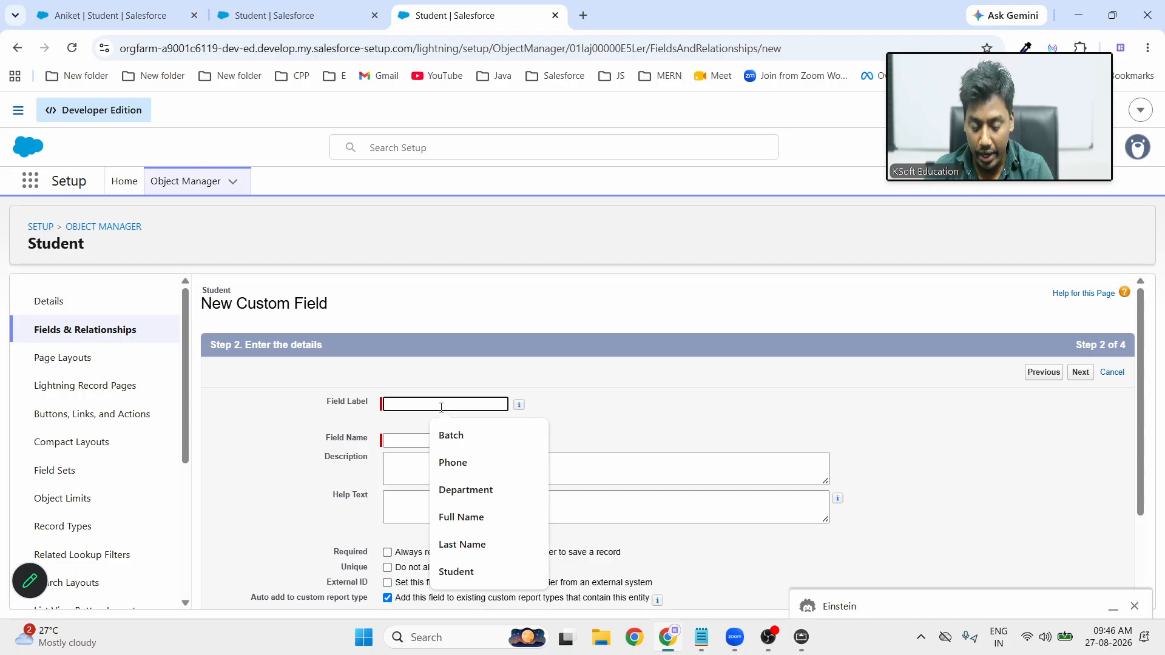
text(Email)
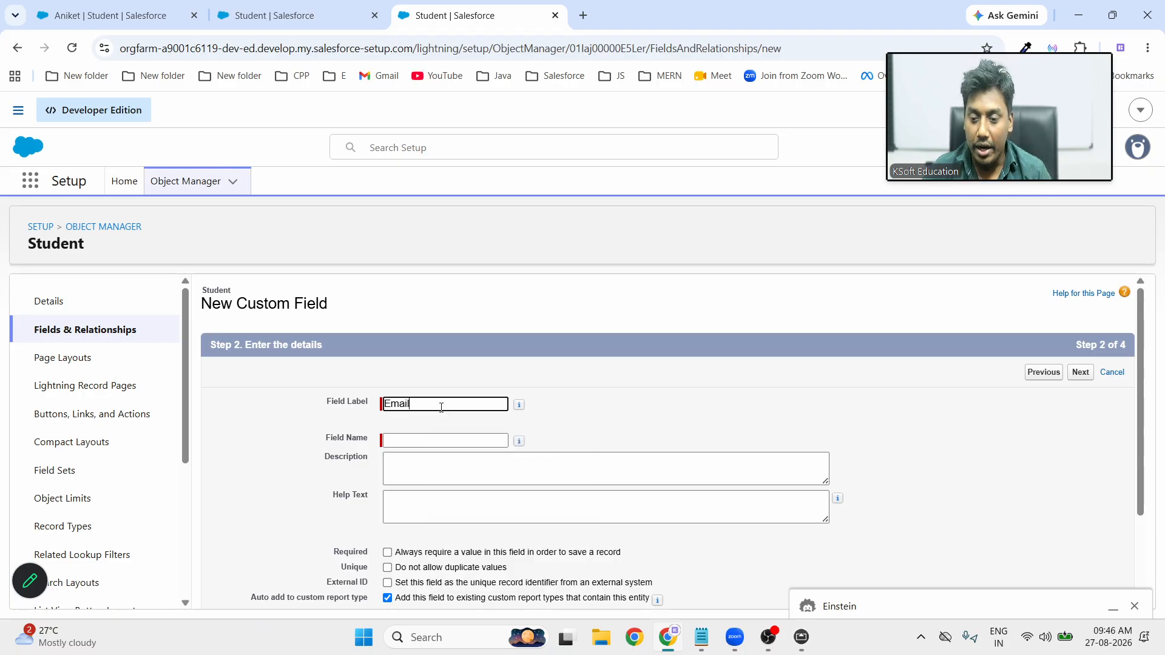
click(767, 414)
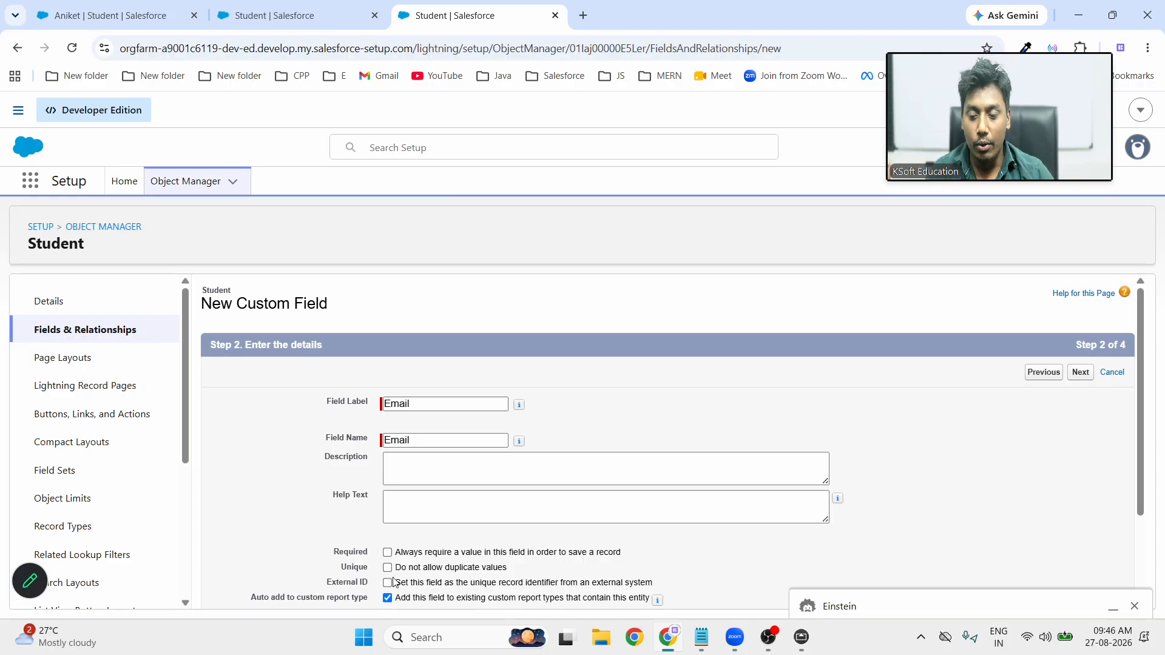
click(1081, 373)
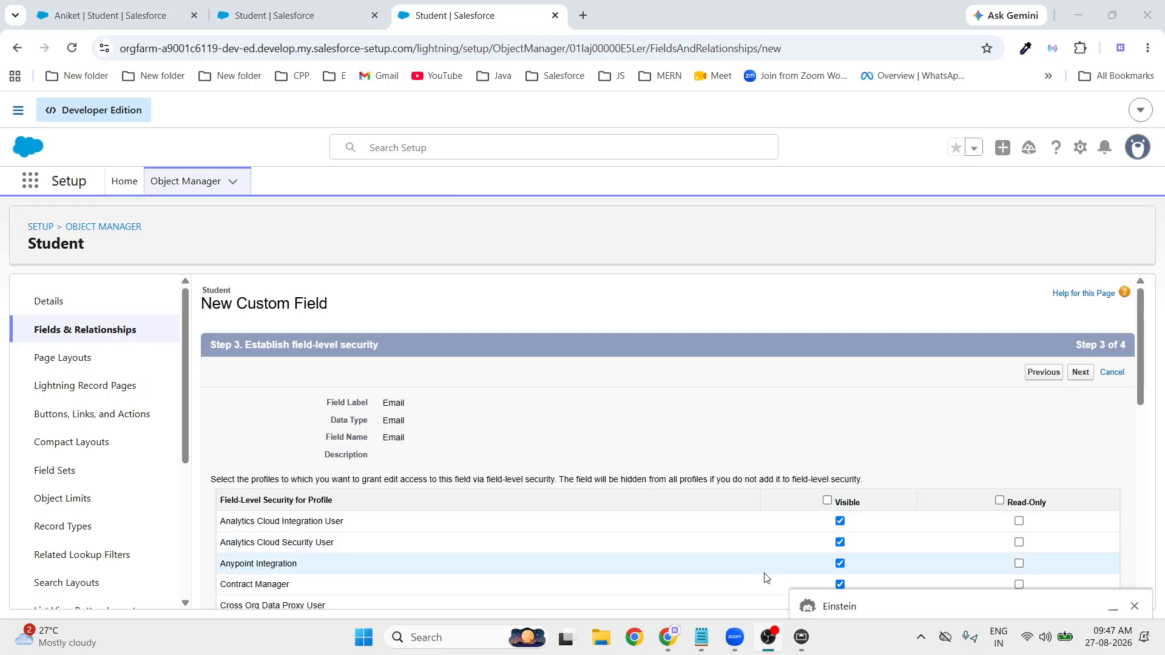
Check the whiteboard notes, then save Email on Student Layout with Save & New
mouse_move(803, 647)
click(835, 544)
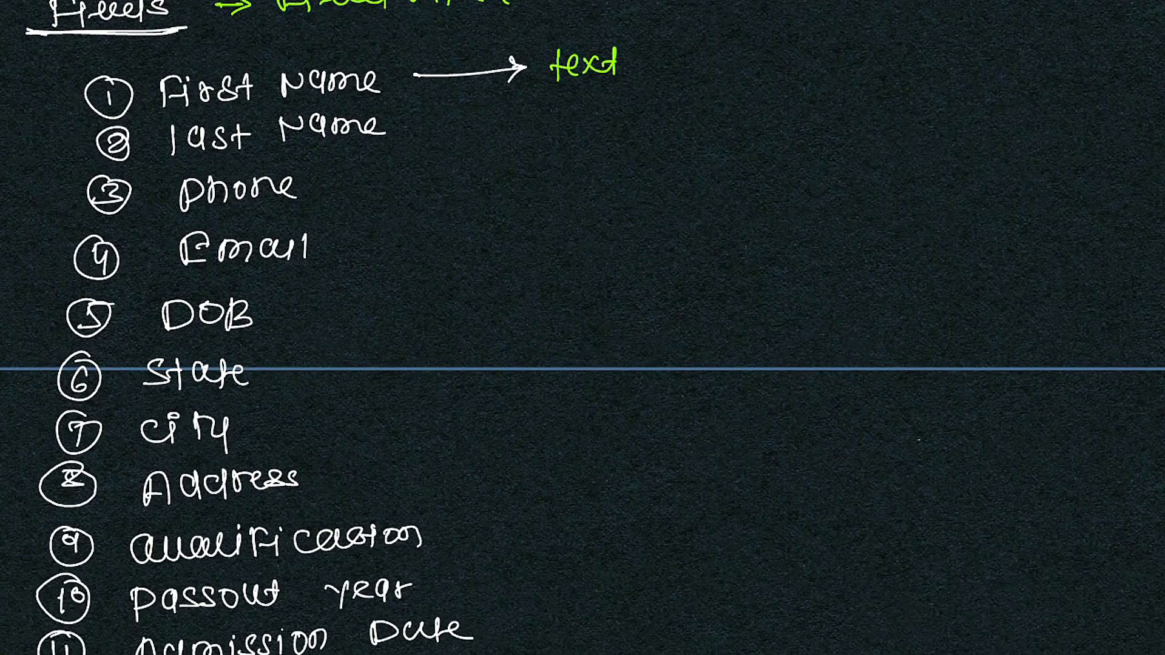
key(alt+Tab)
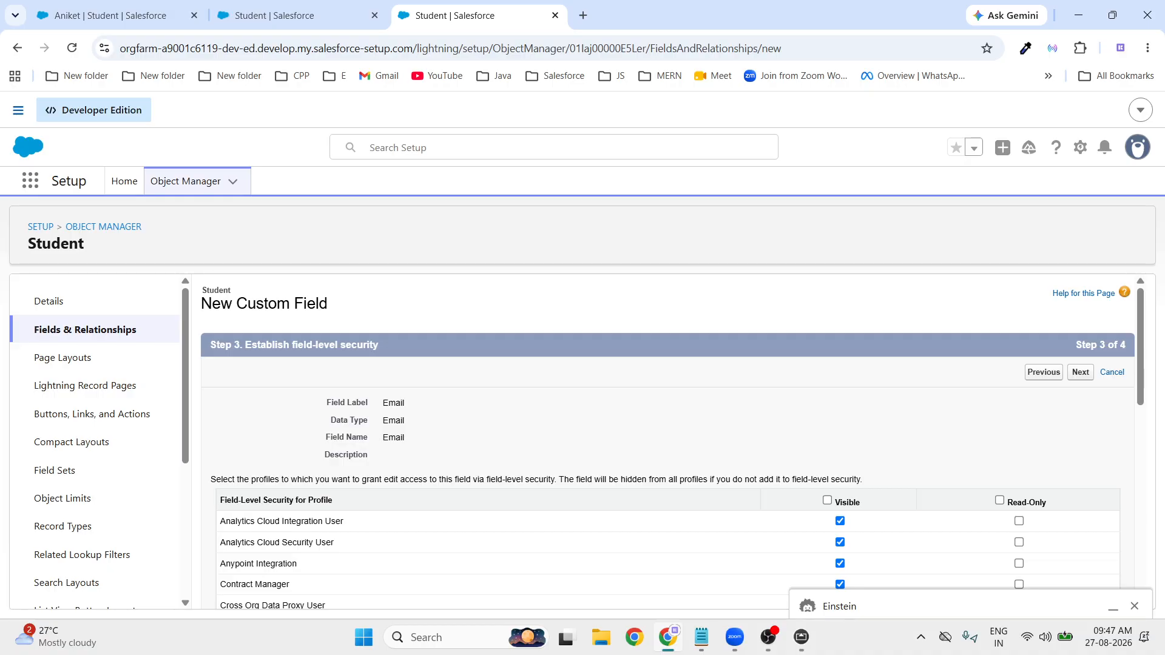
key(alt+Tab)
key(alt+Tab)
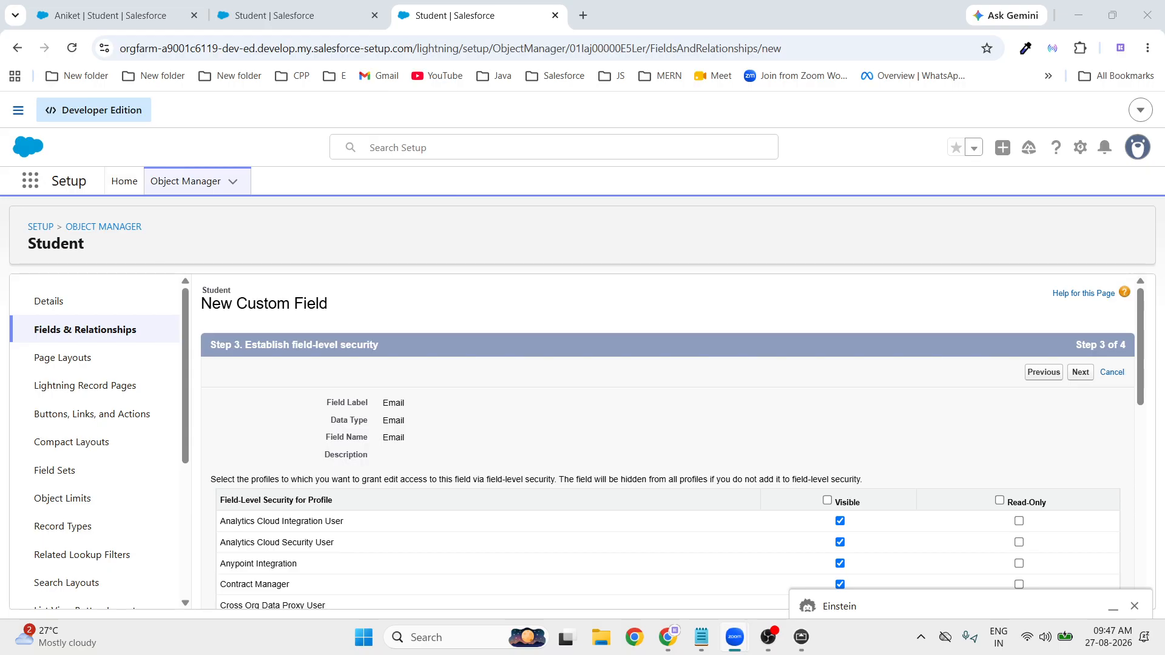
key(alt+Tab)
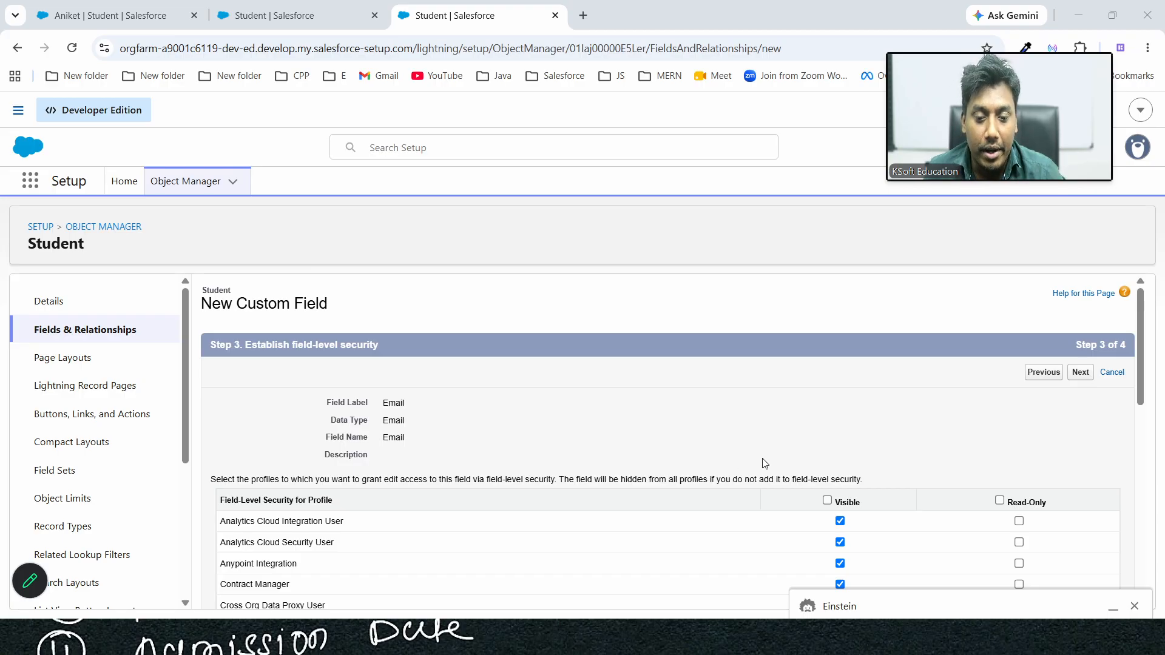
click(1076, 384)
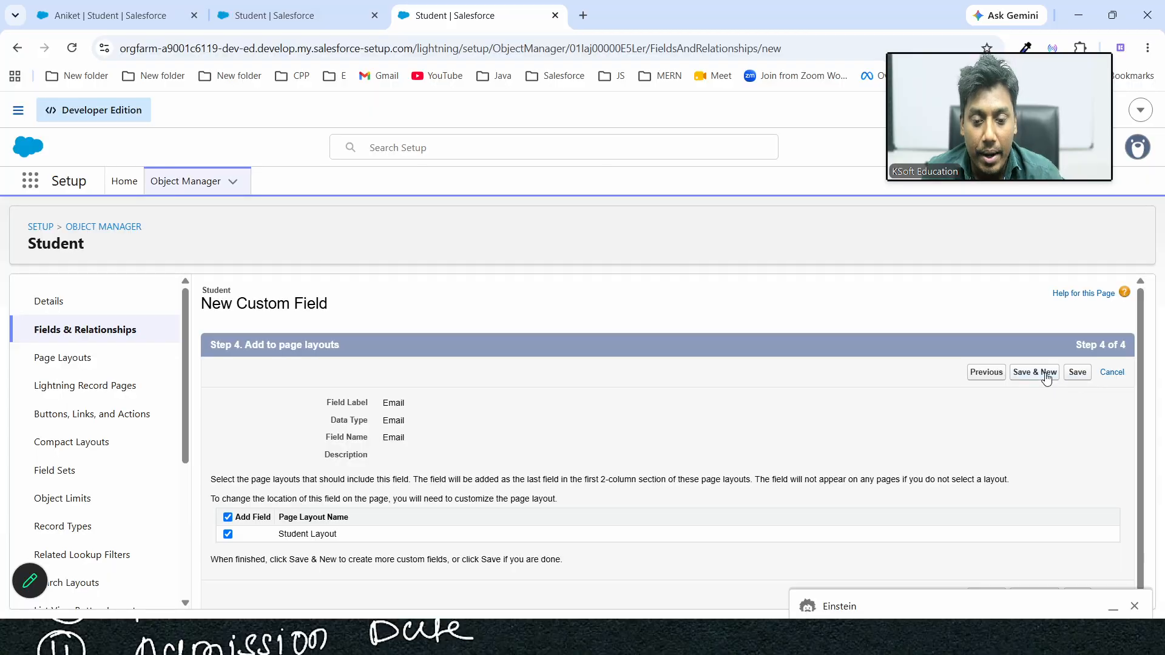
click(1049, 373)
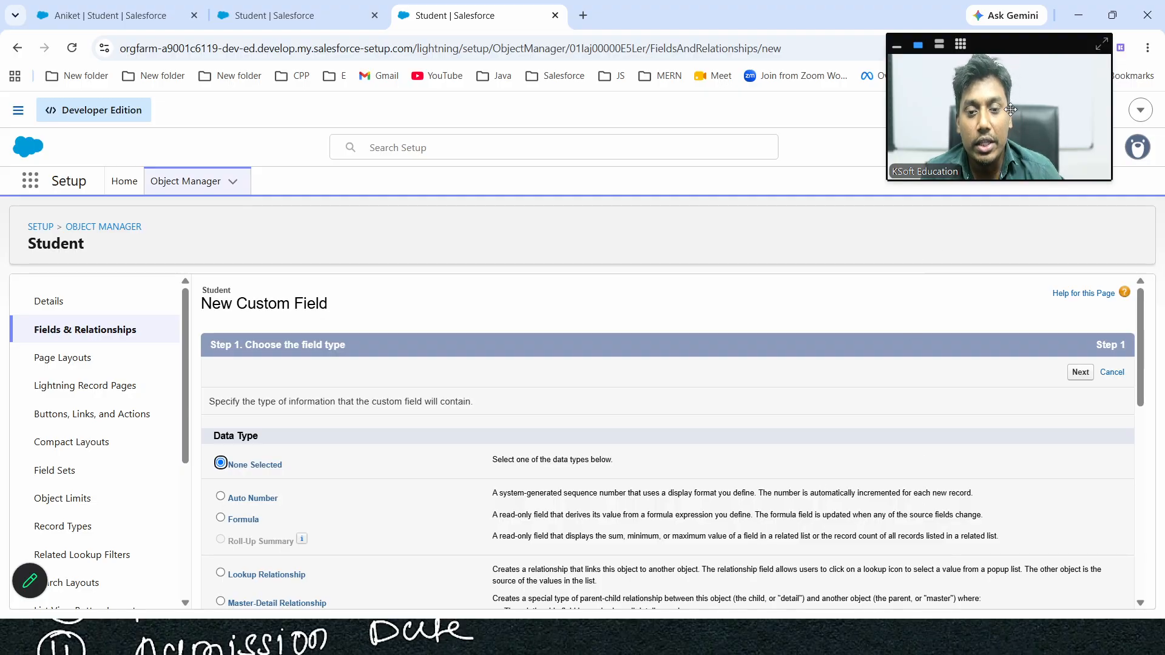
Restore and re-maximize Chrome, then minimize it to reveal the whiteboard field list
click(1123, 23)
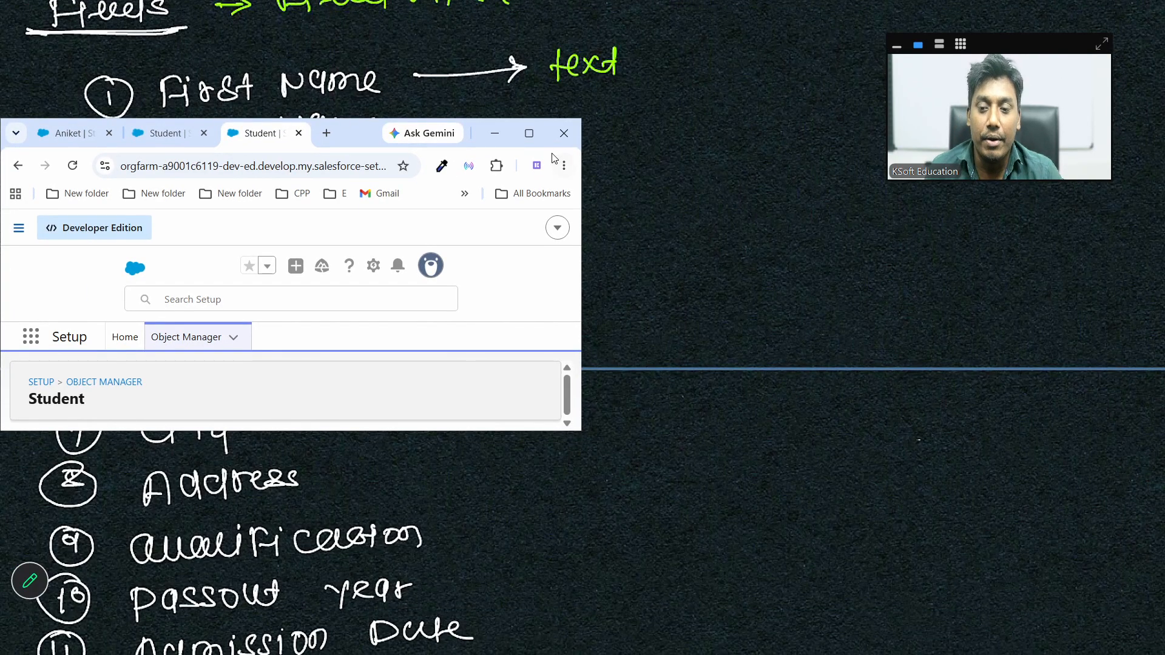
click(529, 134)
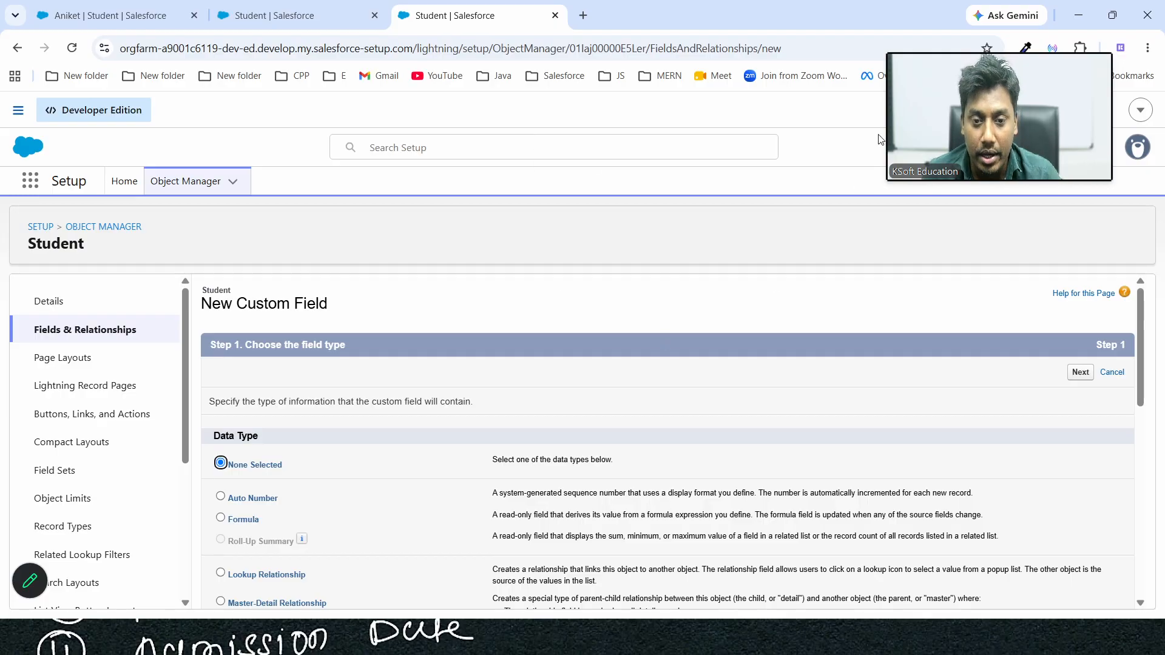
mouse_move(1017, 39)
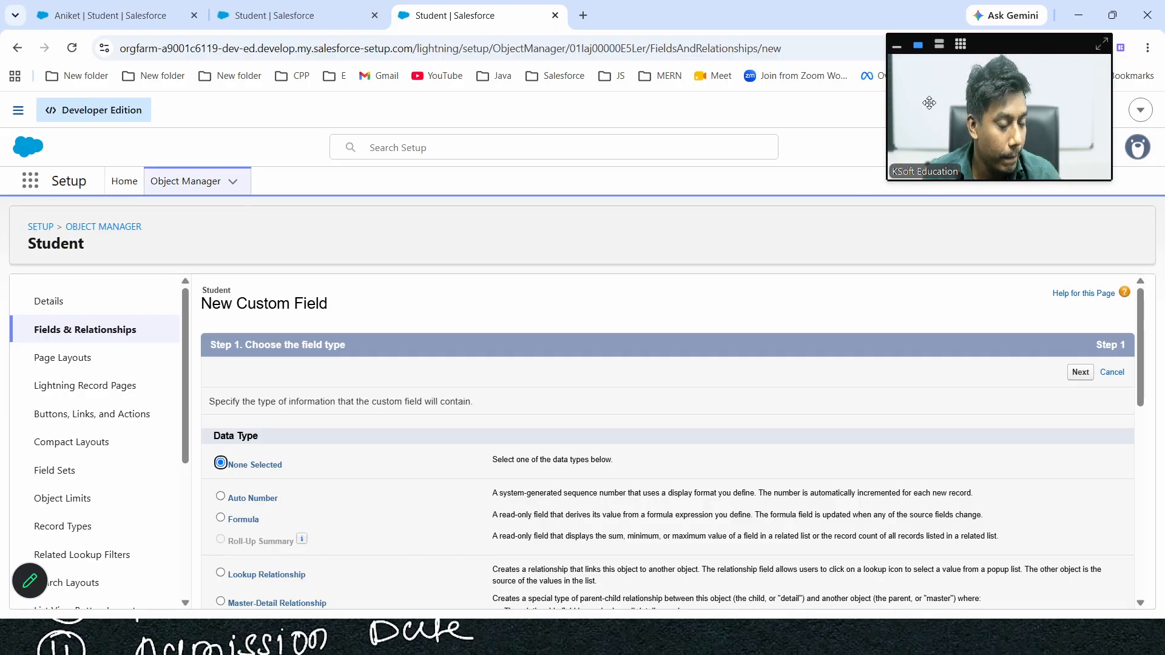
click(1076, 16)
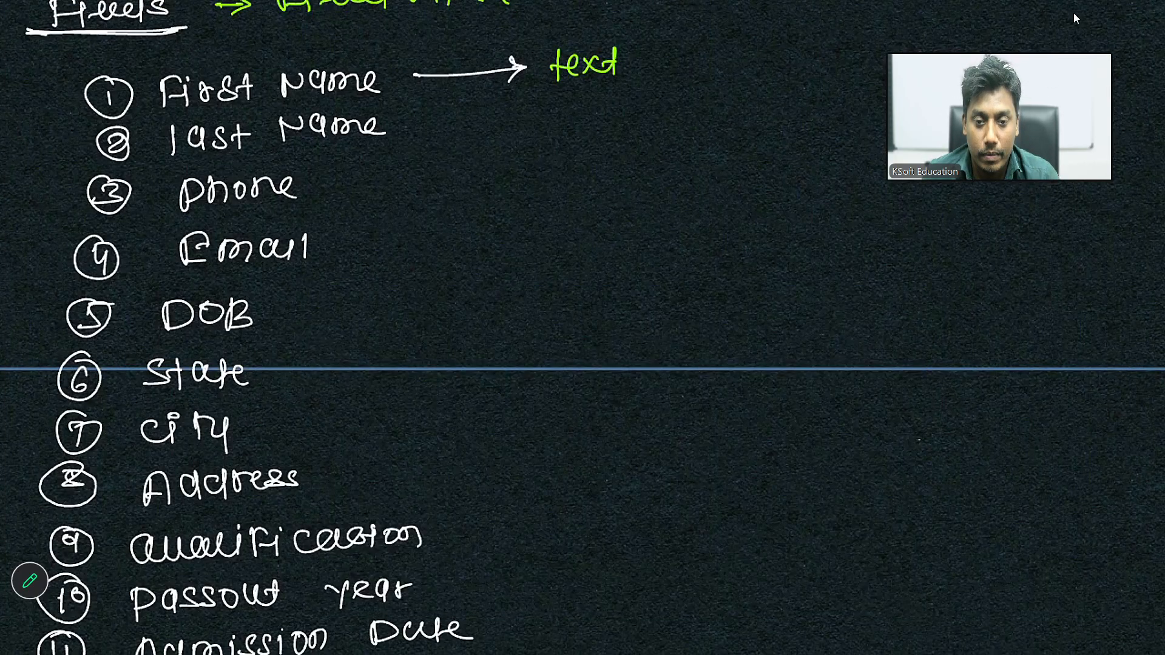
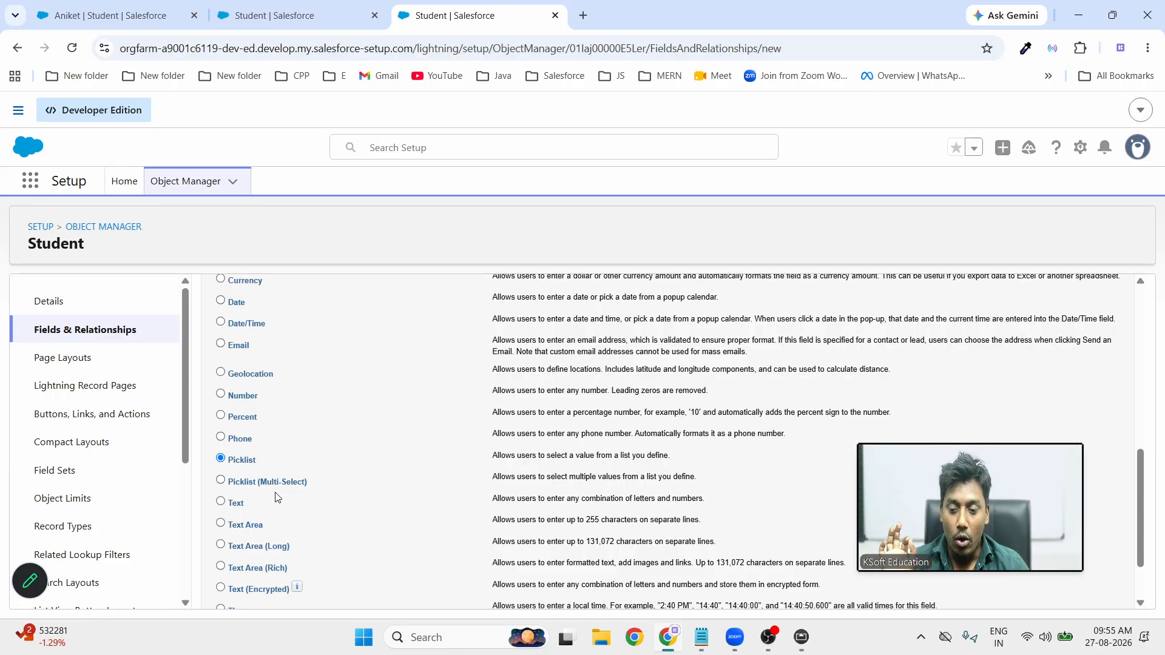
Review the picklist type descriptions, then continue with Picklist to the field details step
double_click(582, 477)
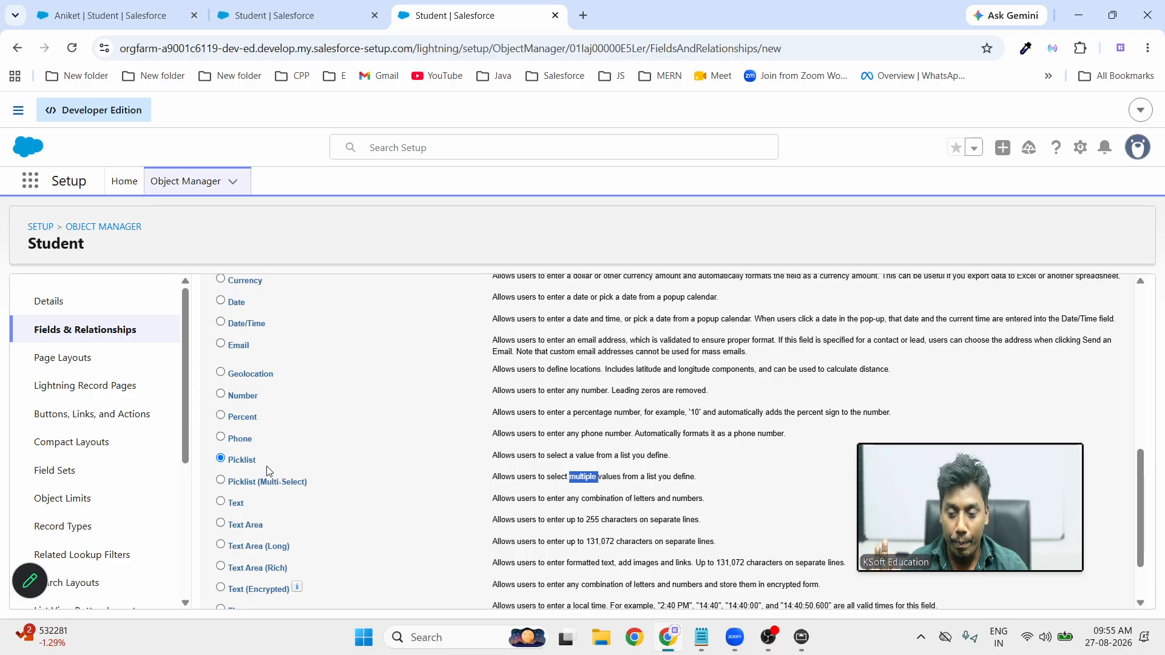
scroll(681, 515, down, 2)
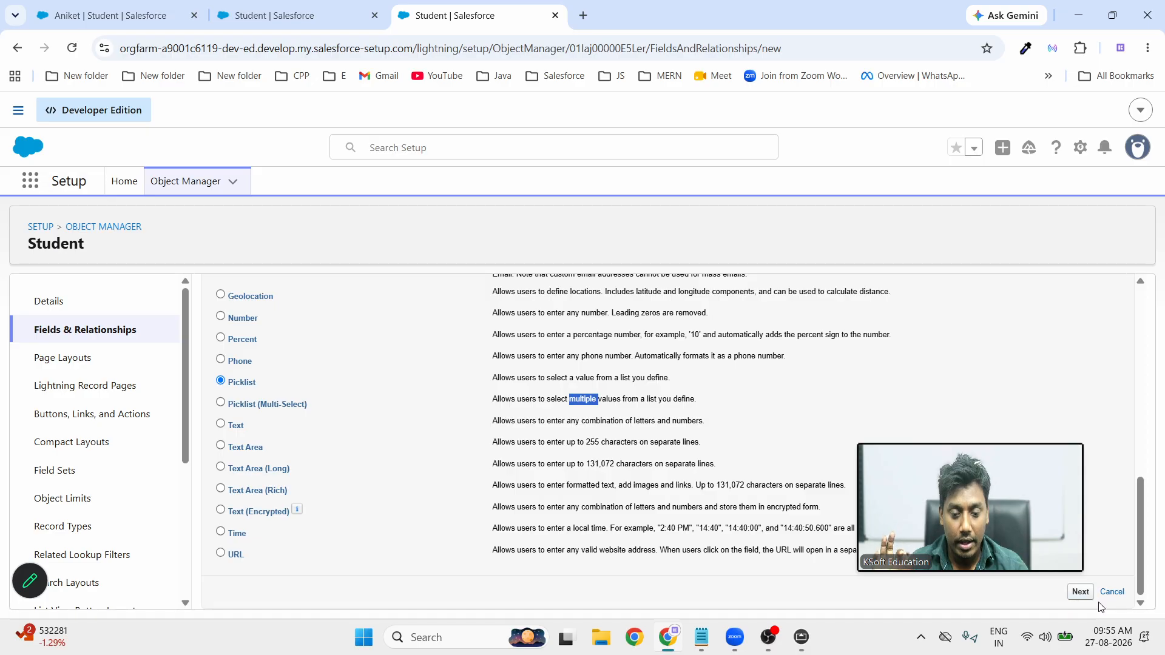
click(1081, 593)
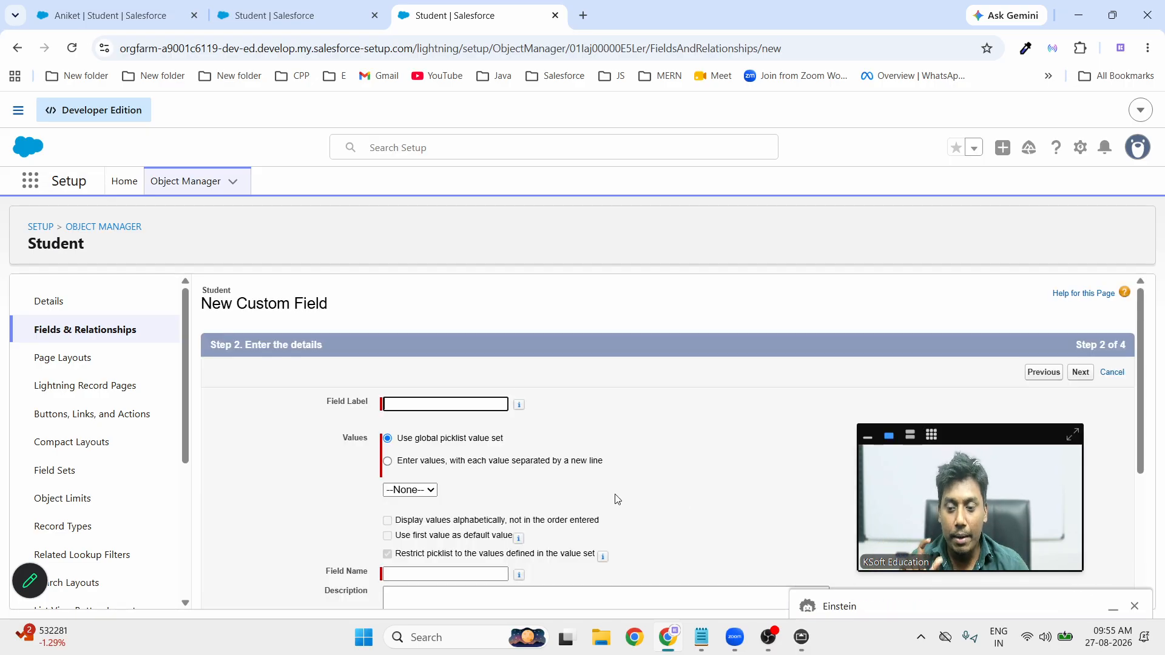
Label the new picklist field State, letting the field name auto-fill
click(452, 404)
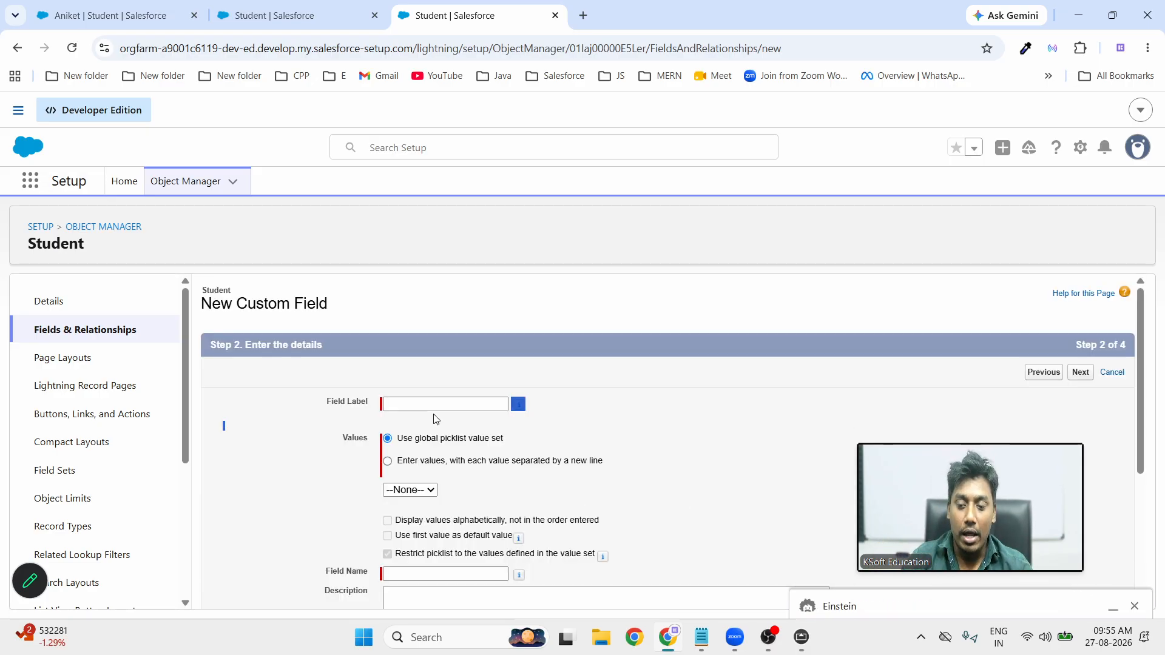
click(434, 407)
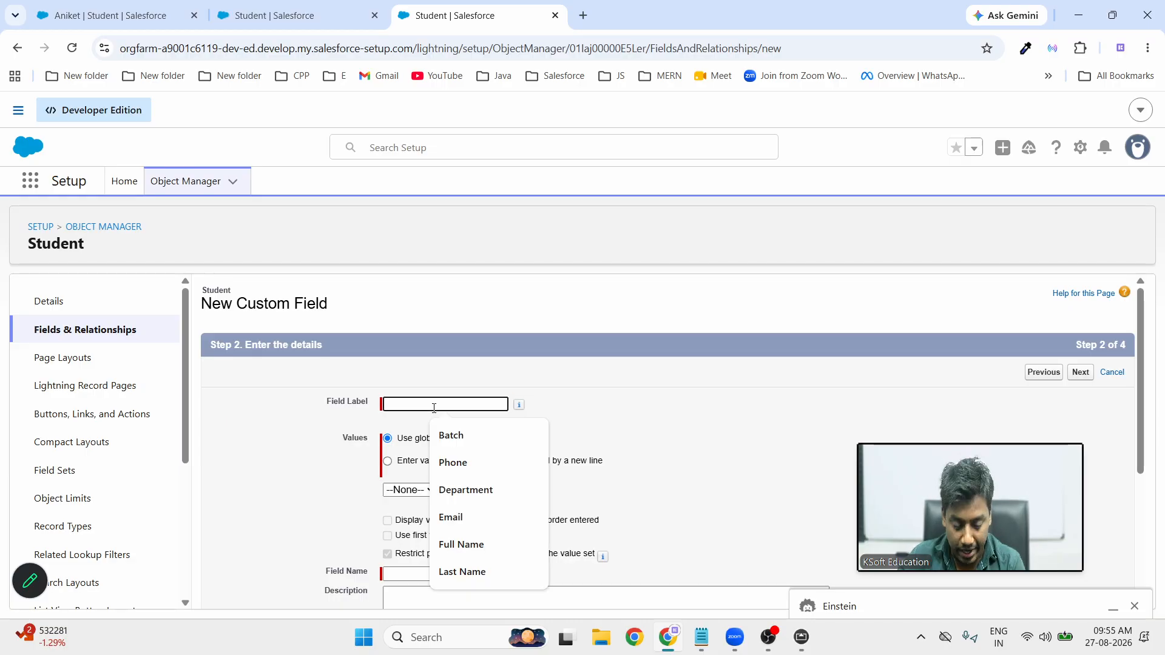
text(Stat)
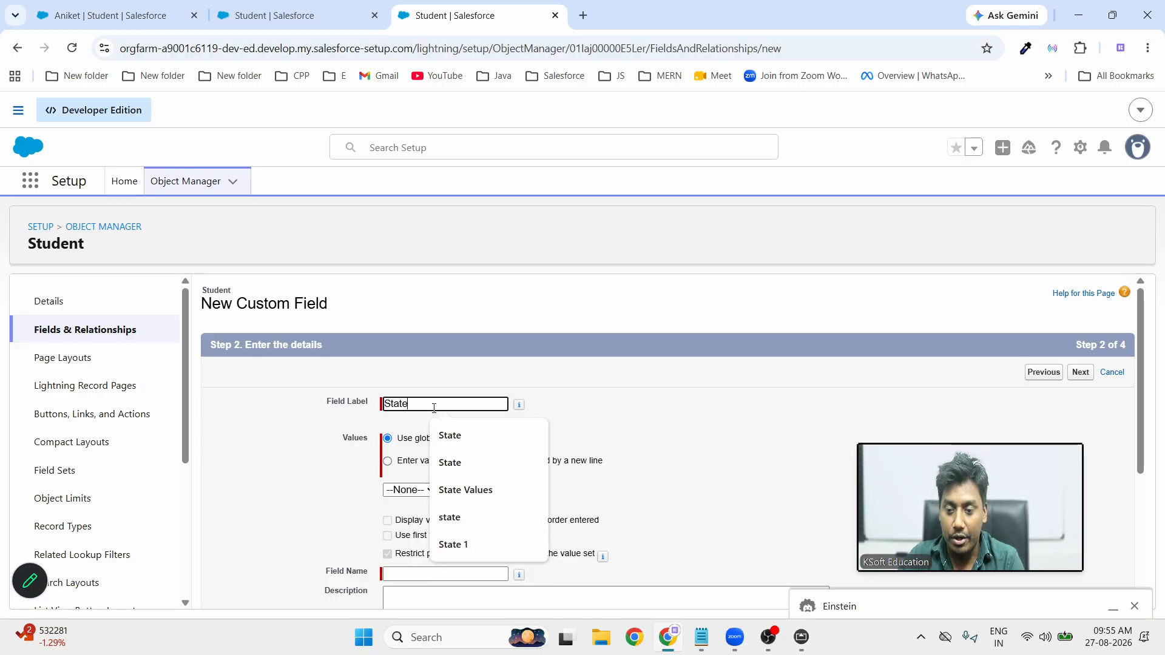
text(e)
click(728, 400)
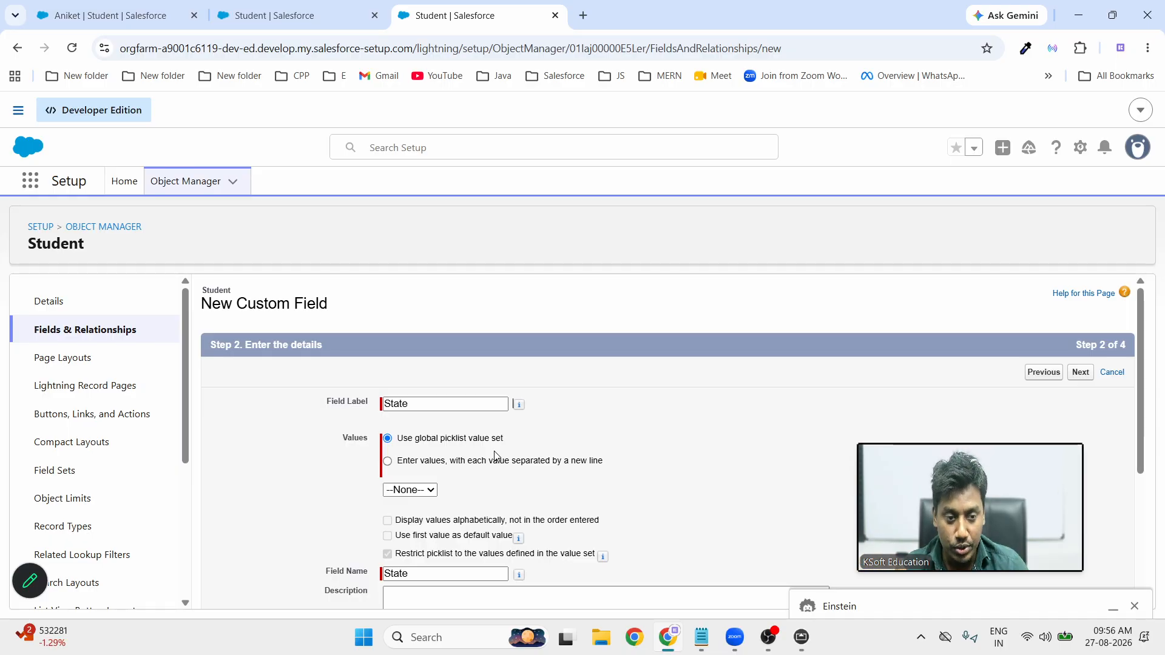
Enter picklist values Maharashtra, Karnataka, Gujrat, UP and MP, one per line
click(388, 462)
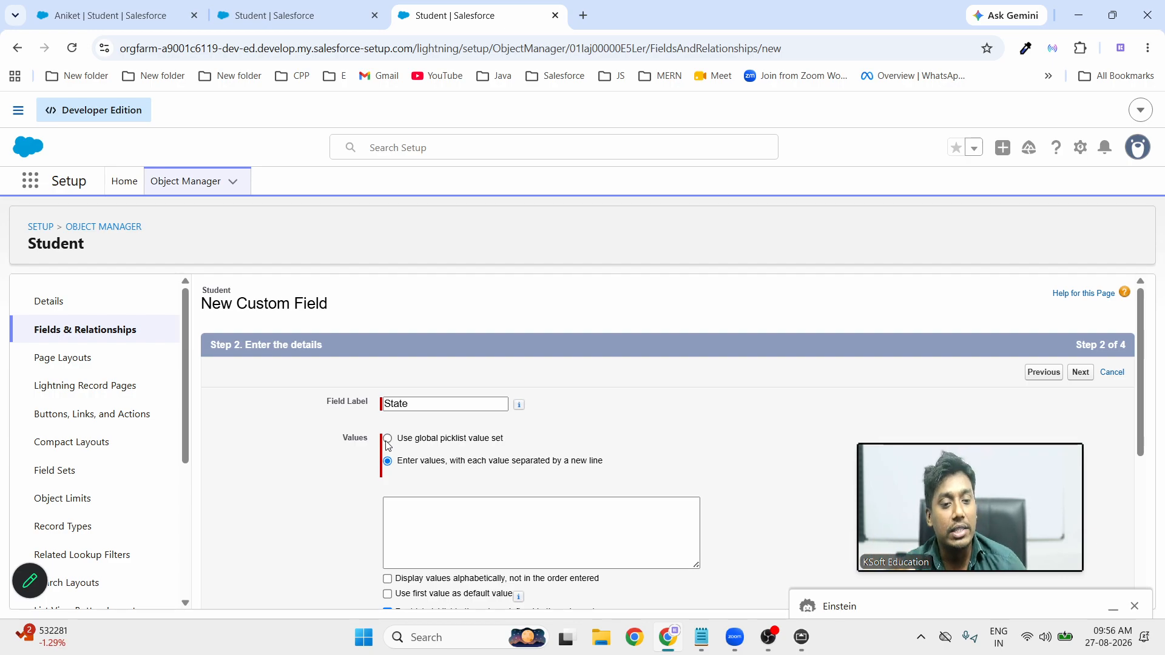
click(417, 526)
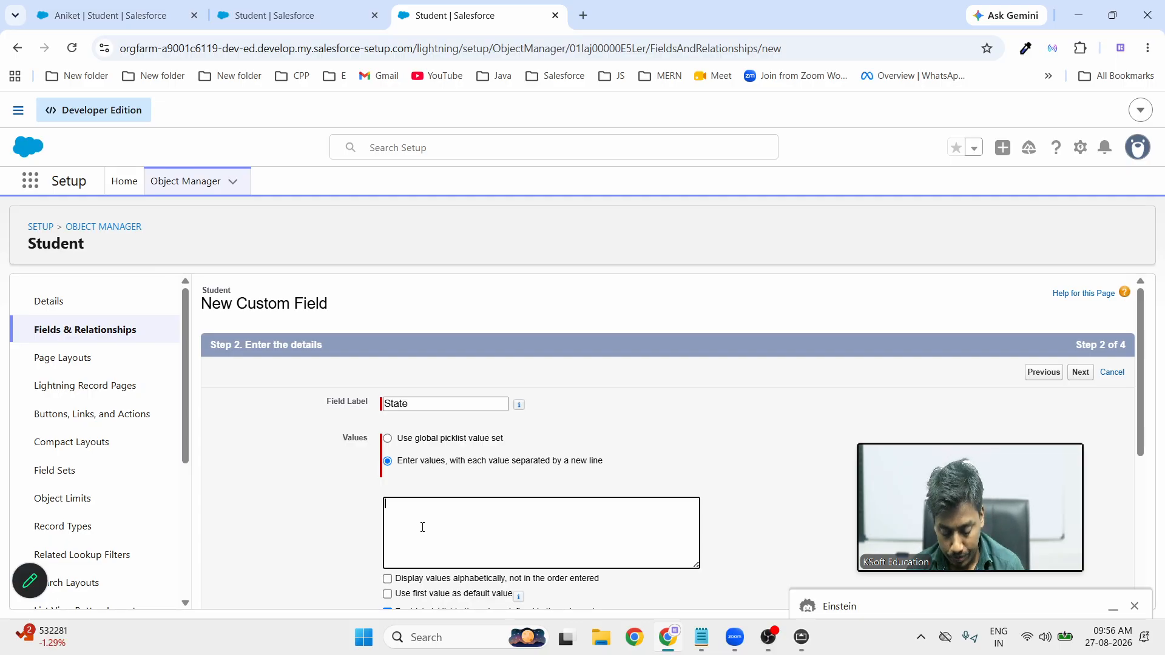
text(Maharash)
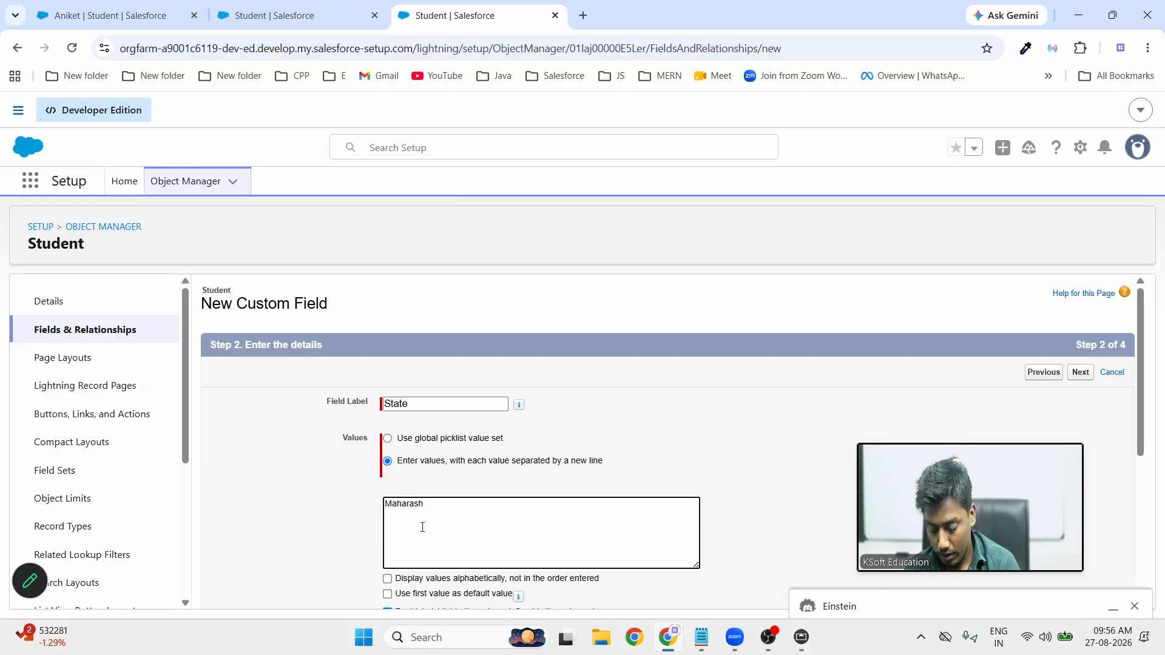
text(tra Ka)
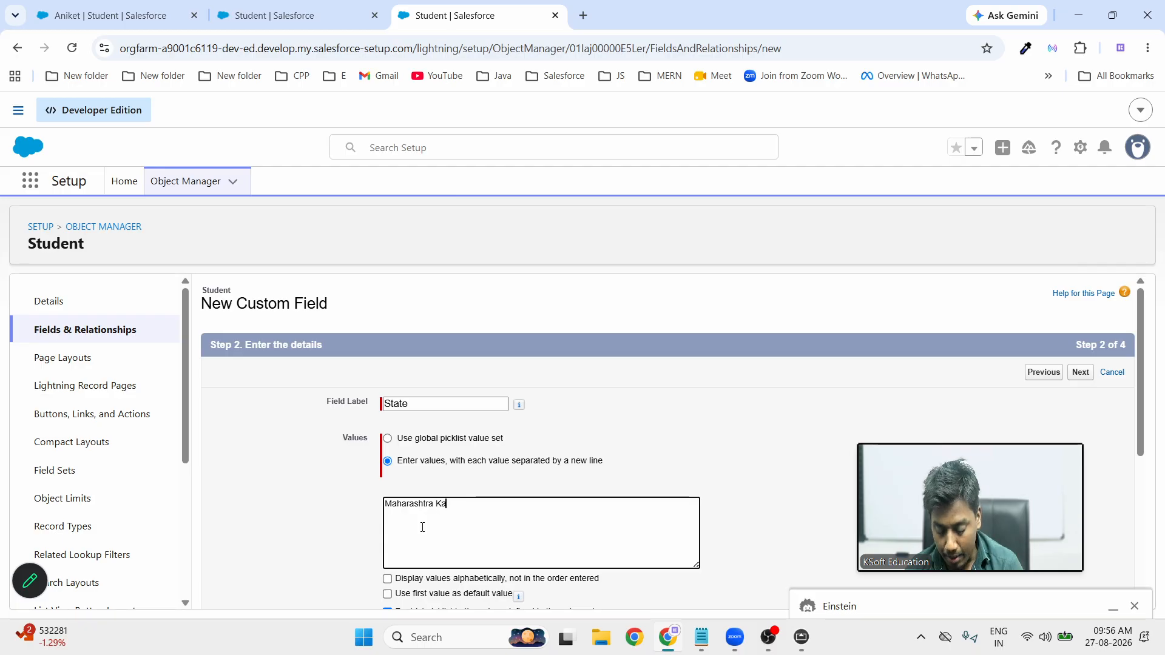
text(rantaka)
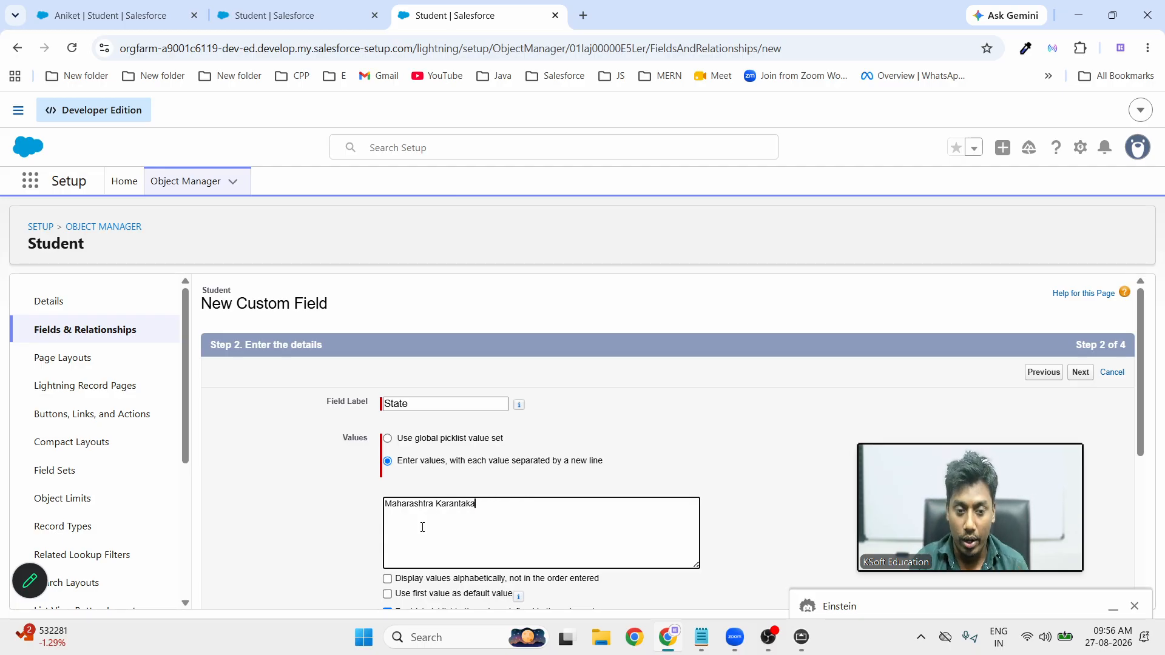
key(Left)
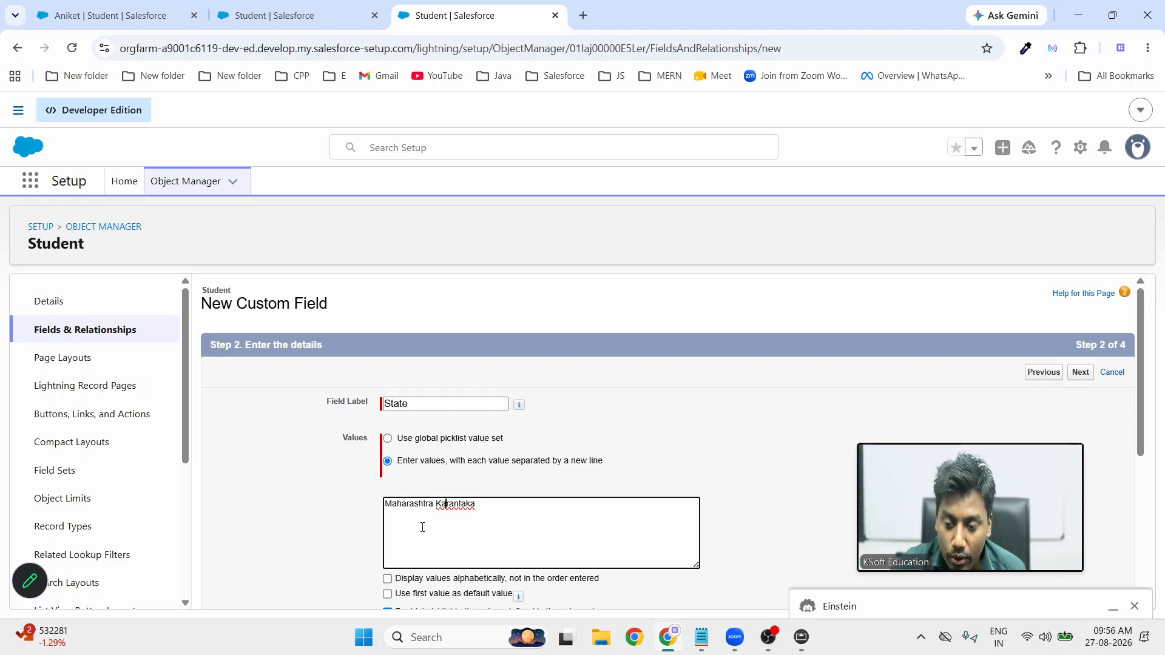
key(Return)
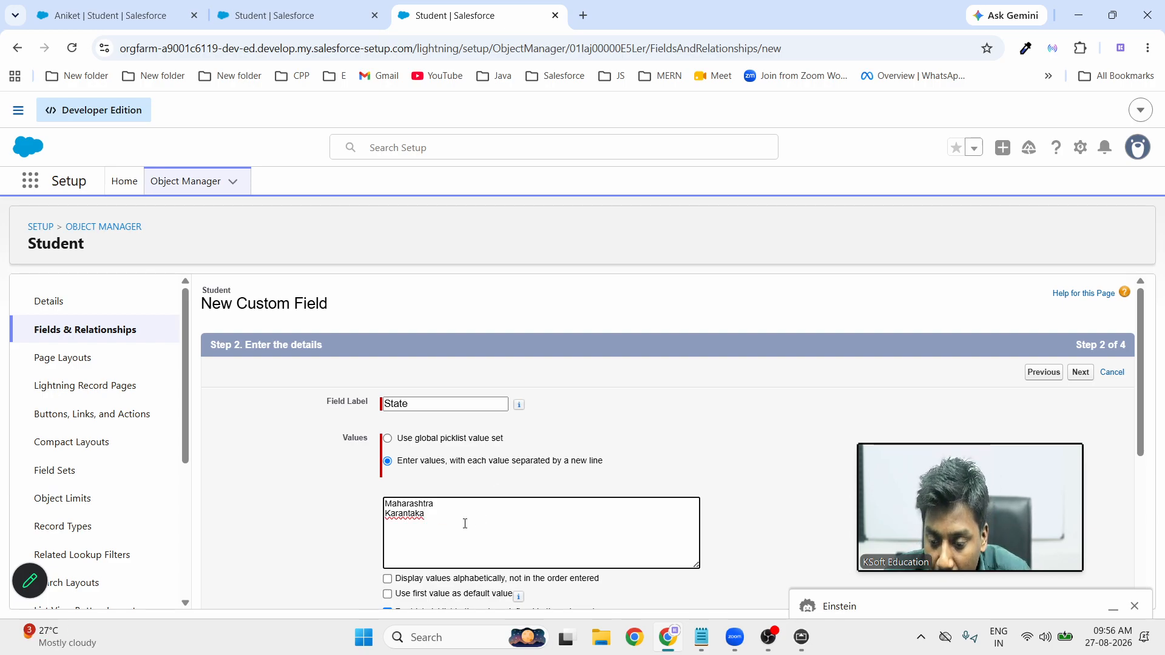
click(404, 518)
key(BackSpace)
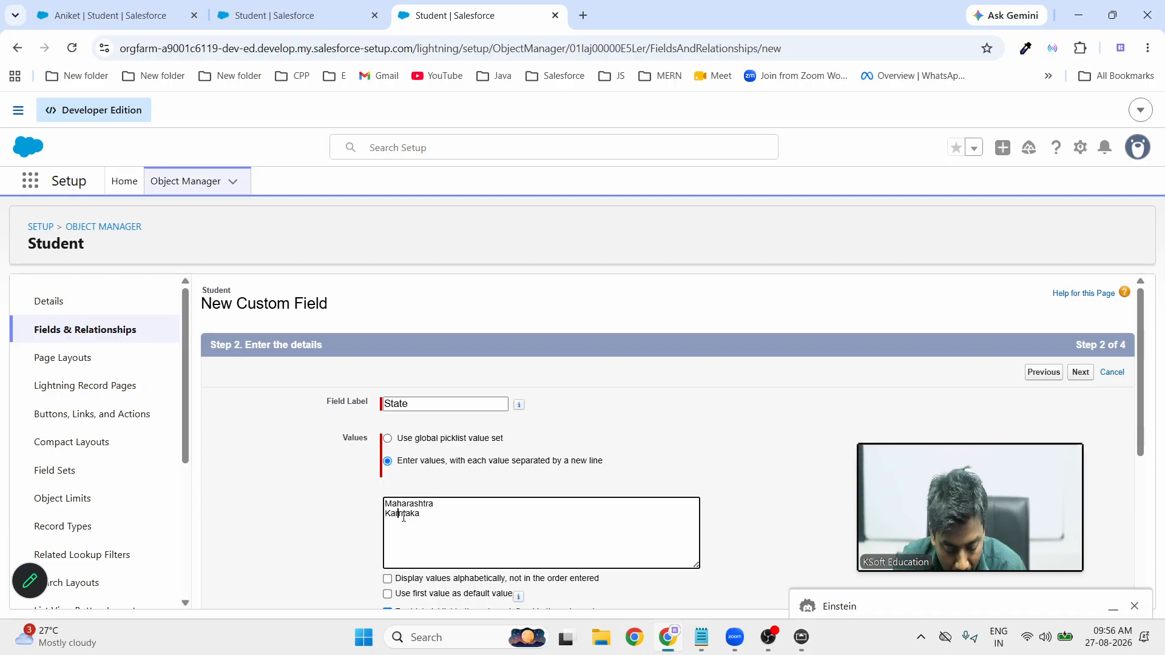
text(a)
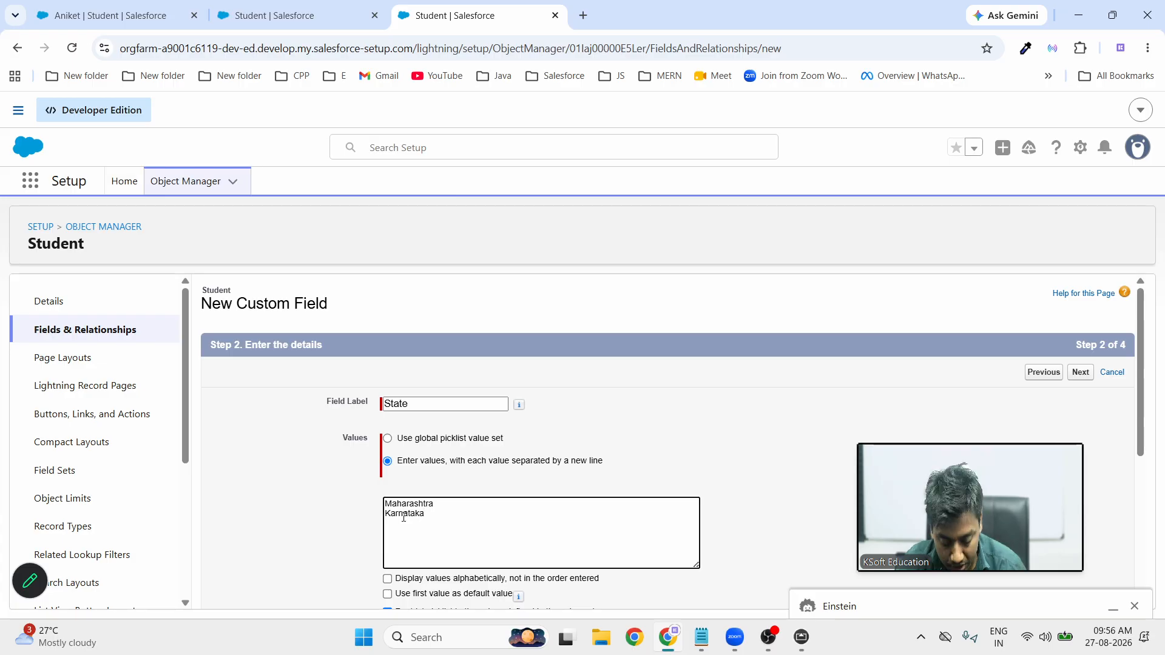
key(Return)
text(Gujrat)
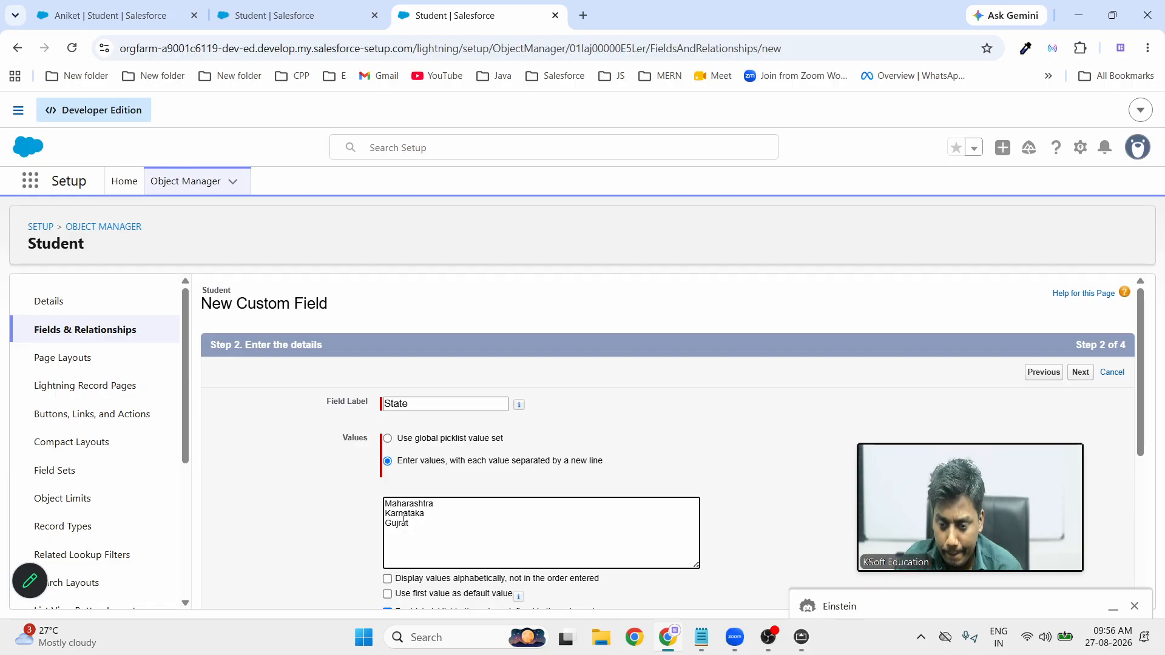
text(UP )
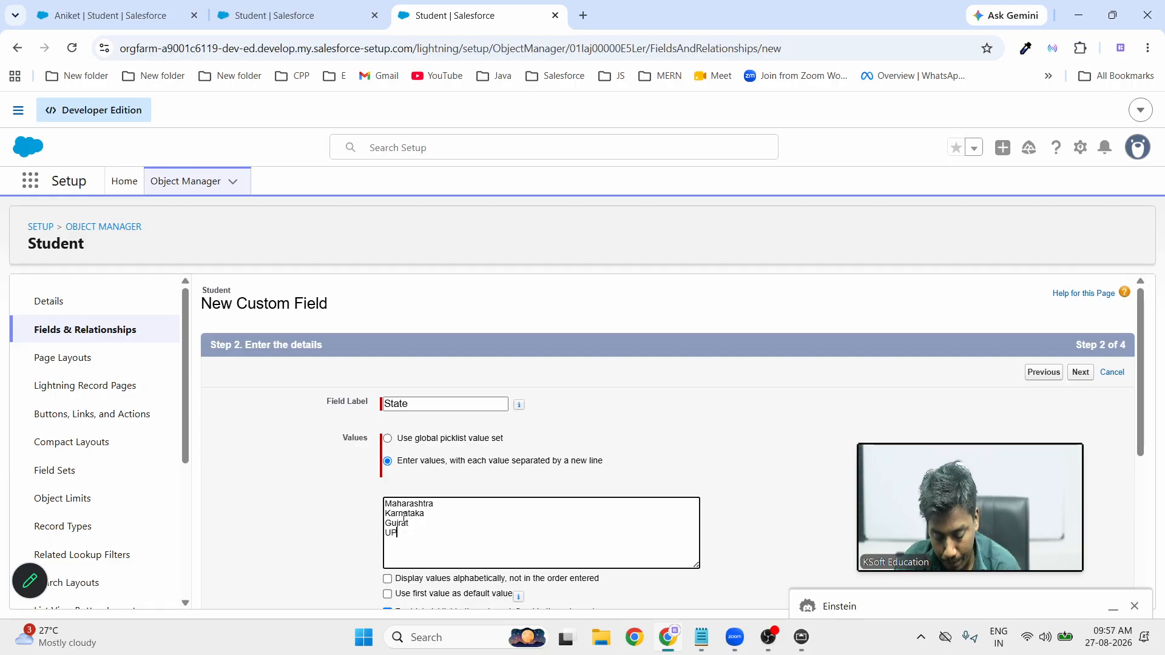
text(MP)
key(Return)
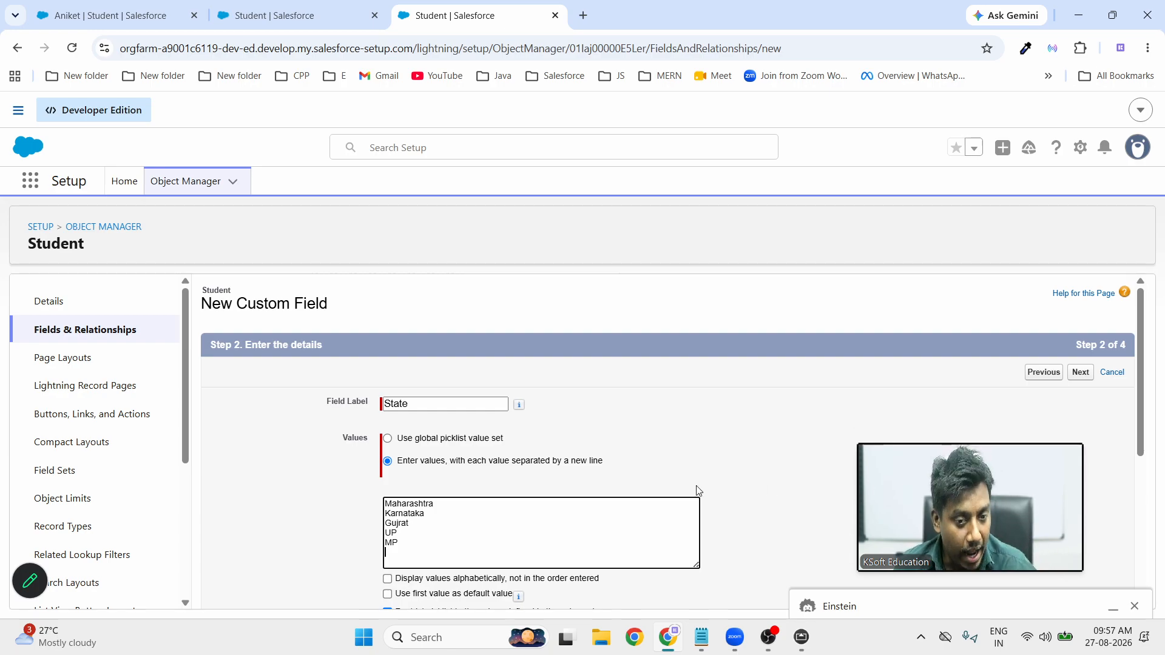
scroll(366, 383, down, 4)
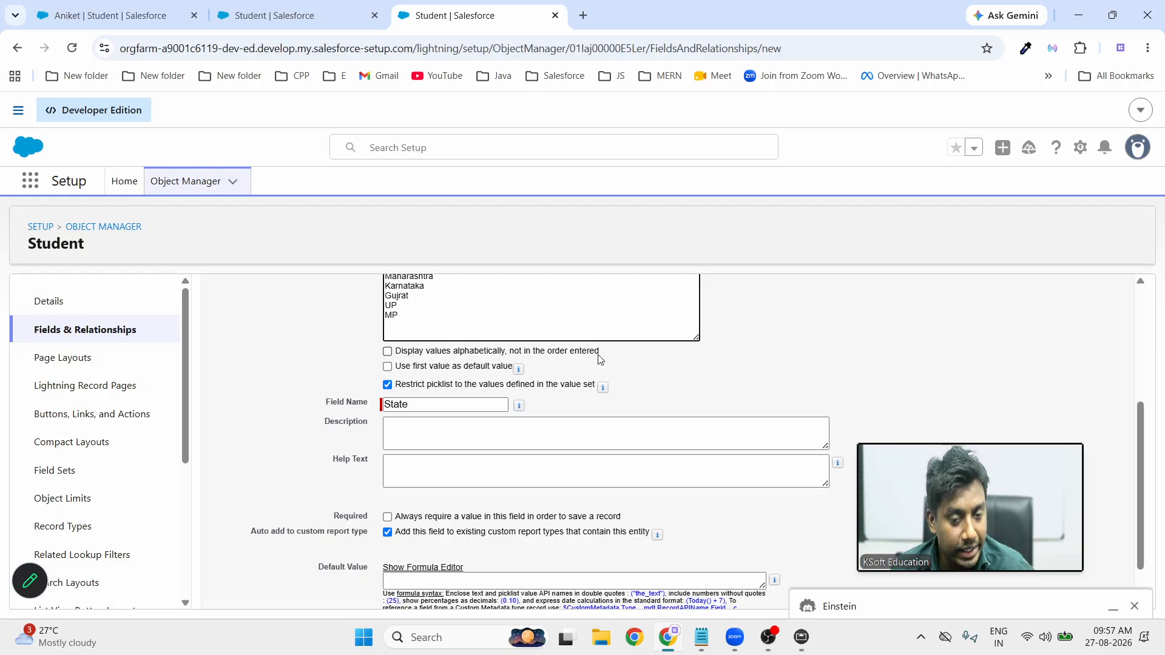
Sort the State values alphabetically and save the field to Student Layout with Save & New
click(387, 351)
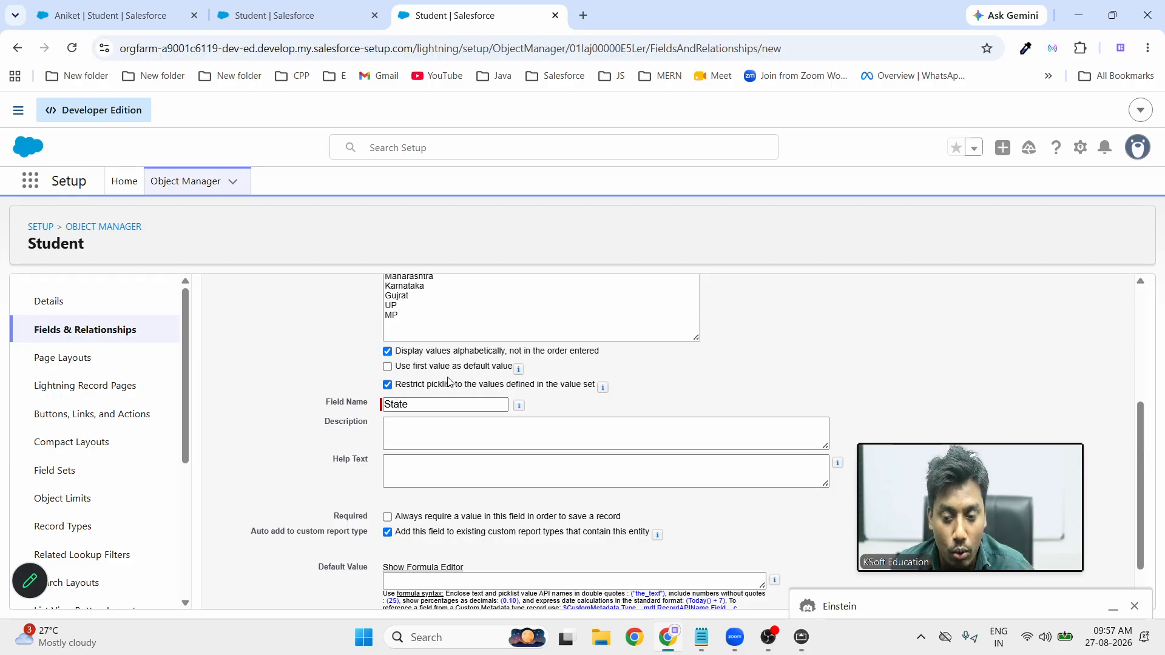
scroll(547, 417, down, 1)
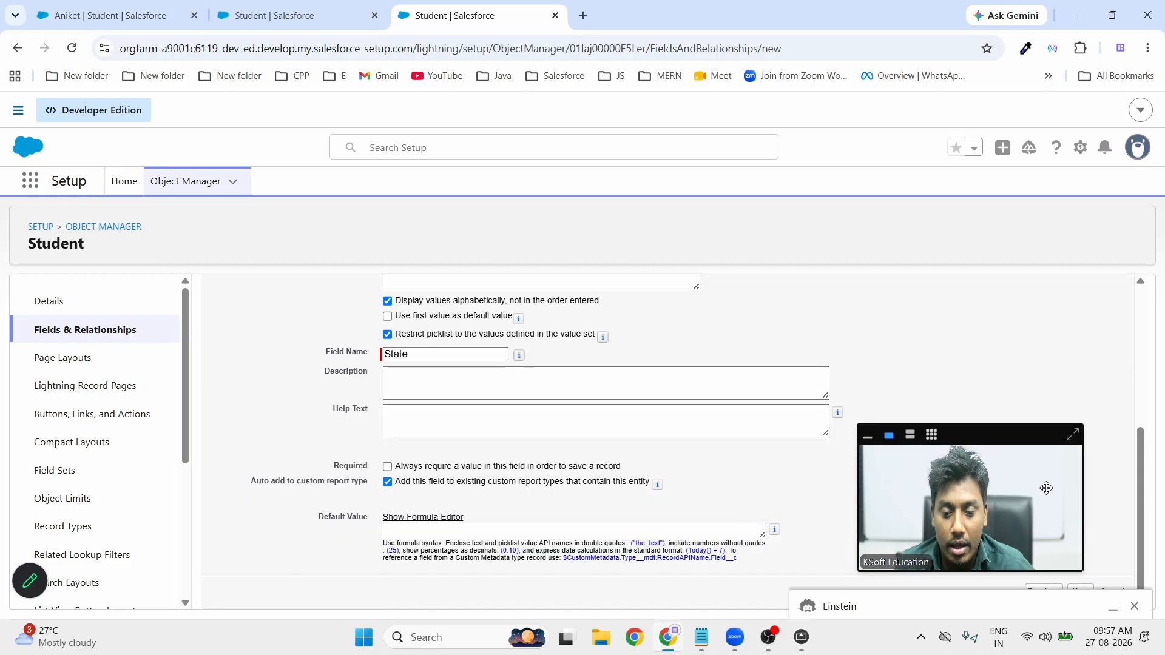
click(1137, 607)
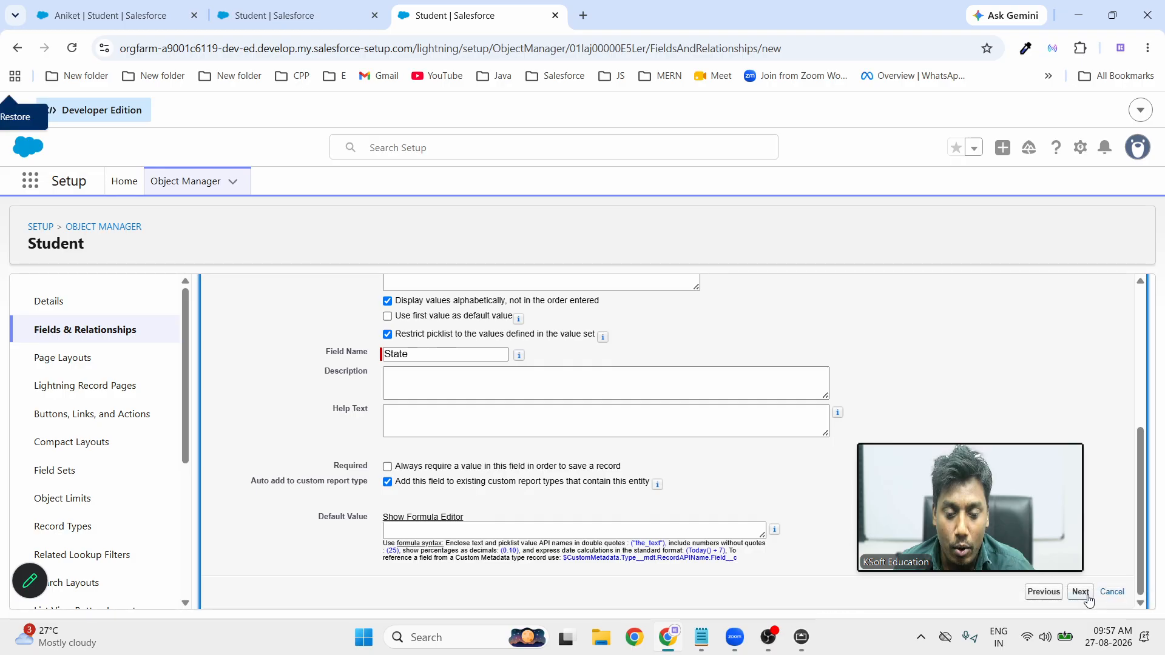
click(1080, 592)
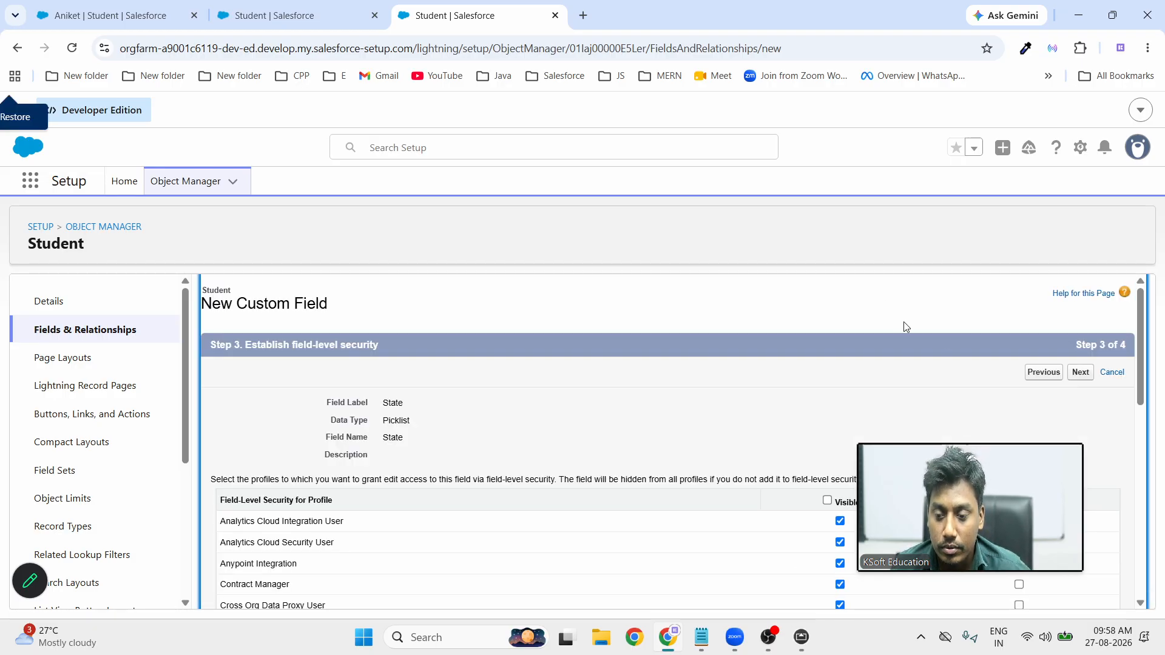
click(1082, 373)
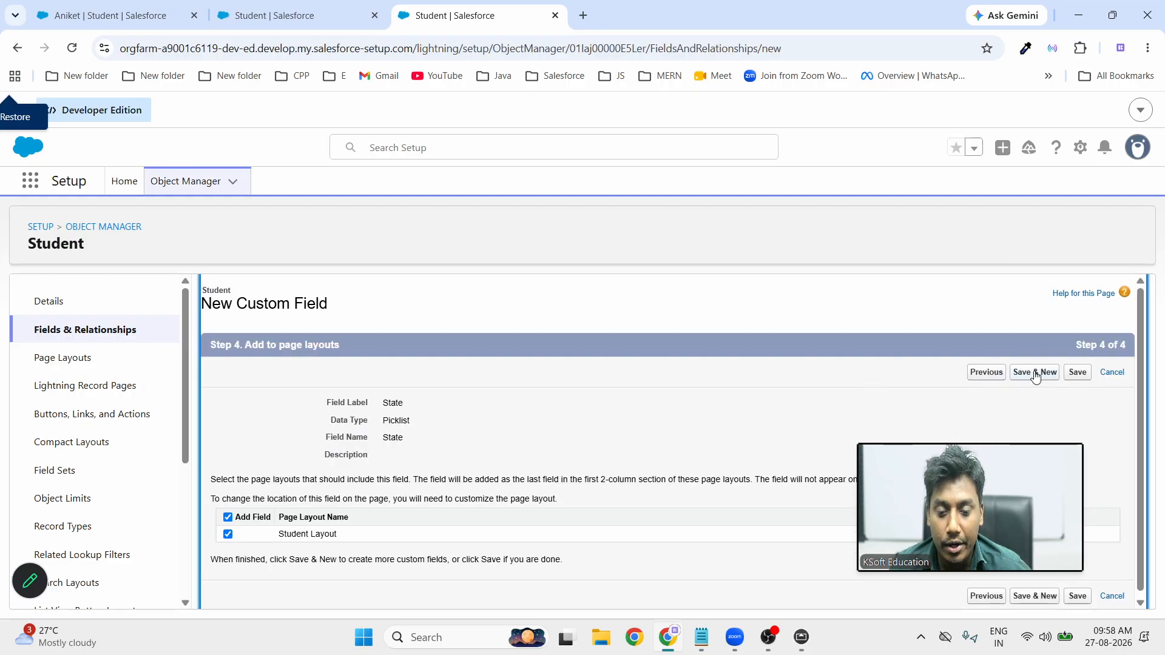
click(1035, 373)
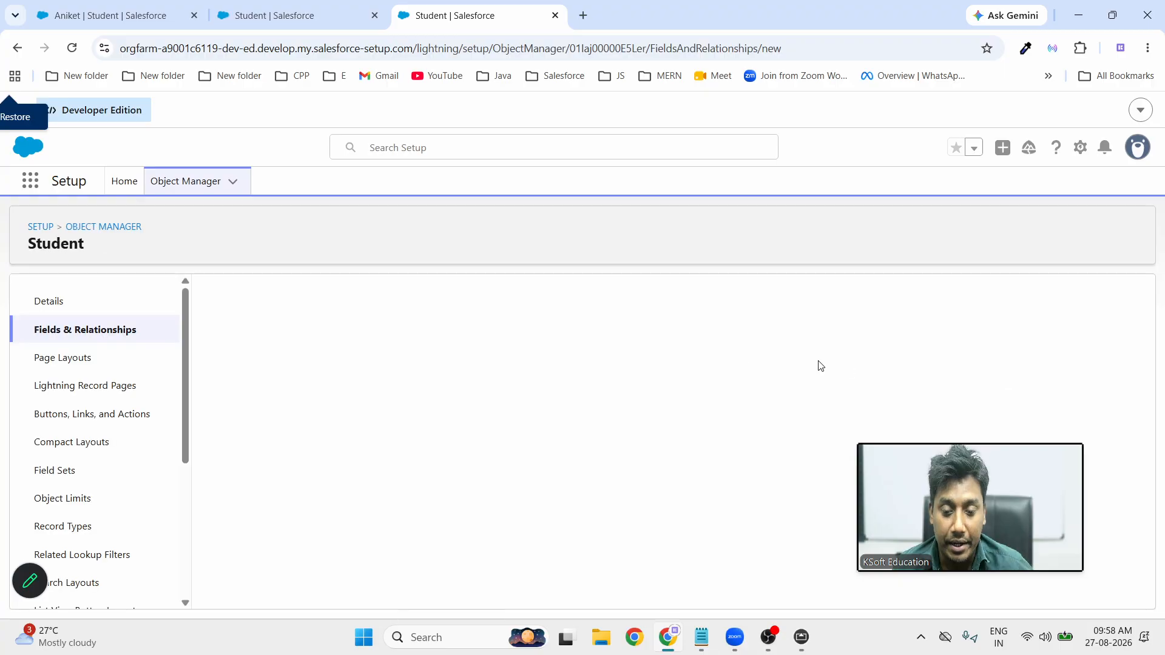
Create a new Picklist field labelled City
scroll(519, 425, down, 8)
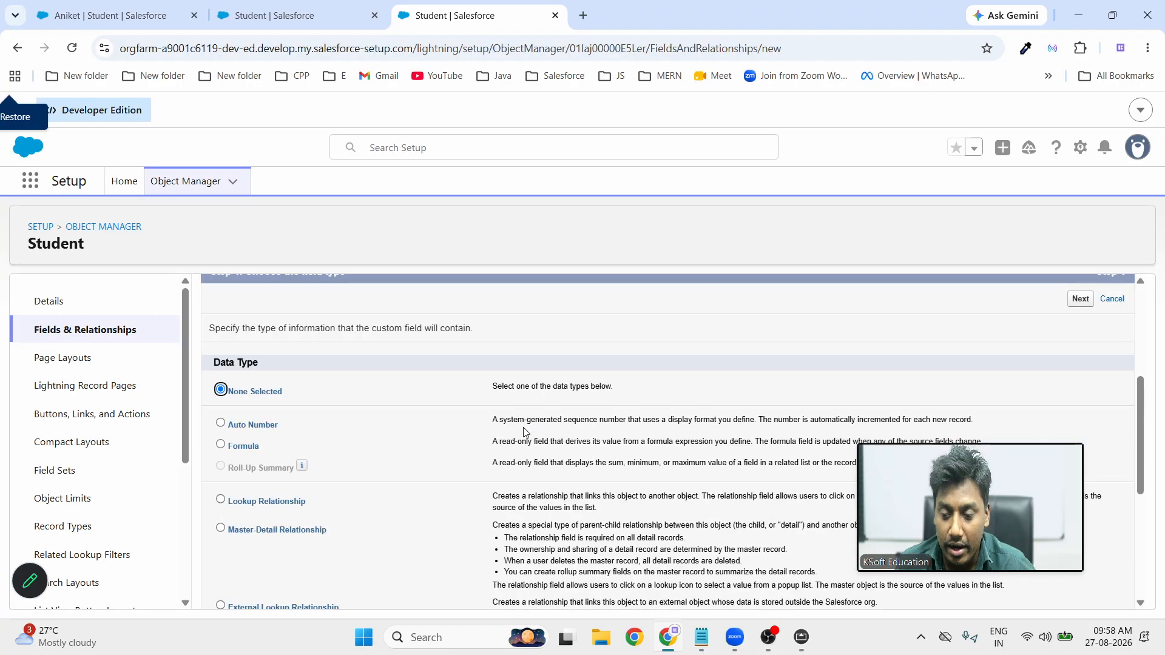
click(220, 382)
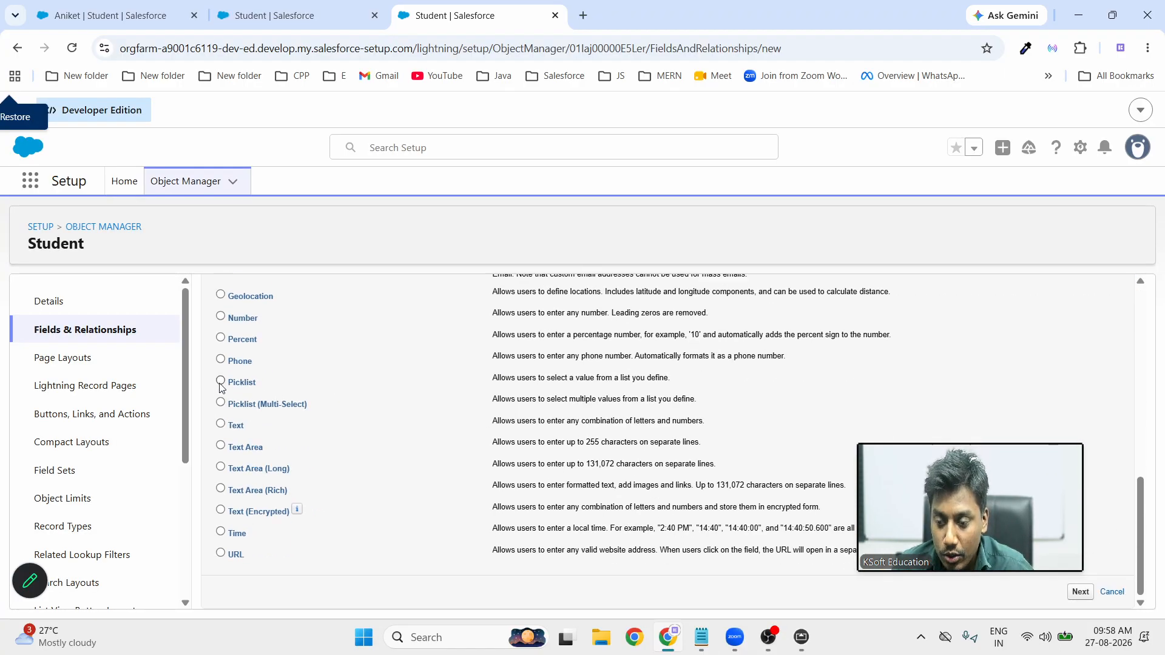
click(1080, 592)
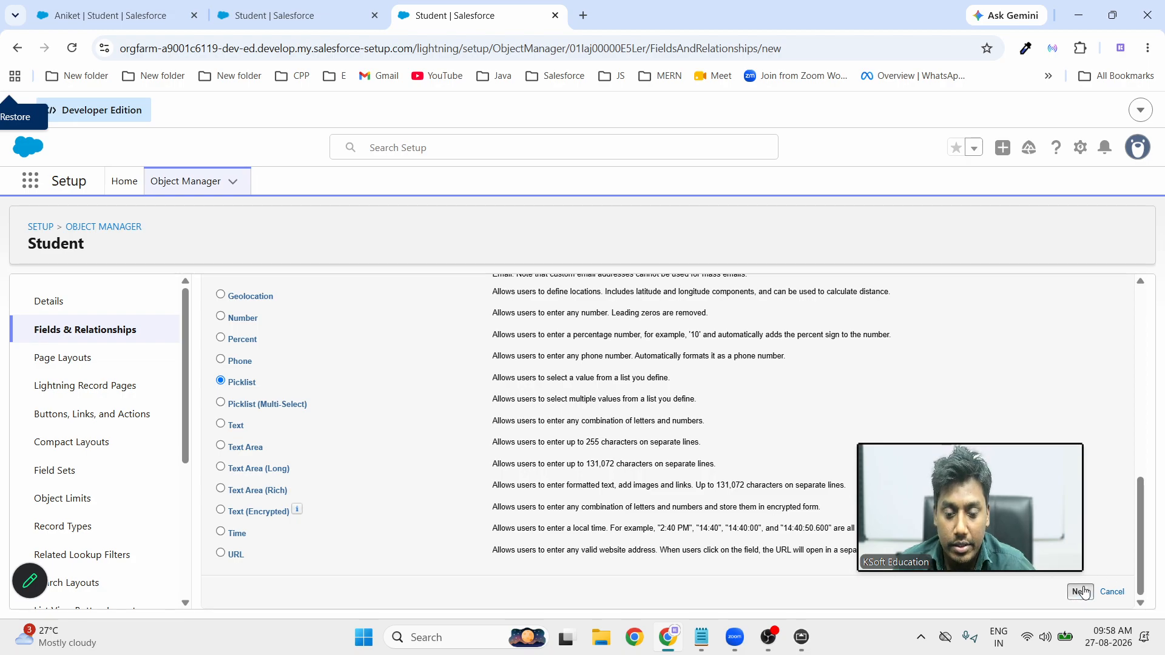
click(414, 402)
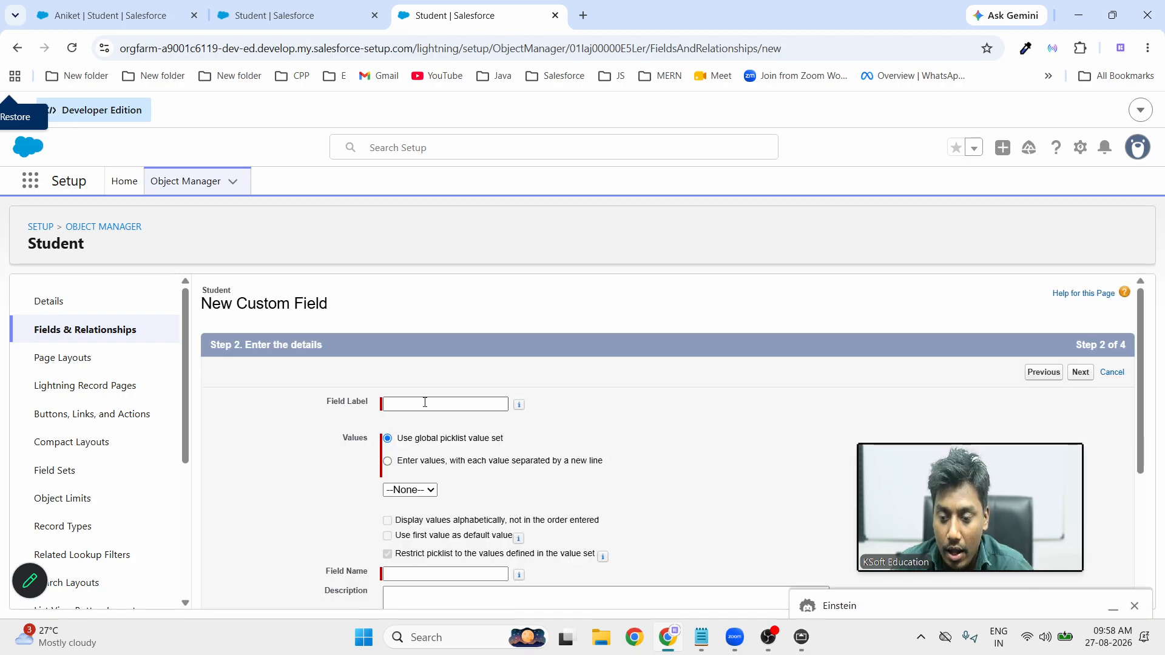
text(City)
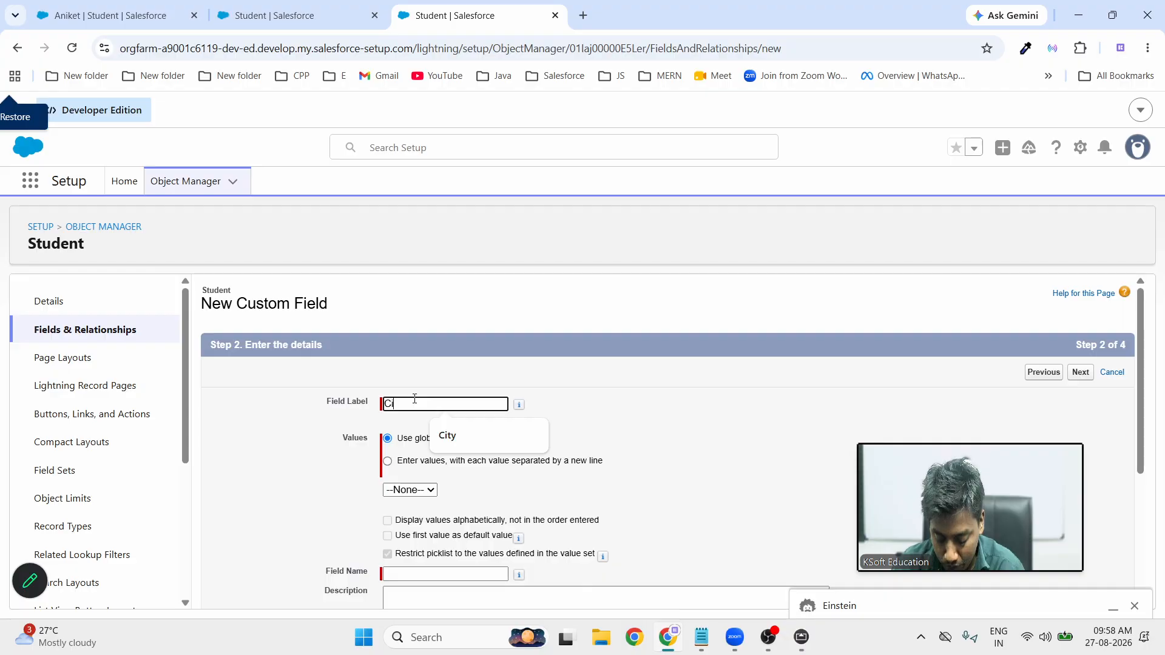
Enter city values NAgpur, NasNadeIndire, Ayodhya, Banglore and Mysure on separate lines
click(388, 461)
click(447, 542)
scroll(448, 541, down, 1)
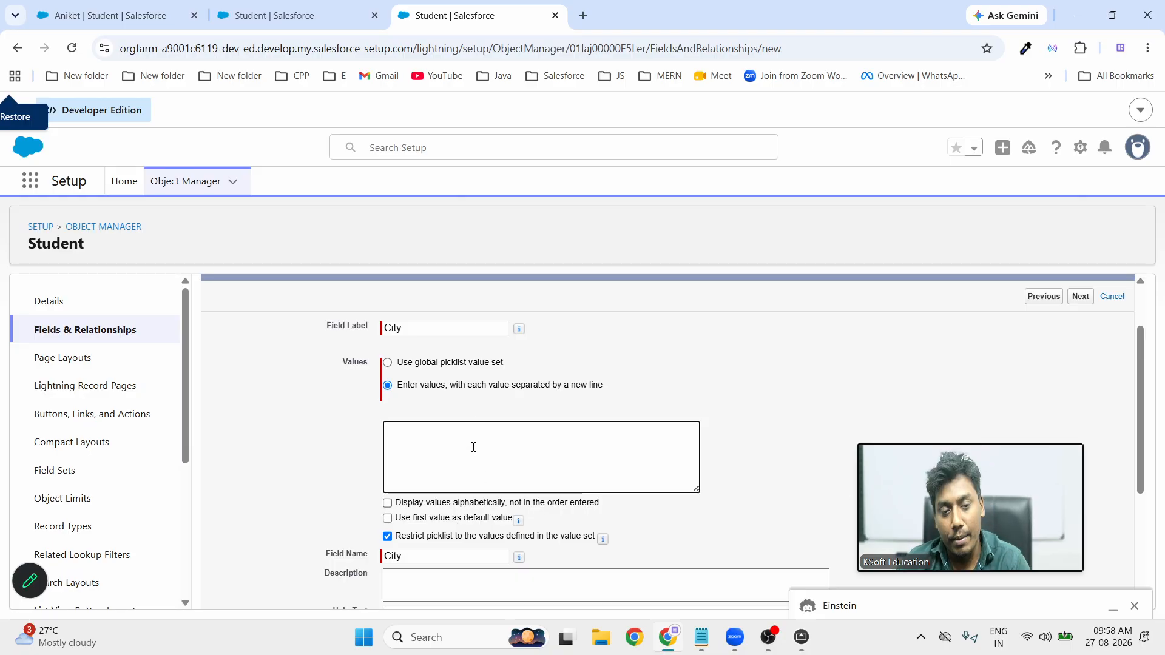
text(NAg)
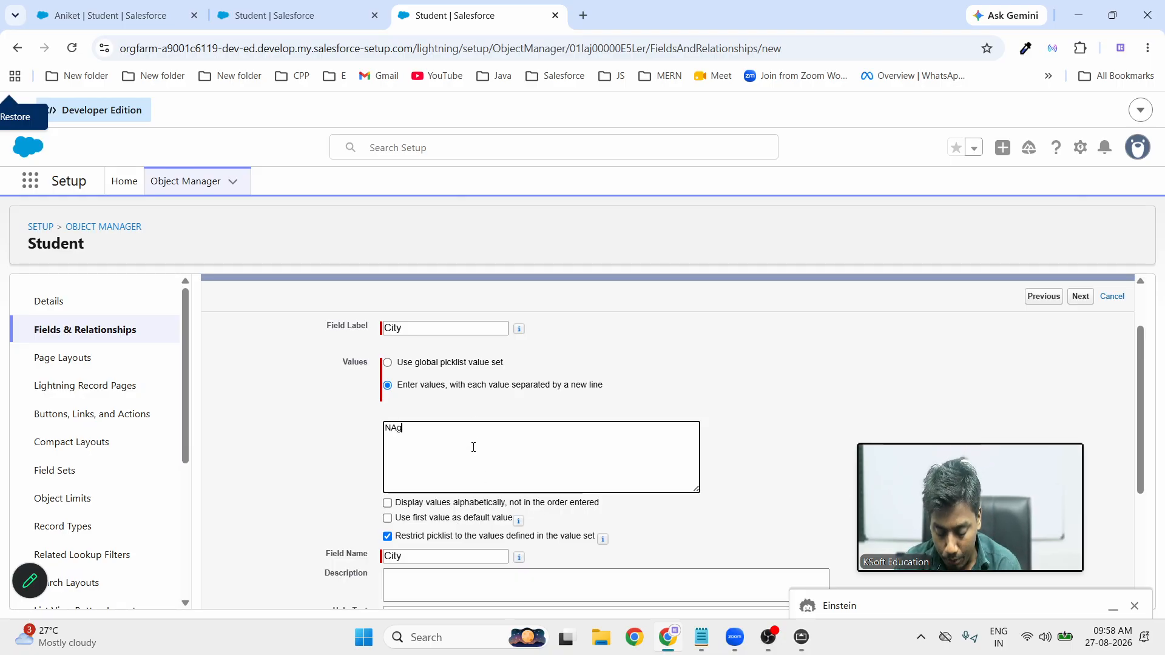
text(pur)
key(Return)
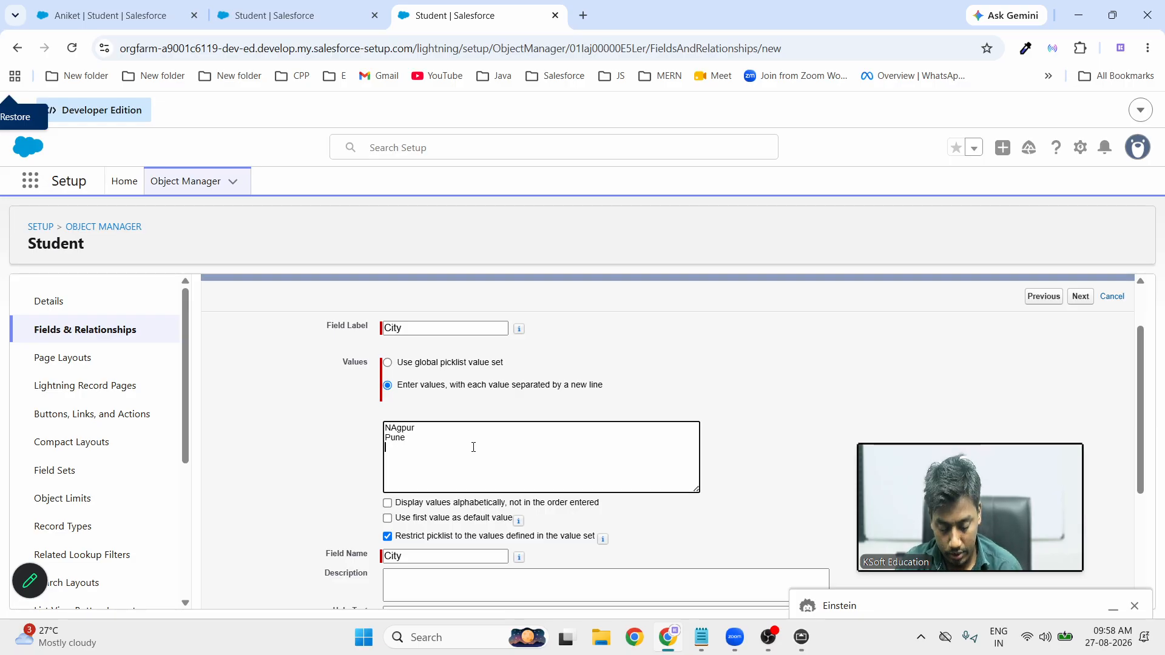
text(Nashik)
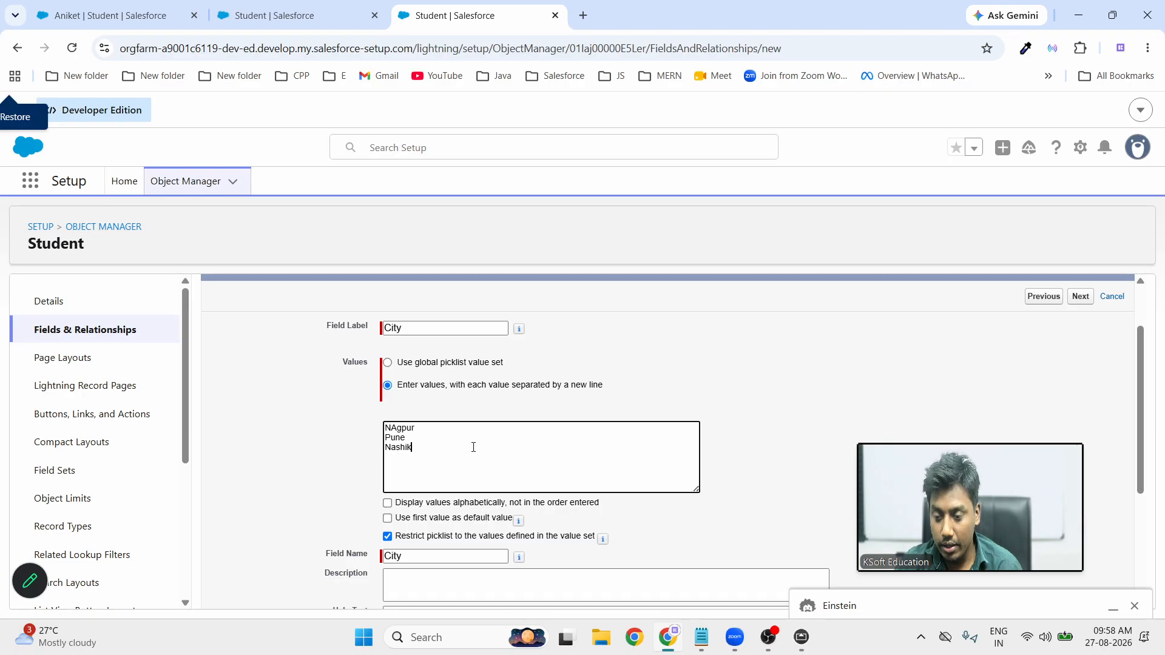
text(Naded)
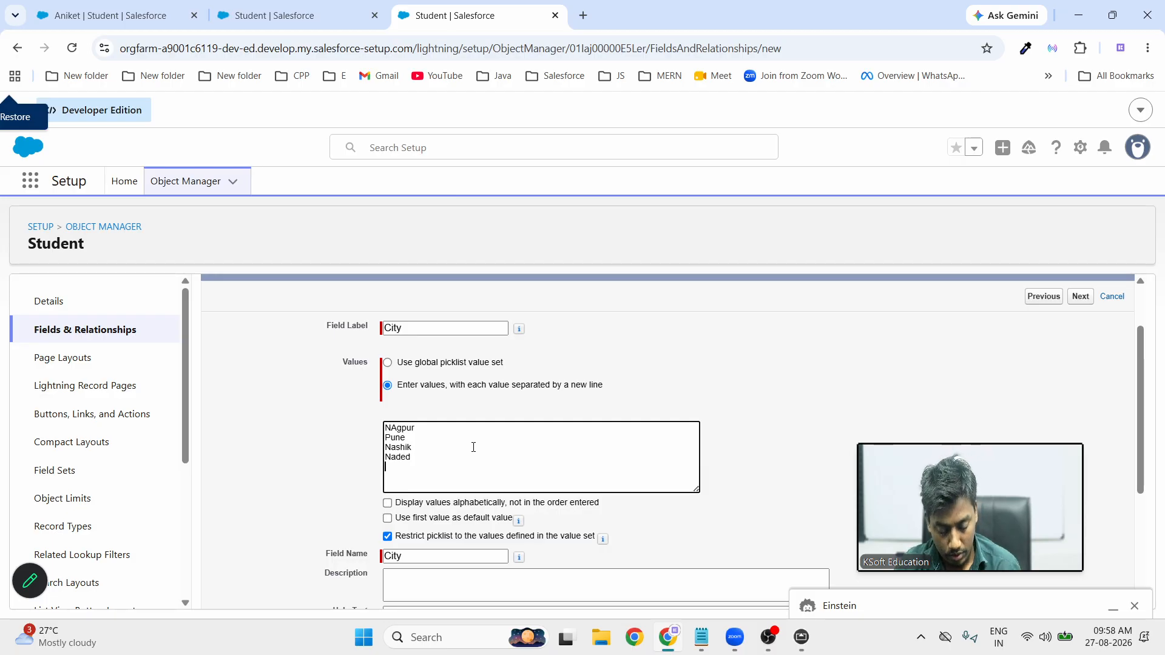
text(In)
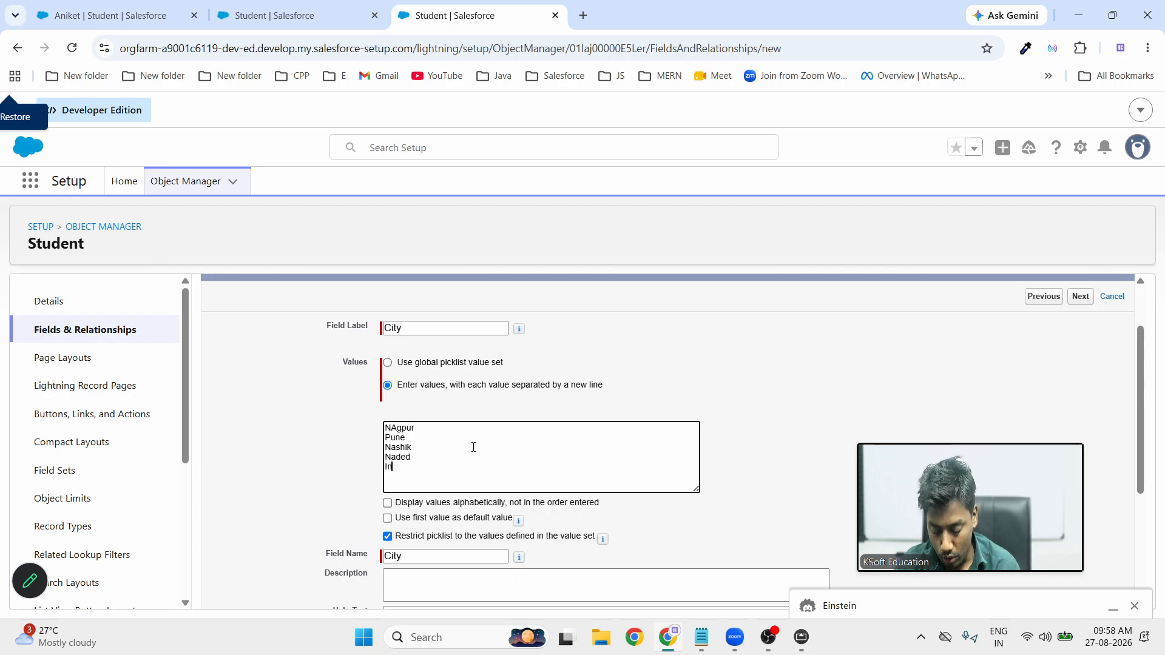
text(d)
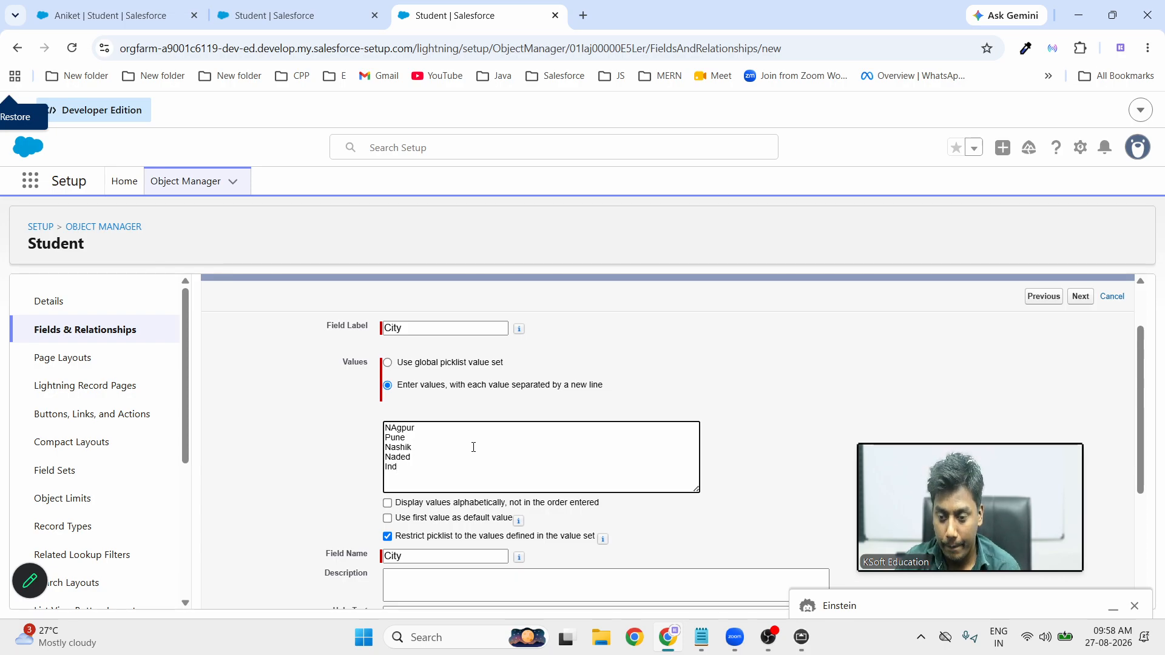
text(ire)
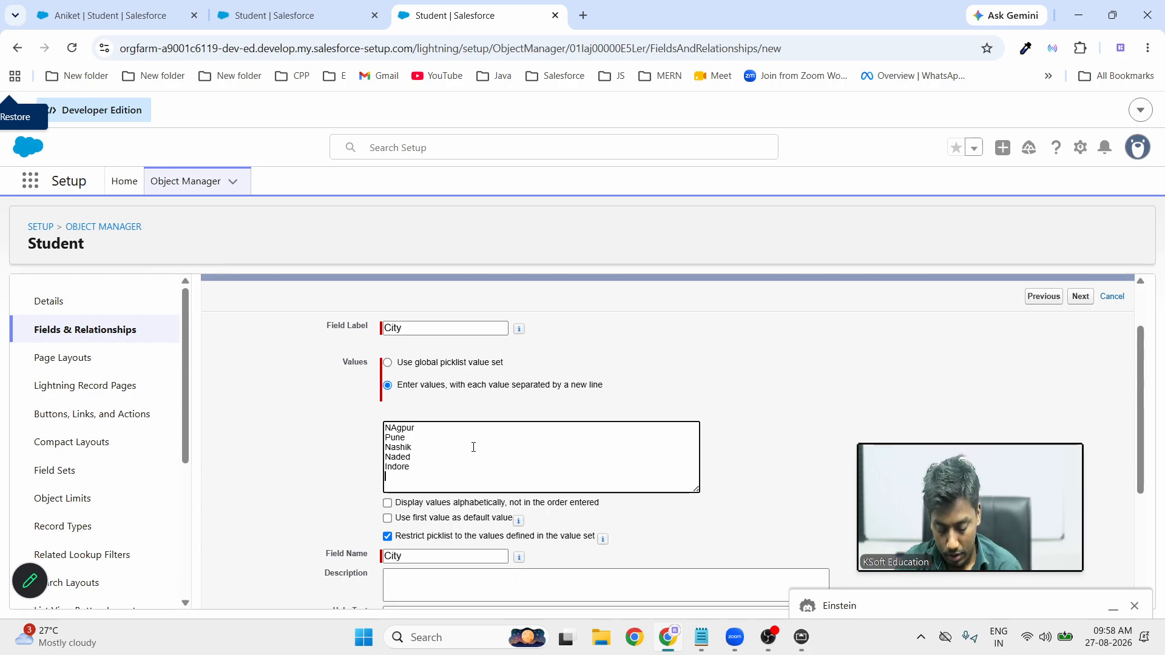
key(Return)
text(Ayodhya)
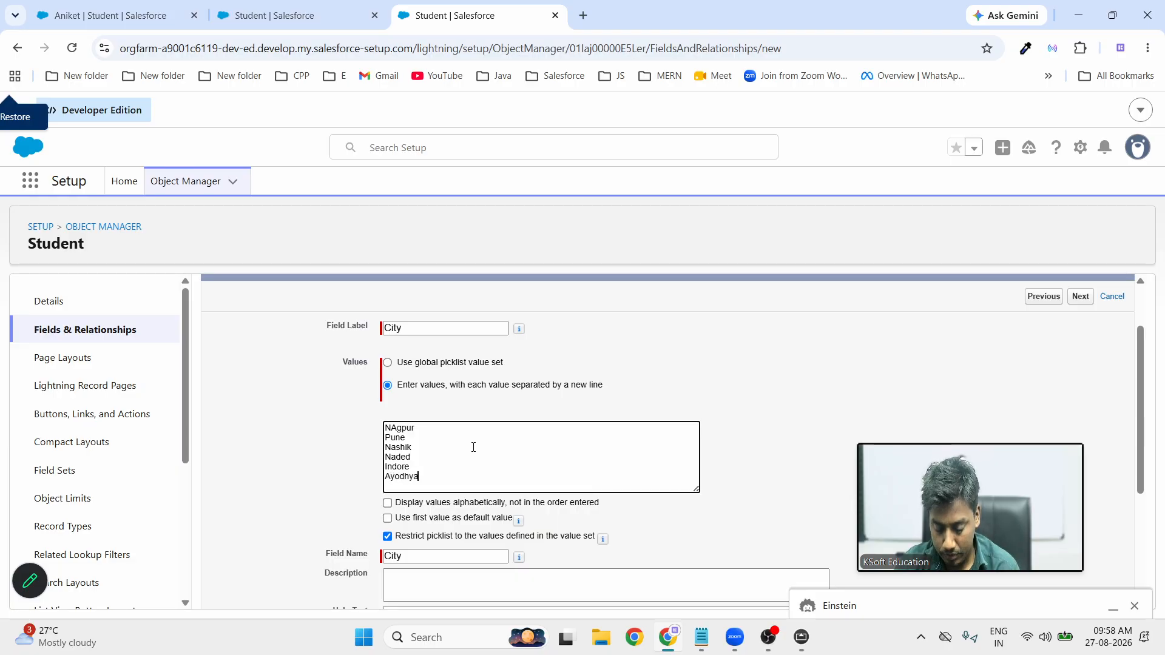
key(Return)
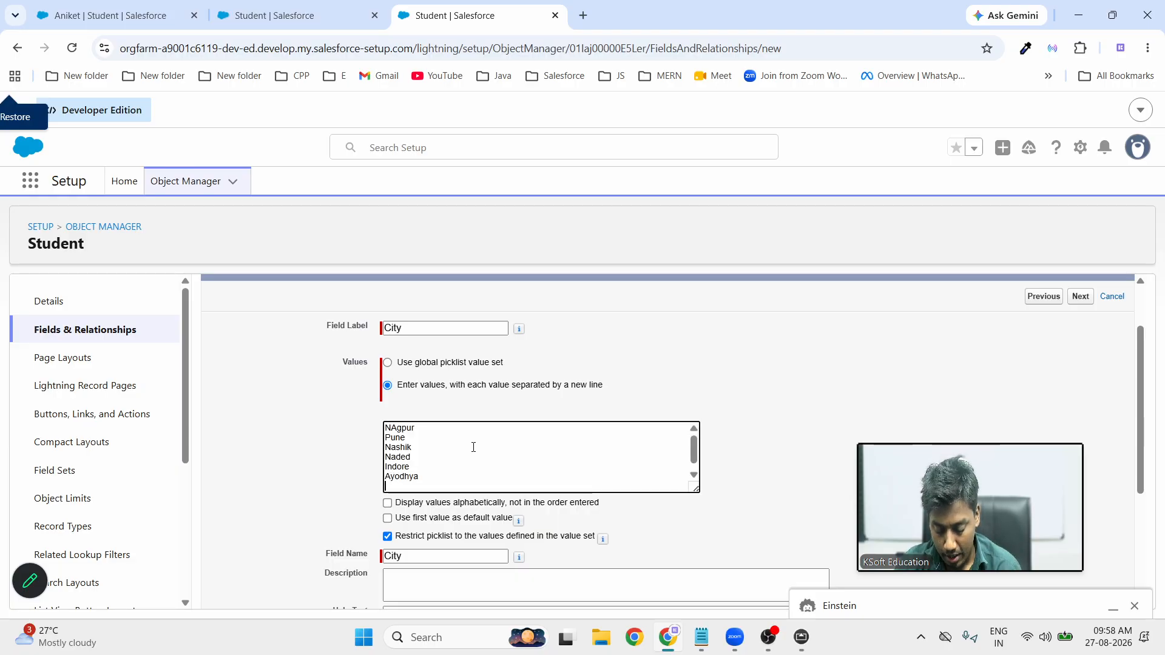
text(Banglo)
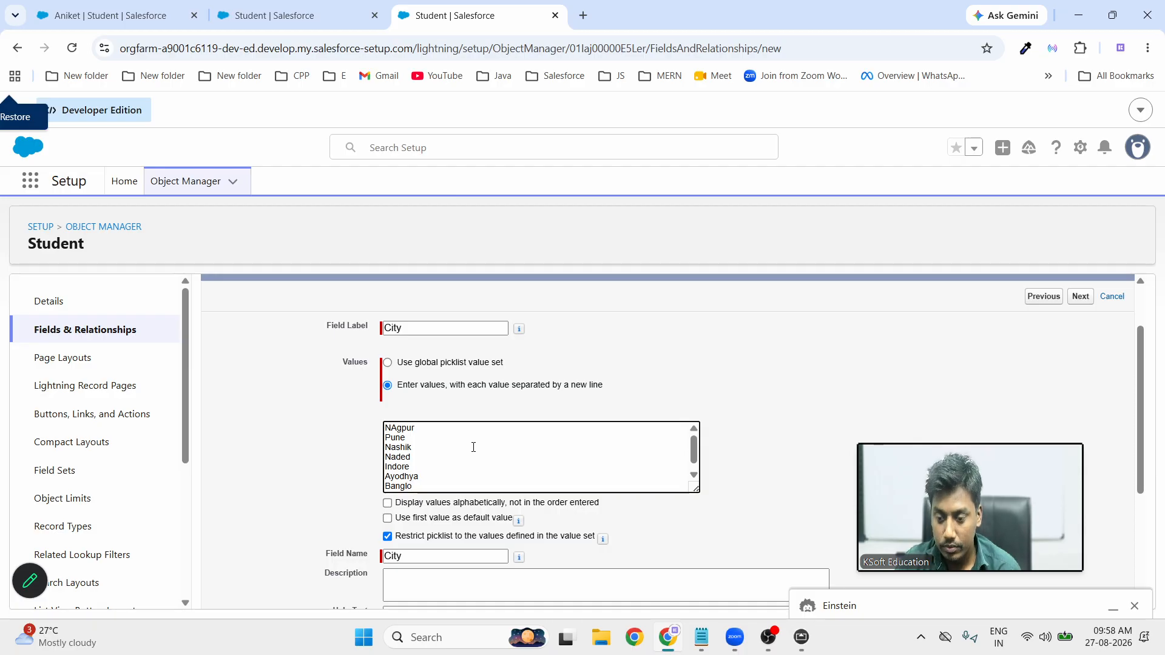
text(re)
key(Return)
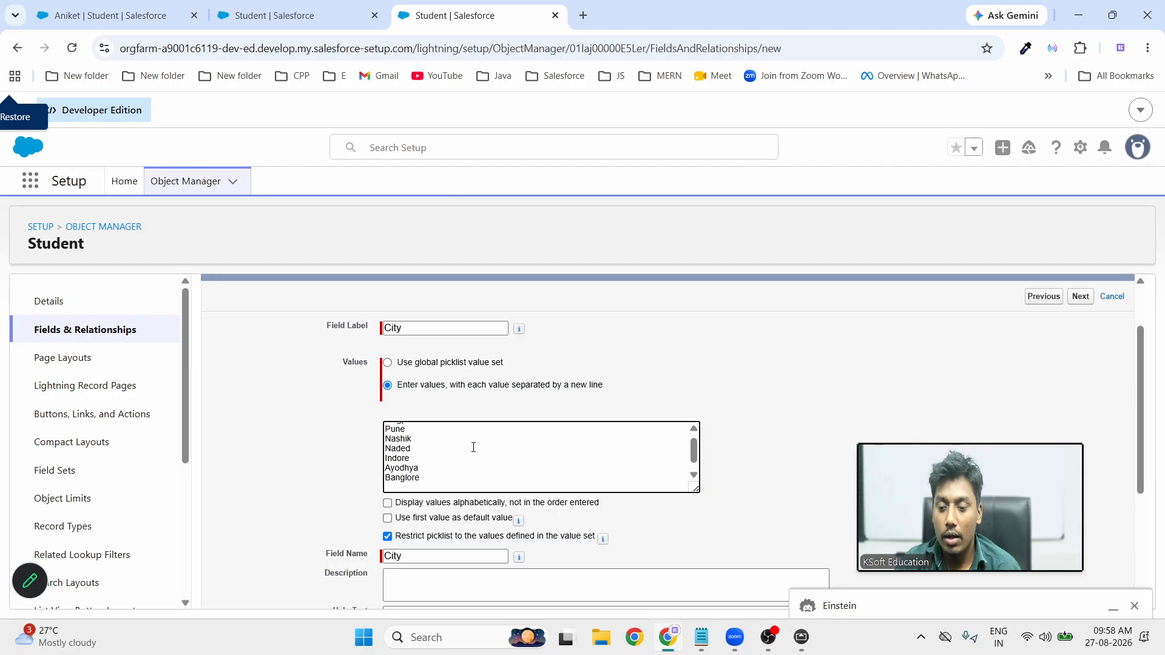
text(Mysu)
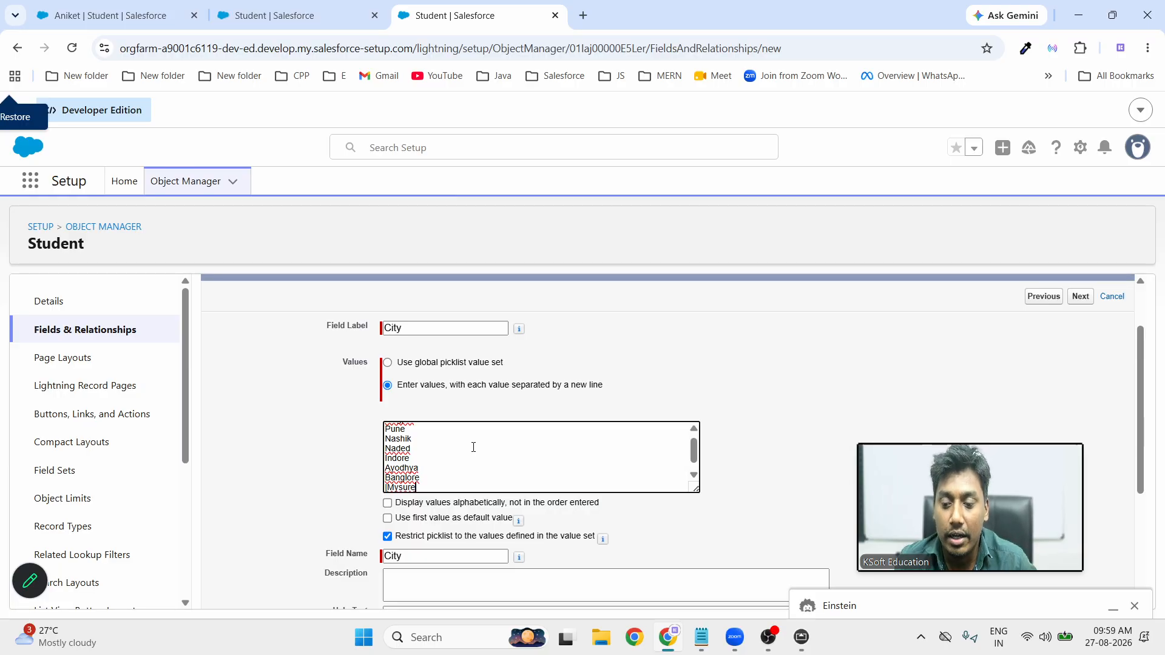
text(re)
key(Return)
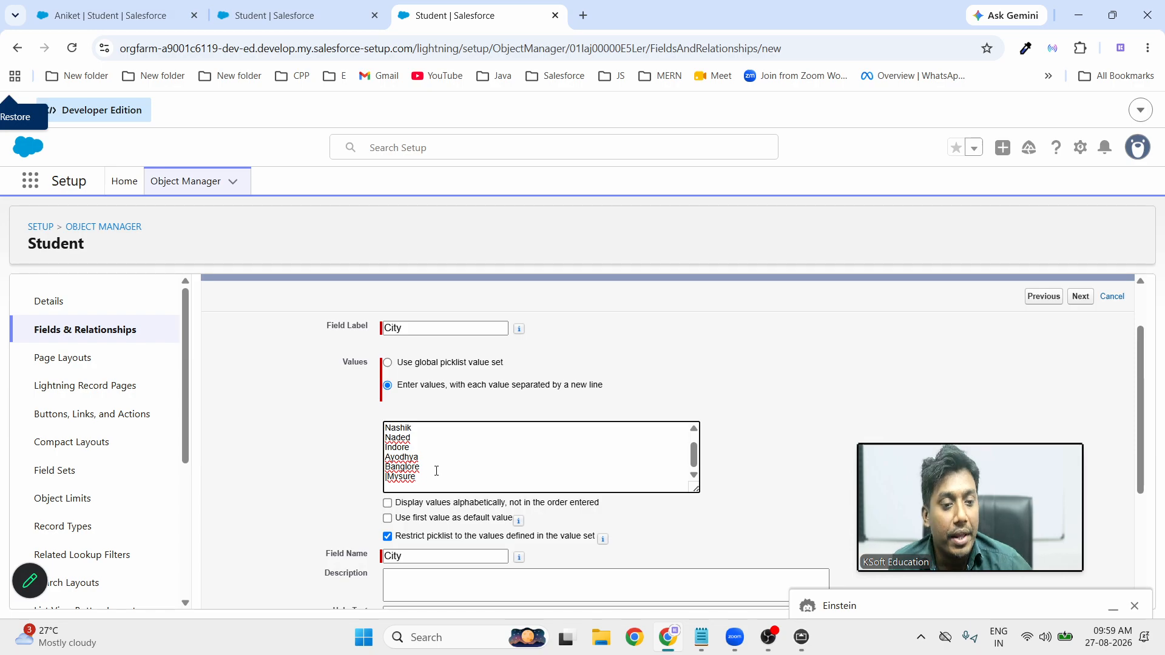
Sort the City values alphabetically and save the field to Student Layout
click(387, 504)
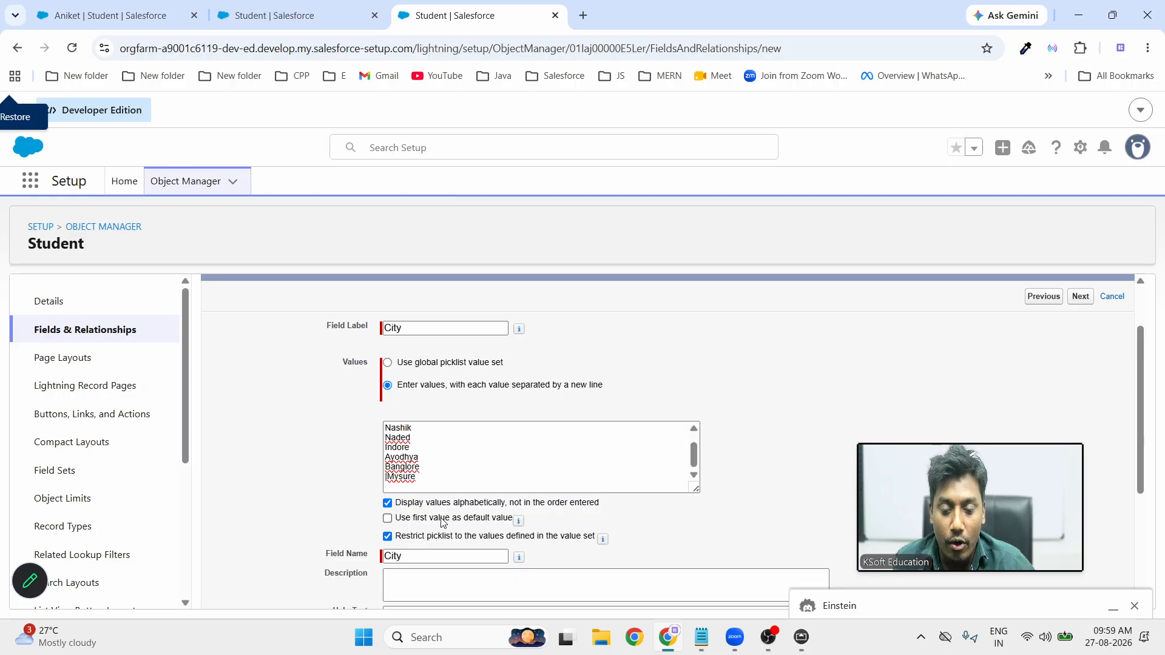
scroll(442, 522, down, 3)
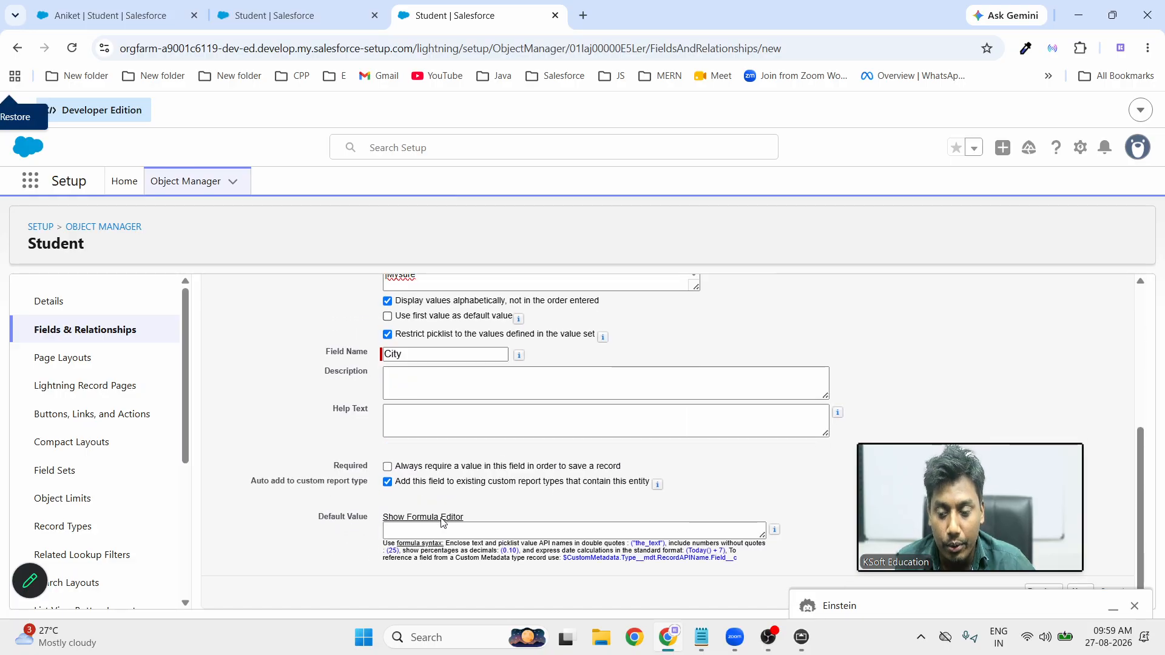
click(1134, 606)
click(1078, 596)
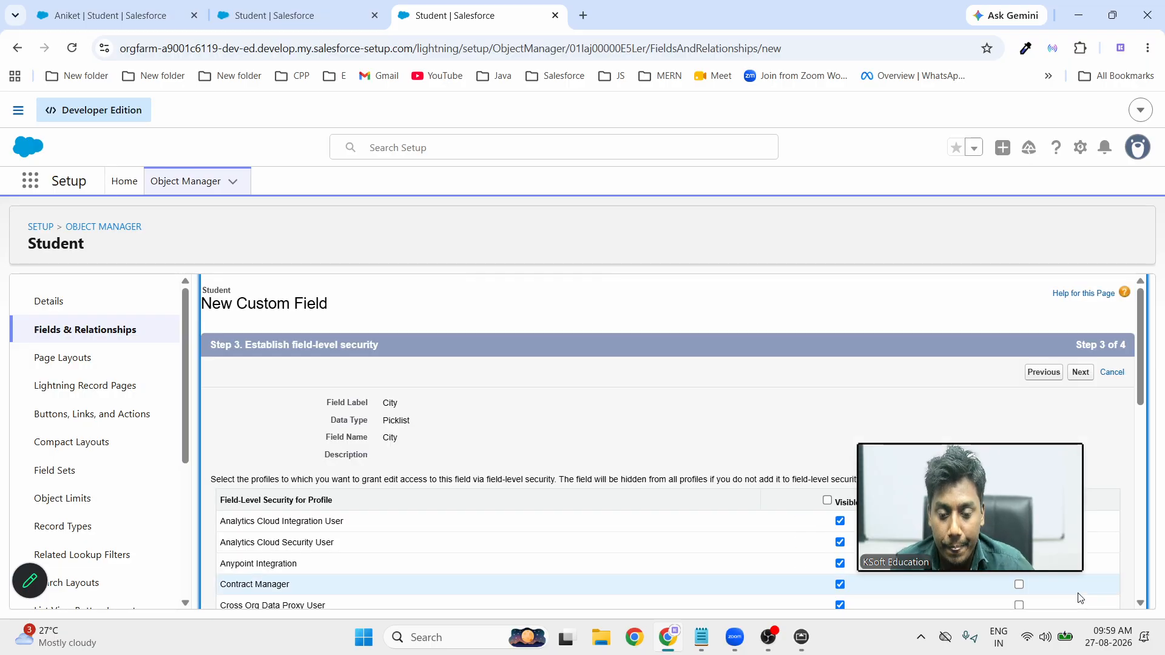
click(1078, 378)
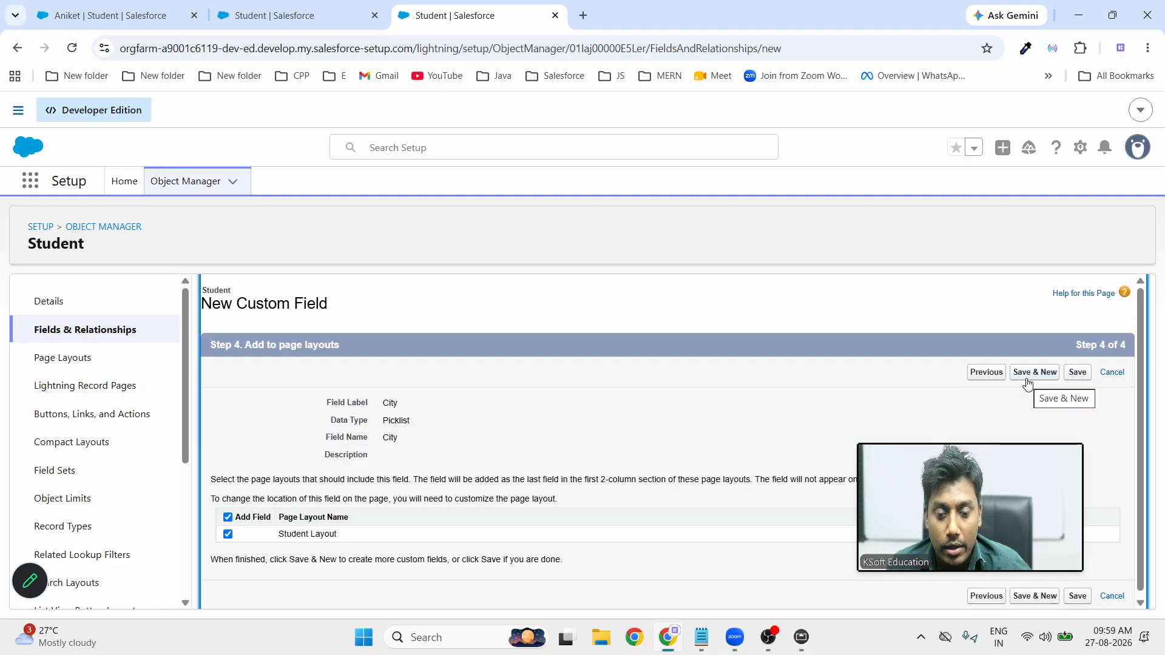
click(1078, 376)
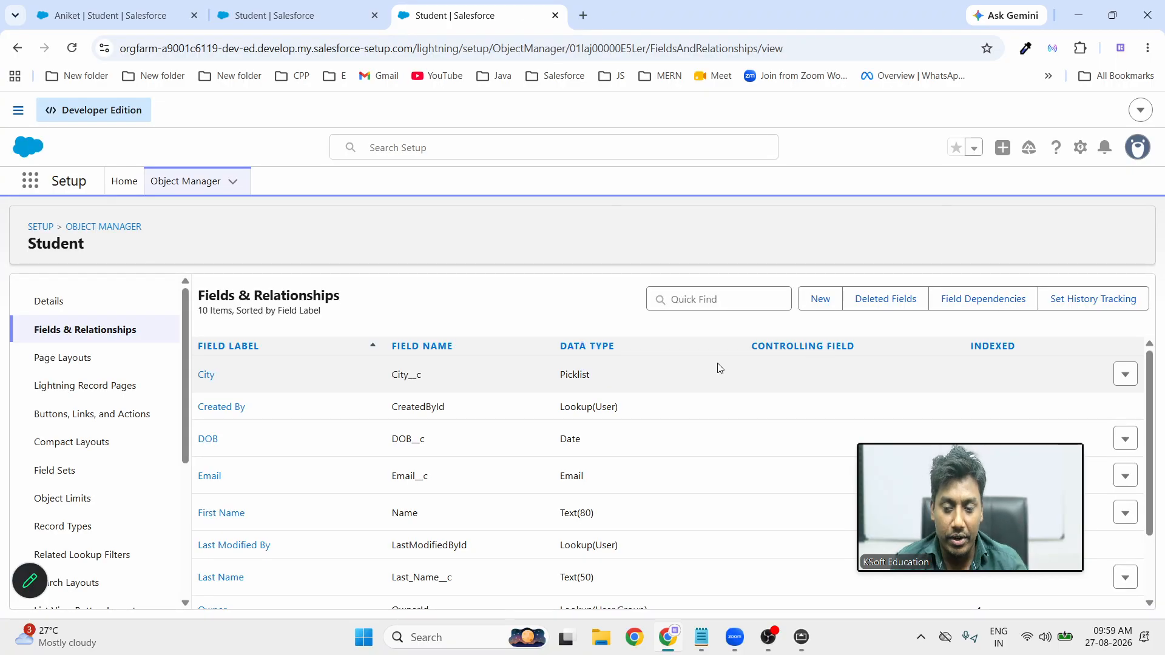
Reload the Aniket student record to show the new fields, then open the Students list
scroll(539, 491, down, 2)
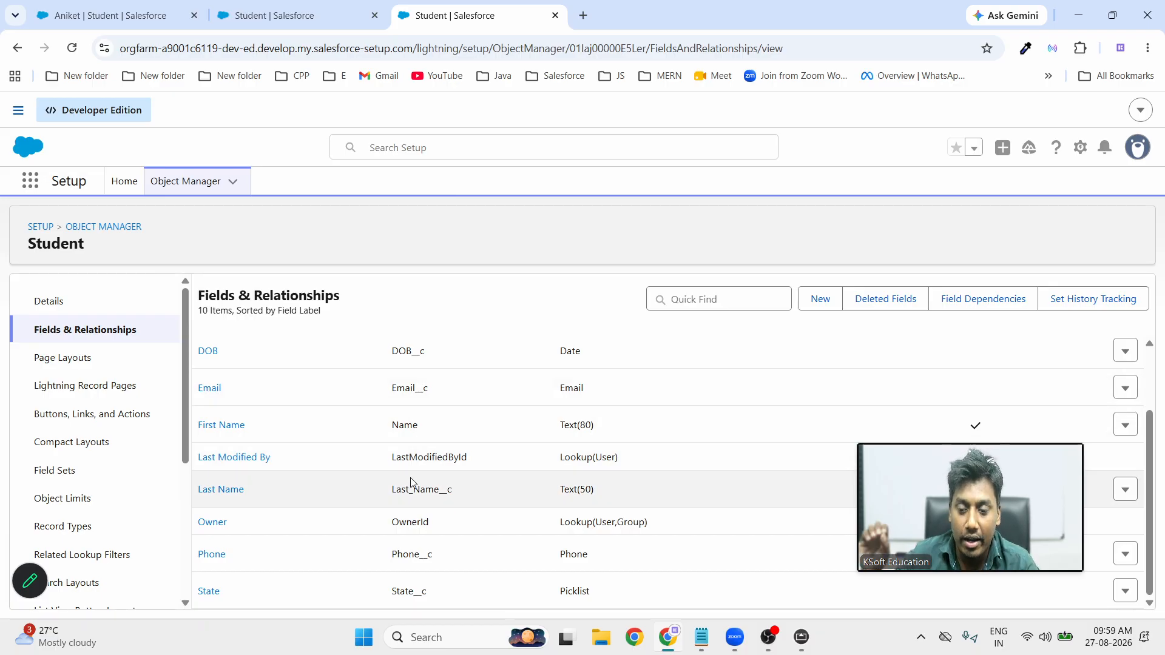
scroll(419, 489, up, 2)
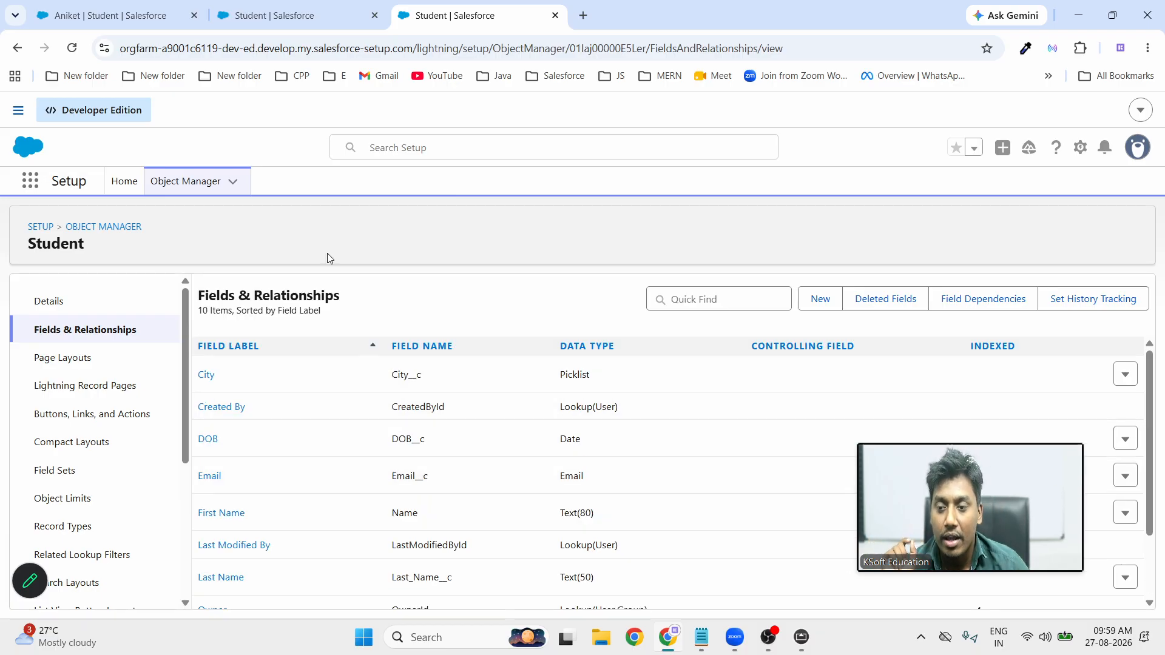
click(307, 19)
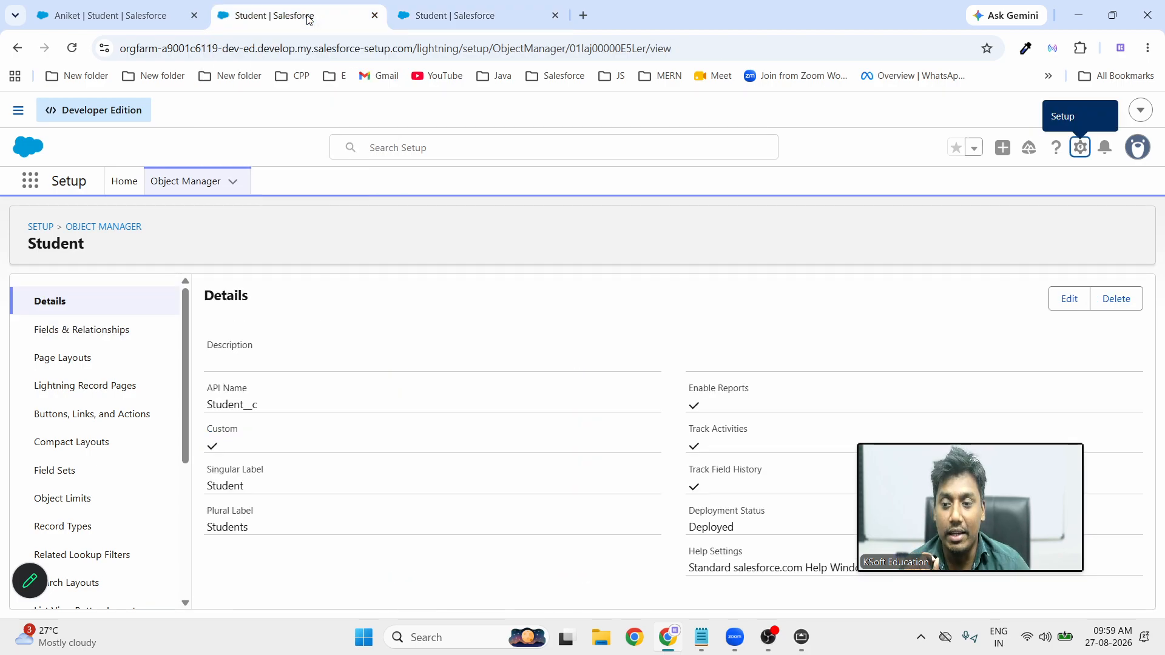
click(96, 24)
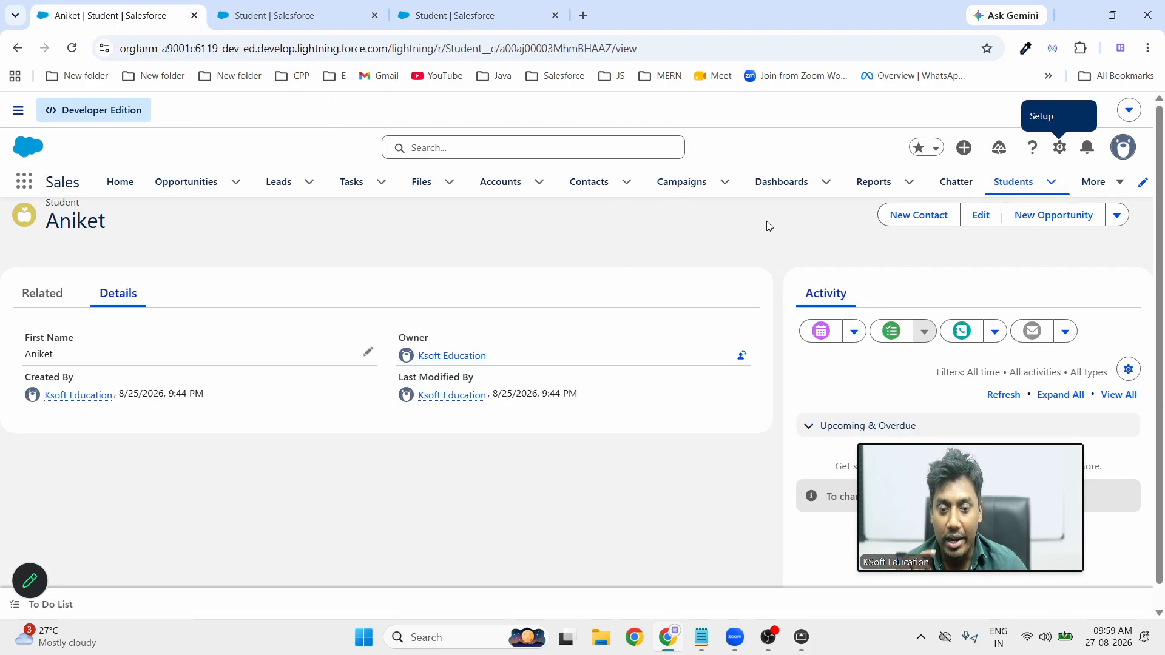
click(74, 48)
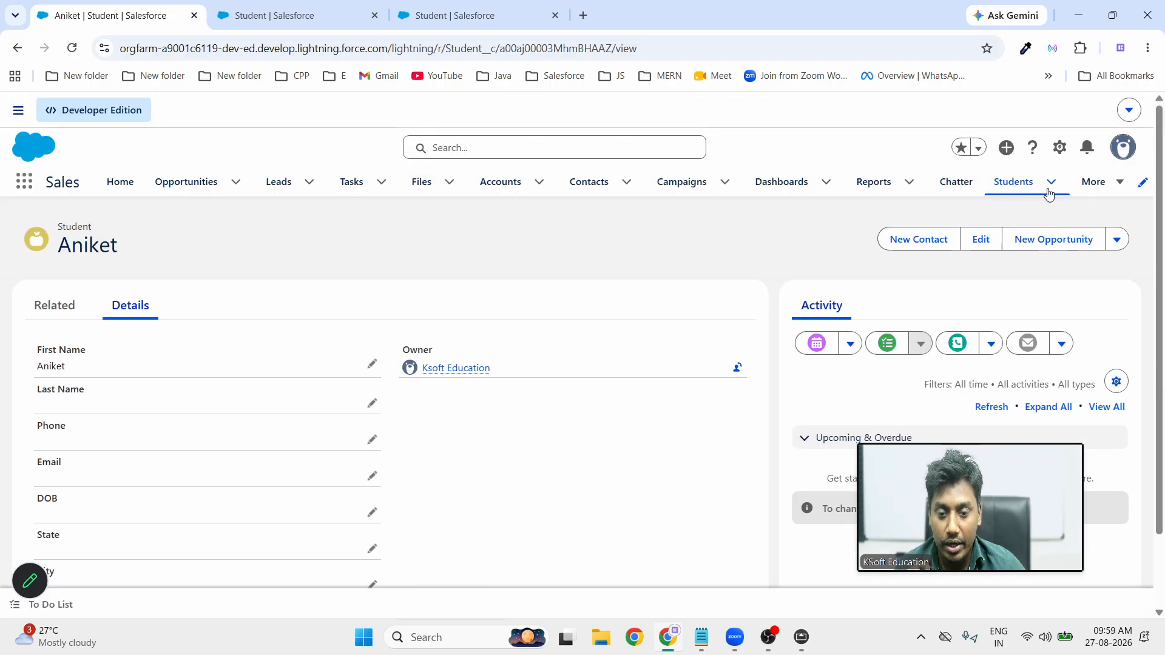
click(1015, 189)
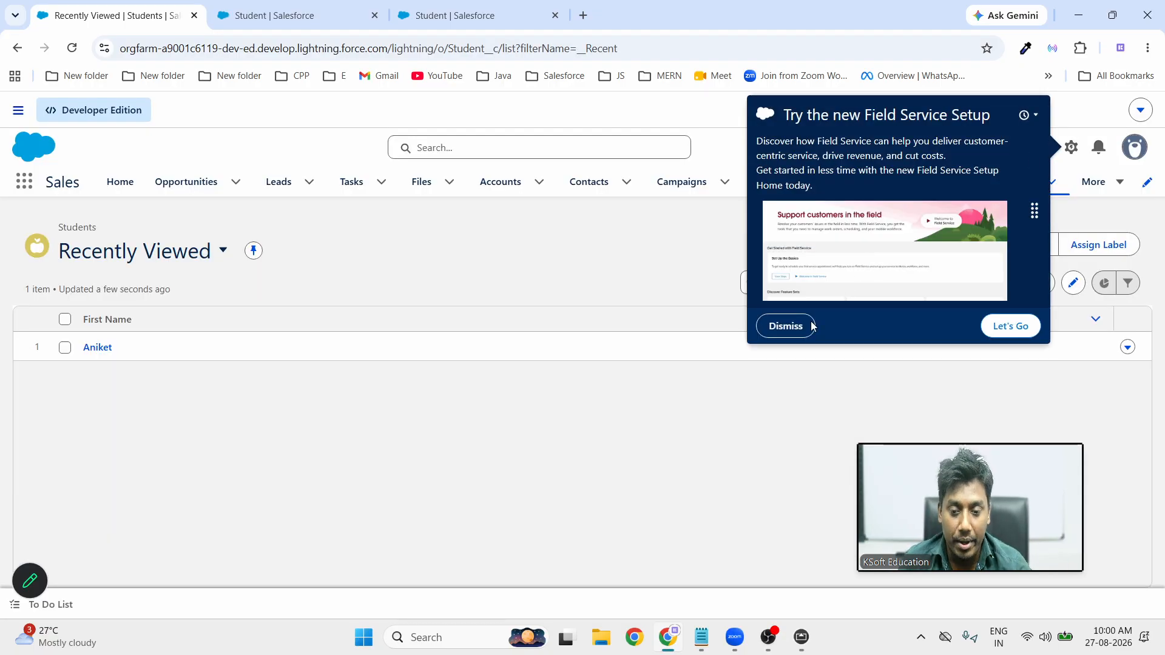
Open a New Student form to check the State and City picklists, then close it unsaved
click(786, 326)
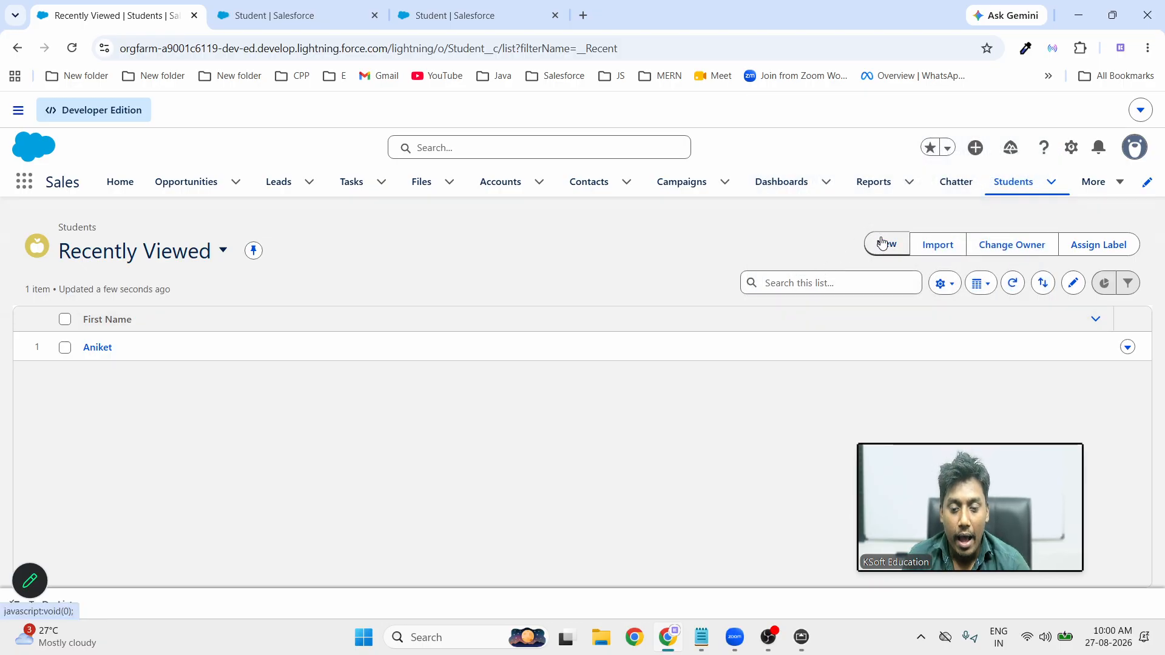
click(883, 243)
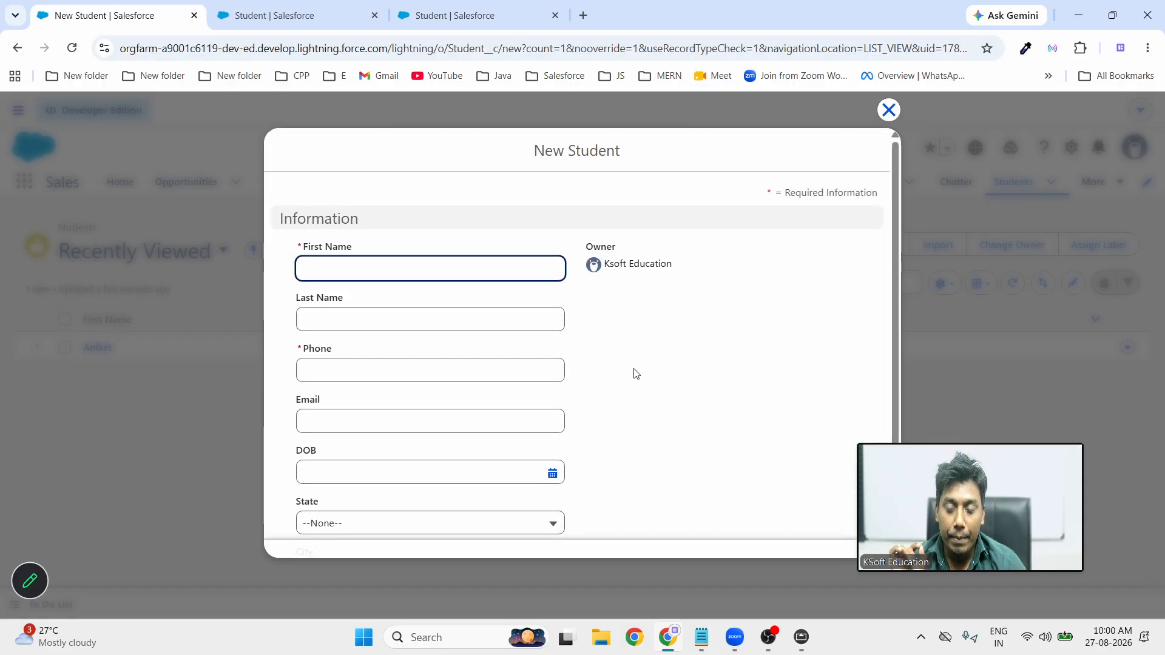
click(300, 308)
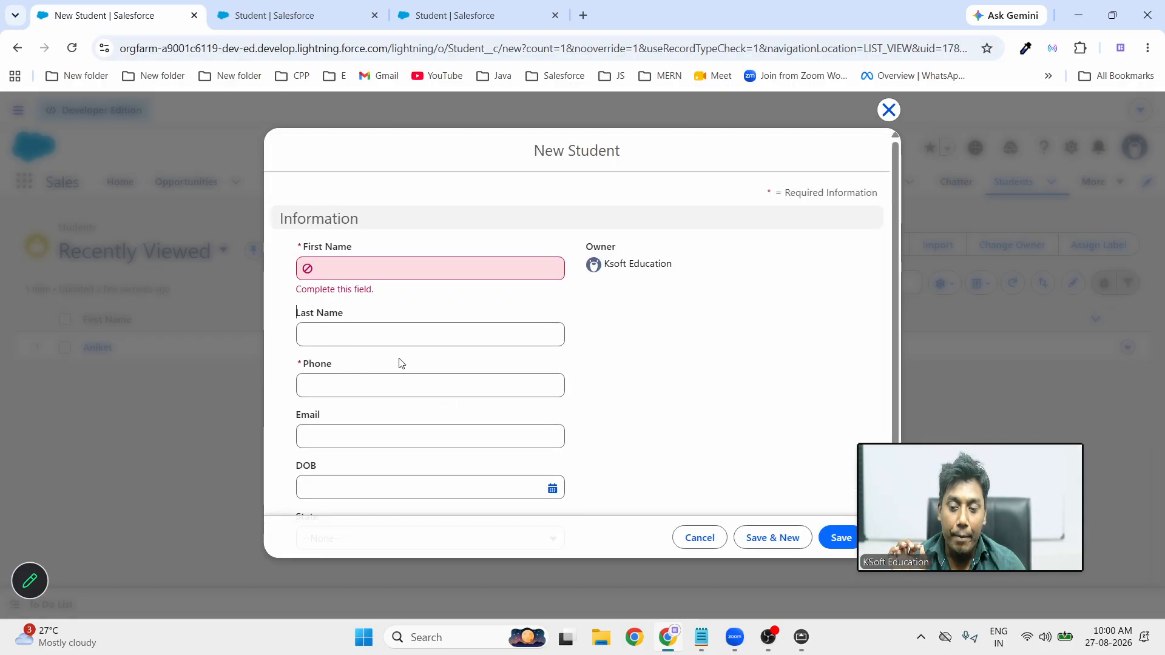
scroll(605, 436, down, 1)
scroll(605, 435, down, 1)
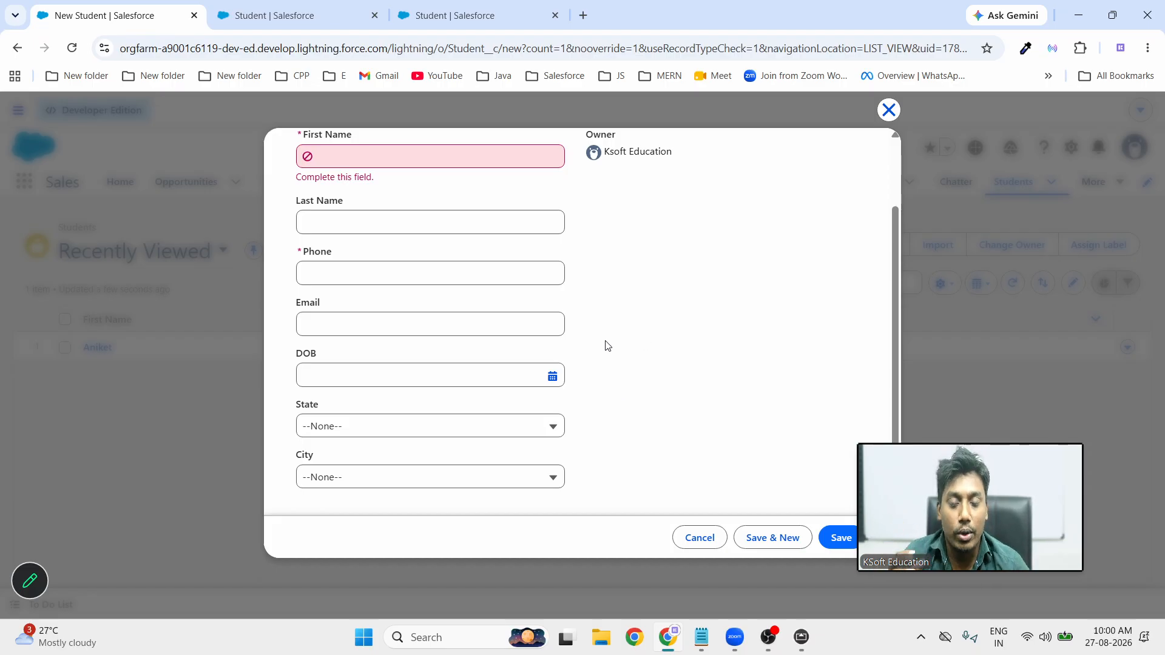
scroll(608, 346, up, 2)
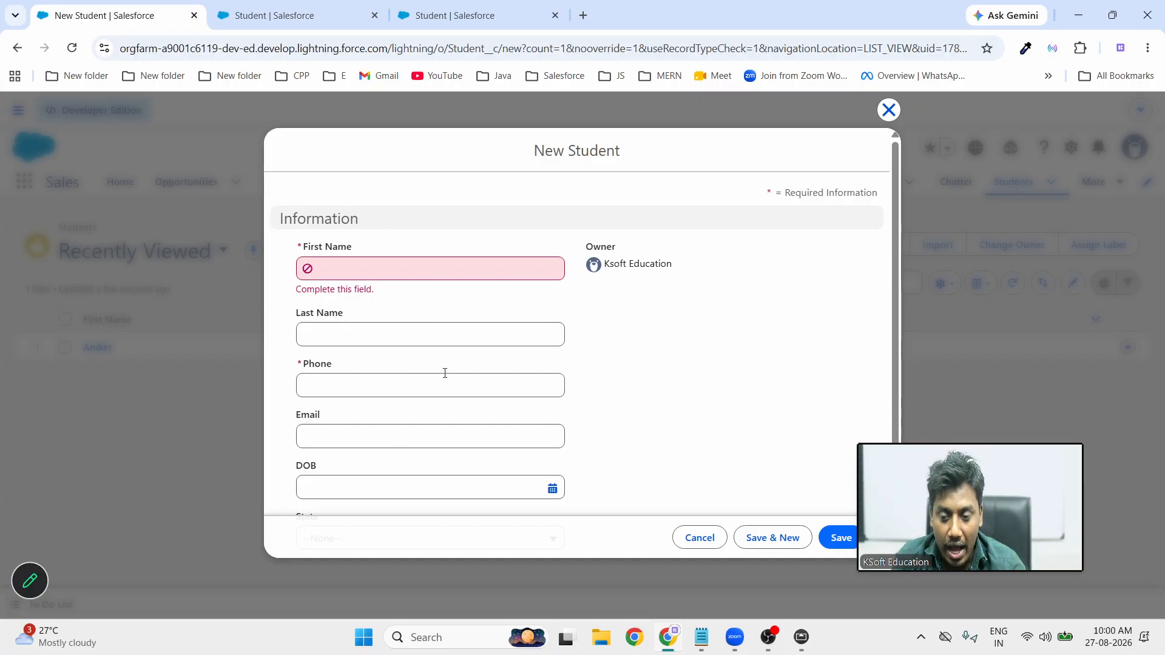
click(890, 111)
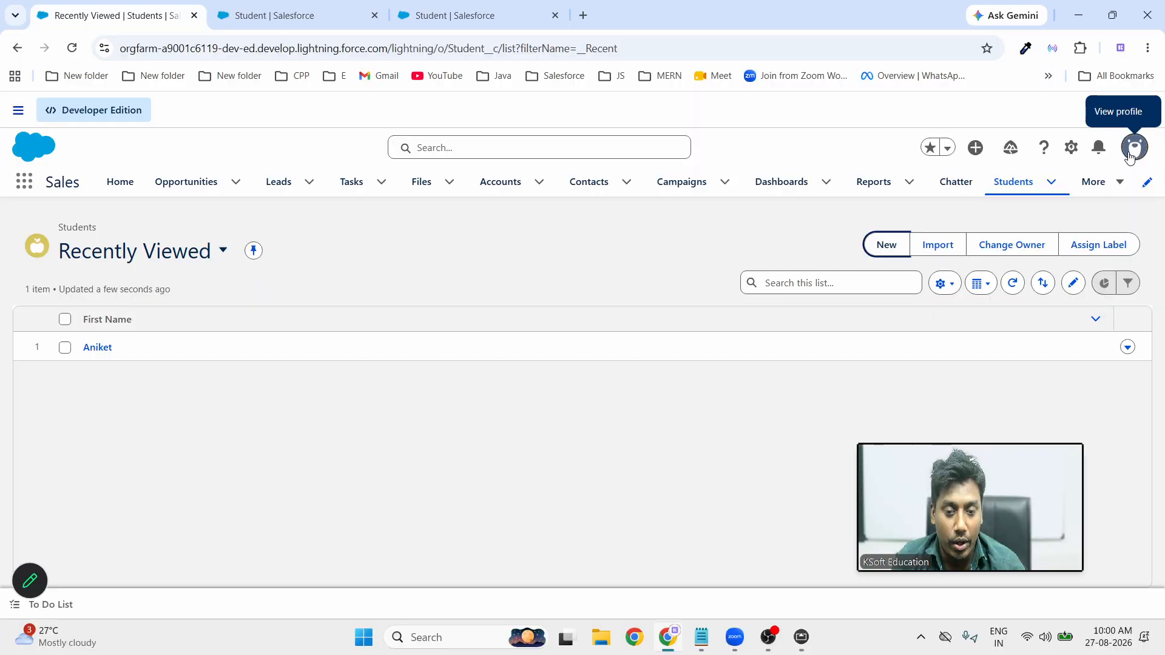
click(1133, 148)
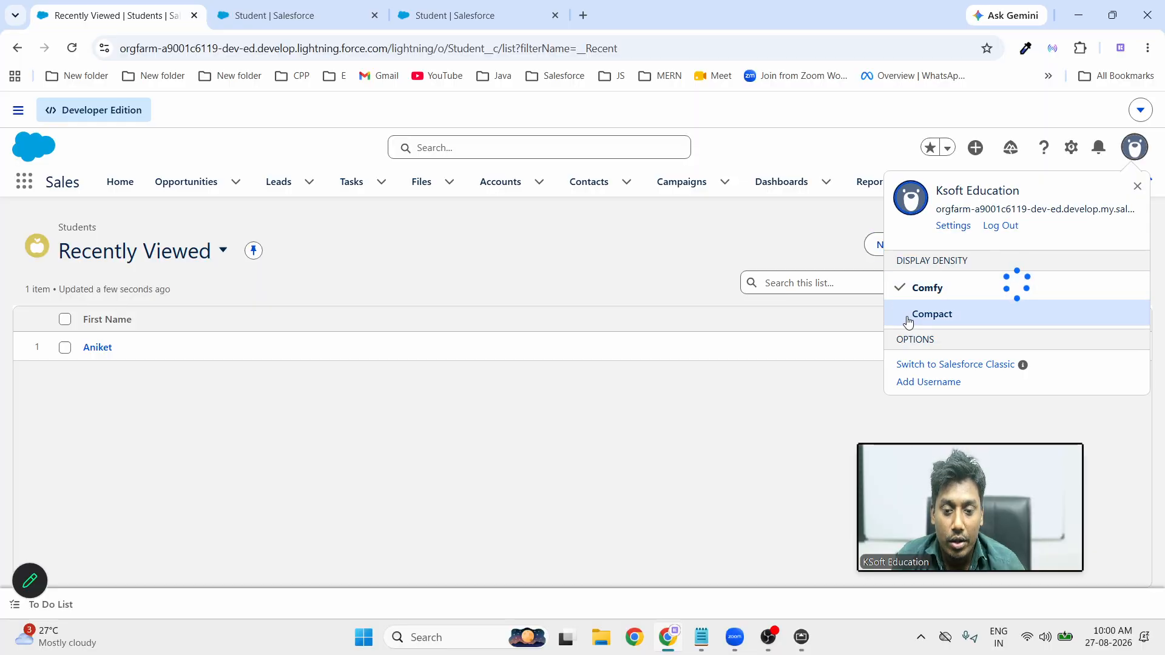
click(924, 323)
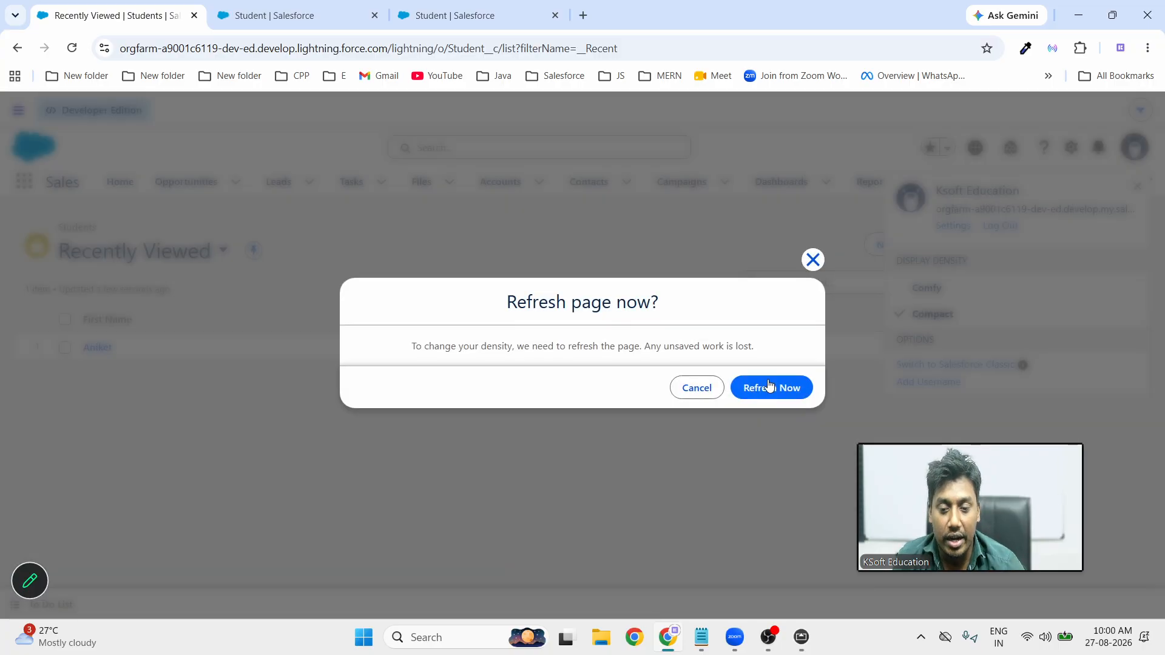
click(773, 390)
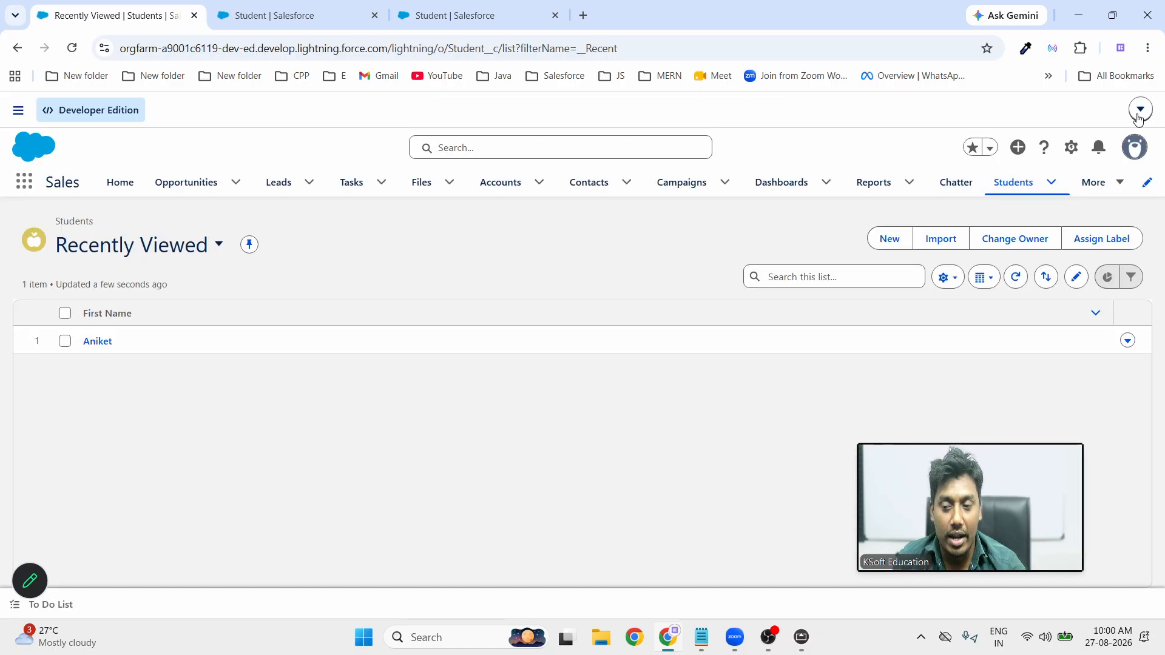
click(1139, 117)
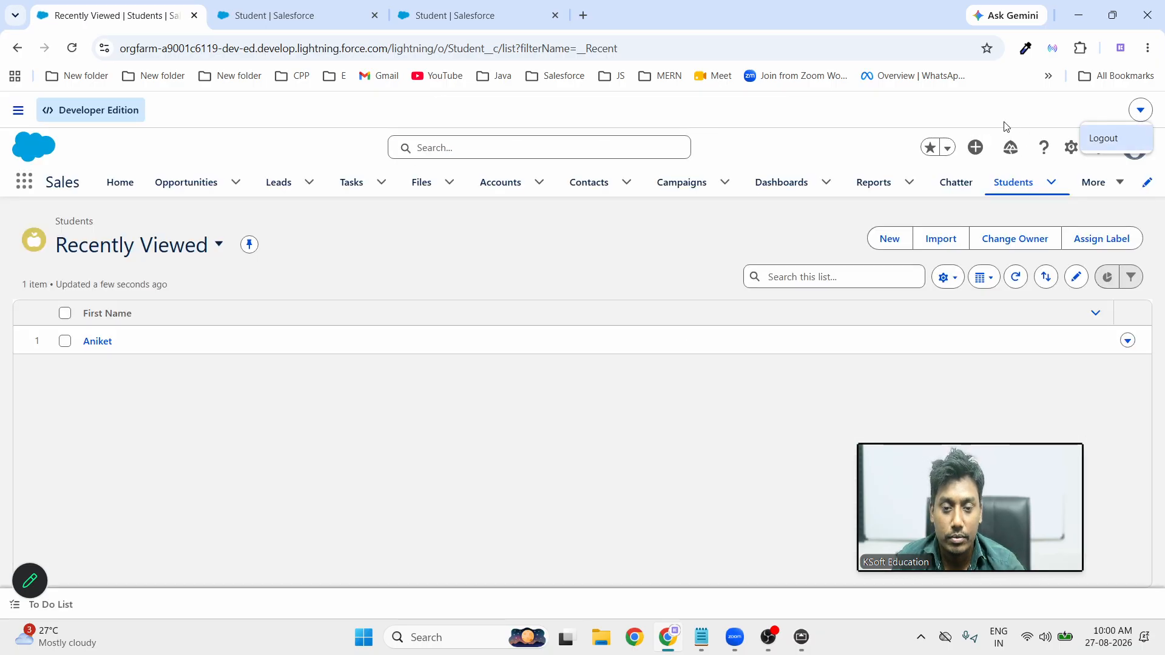
click(1135, 149)
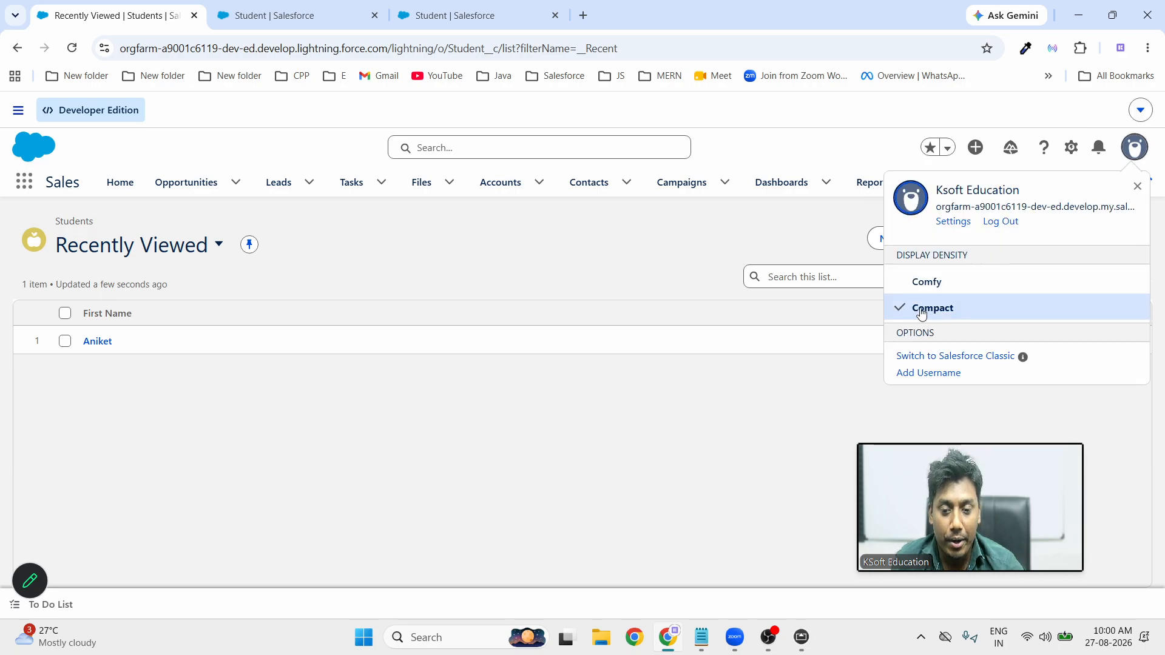
click(927, 280)
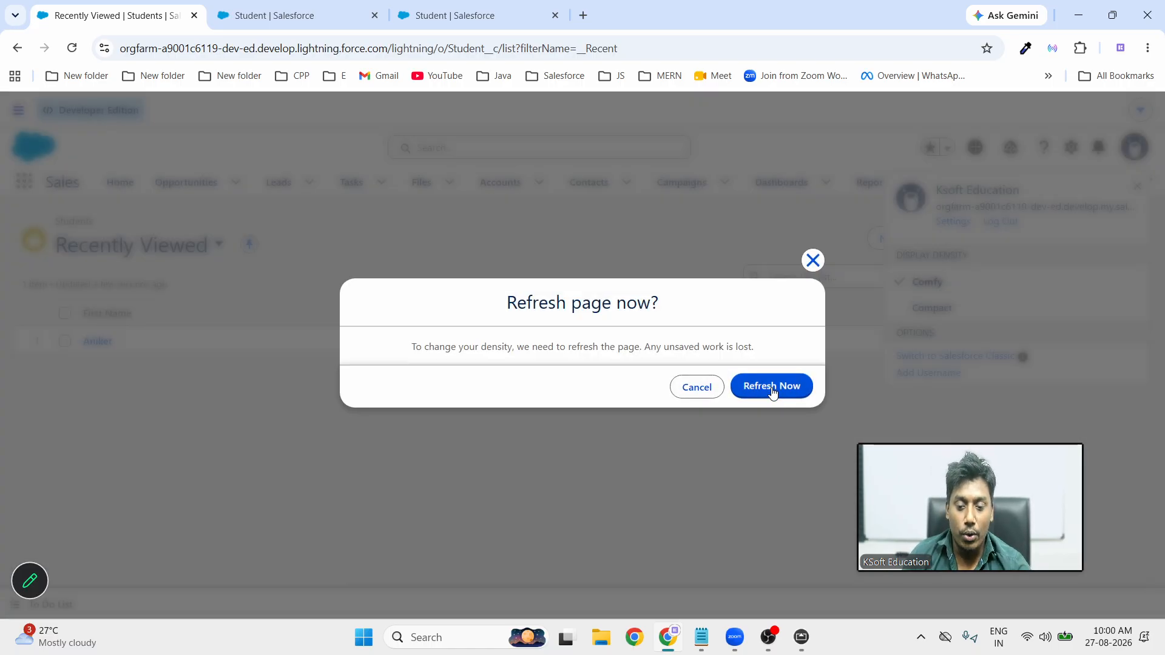
click(772, 392)
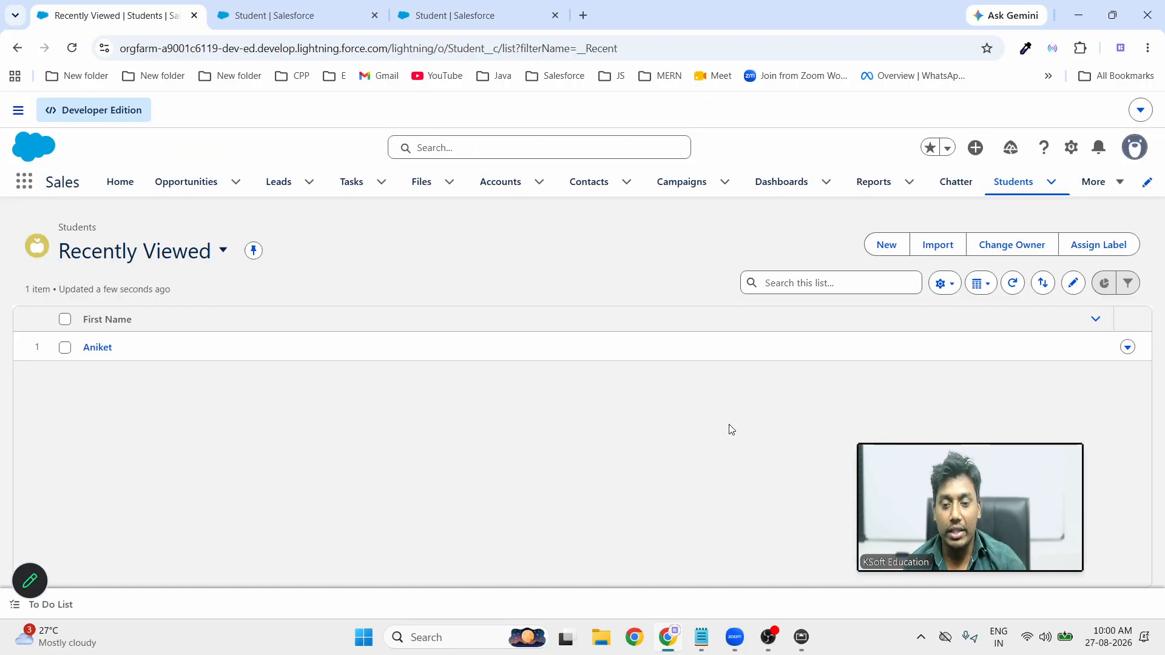
click(886, 245)
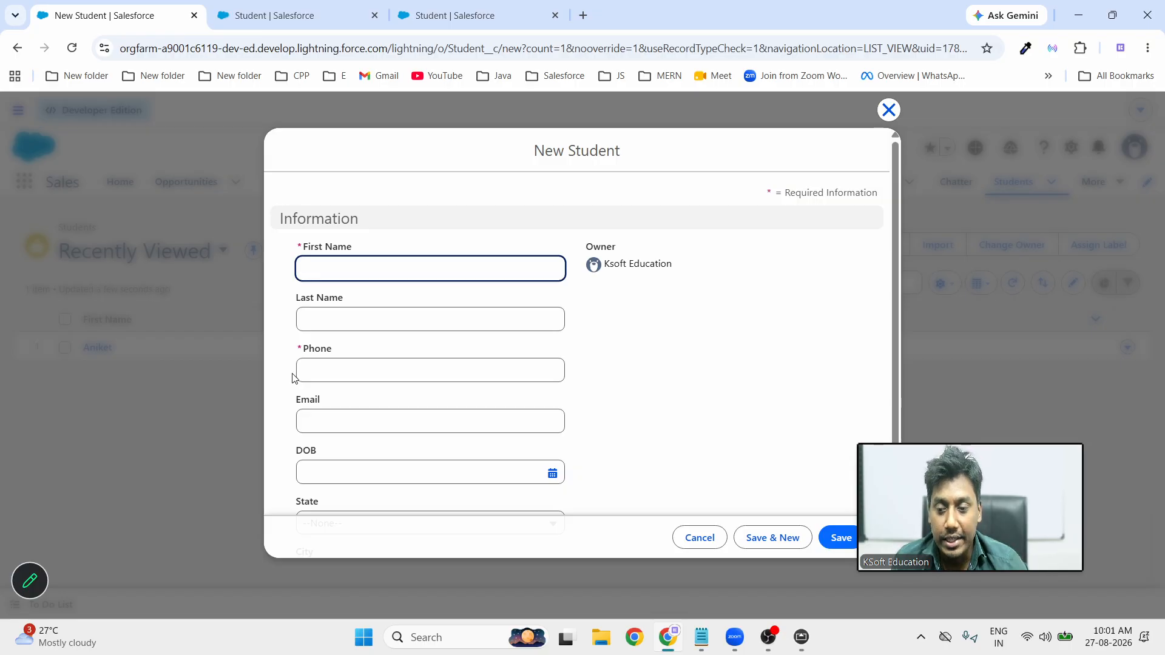
click(319, 373)
click(332, 434)
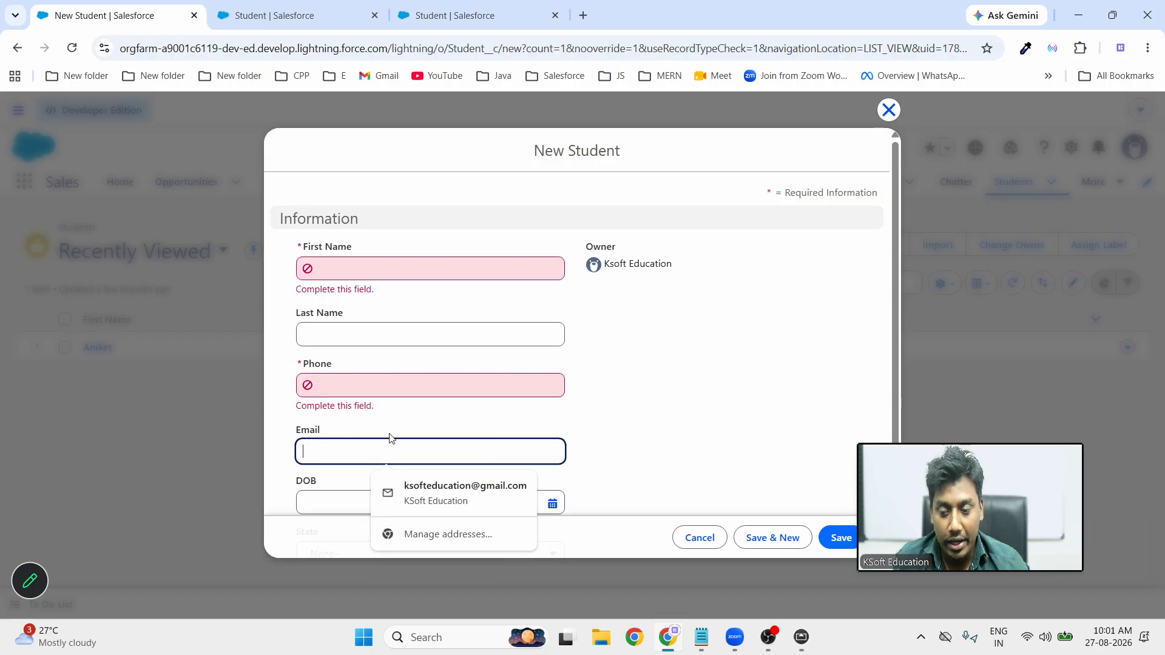
scroll(583, 431, down, 2)
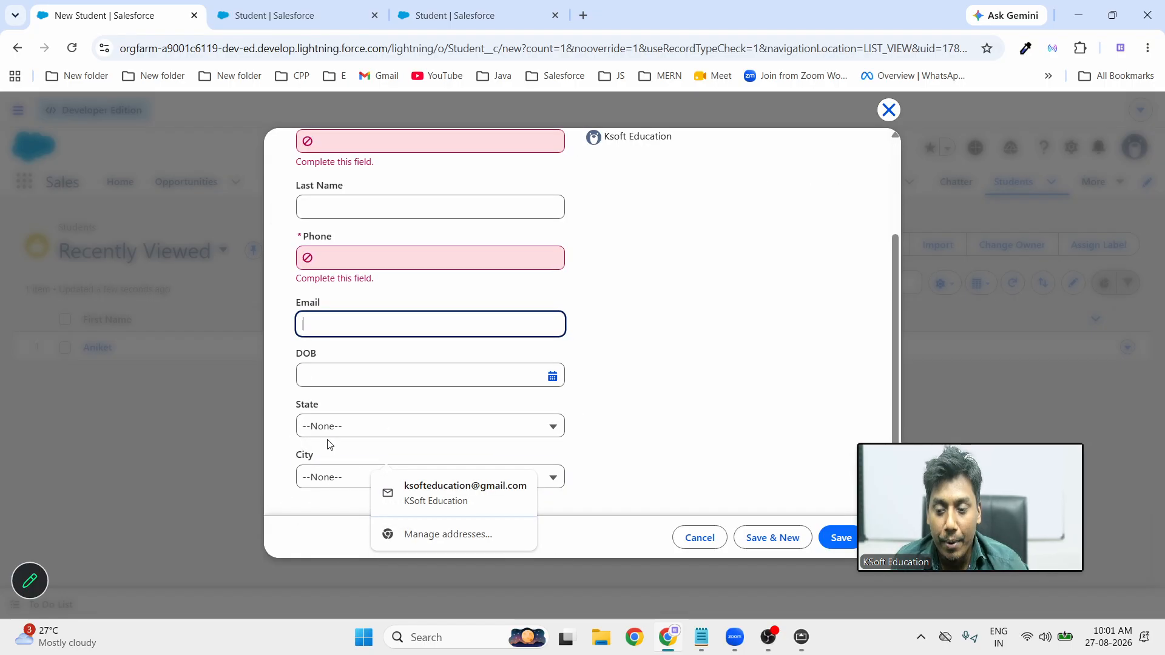
click(715, 399)
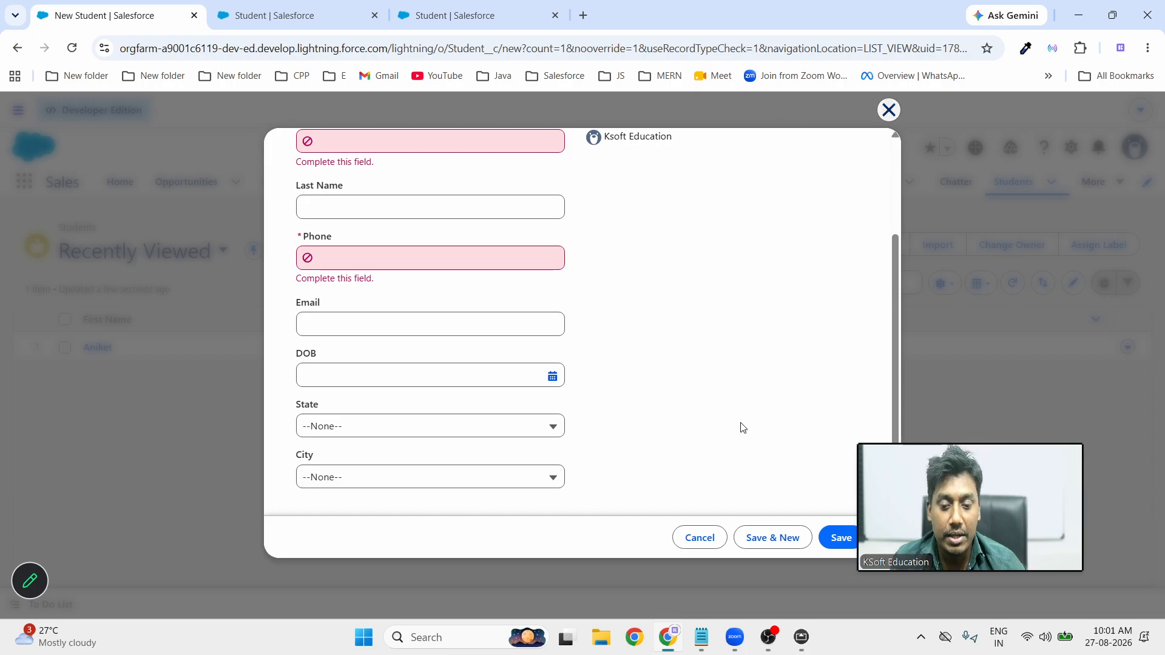
click(700, 538)
click(801, 639)
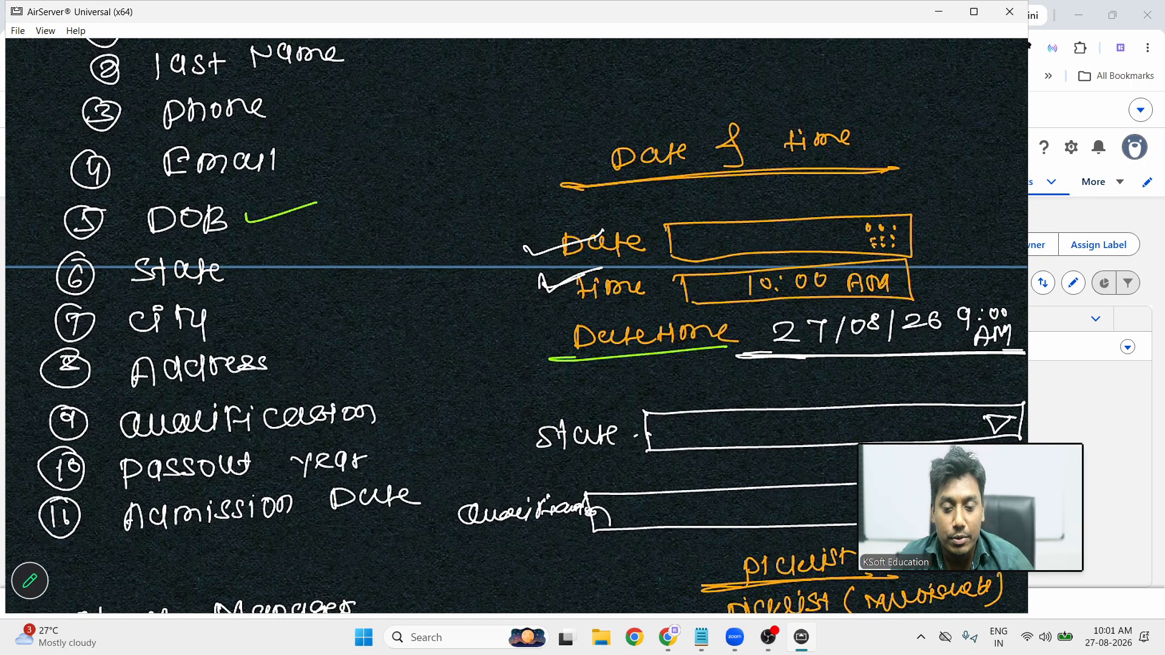
Start a new Student custom field with Text Area (Long) as its data type
click(942, 16)
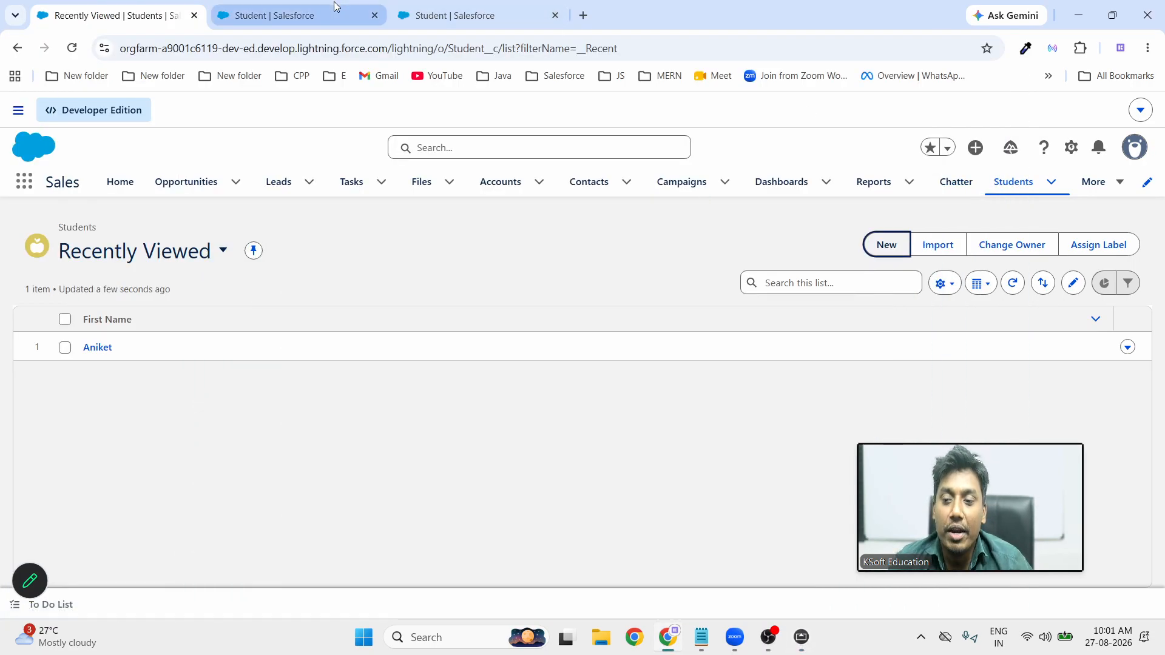
click(478, 24)
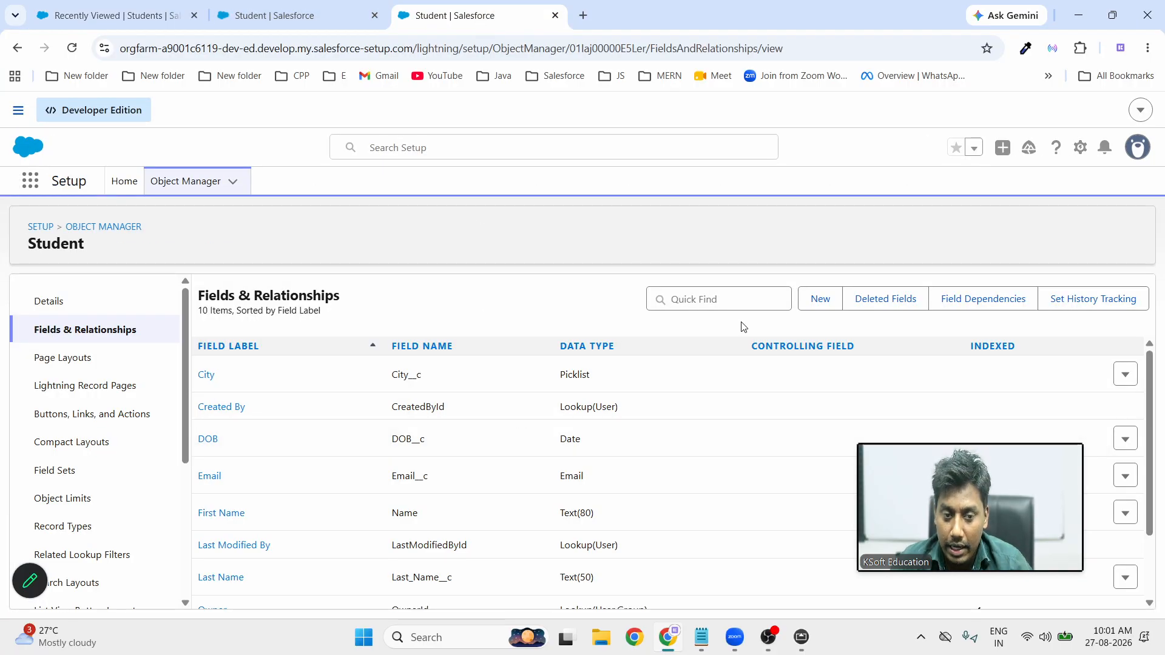
click(827, 308)
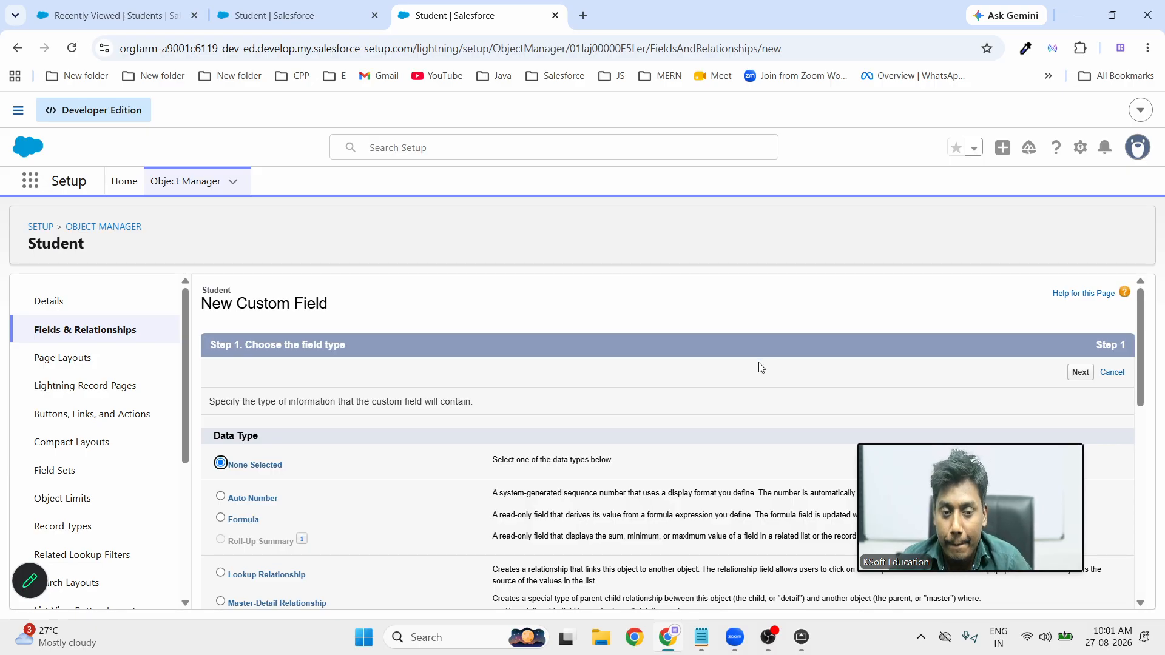
scroll(678, 448, down, 1)
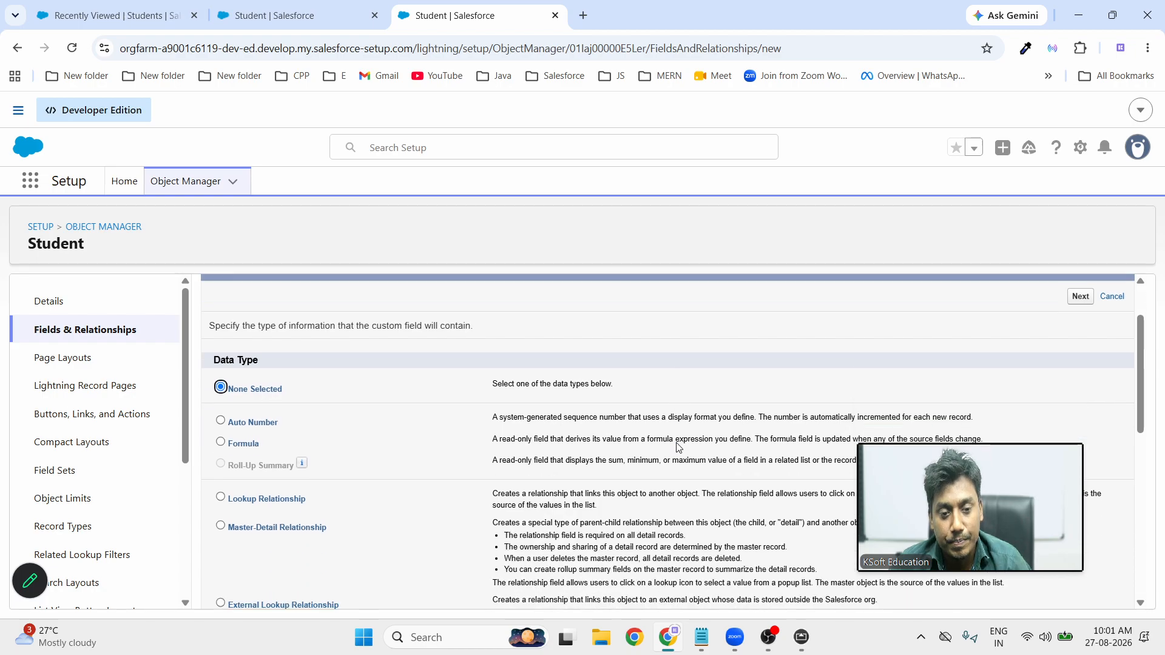
scroll(678, 444, down, 3)
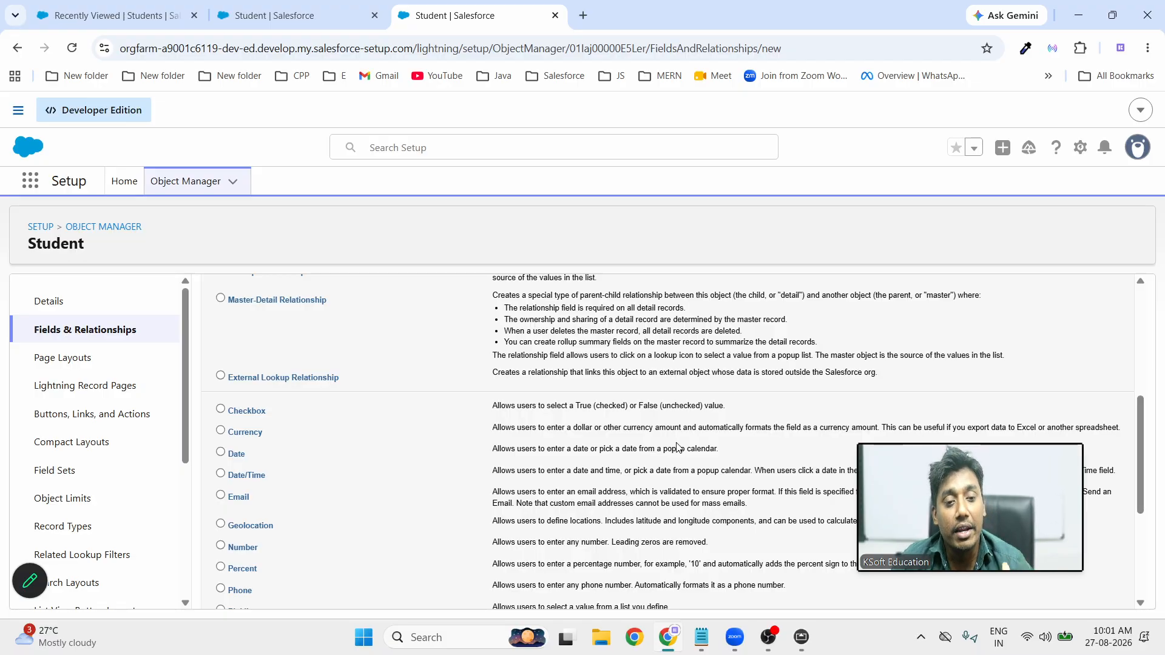
scroll(678, 448, down, 4)
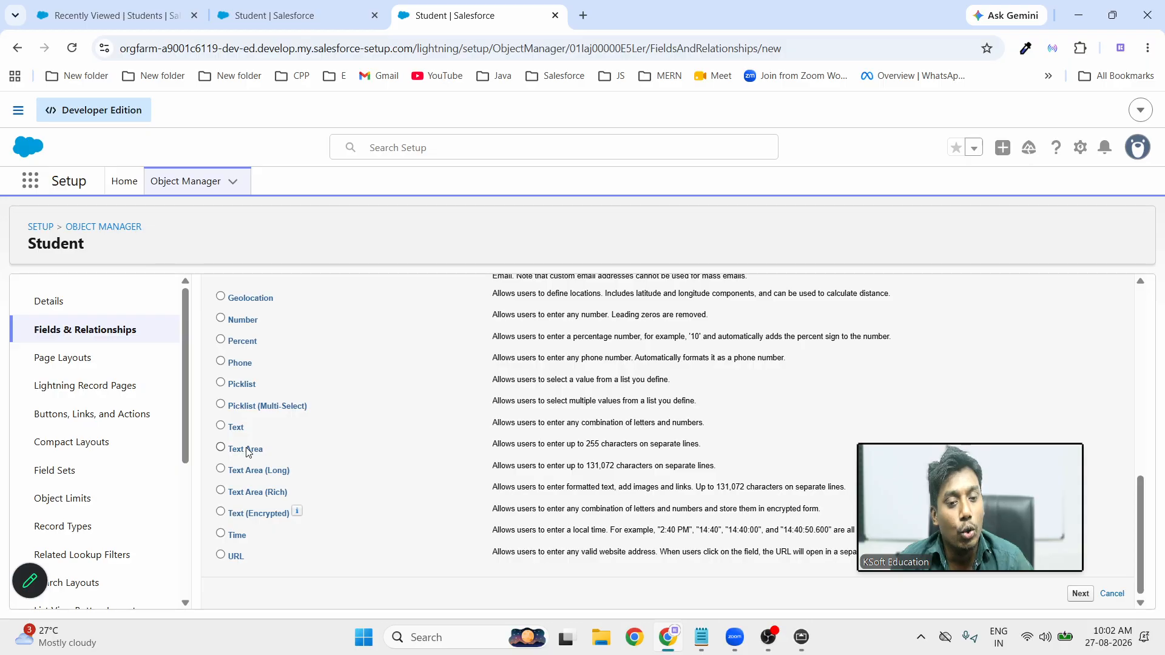
click(220, 469)
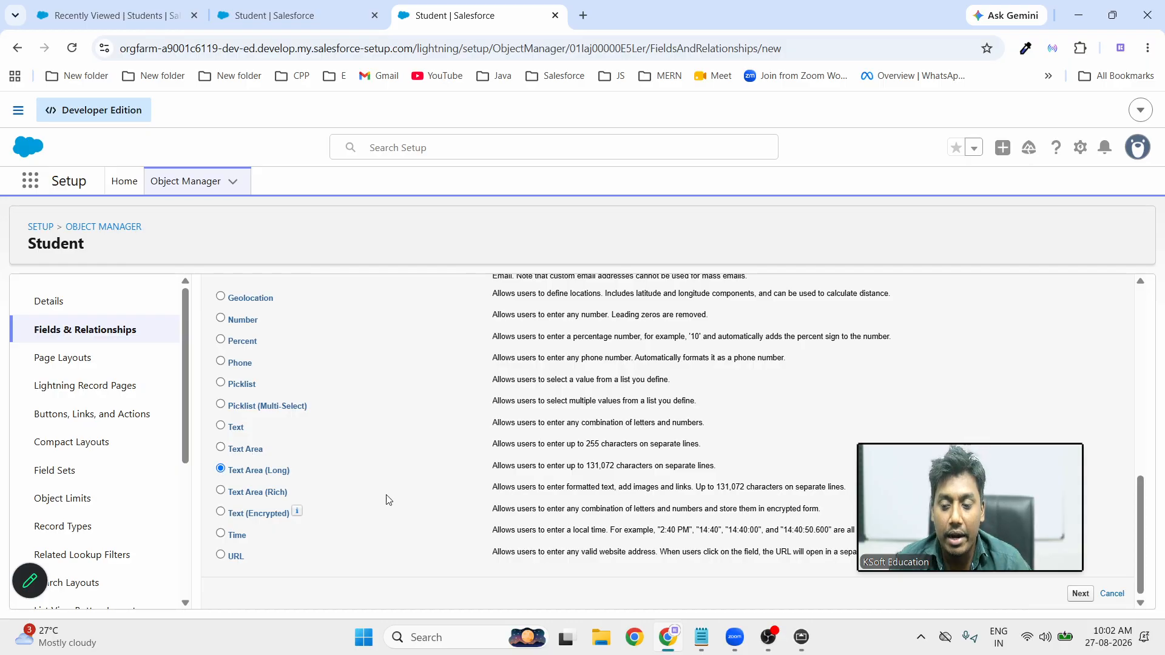
click(1080, 592)
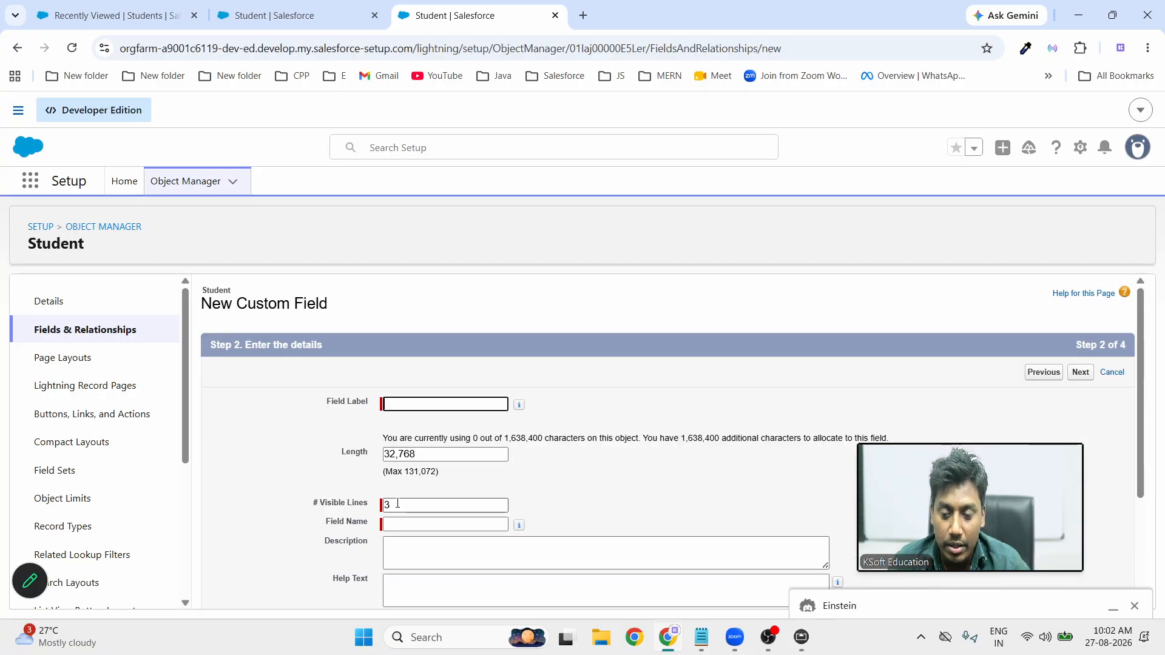
Label the Long Text Area field Address, save it with Save & New, and recheck the whiteboard
key(Tab)
key(Tab)
key(Tab)
drag(429, 460, 338, 459)
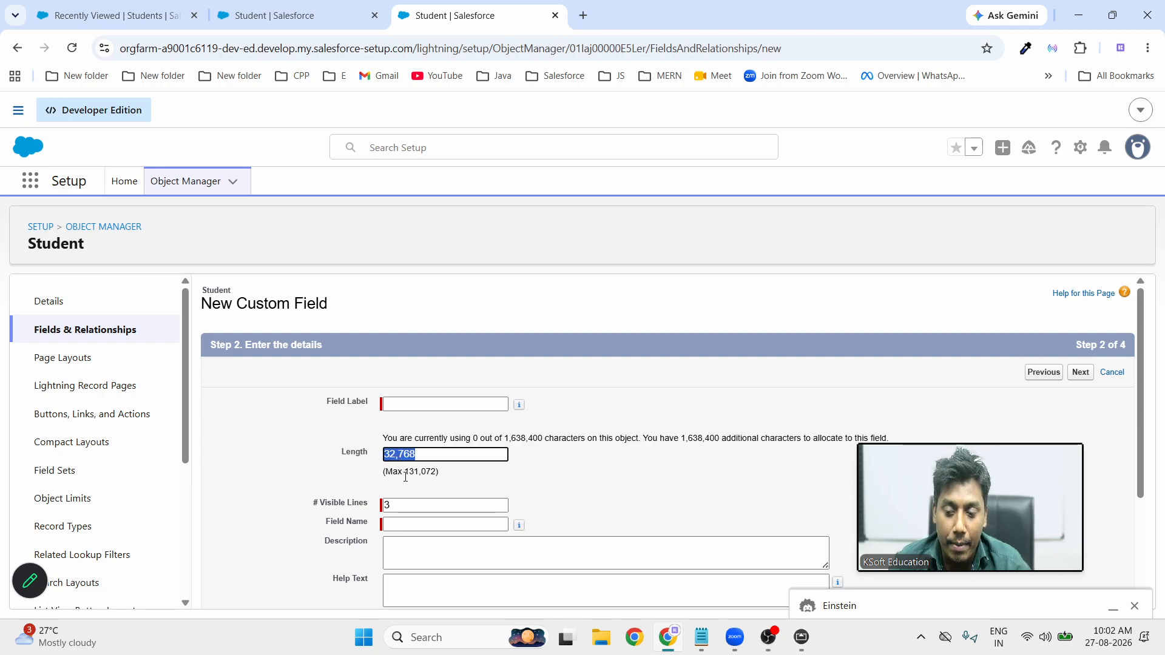
drag(405, 476, 312, 454)
click(664, 480)
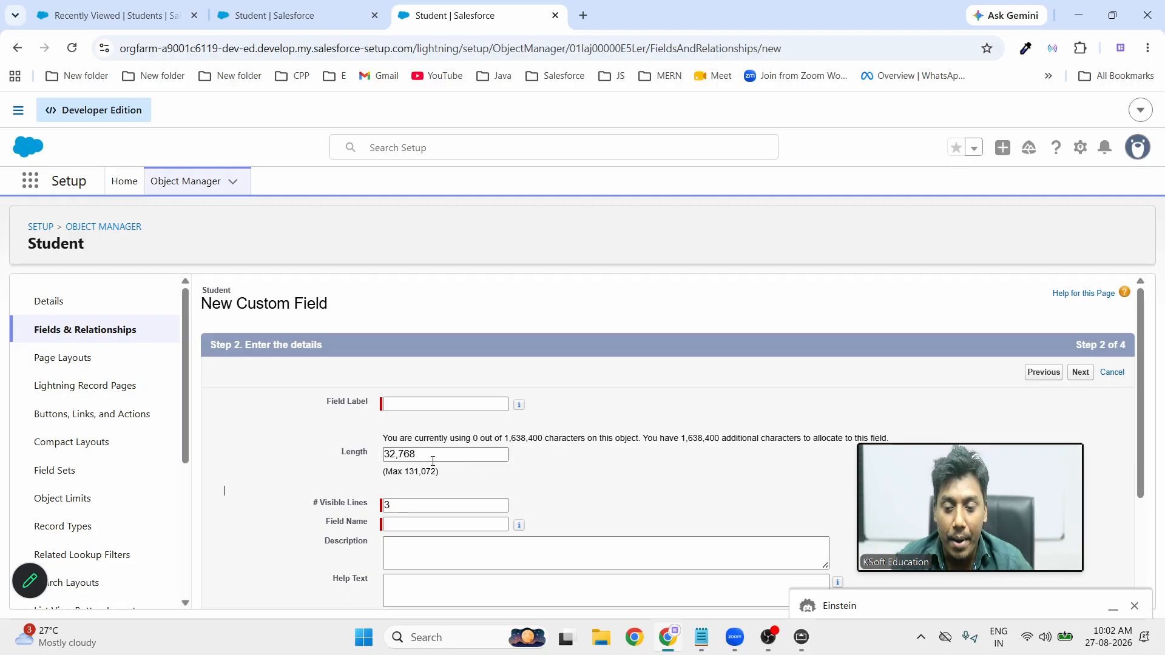
click(434, 407)
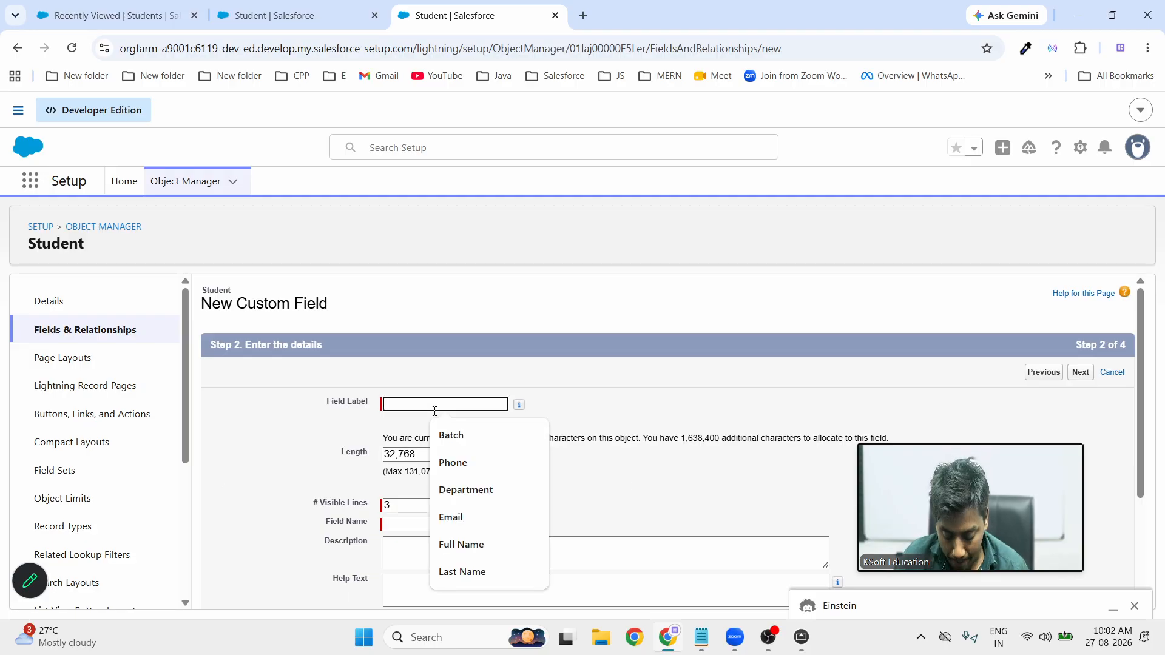
text(Address)
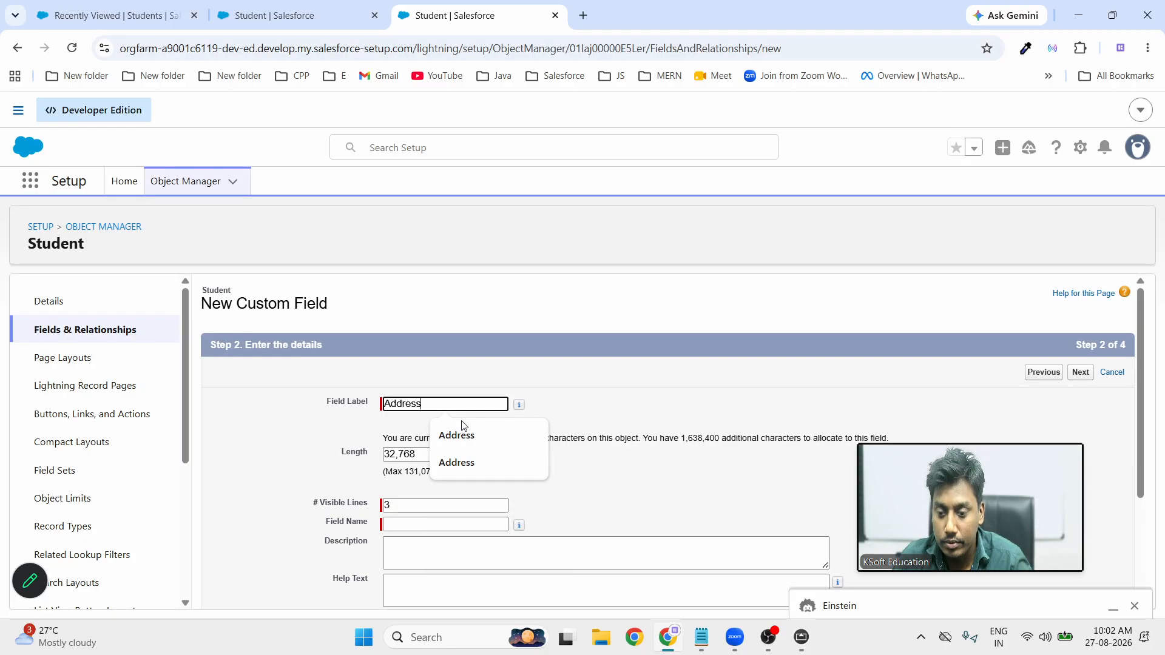
click(645, 394)
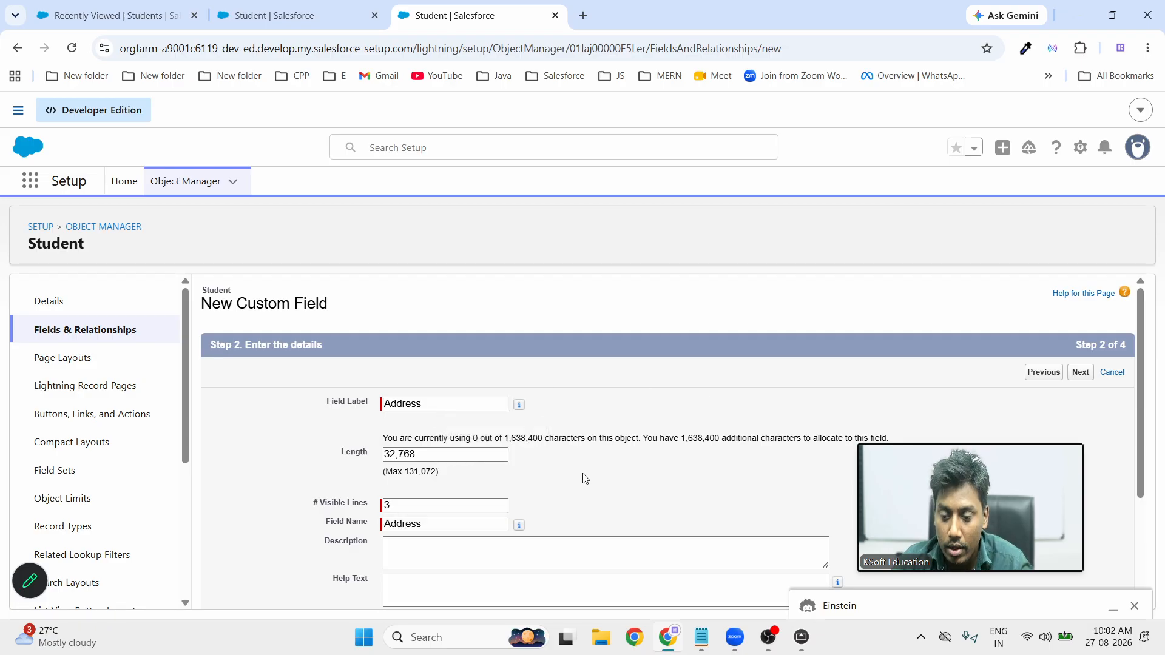
click(1081, 373)
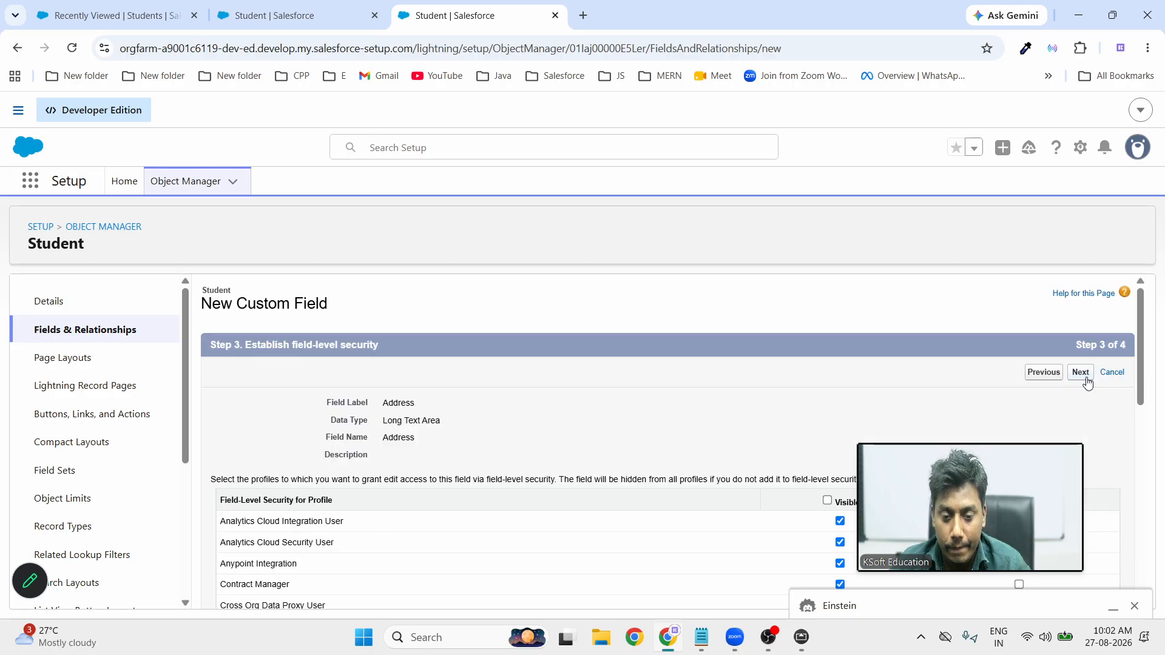
click(1081, 372)
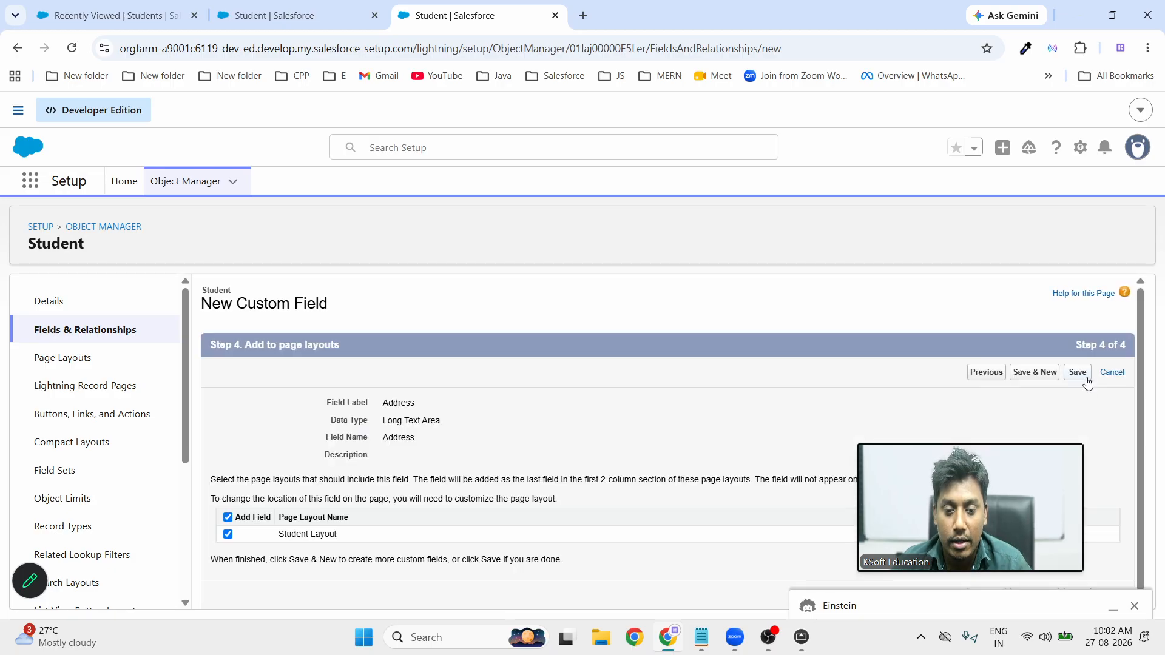
click(1045, 379)
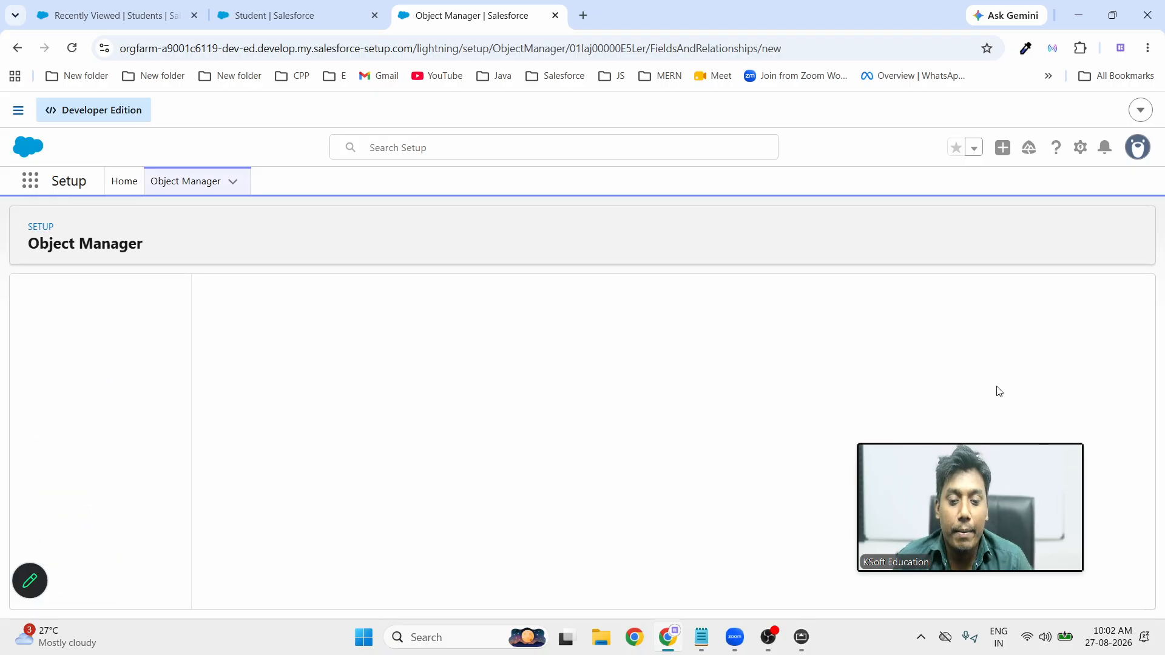
mouse_move(903, 562)
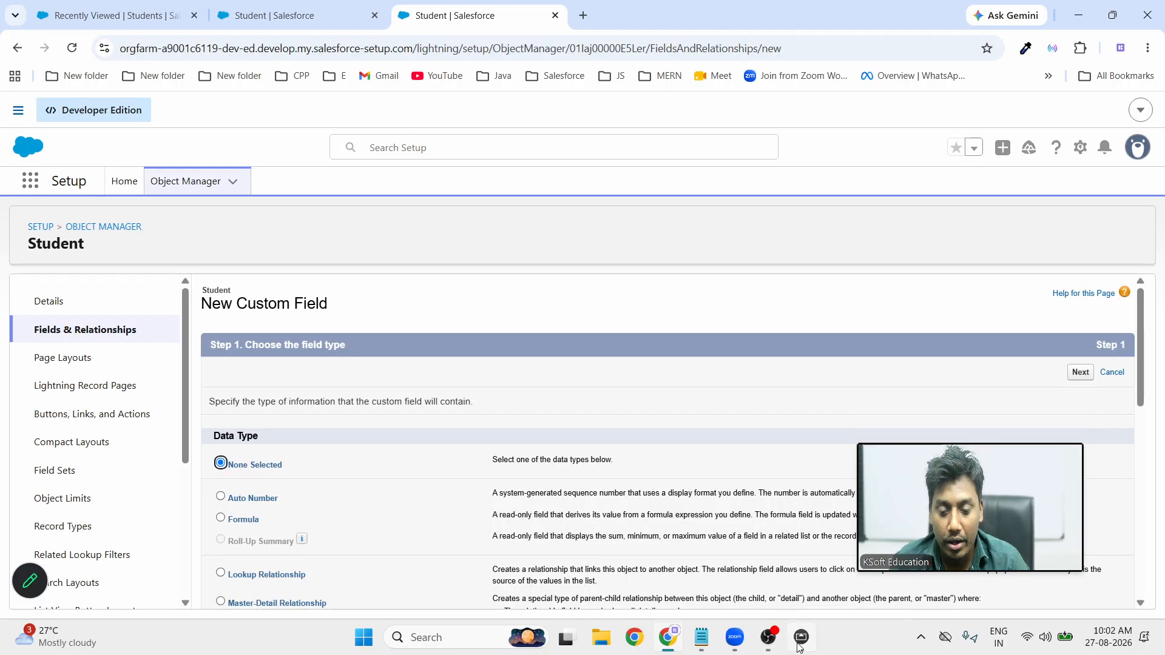
click(801, 637)
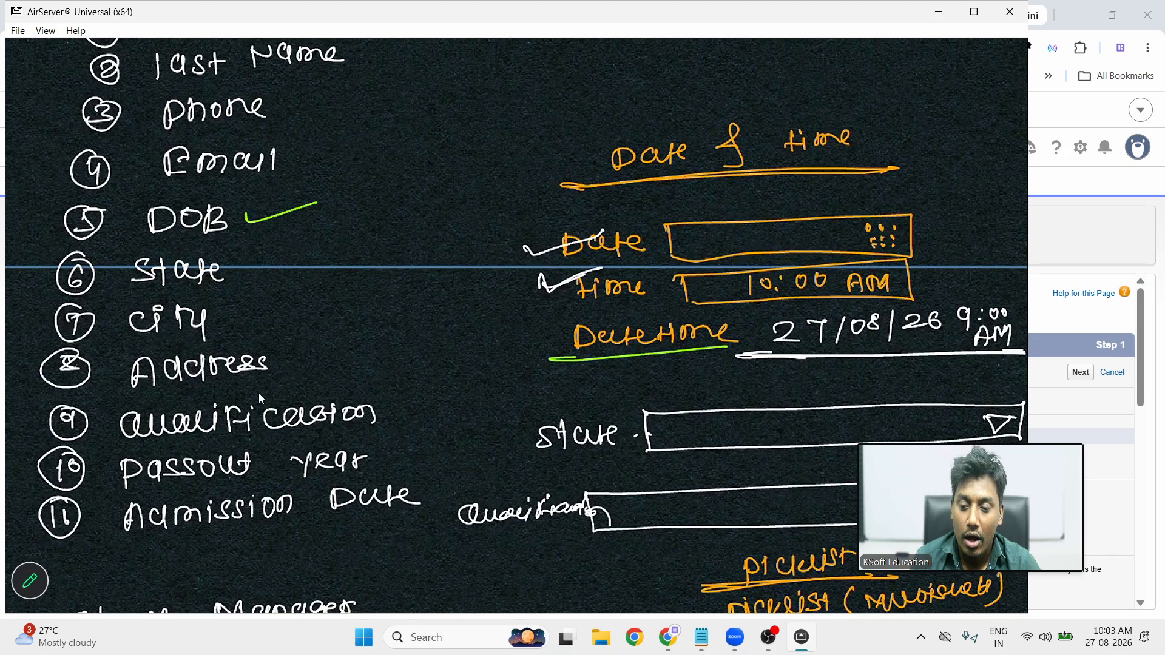
Minimize the whiteboard of planned Student fields to return to Salesforce
click(938, 11)
Create a new Picklist field labelled Qualification
scroll(366, 502, down, 8)
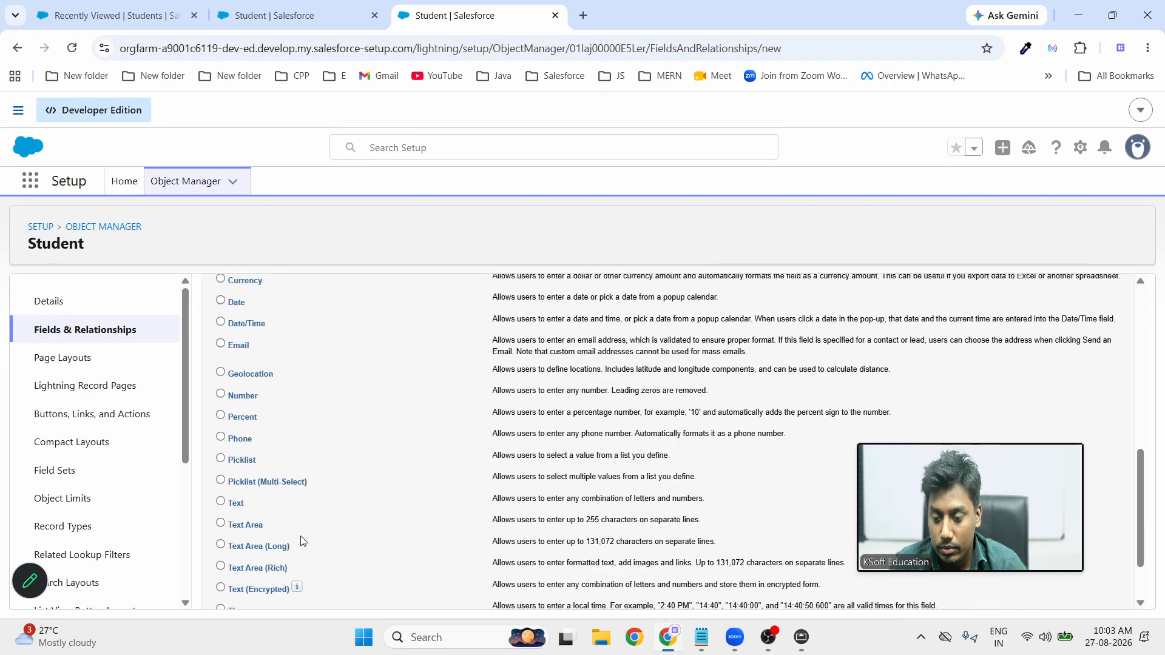
click(221, 459)
scroll(745, 443, down, 3)
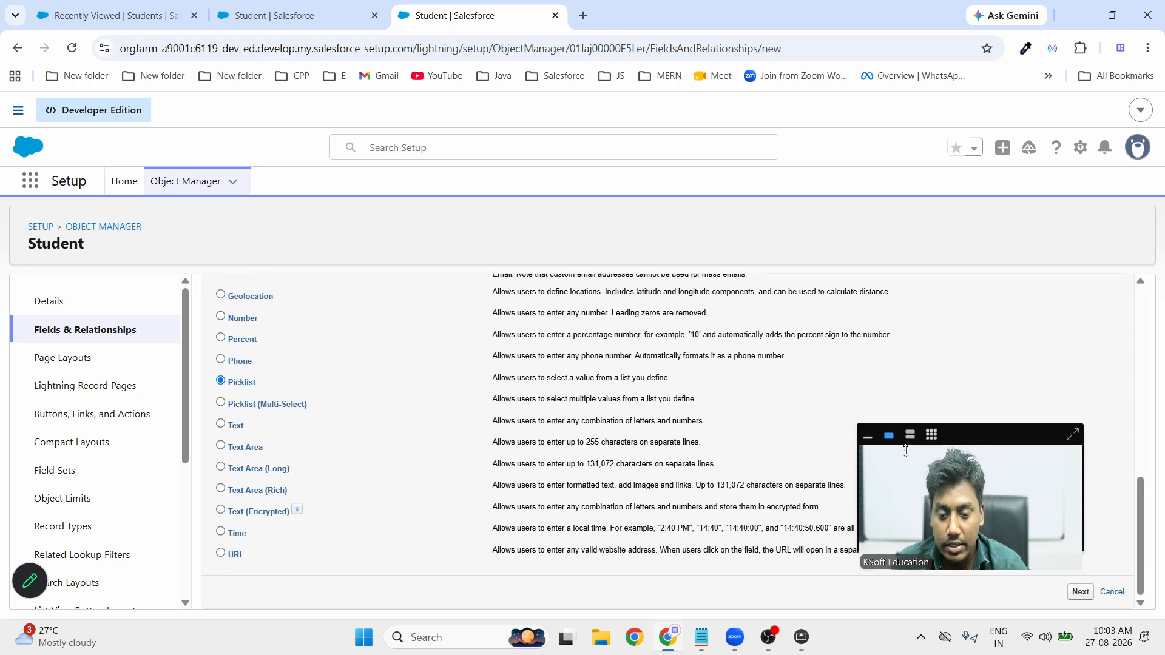
click(1081, 592)
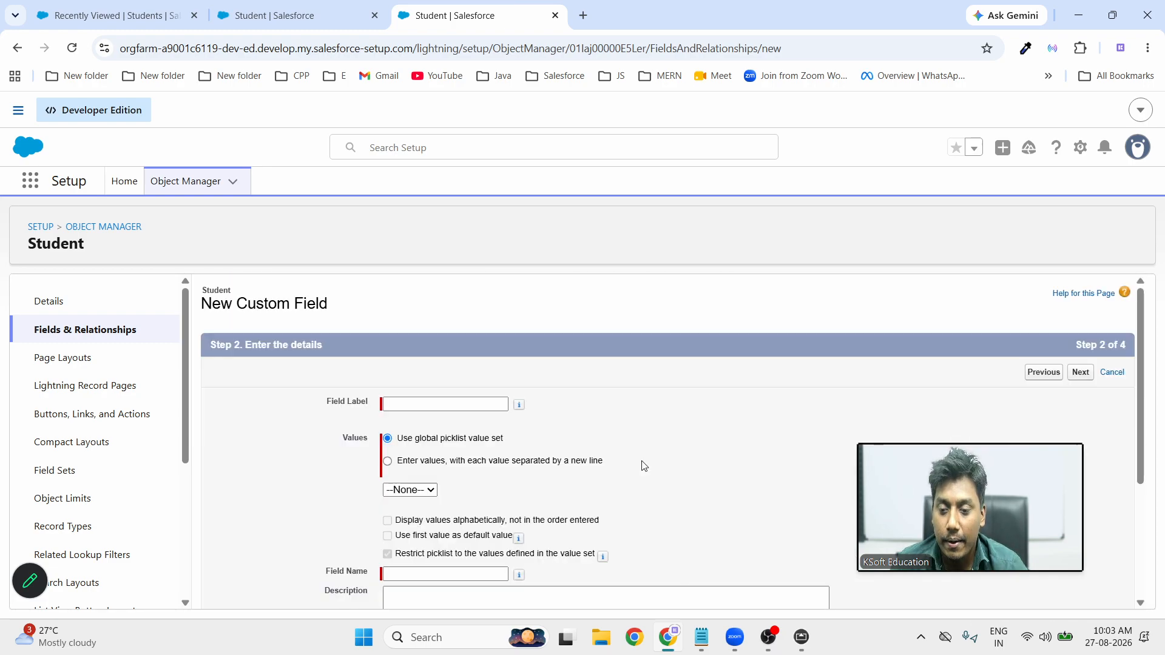
click(425, 409)
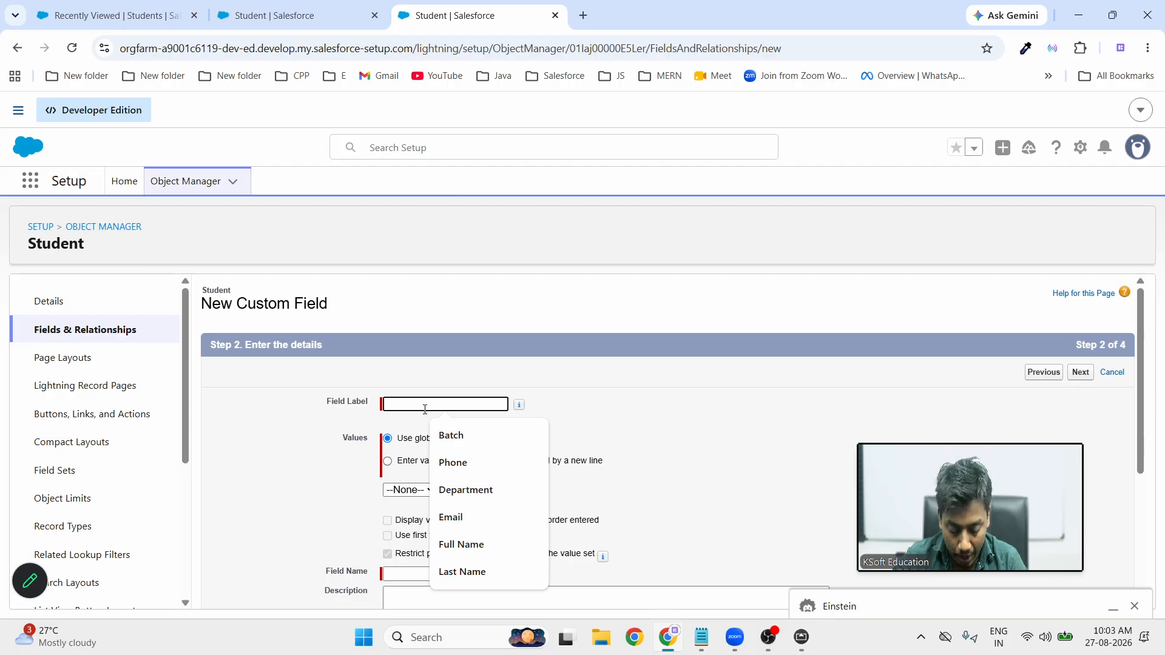
text(Qua)
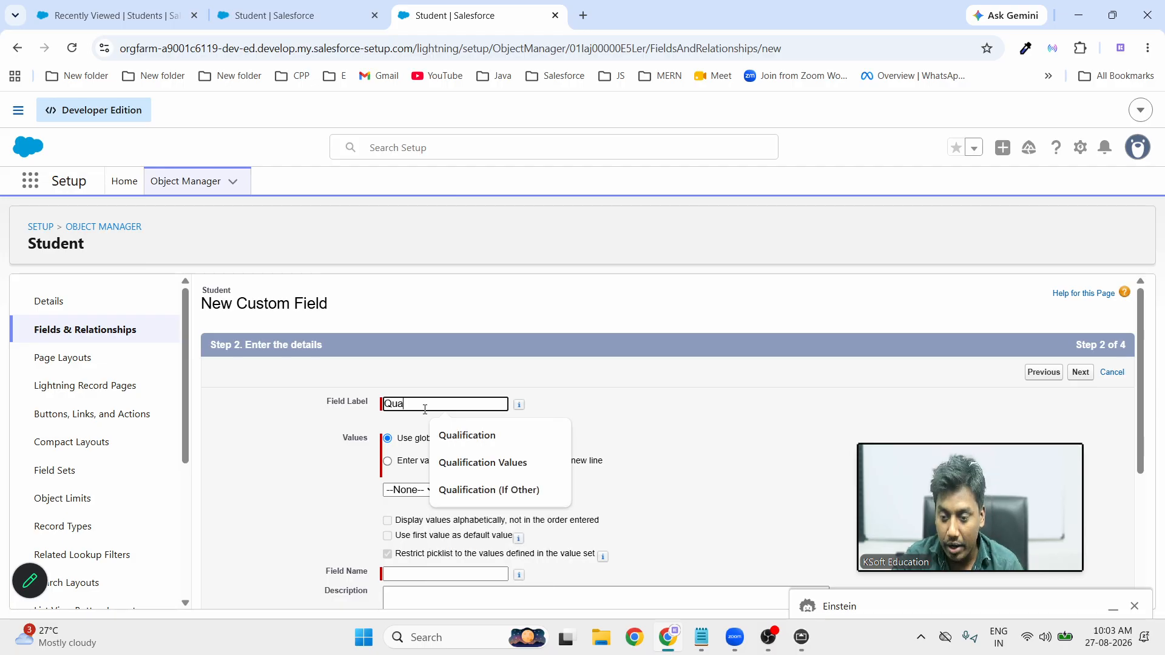
text(lification)
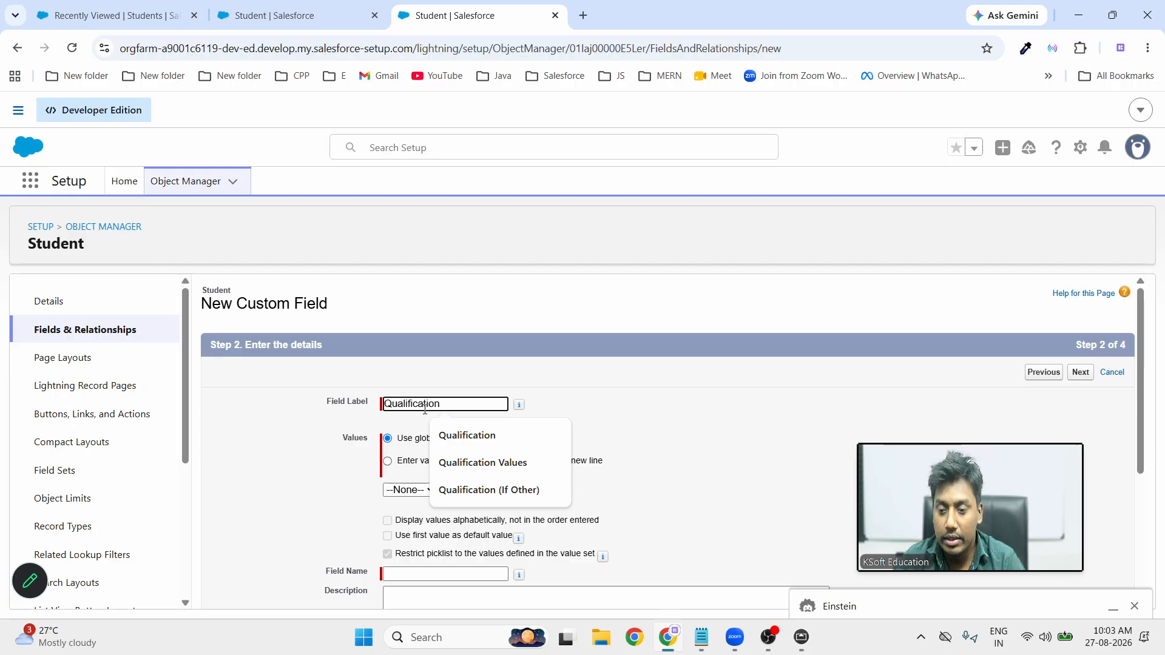
click(650, 390)
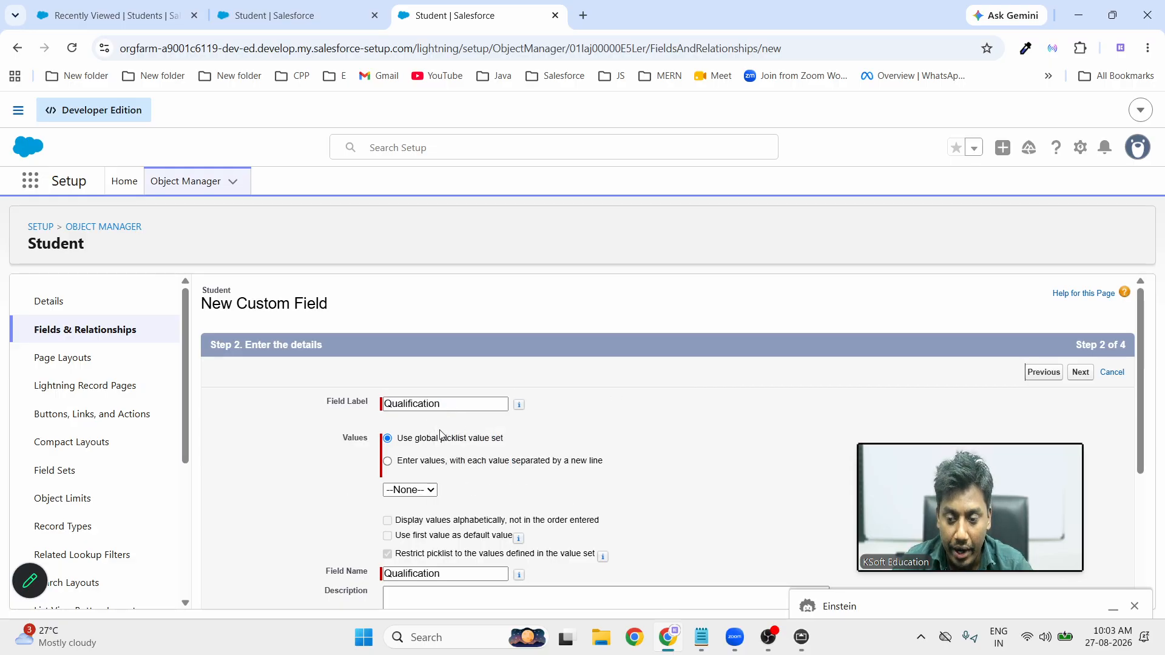
Enter the first Qualification values, from BE/Btech through MCON, one per line
click(403, 459)
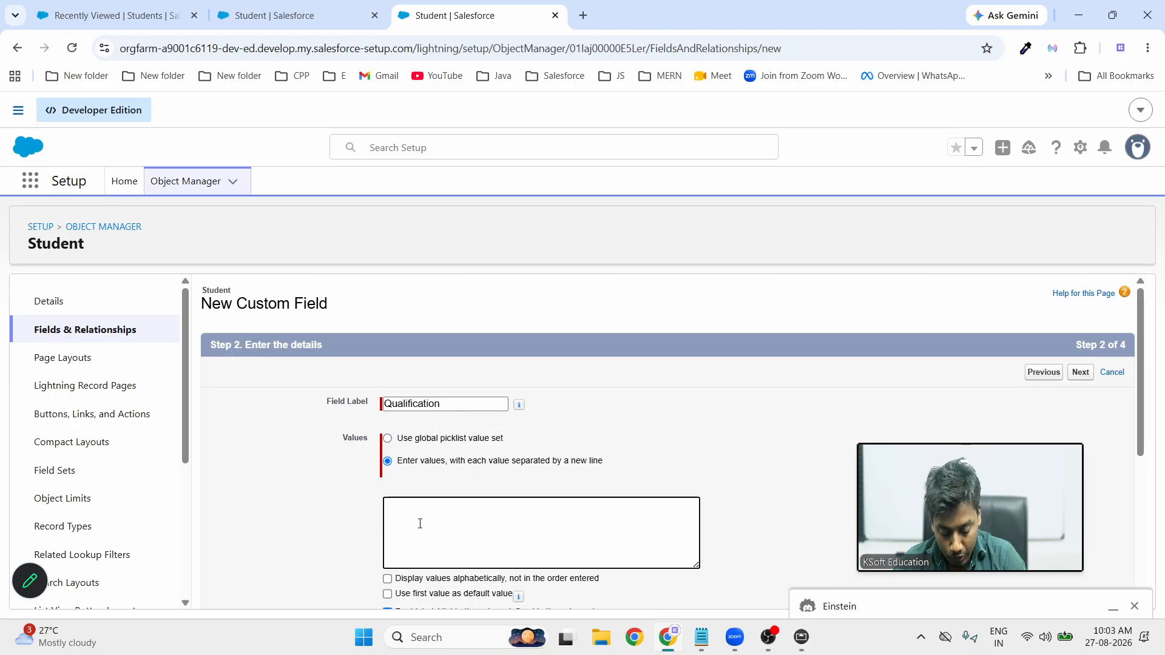
click(420, 523)
text(BE)
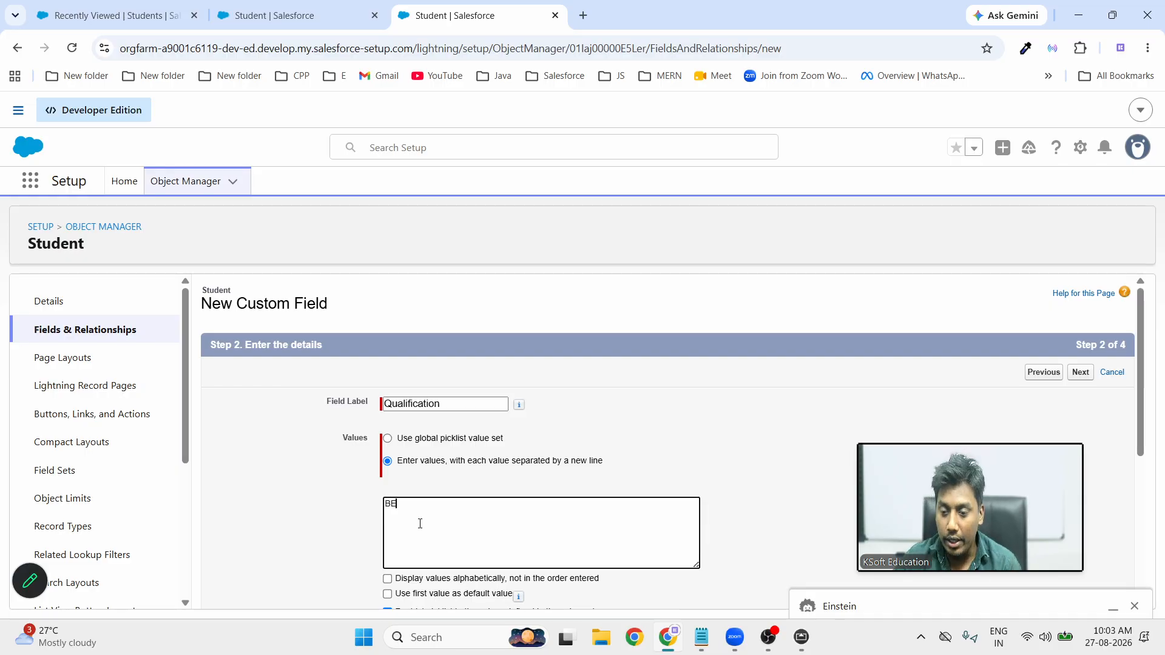
text(/Bt)
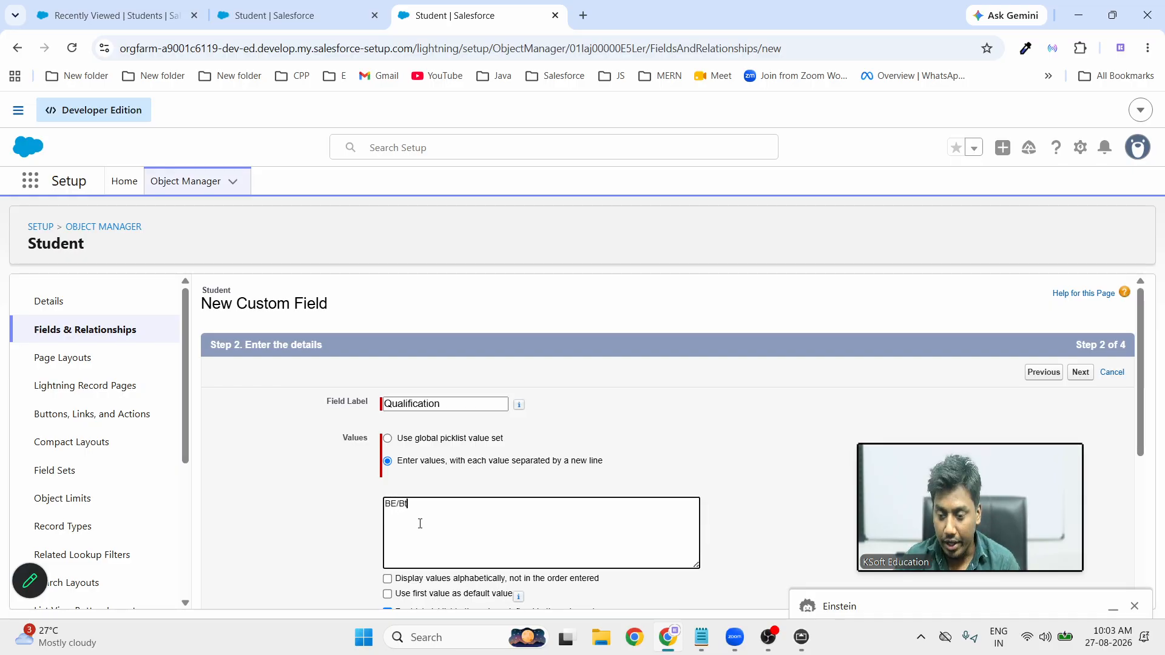
text(ech)
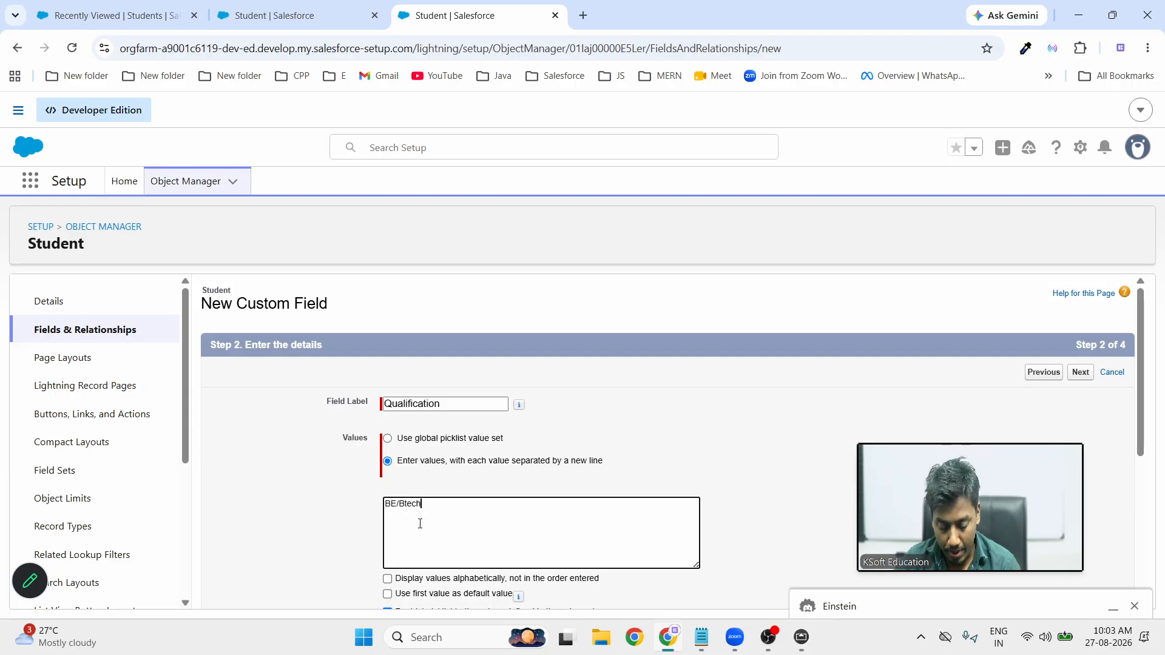
text(ME/)
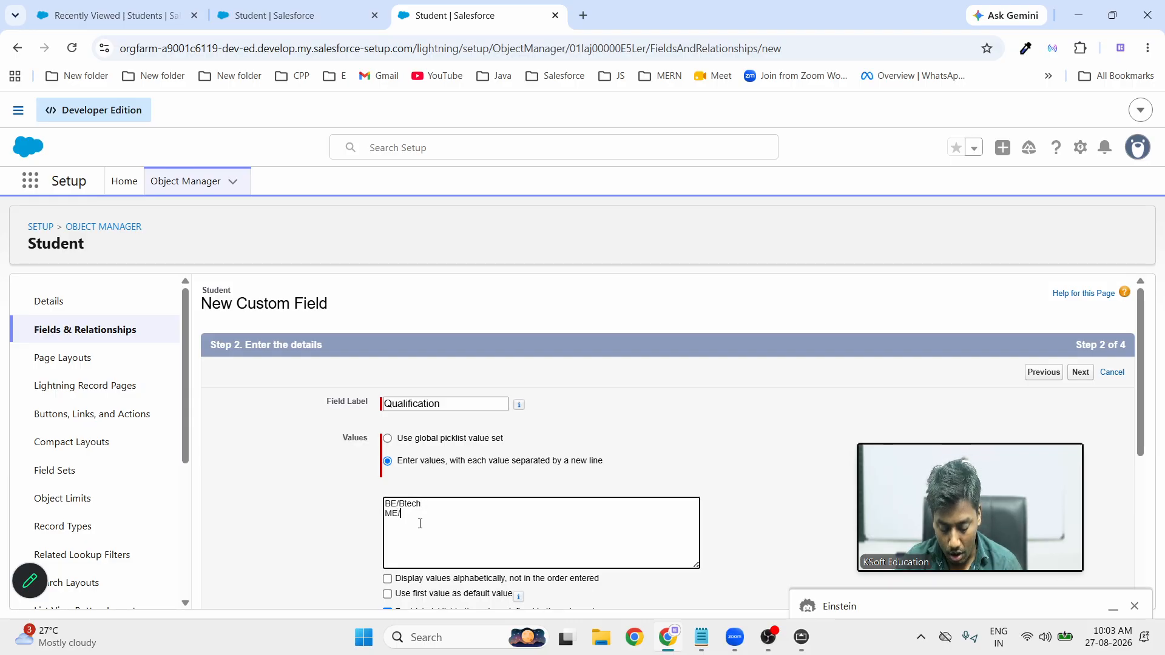
text(MTech)
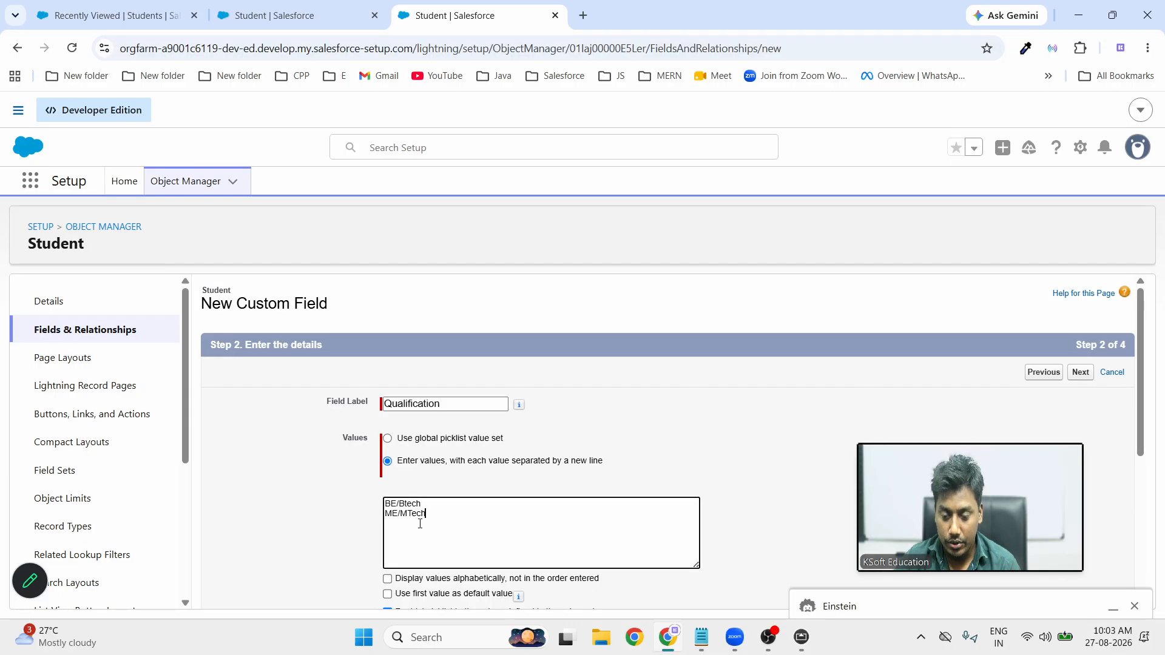
text(M)
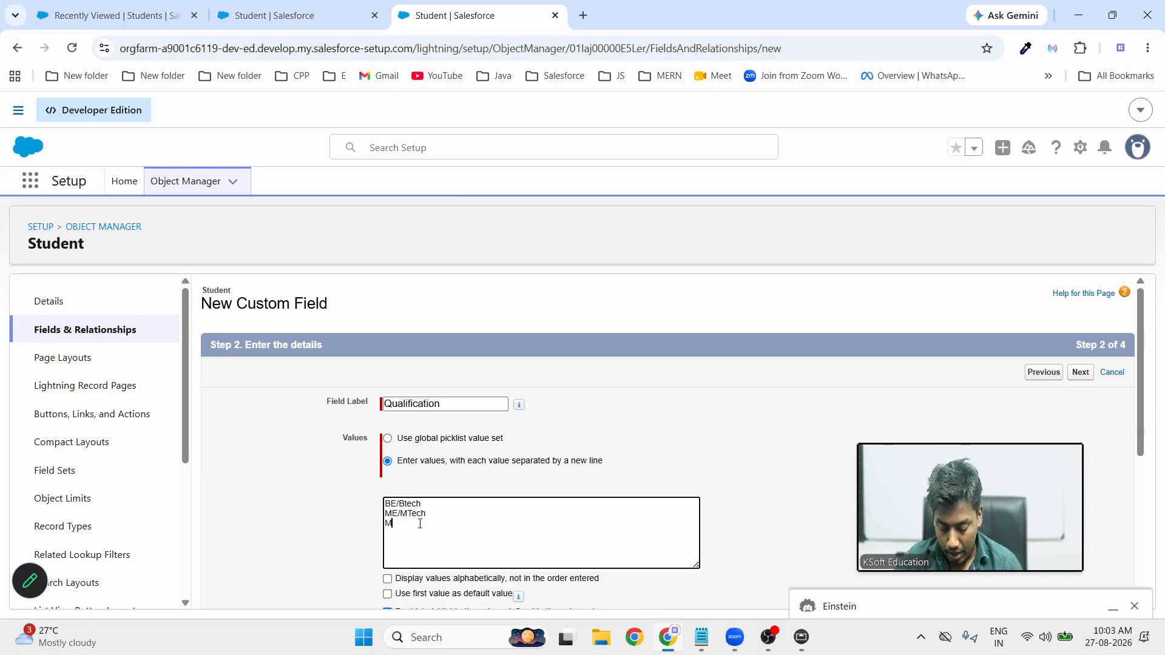
text(CaA)
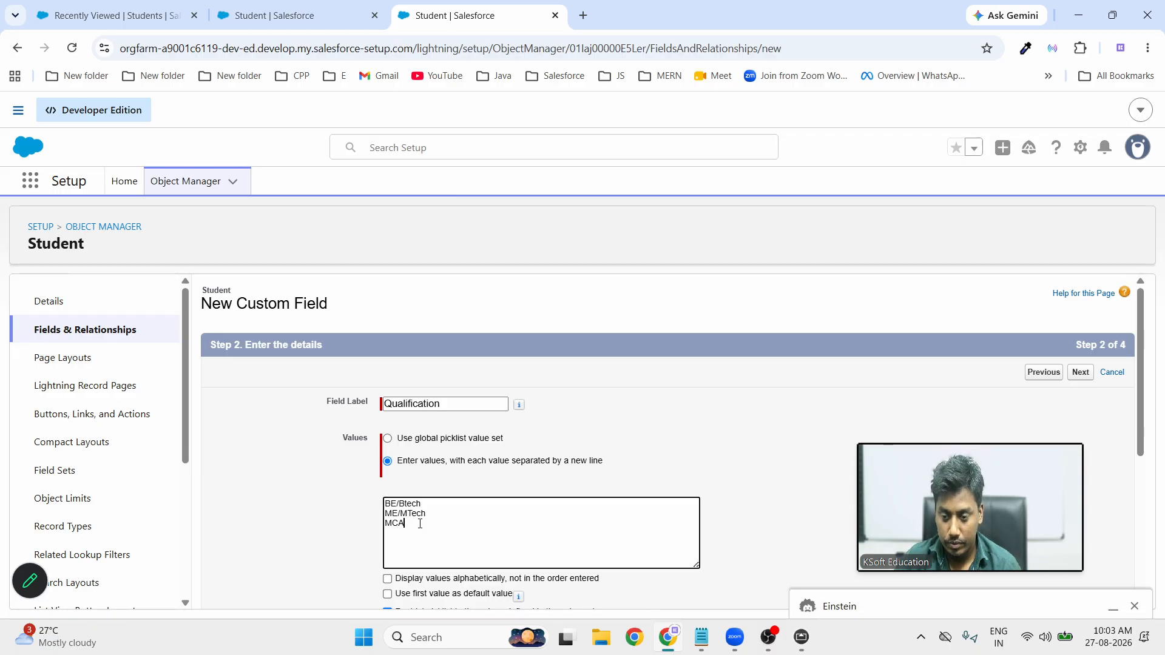
text(MSC)
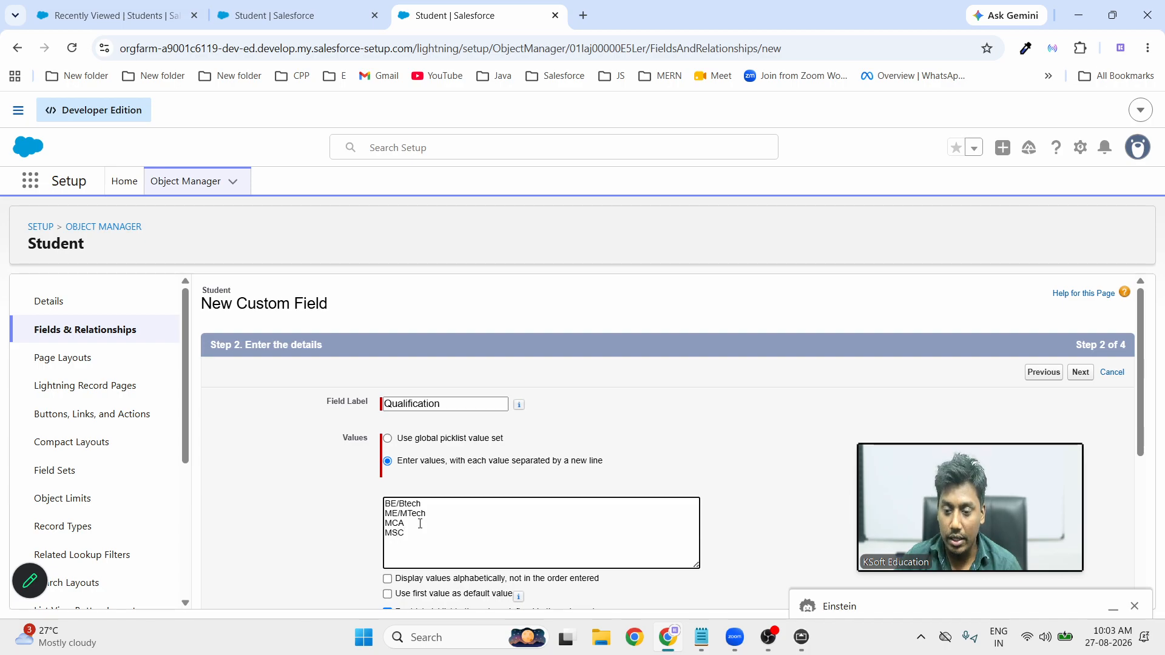
text(MCON)
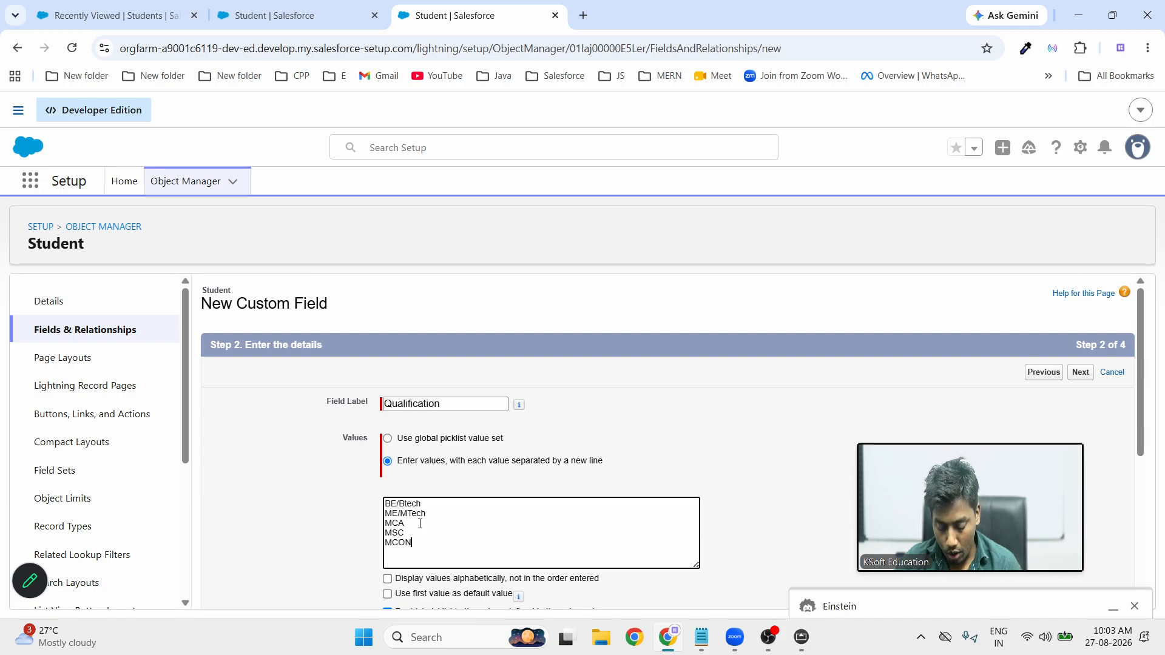
key(Return)
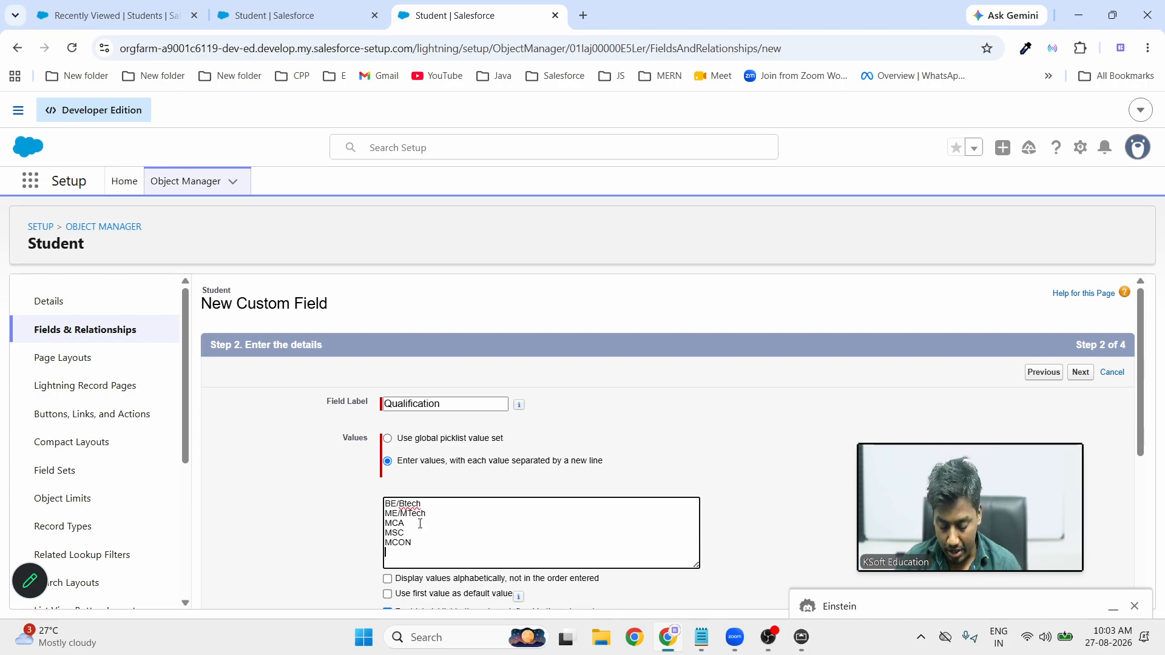
Add BSC, BCA, BCS, BA, BCOM and Other as further Qualification values
text(BSC)
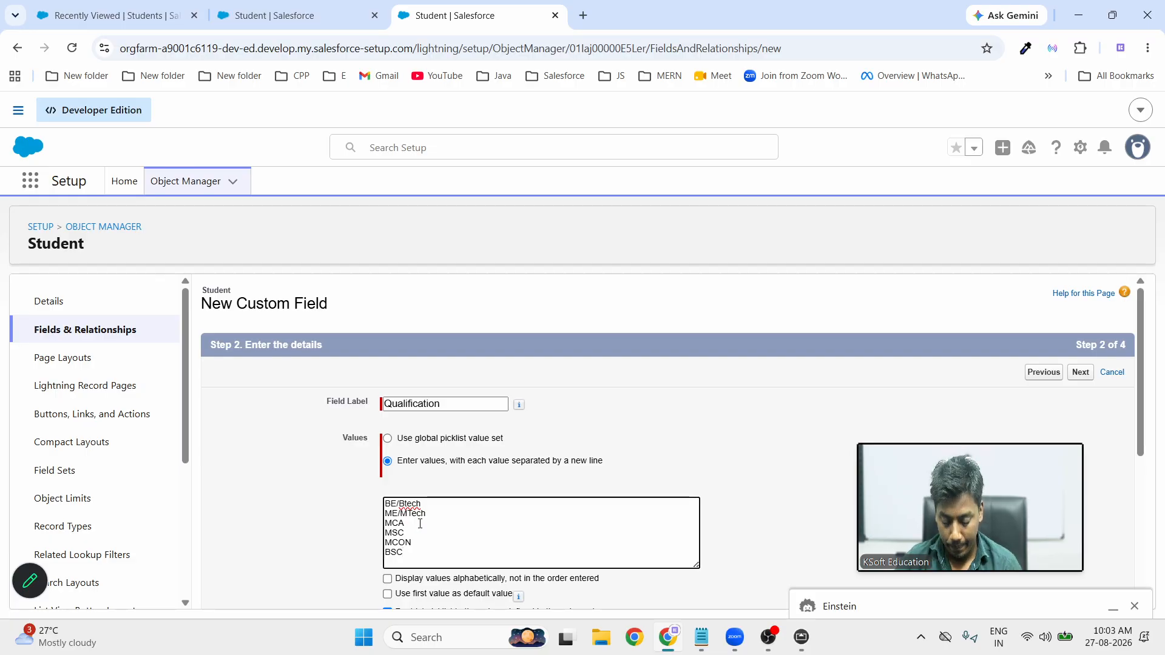
key(Return)
text(BCA)
key(Return)
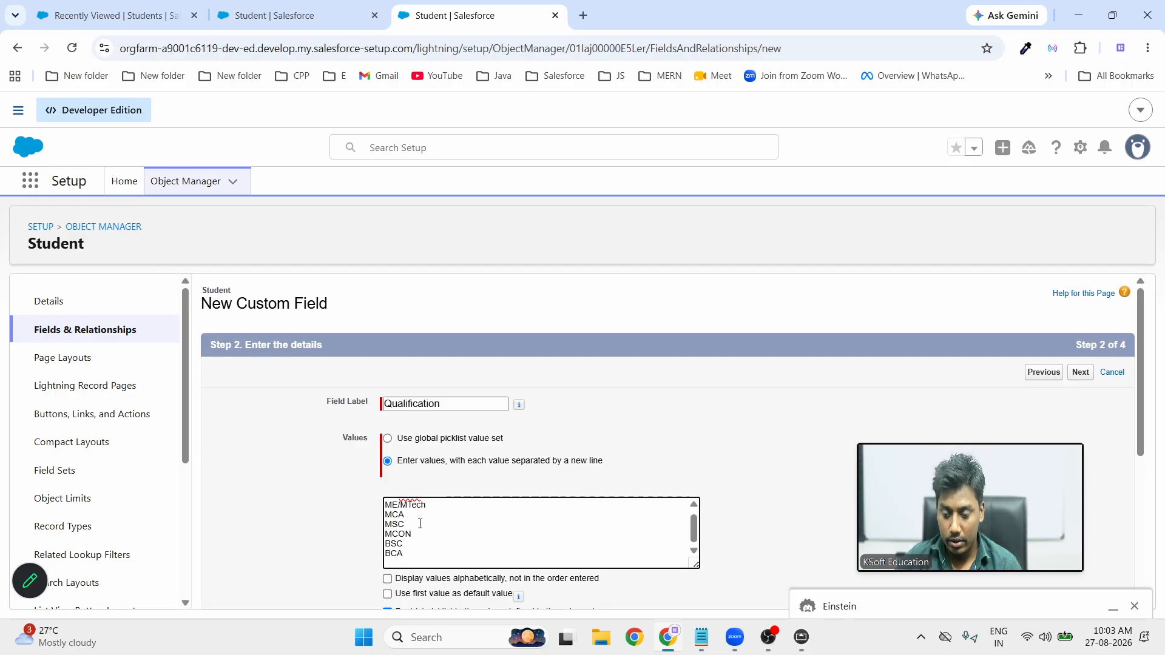
text(BSC)
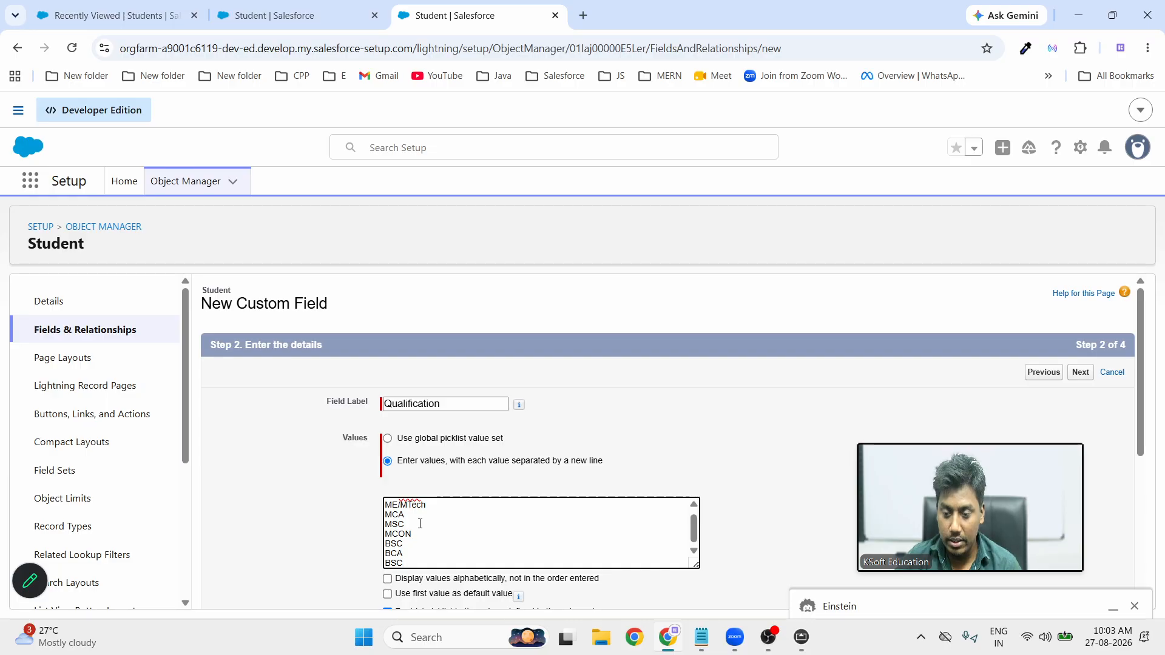
key(BackSpace)
key(BackSpace)
text(CS)
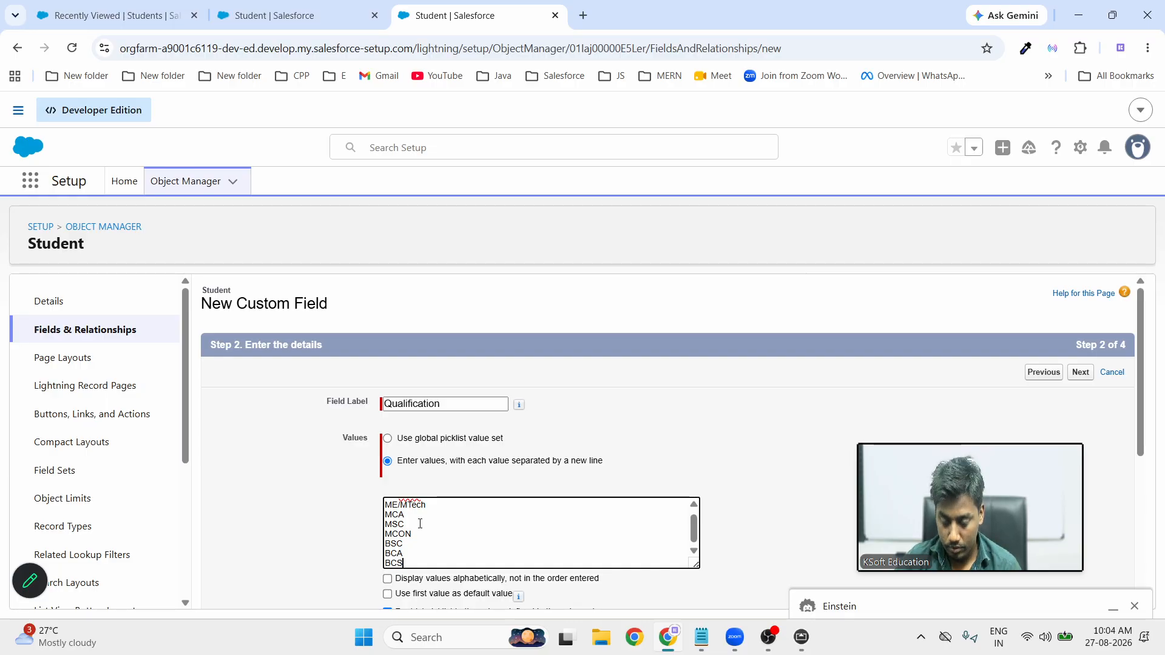
key(Return)
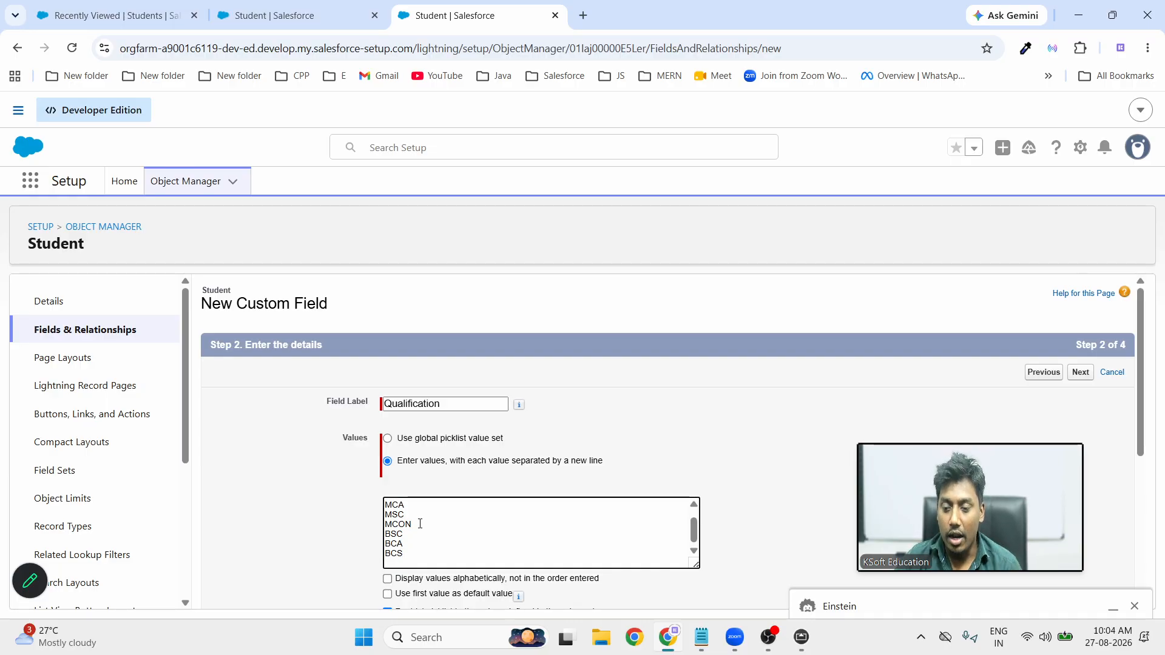
text(BA)
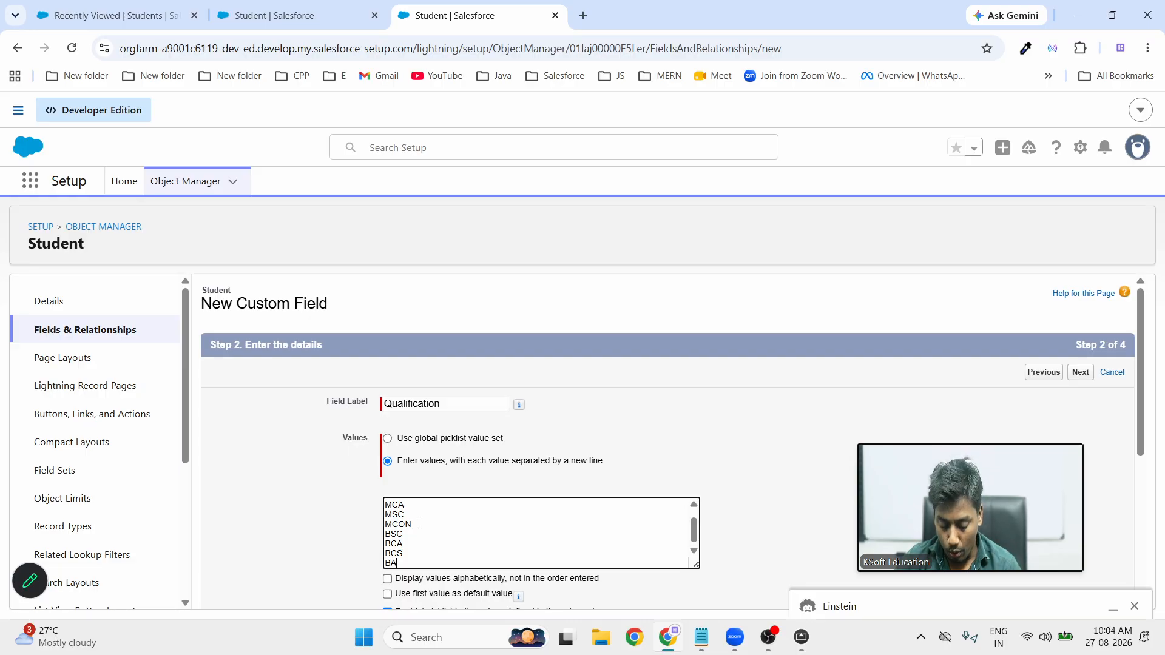
key(Return)
text(BCO)
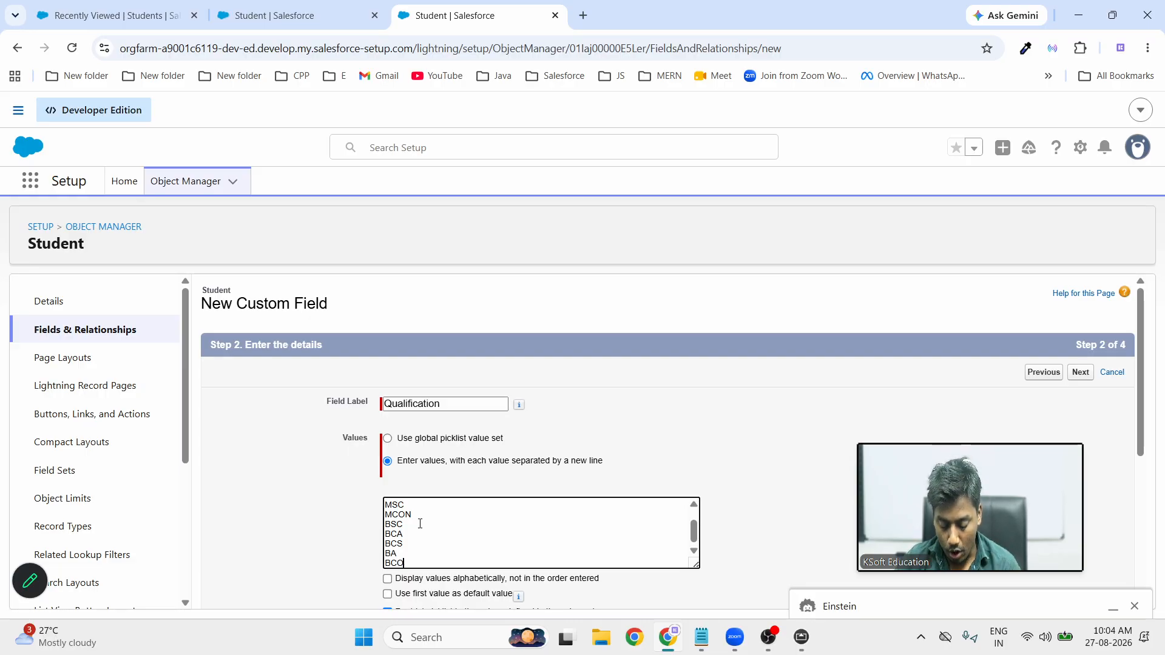
text(M)
key(Return)
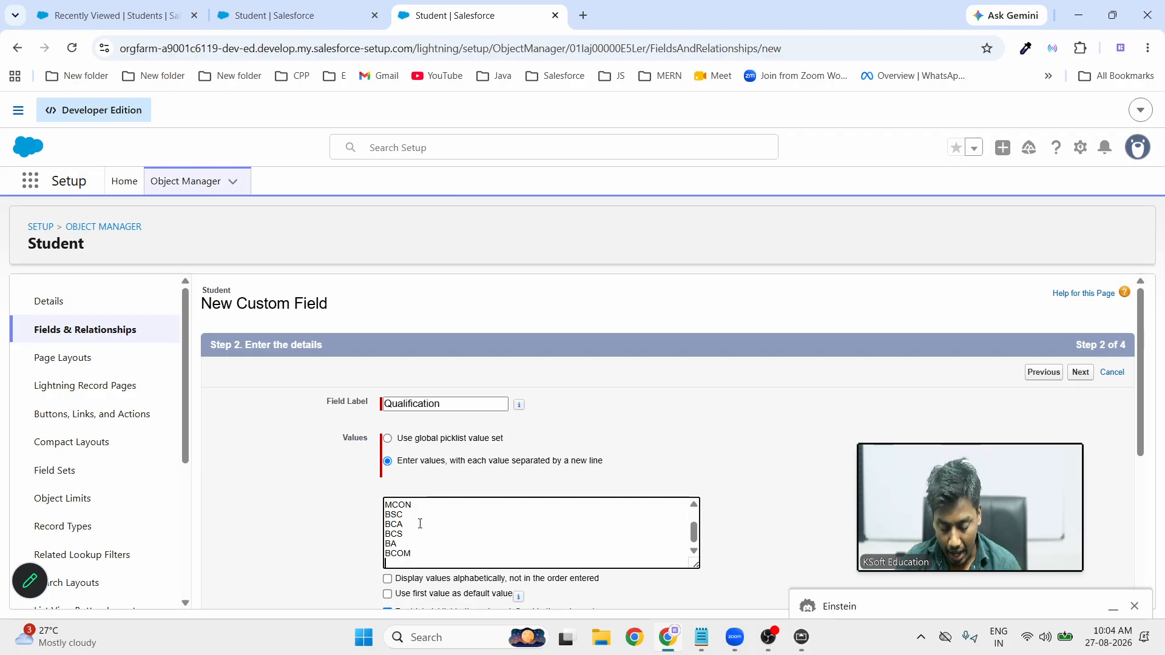
text(Other)
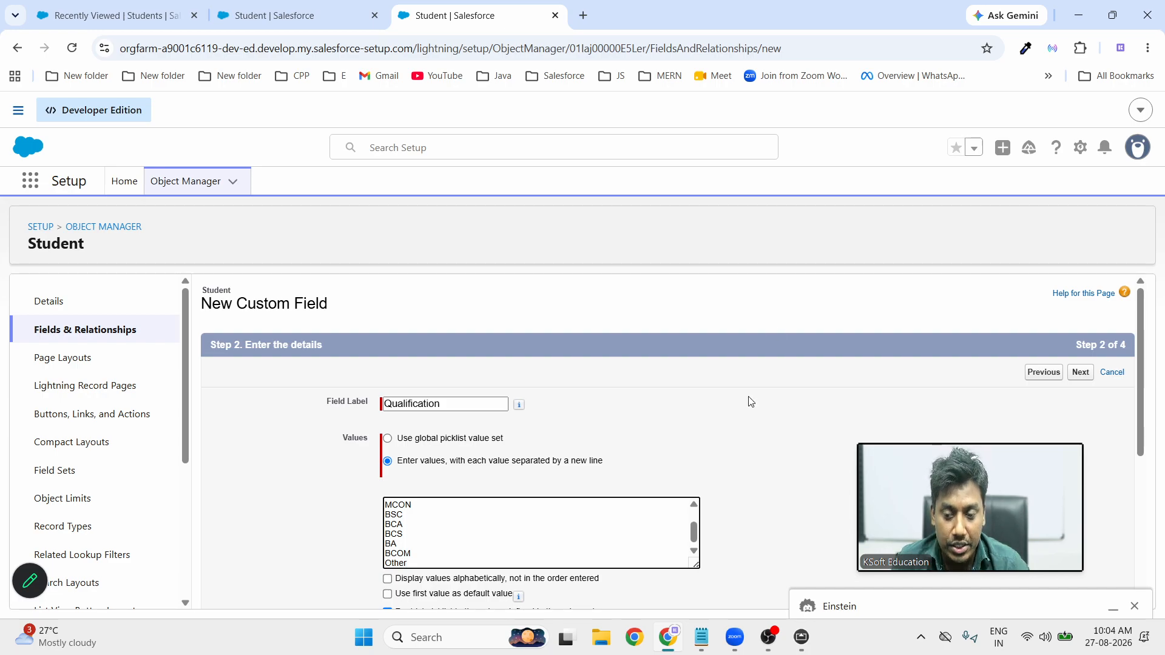
scroll(517, 450, down, 3)
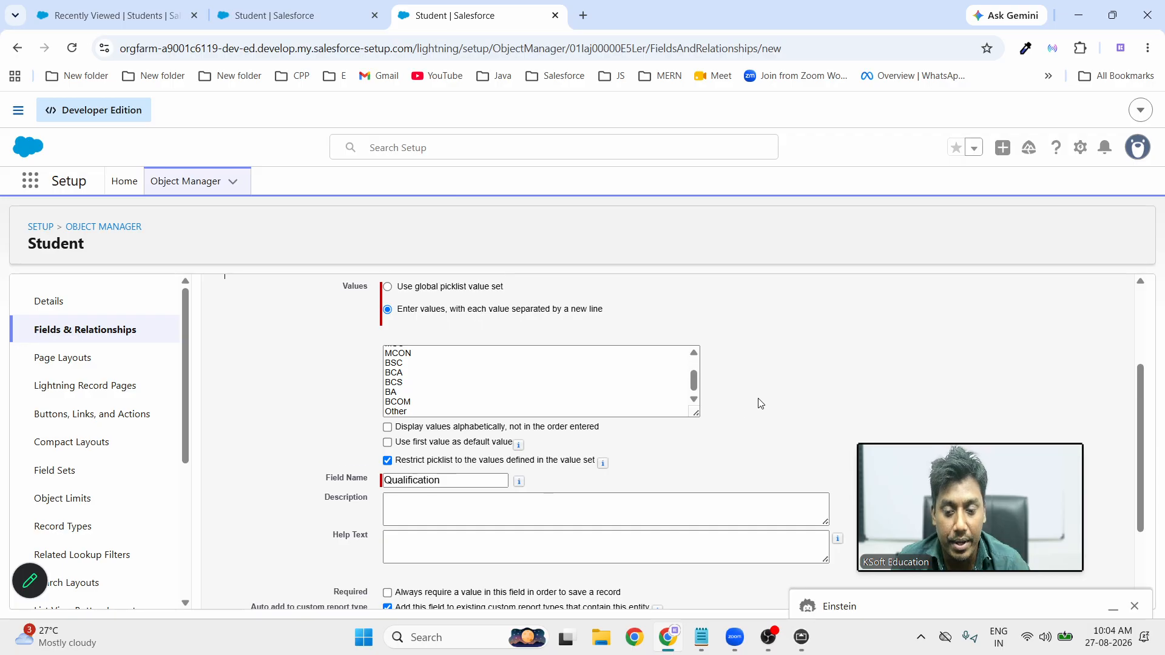
scroll(760, 403, down, 2)
scroll(771, 398, up, 5)
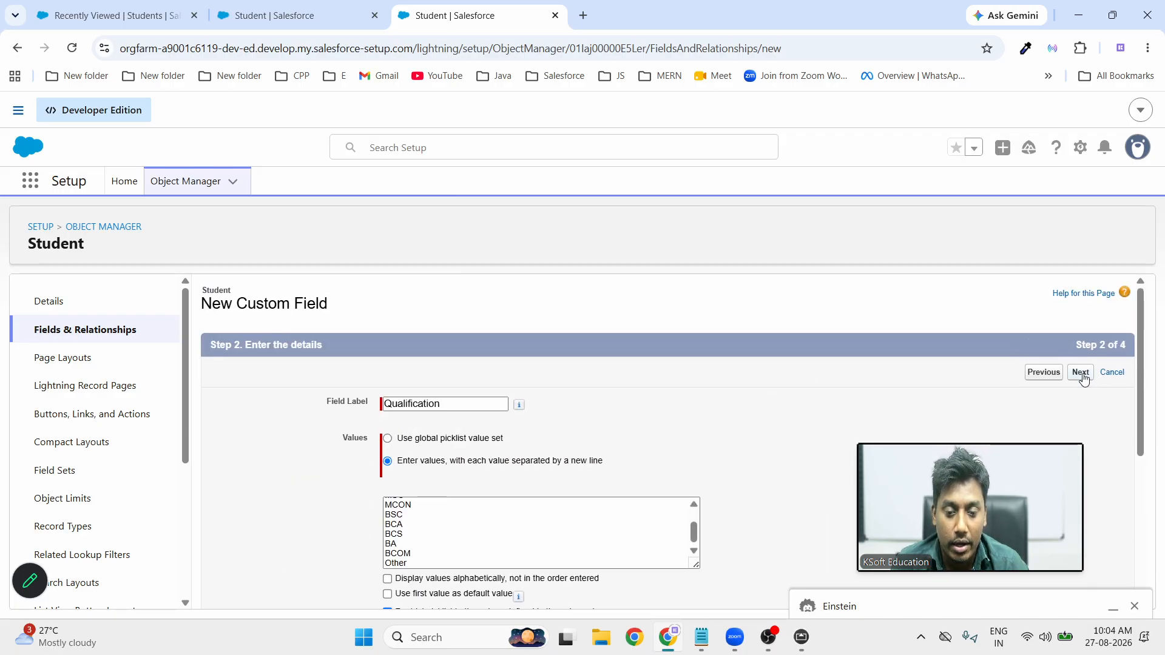
Close the Einstein panel and take Qualification through security and page layouts to Save & New
click(1134, 606)
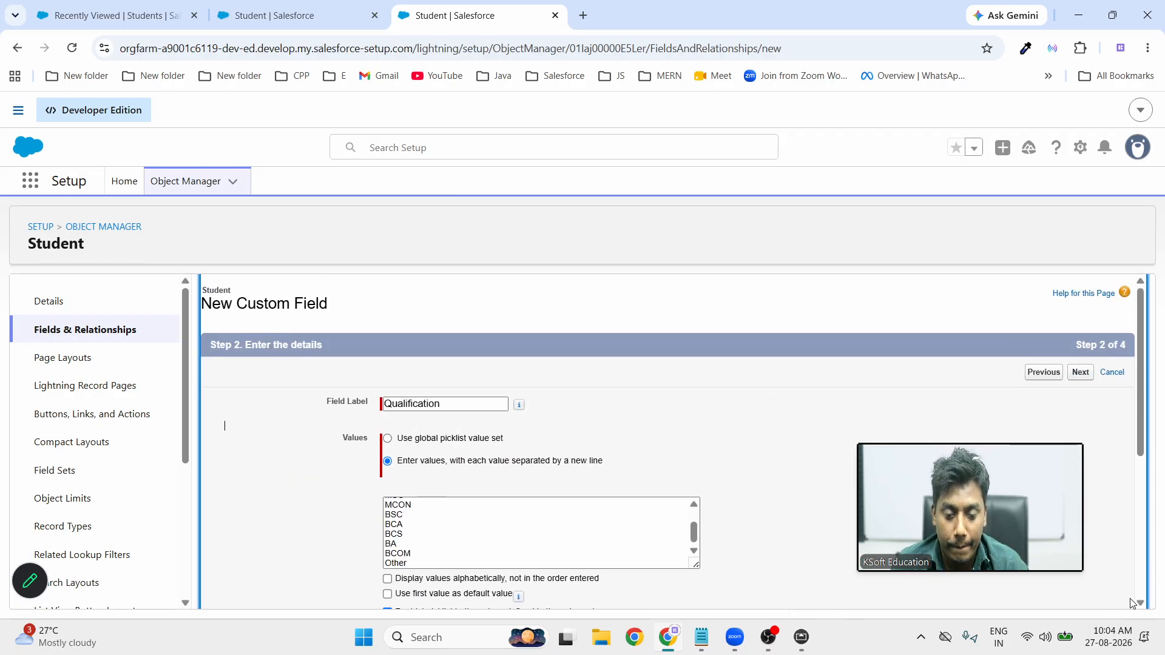
click(1082, 372)
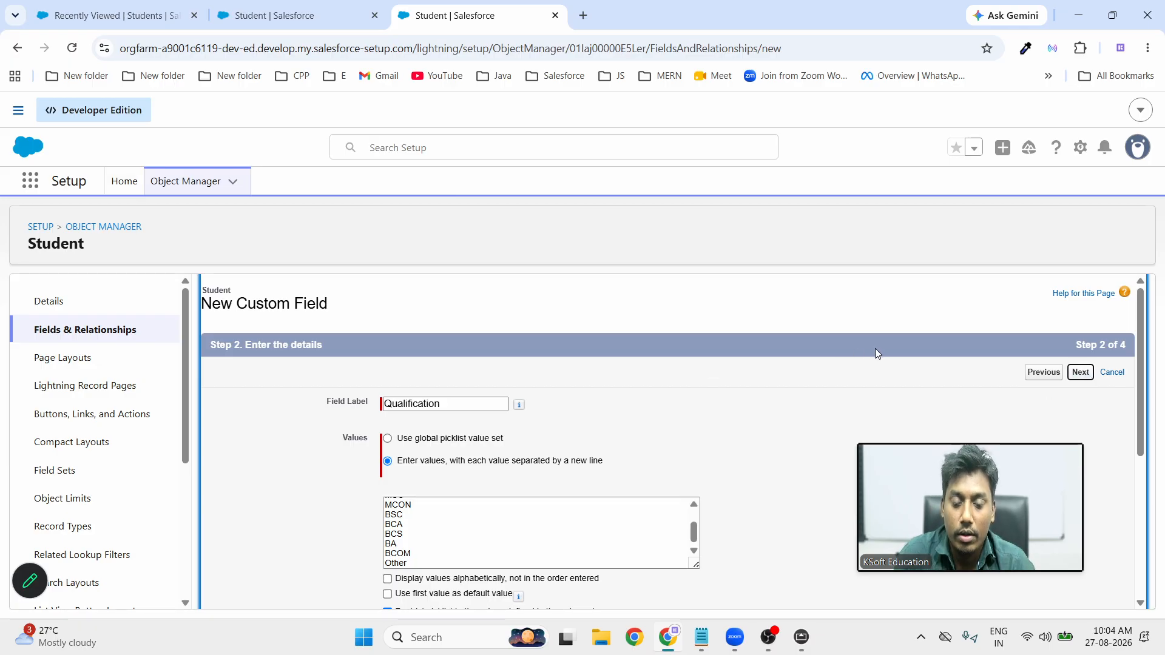
click(1081, 372)
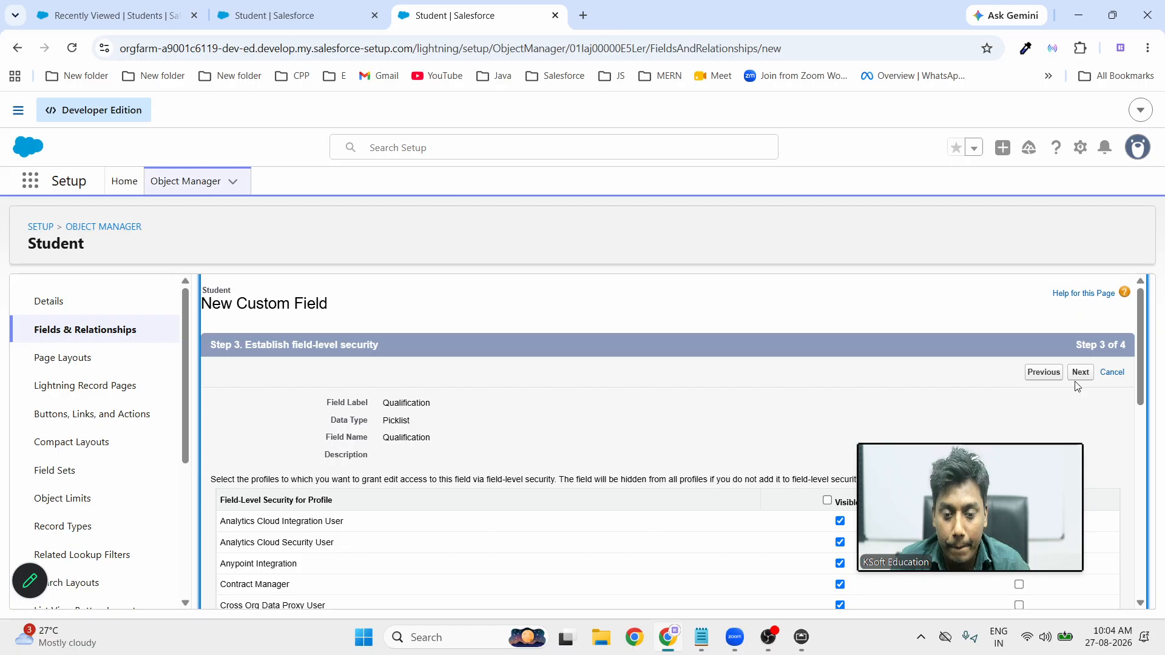
click(1081, 372)
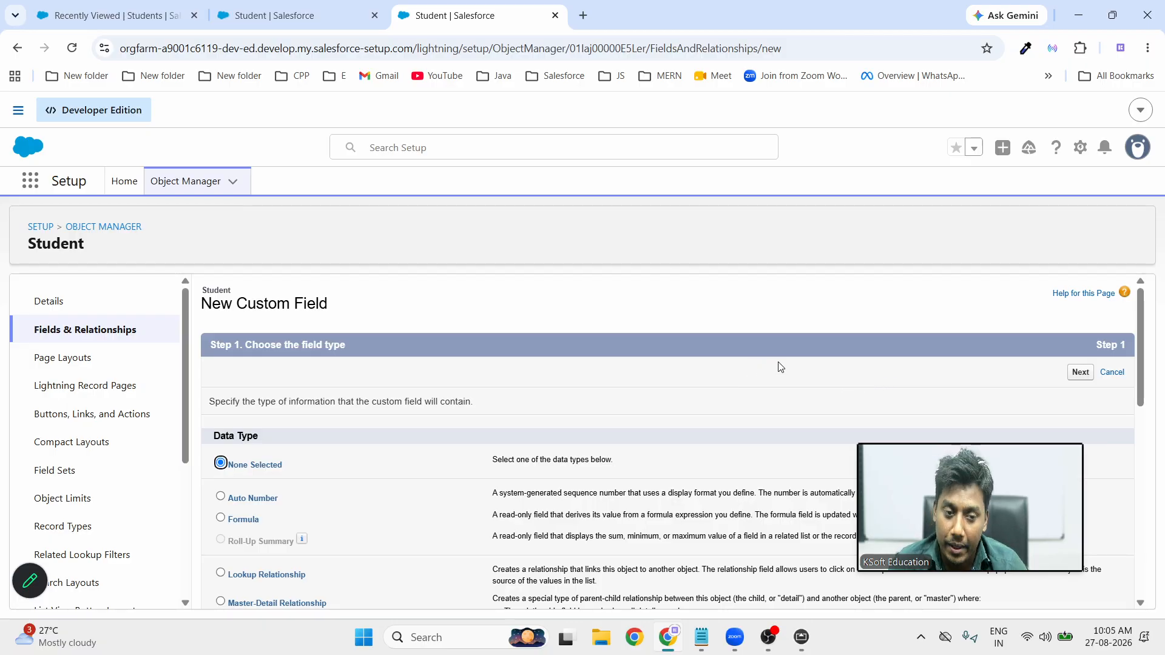
Make the new field a Text field labelled 'Qualification (If Other)'
scroll(642, 370, down, 15)
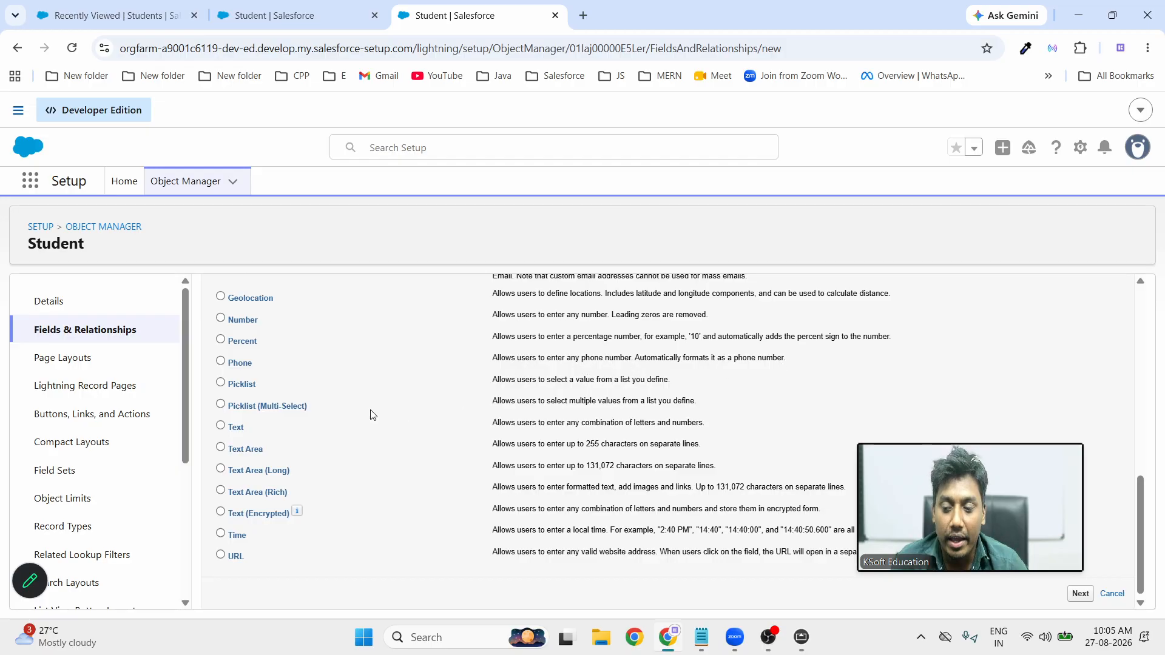
click(220, 428)
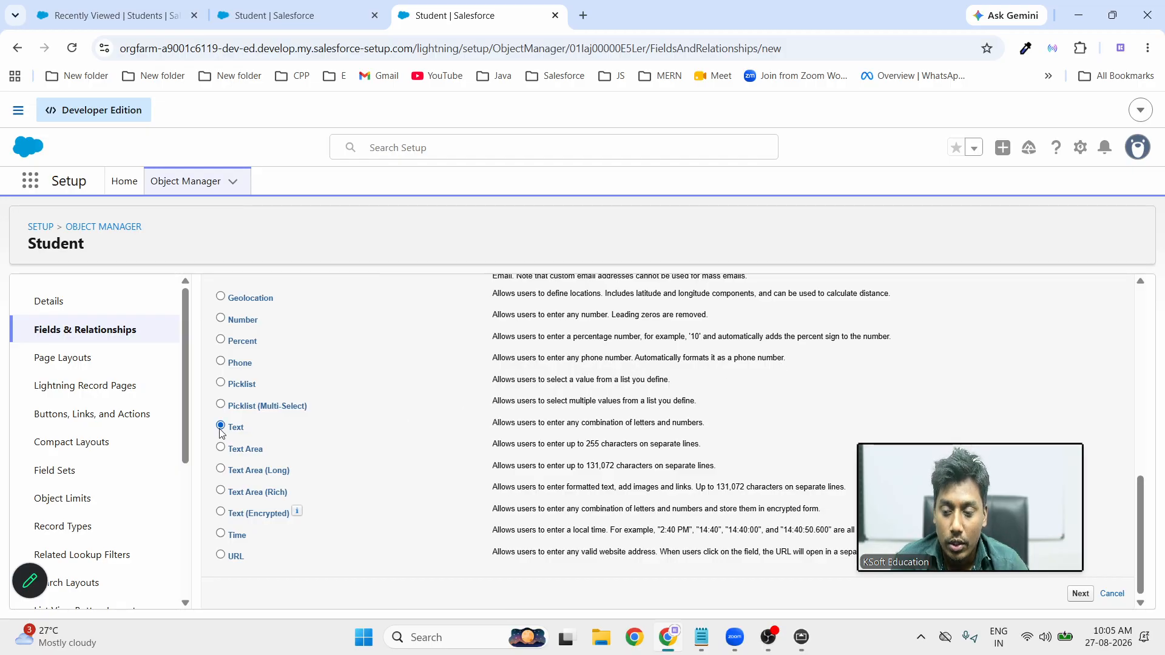
click(1079, 594)
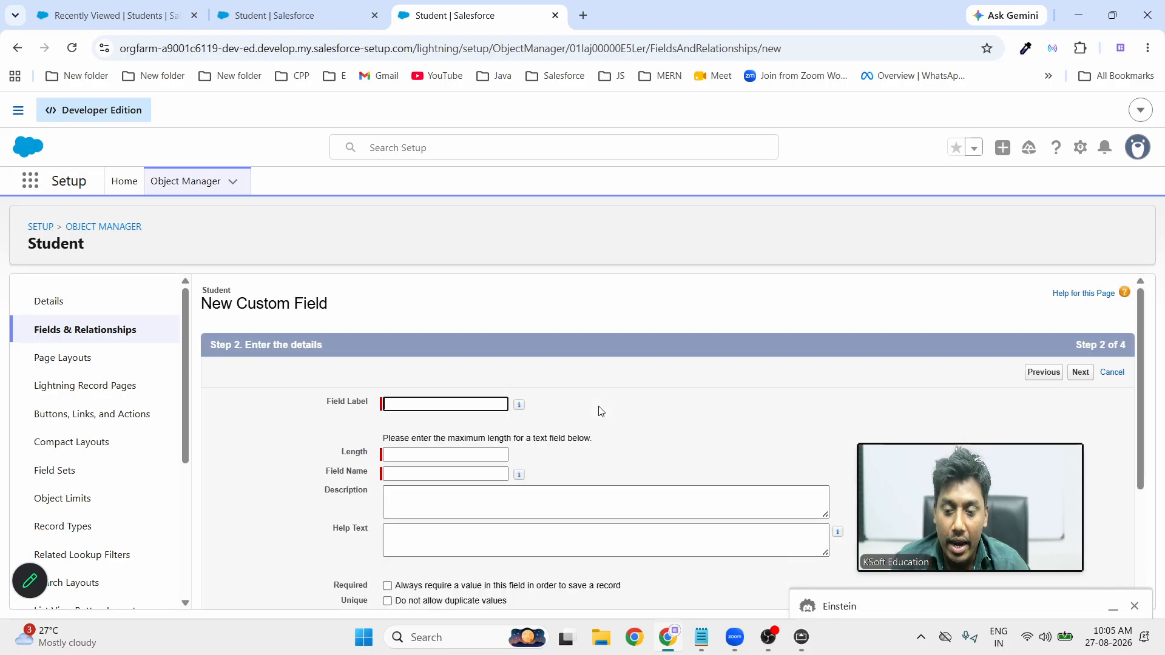
click(445, 404)
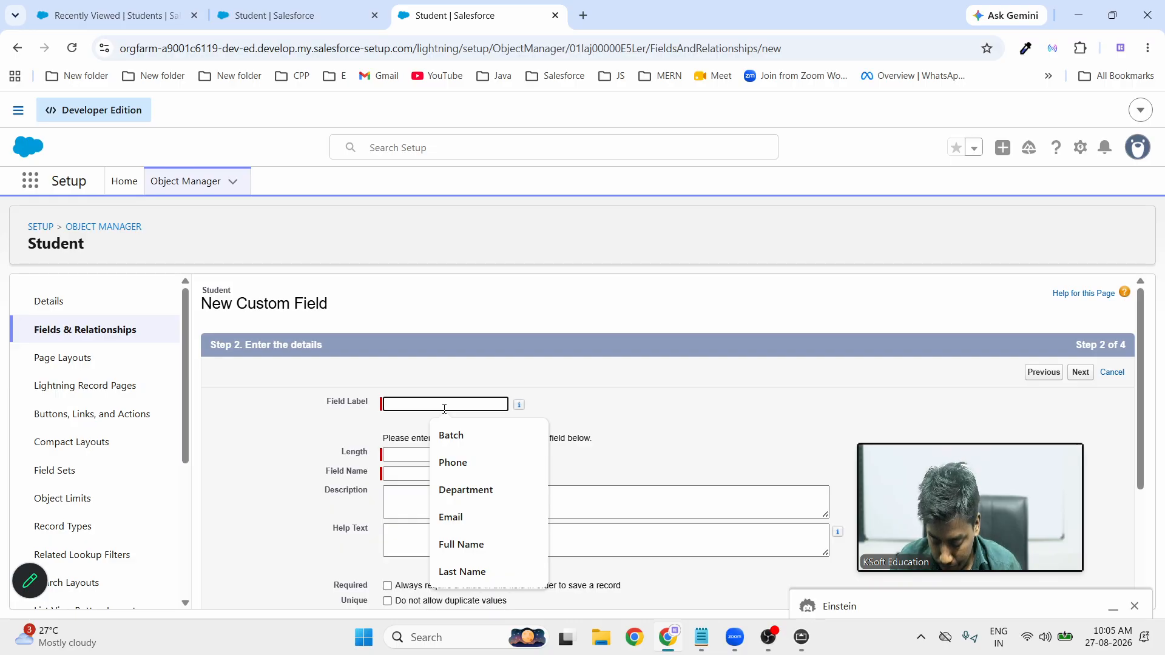
text(Qu)
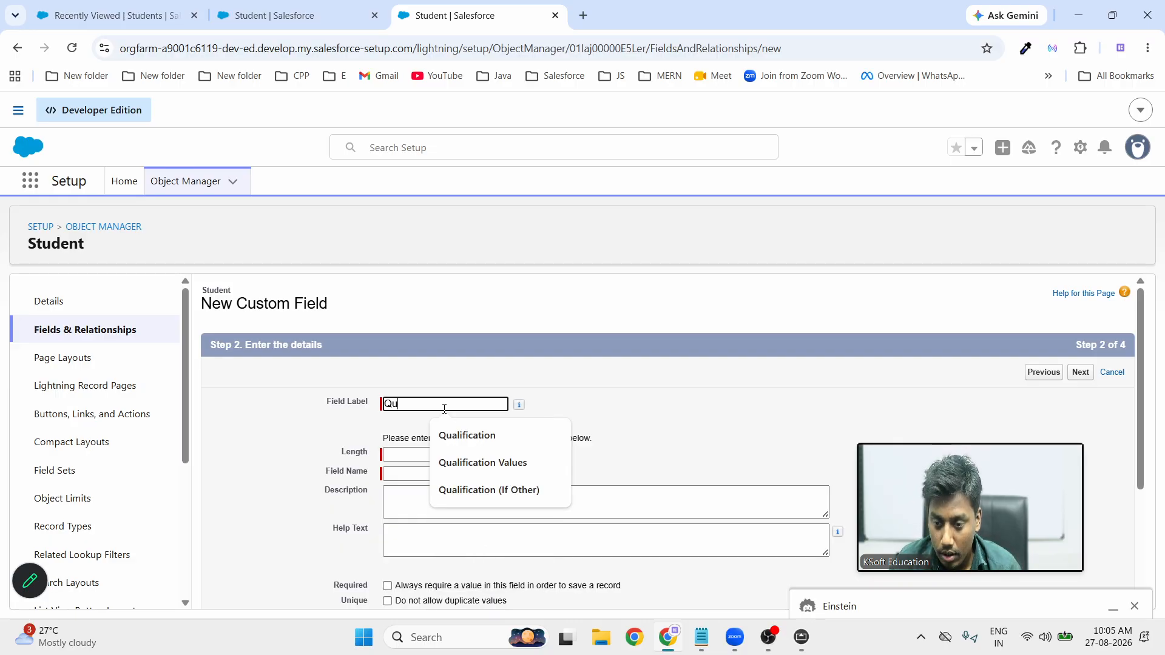
text(alifi)
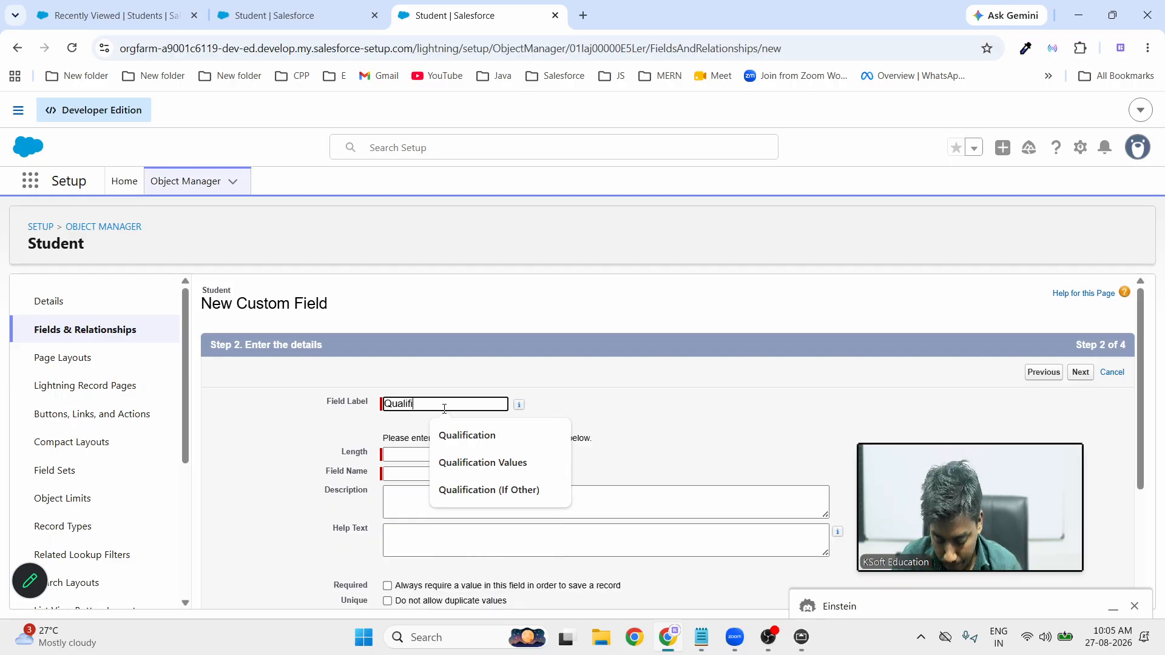
text(cation )
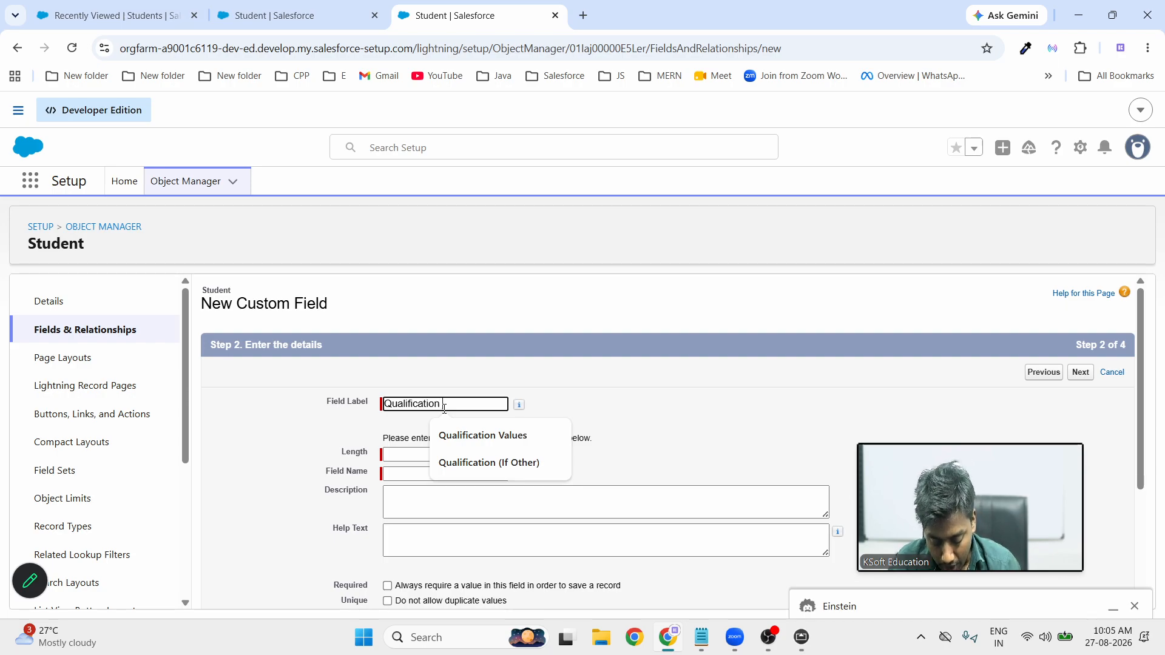
text((If)
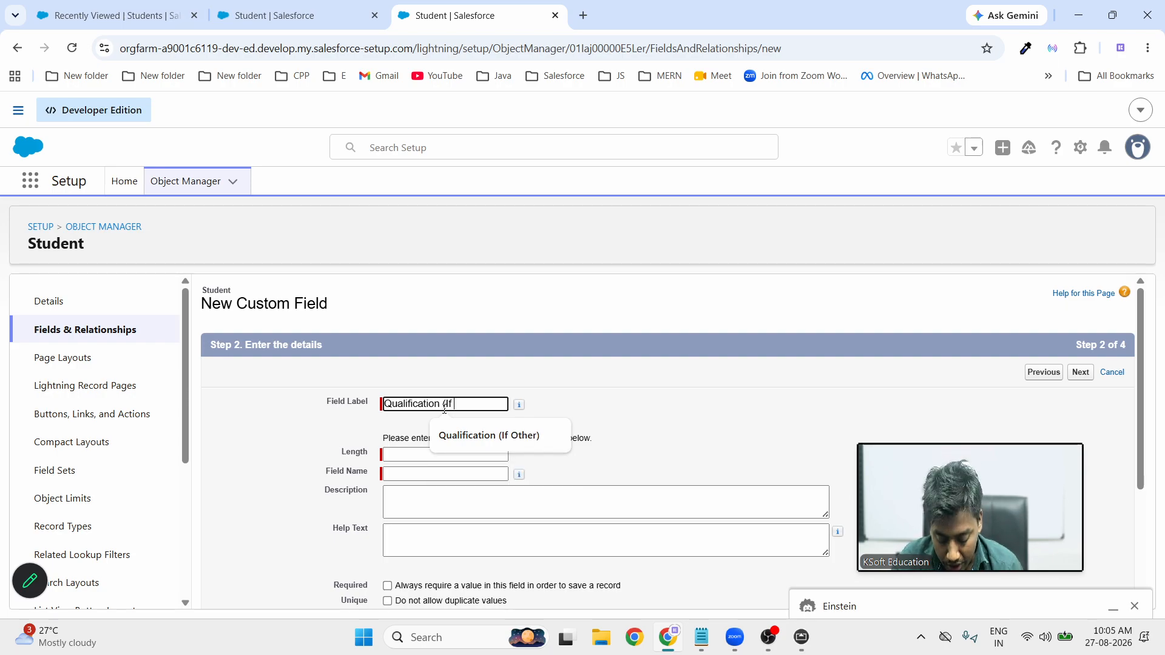
text( Other)
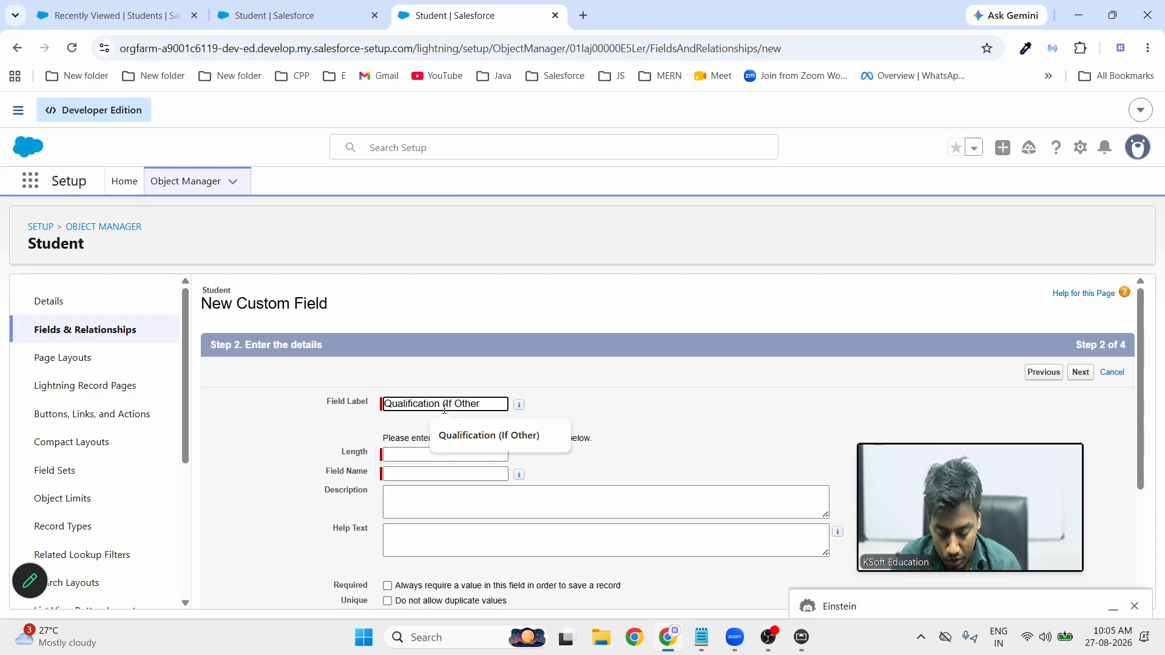
text())
click(648, 432)
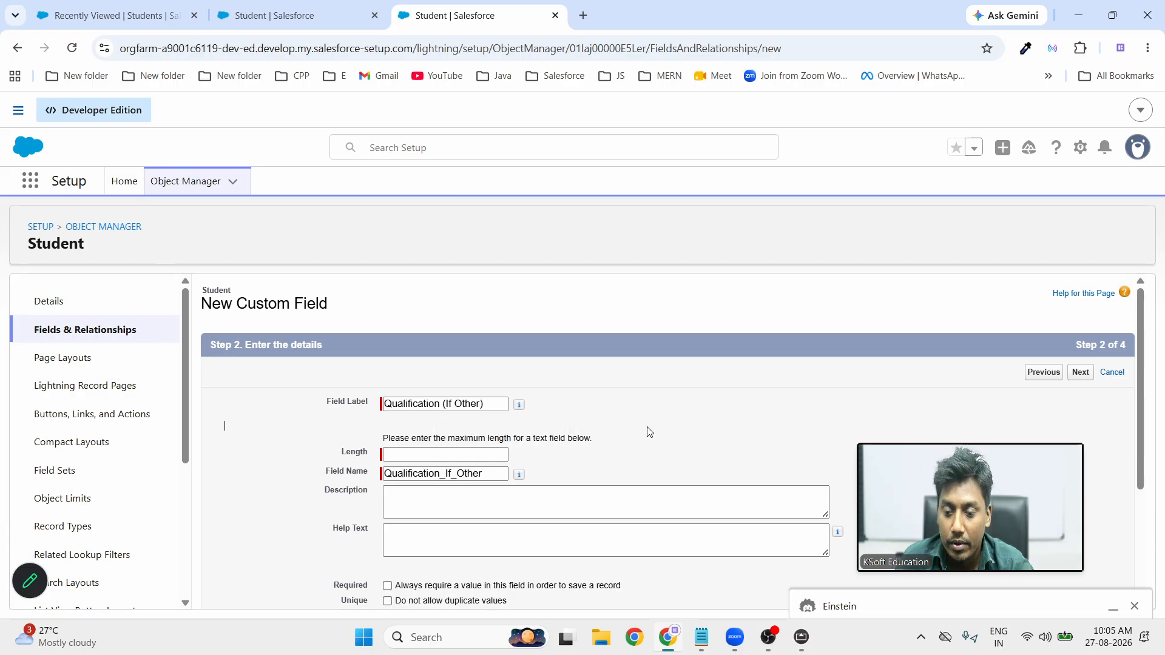
Set its length to 50, advance to the page layouts step, and bring up the whiteboard notes
click(434, 453)
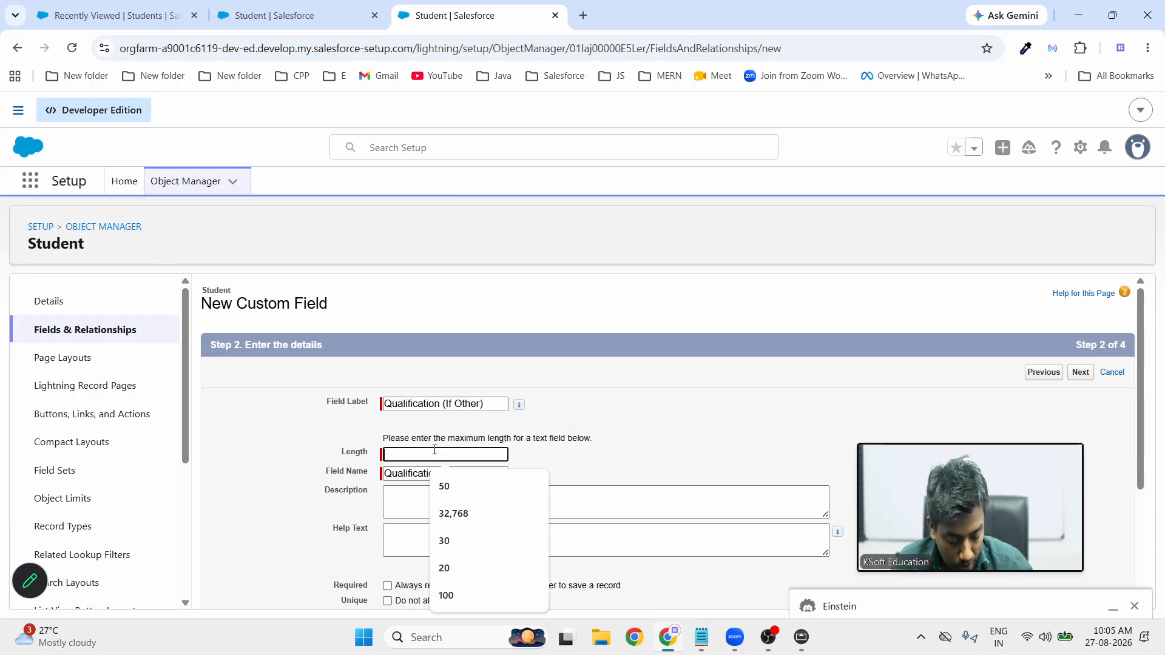
text(50)
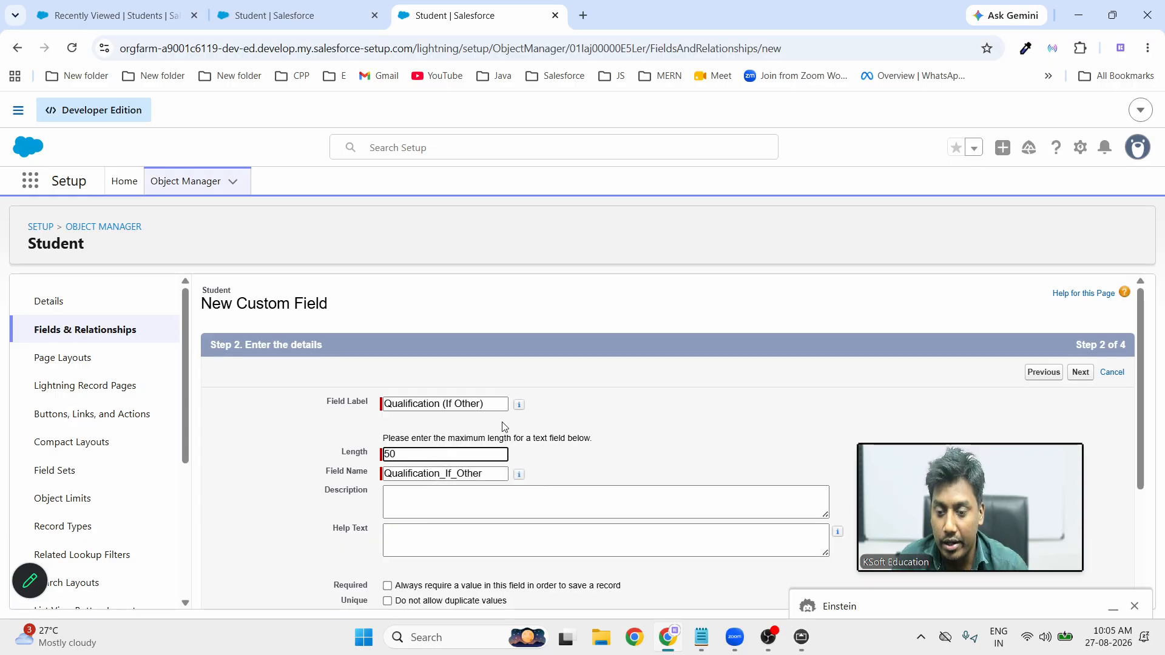
click(689, 449)
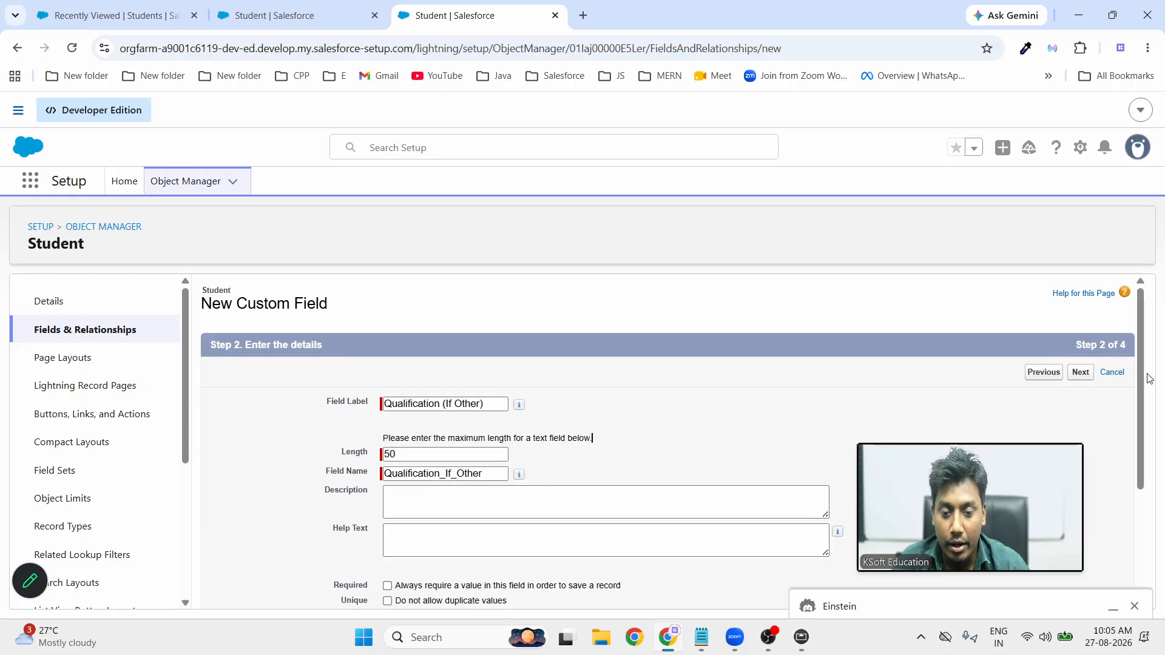
click(1082, 379)
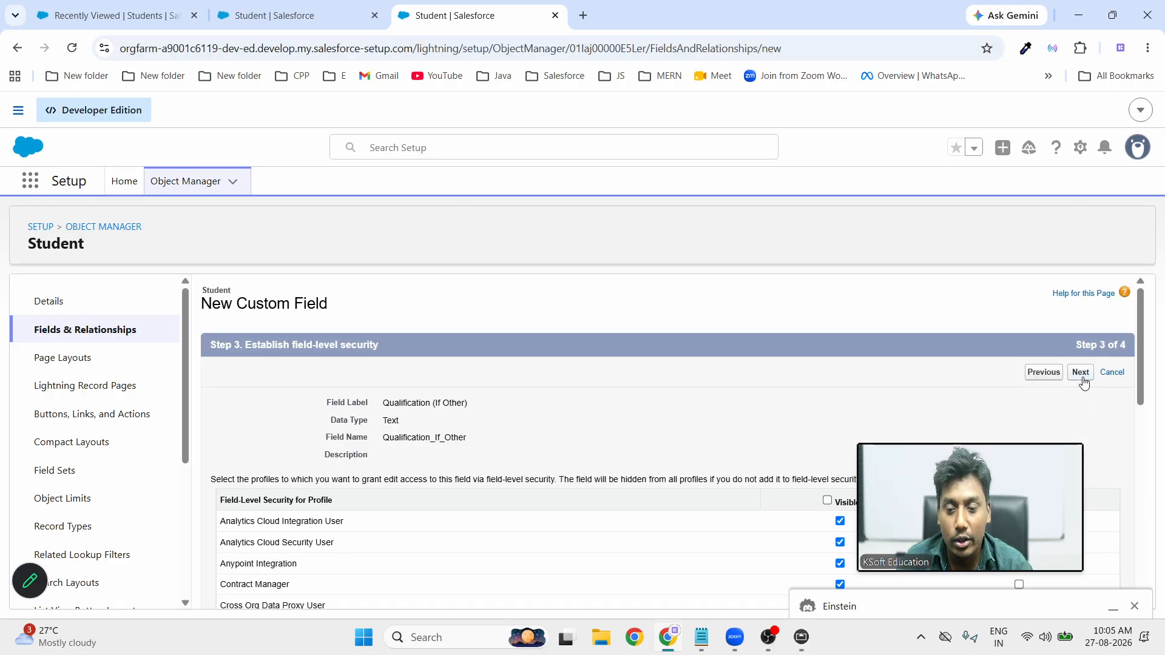
click(1082, 373)
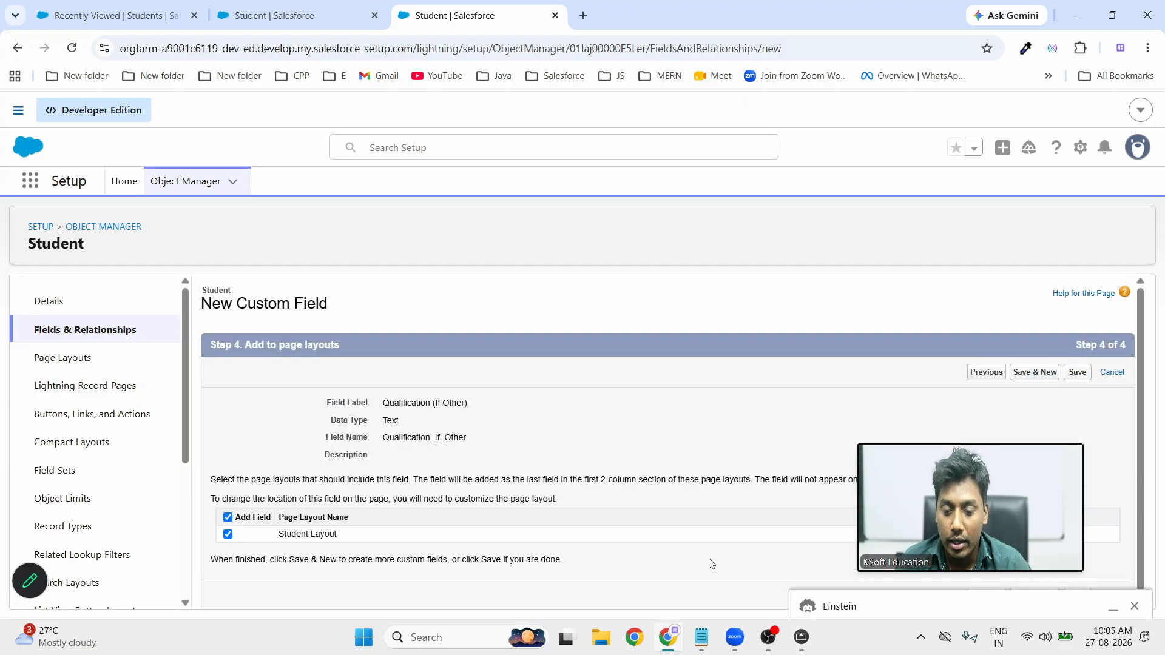
click(801, 636)
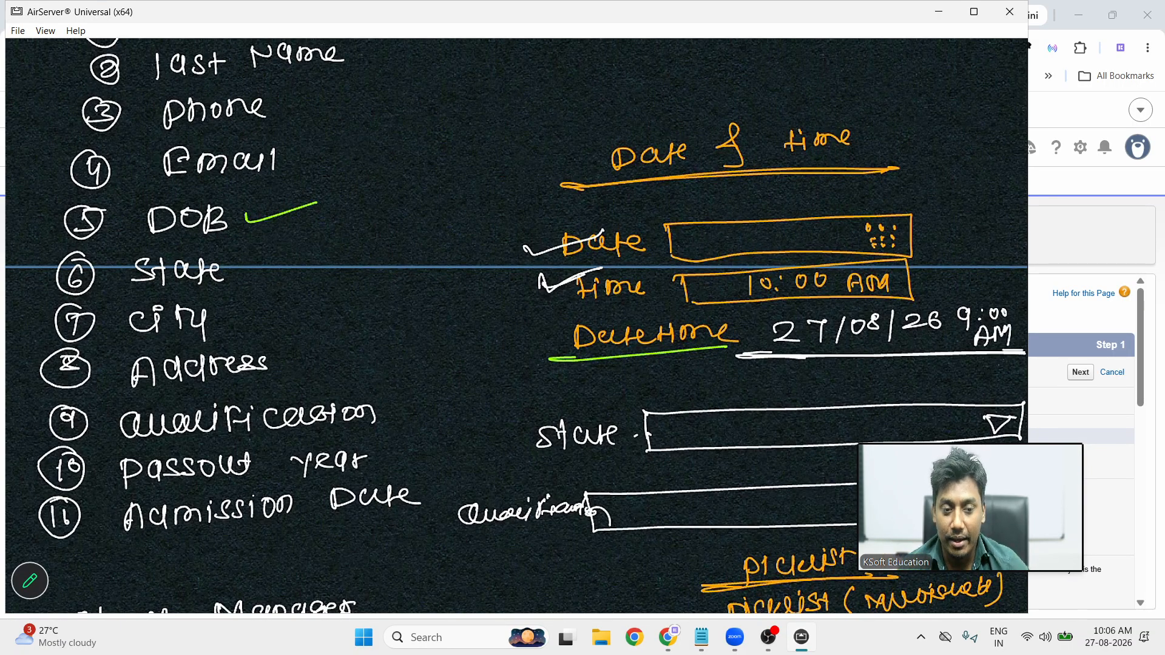
Review the planned Student fields on the whiteboard full screen, then minimize it back to Salesforce
double_click(790, 348)
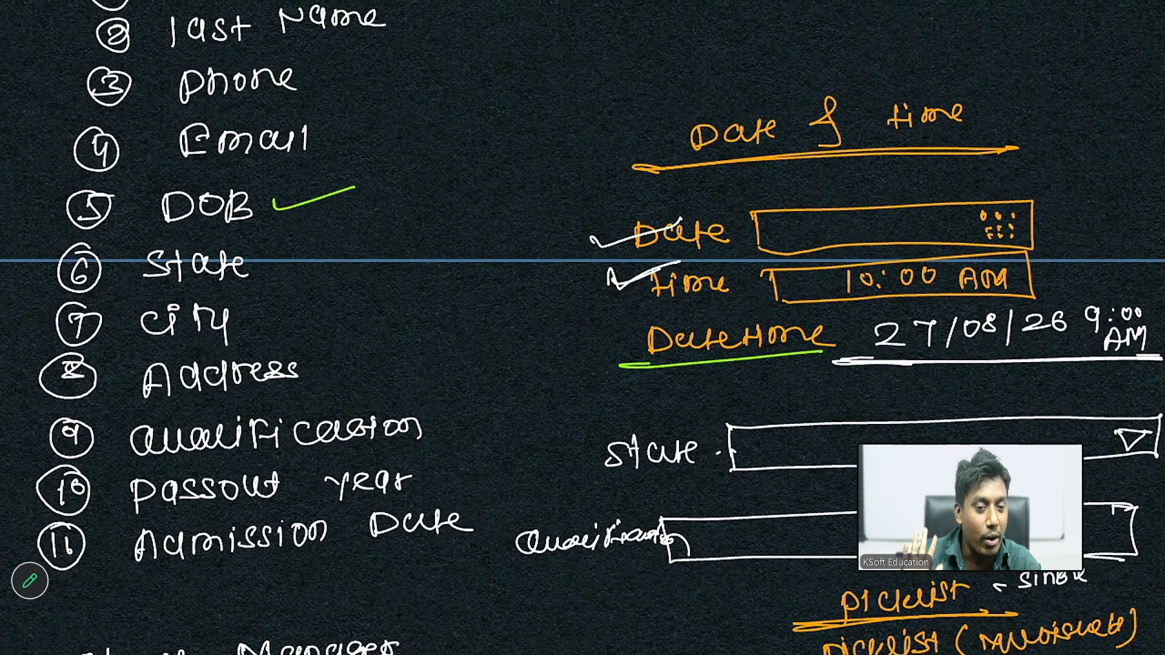
double_click(505, 263)
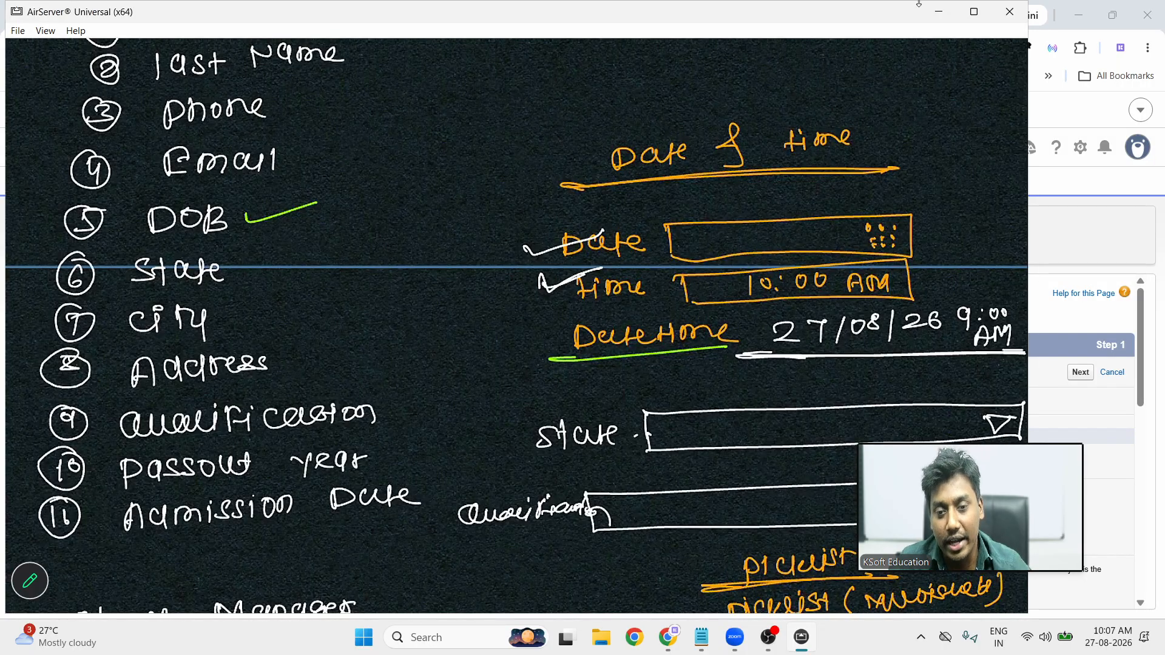
click(939, 11)
scroll(404, 539, down, 15)
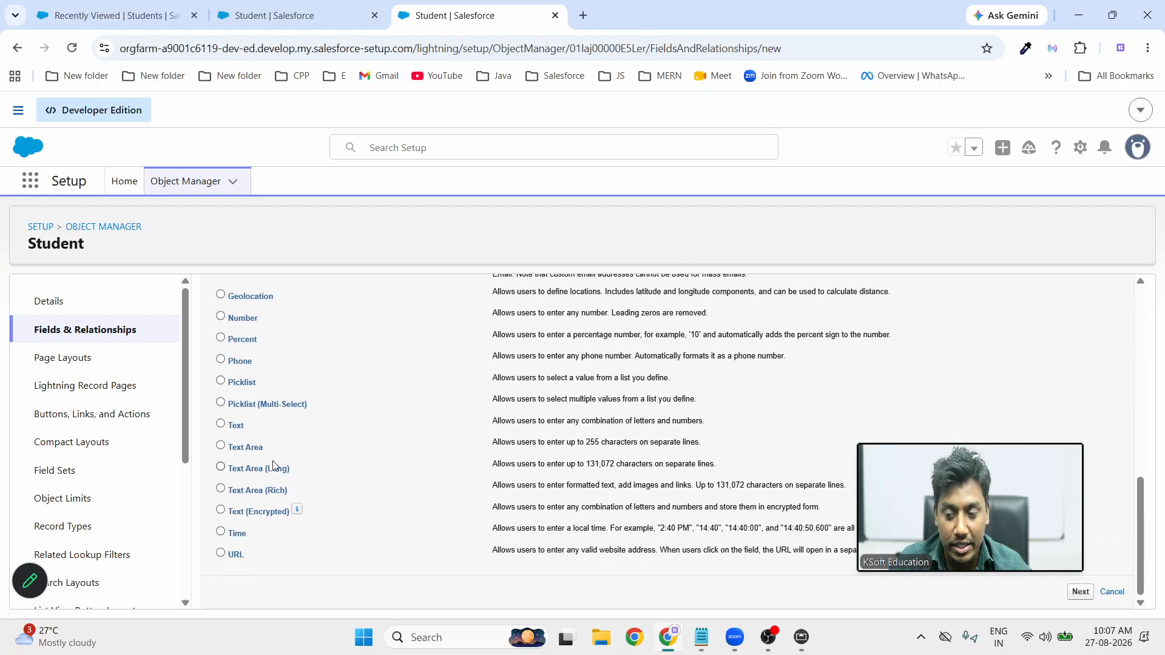
Start a Text field labelled 'Passout Year'
click(220, 423)
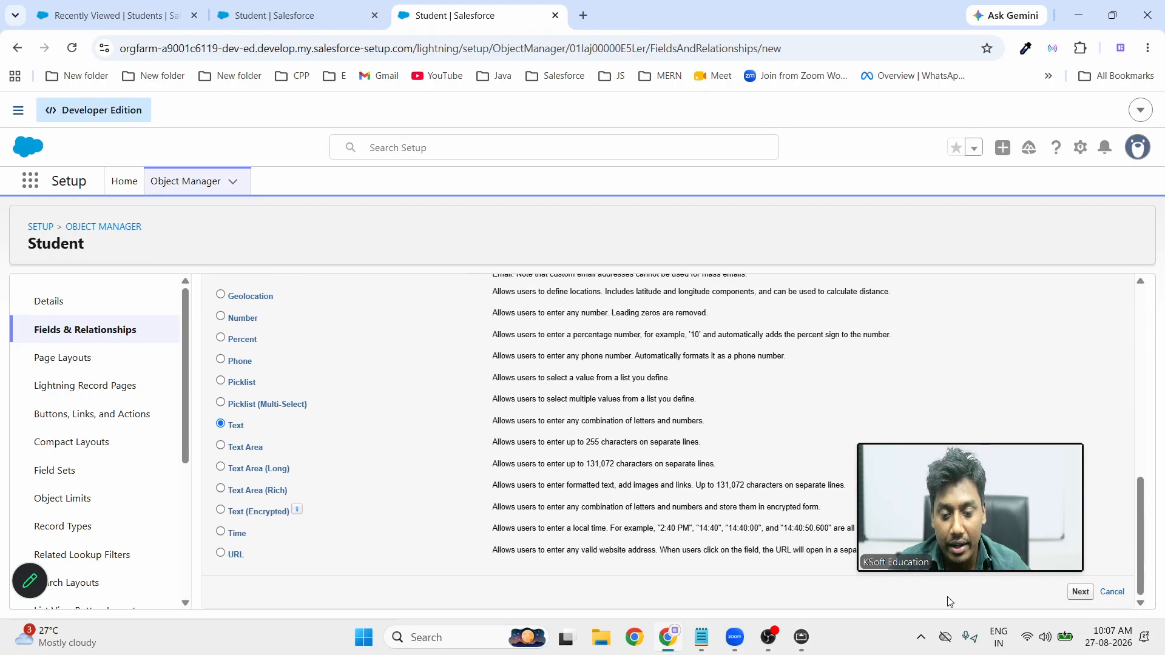
click(1081, 592)
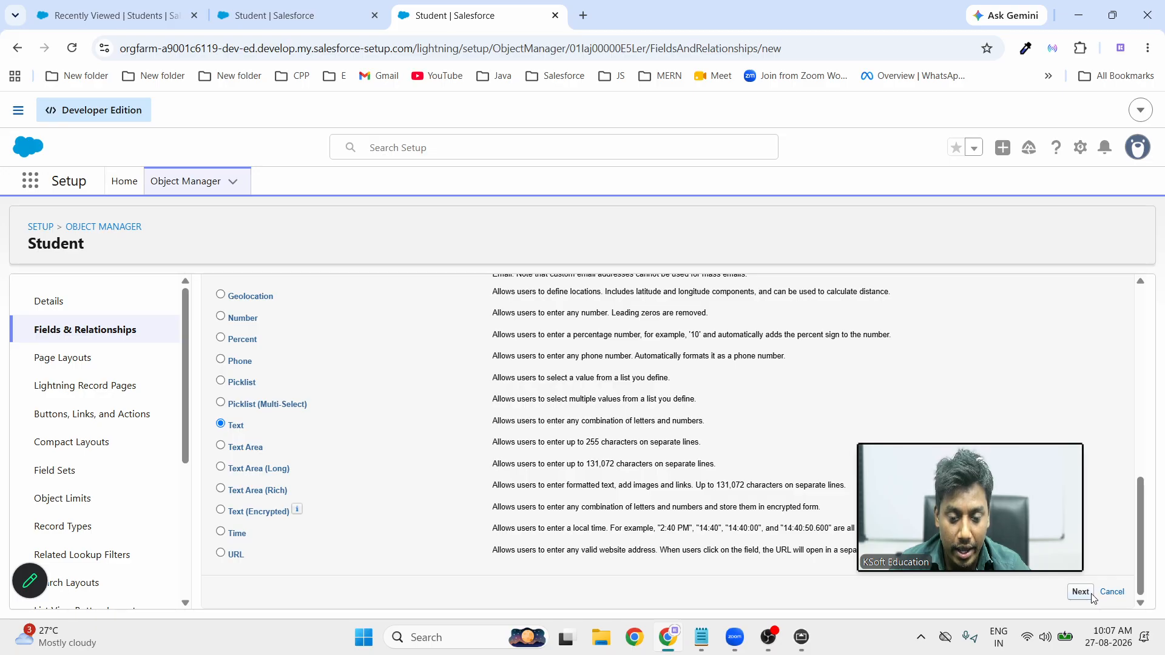
click(448, 401)
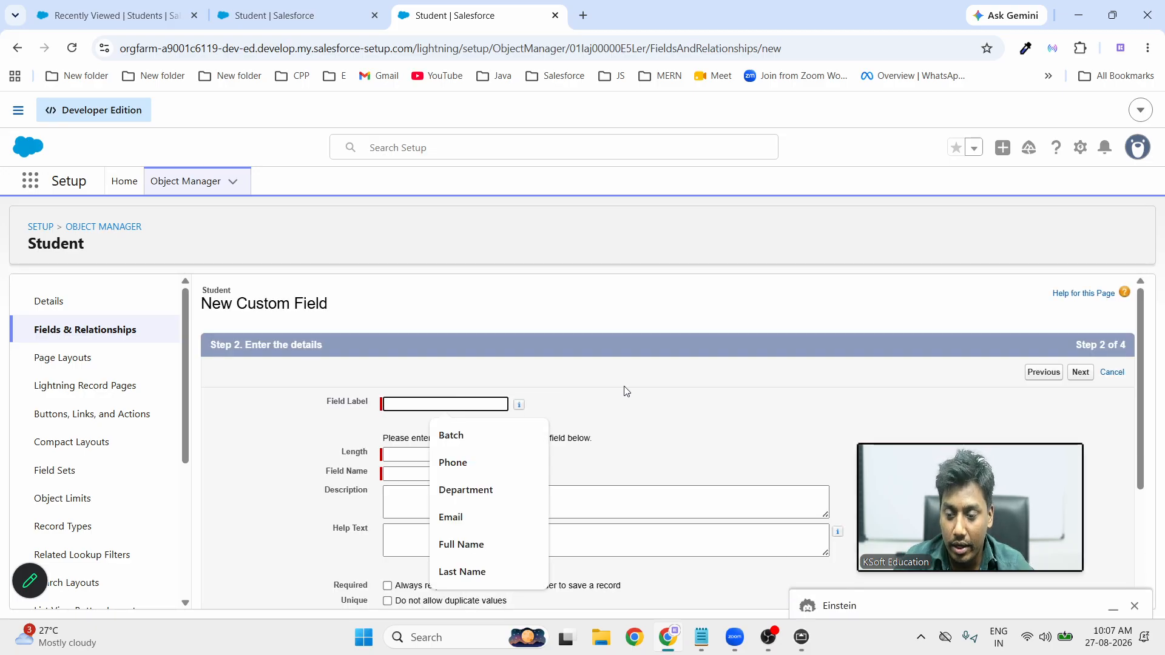
text(Pa)
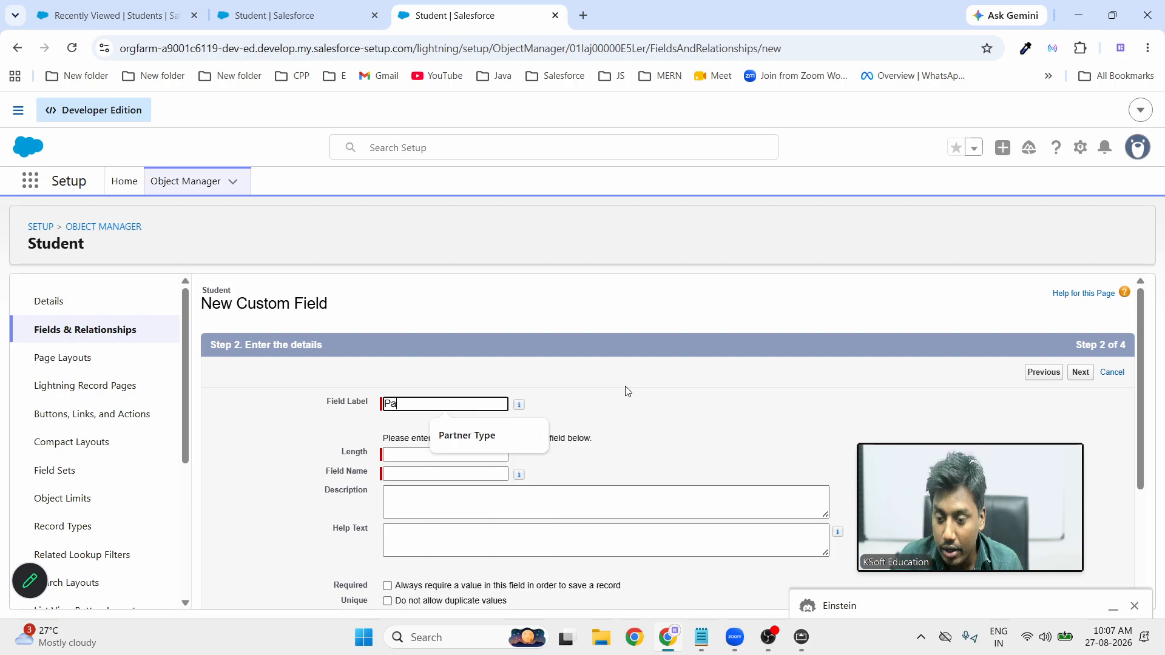
text(ssout)
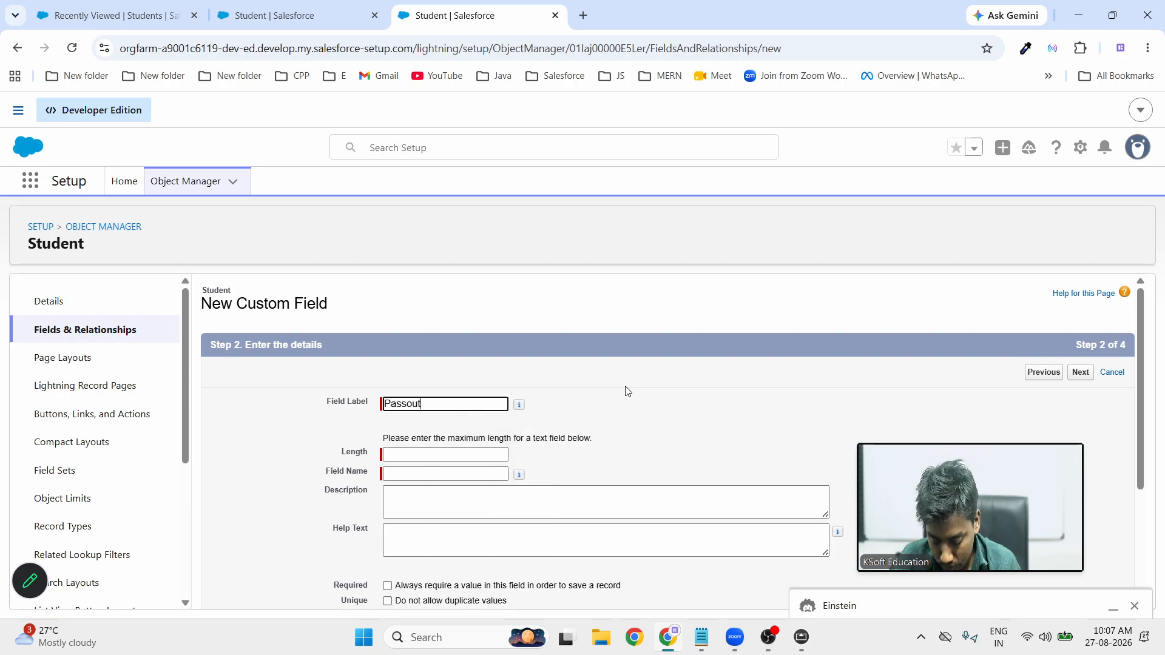
text( Year)
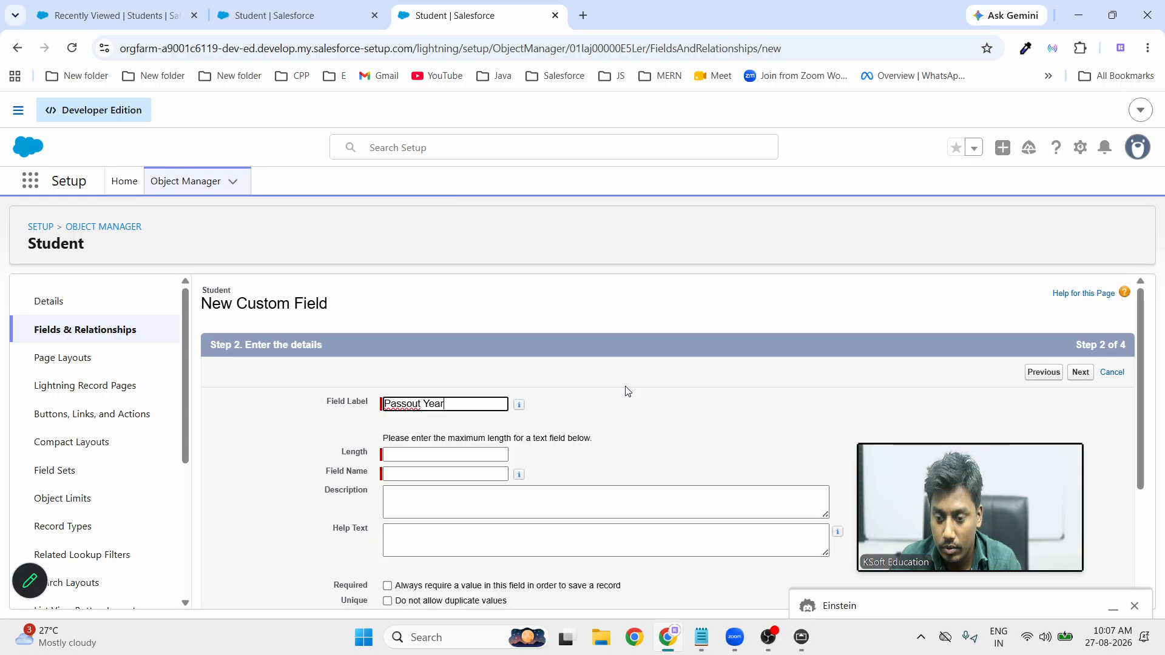
click(627, 391)
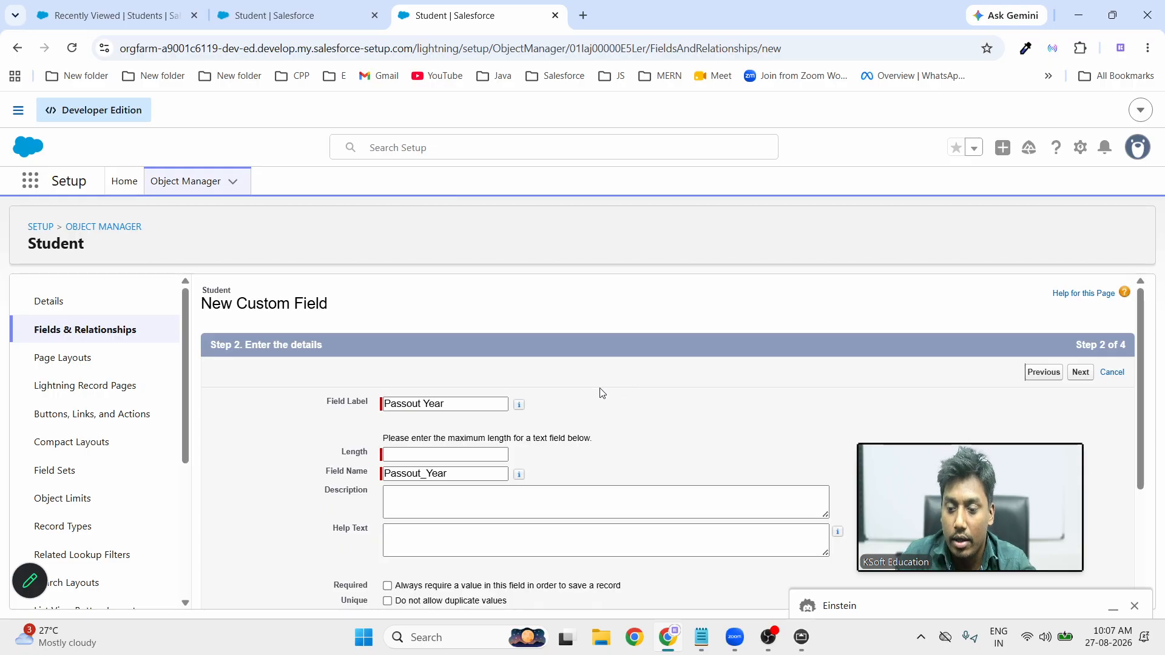
Set the Passout Year length to 4 and save the field
click(475, 458)
text(20)
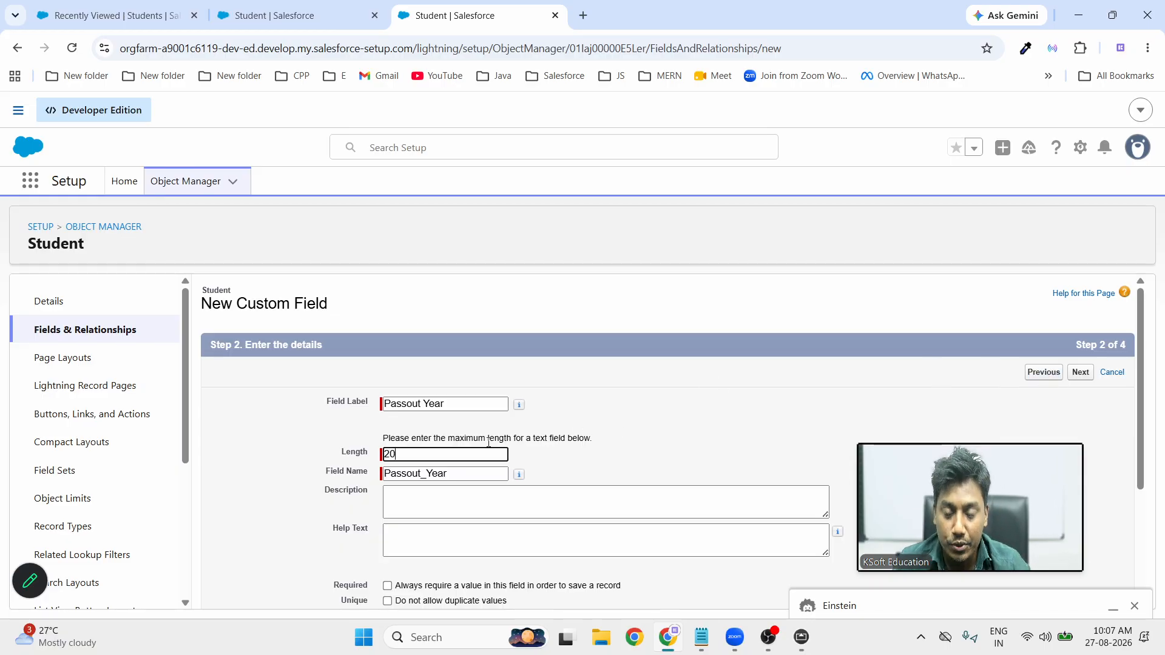
key(BackSpace)
key(BackSpace)
text(4)
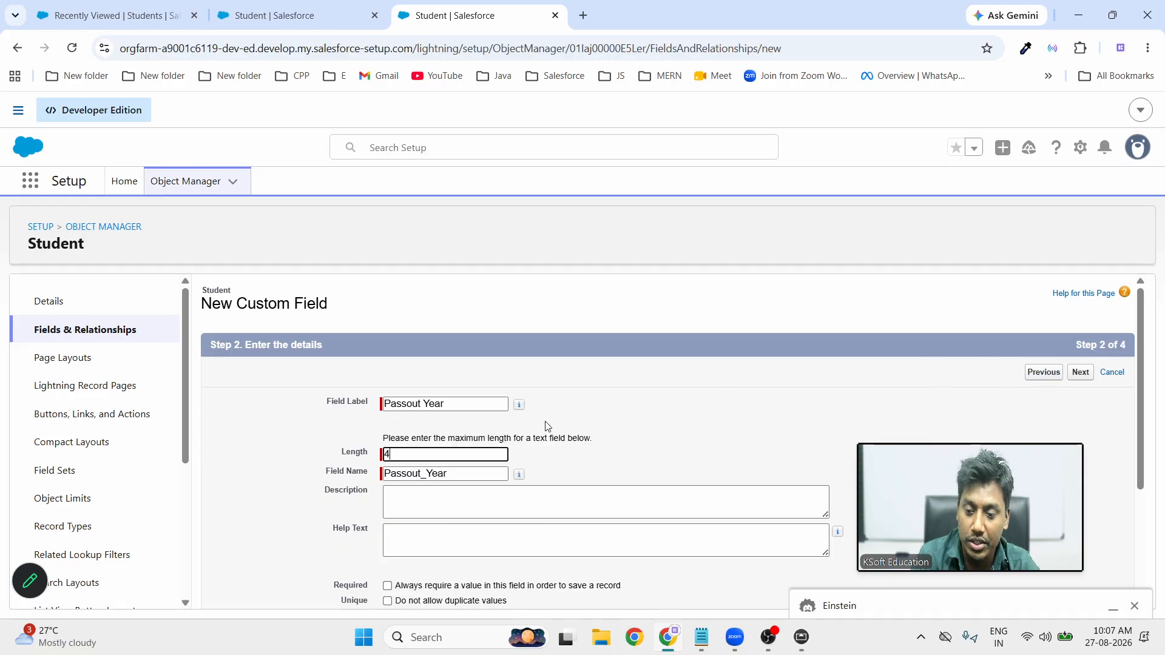
click(1076, 372)
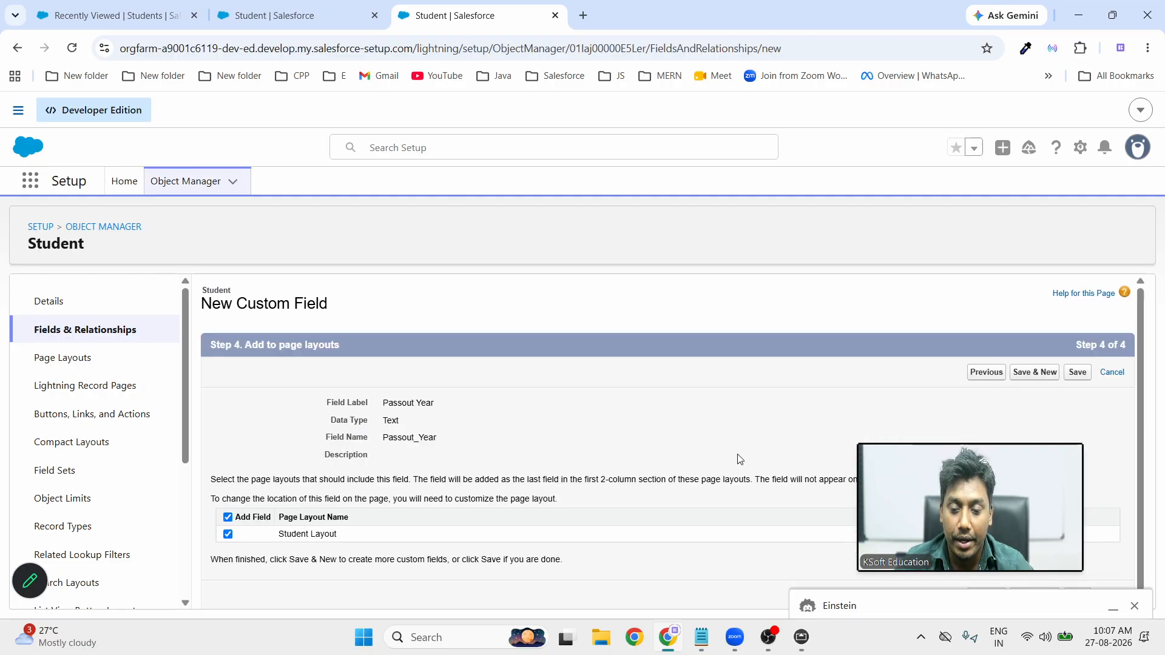
click(1077, 373)
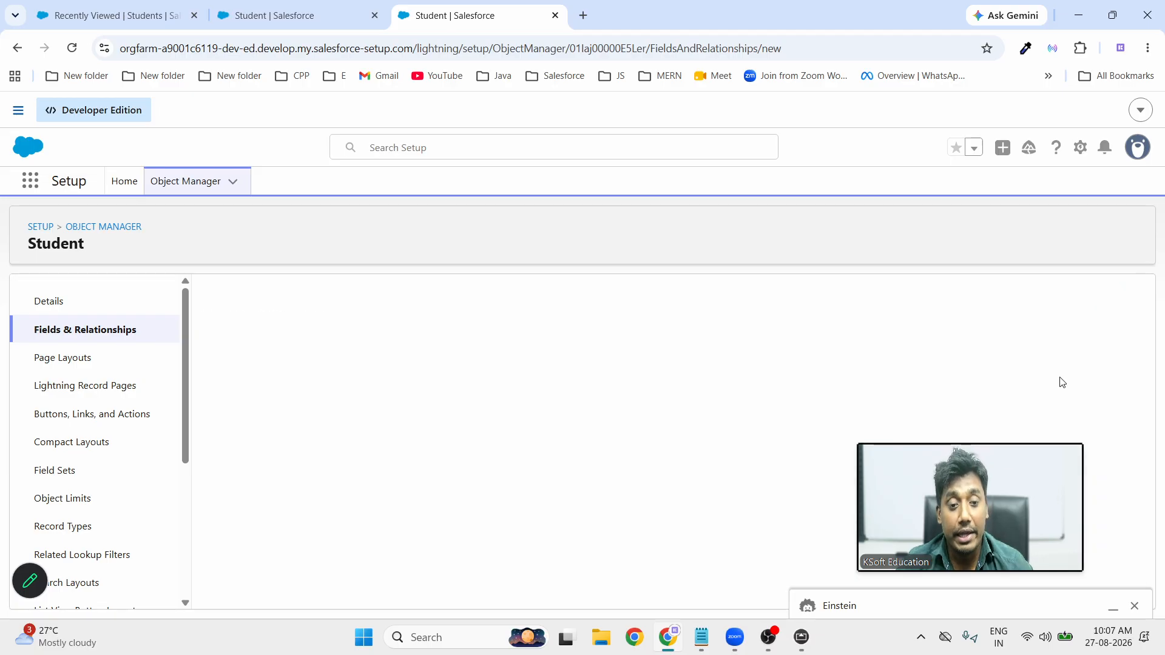
click(801, 639)
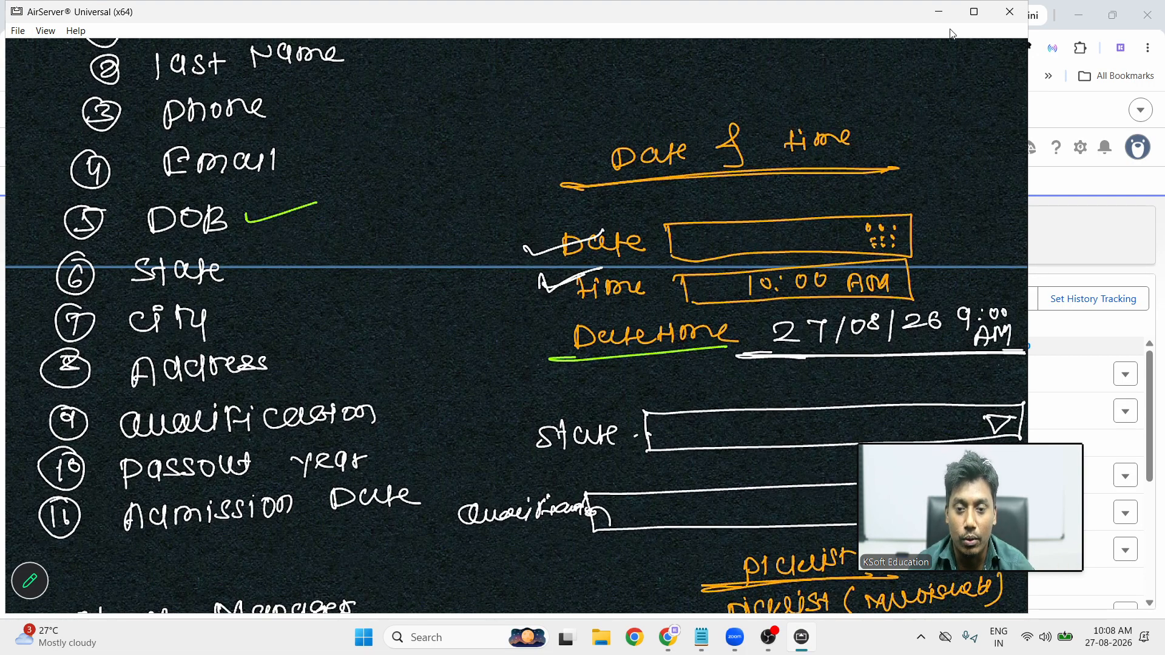
click(939, 11)
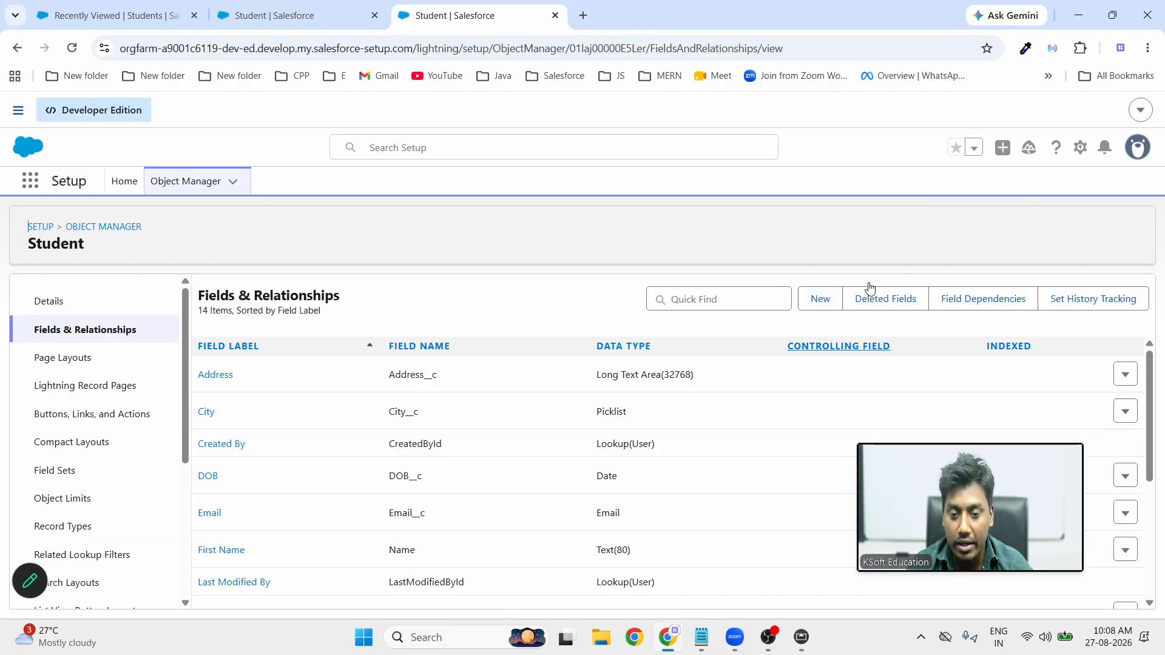
Start a new Student custom field of type Date/Time
click(818, 299)
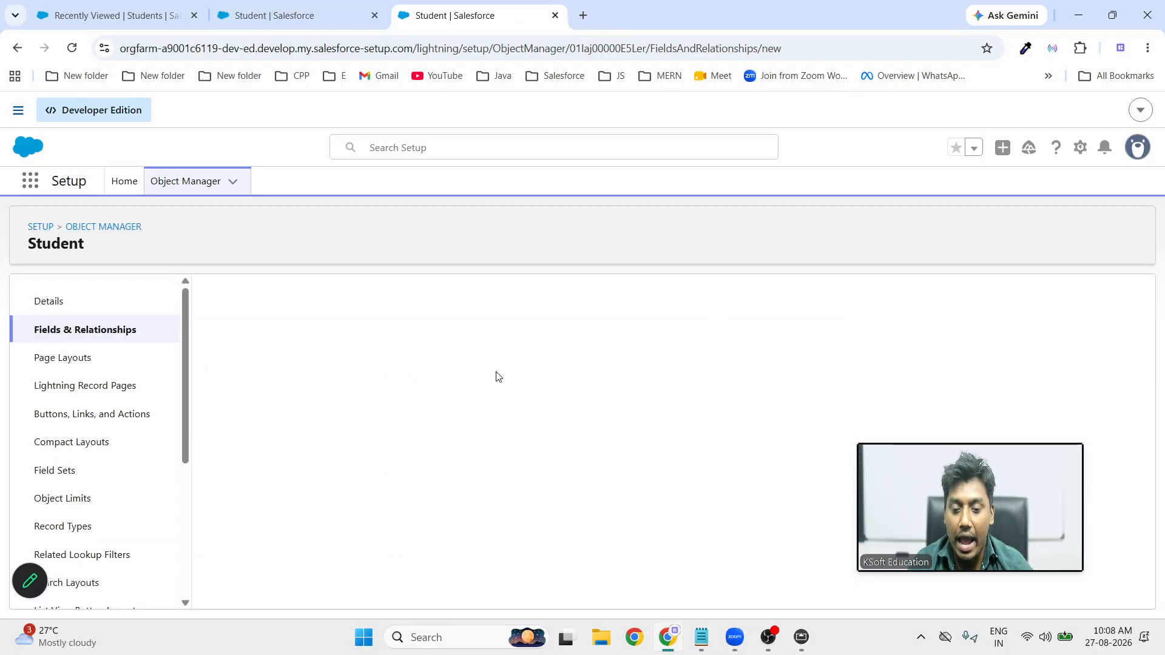
scroll(465, 498, down, 5)
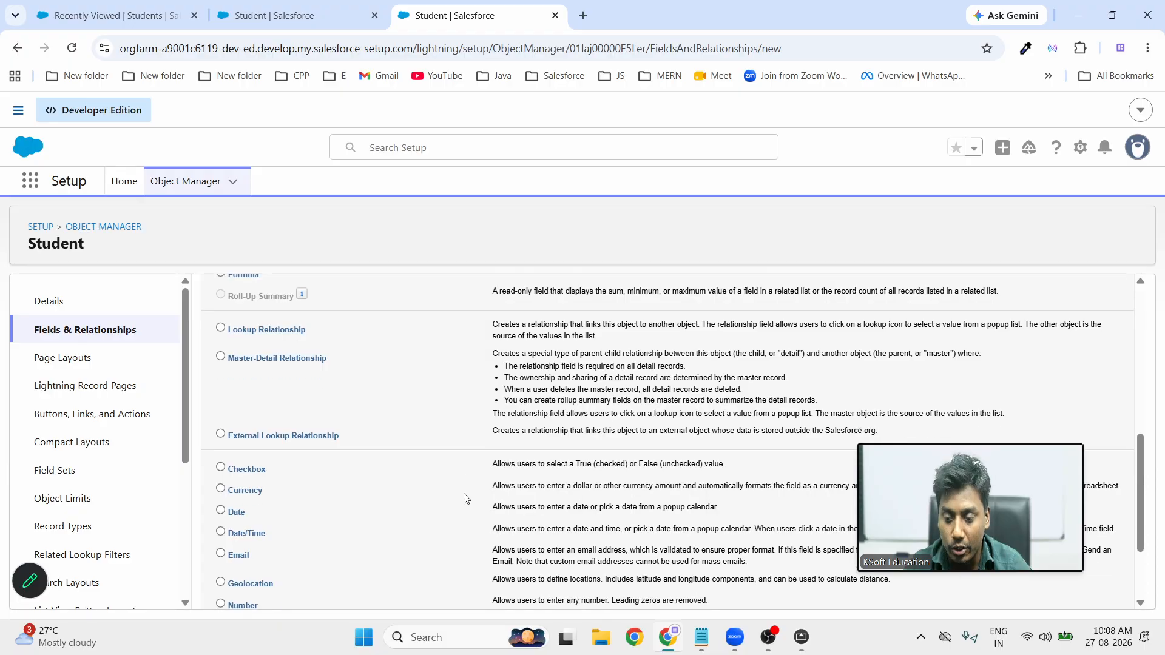
scroll(311, 374, up, 1)
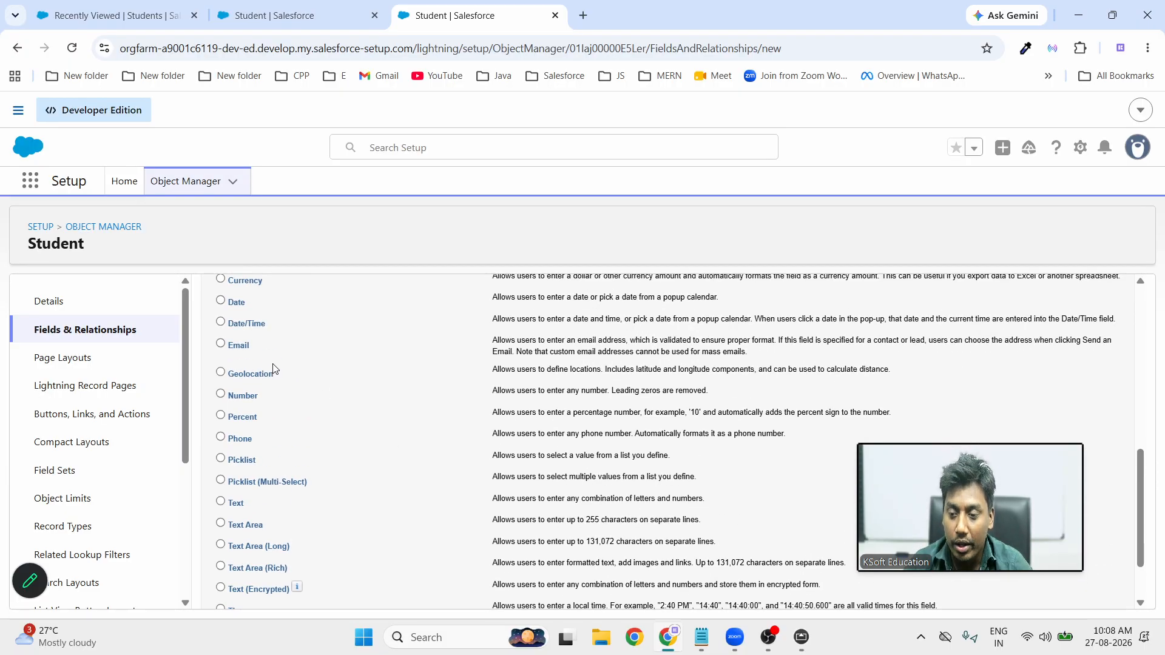
scroll(273, 370, up, 1)
click(220, 398)
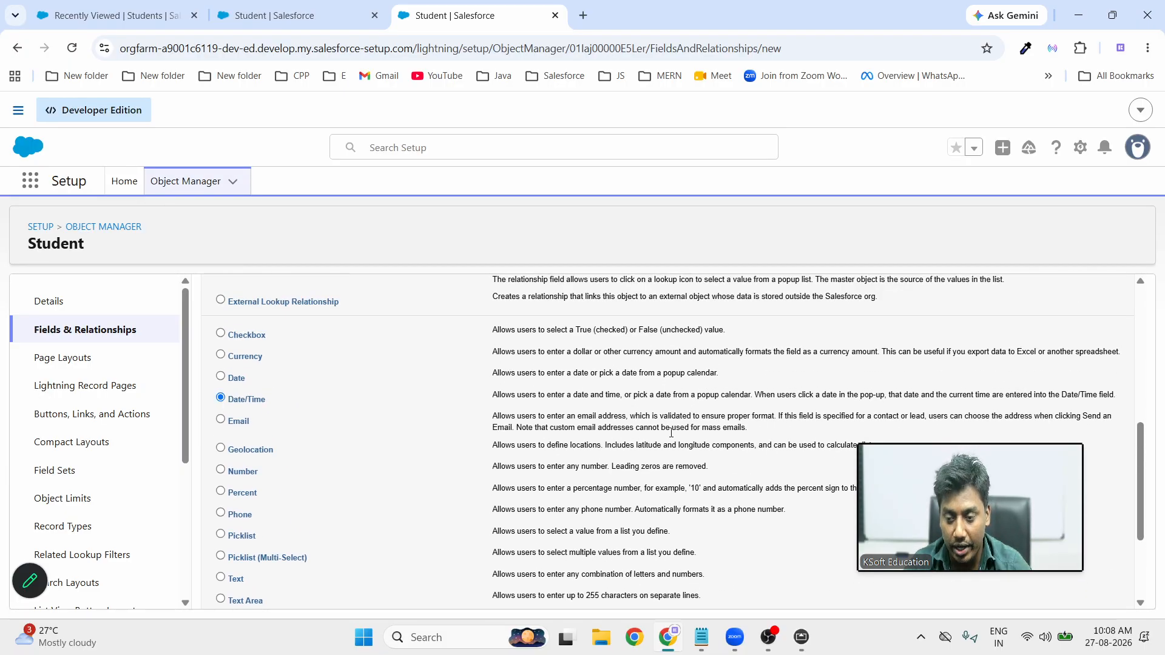
scroll(671, 433, down, 3)
click(1080, 591)
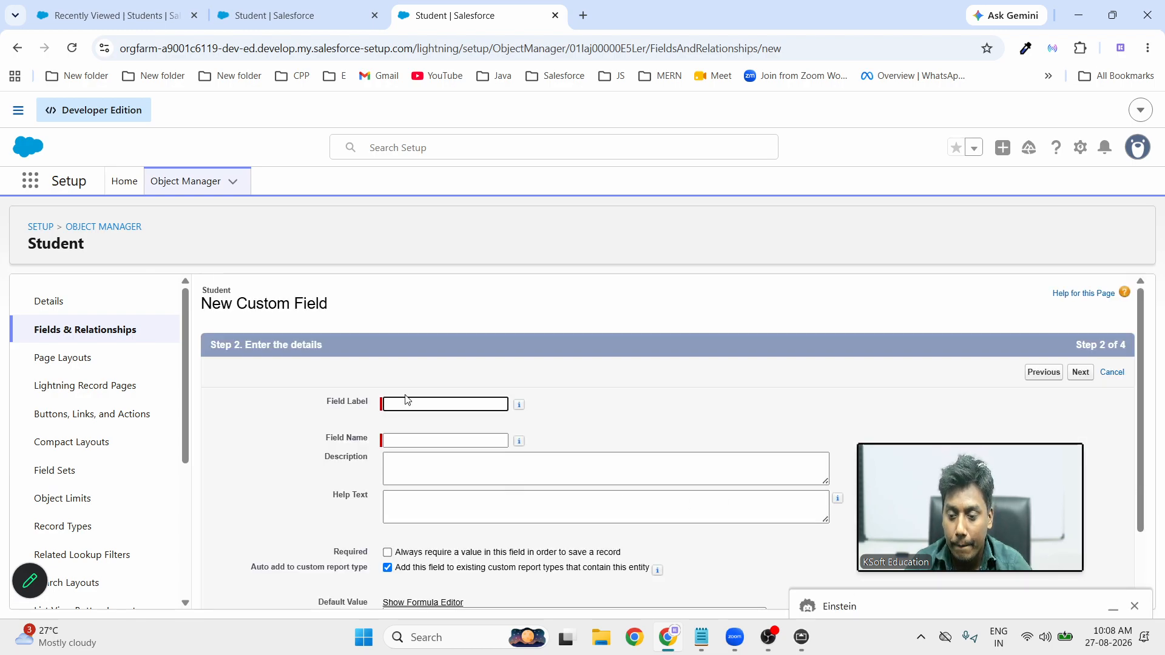
Label it 'Admission Datetime', keep it on the Student Layout, and save with Save & New
click(411, 403)
click(411, 403)
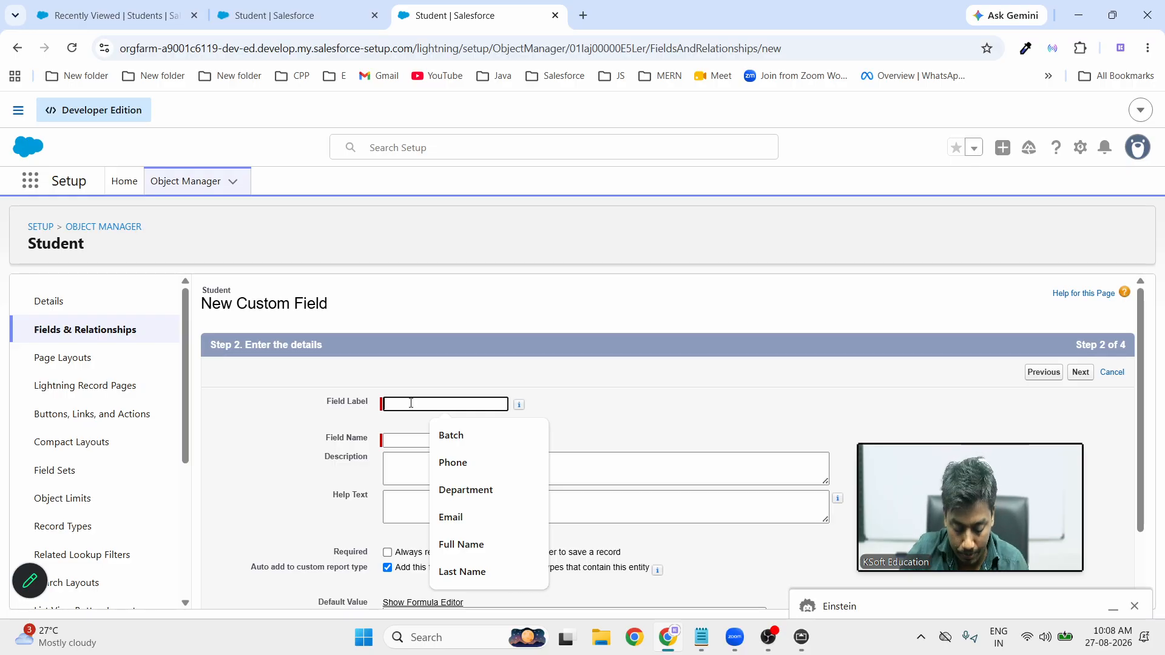
text(Admiss)
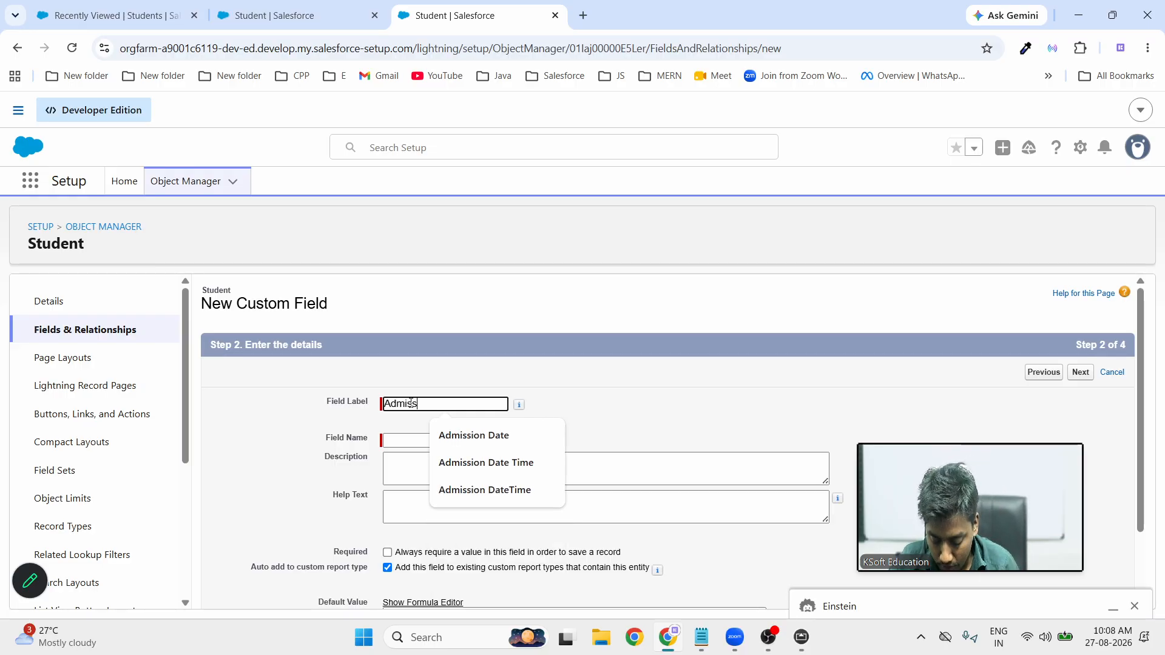
text(ion Date)
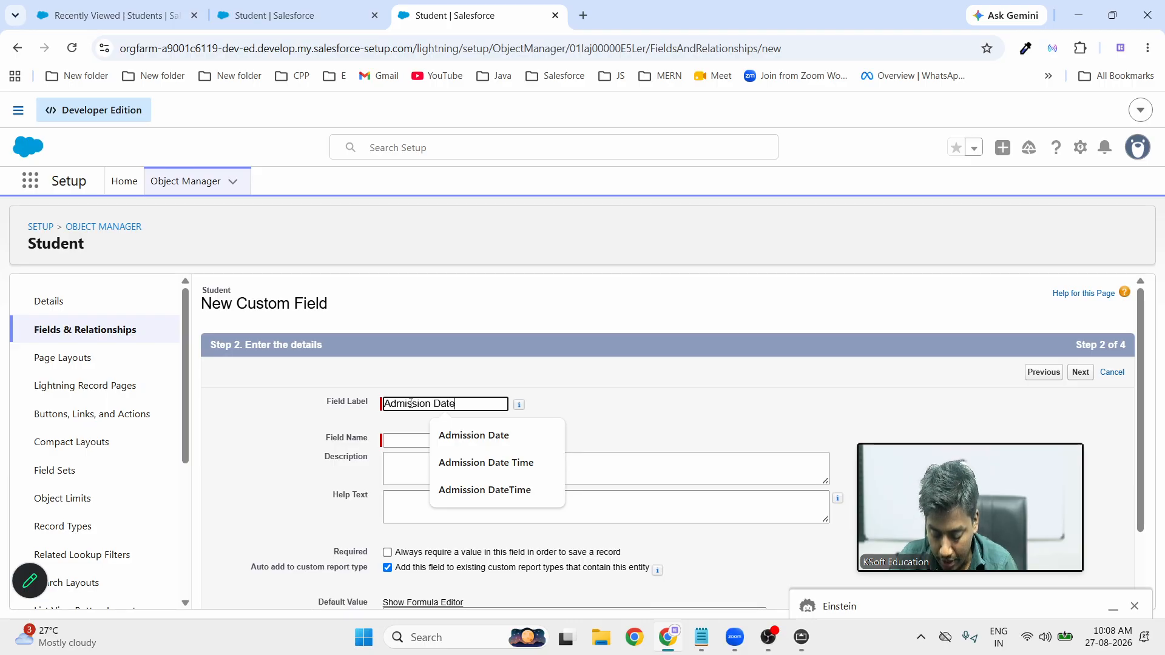
text(time)
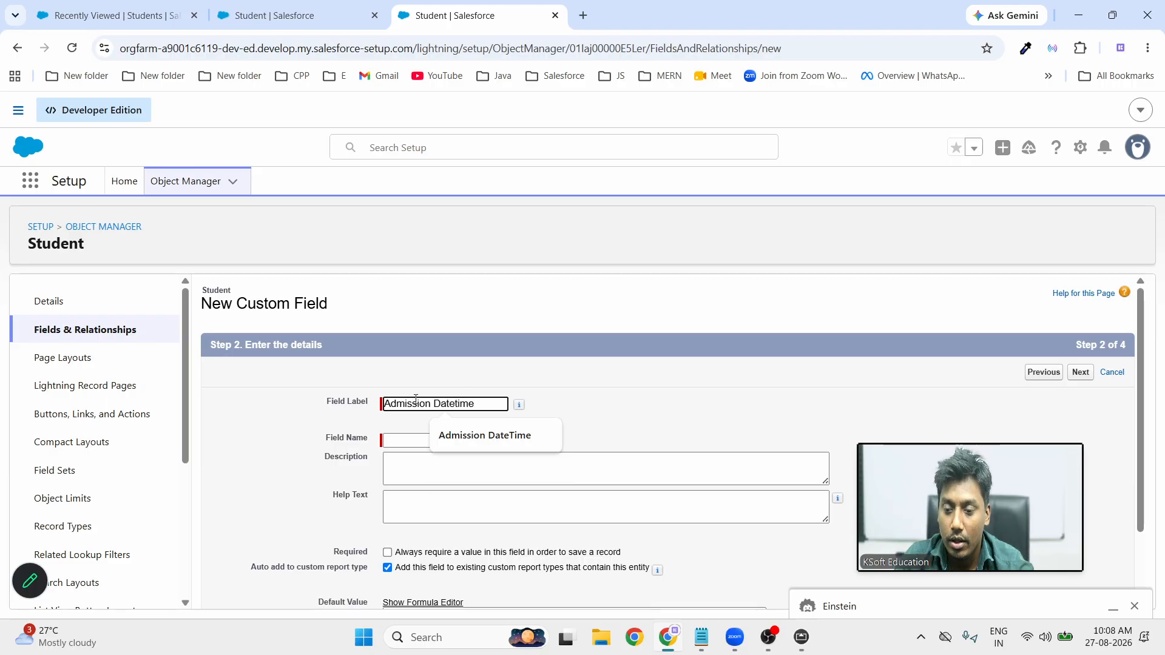
key(Tab)
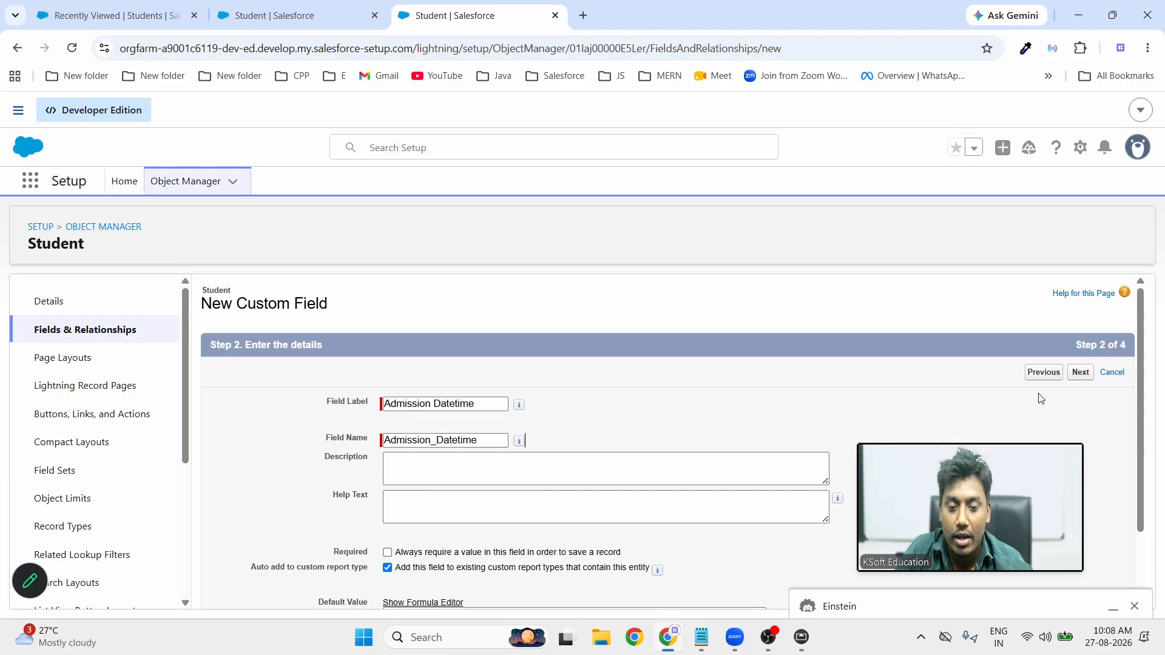
click(1080, 375)
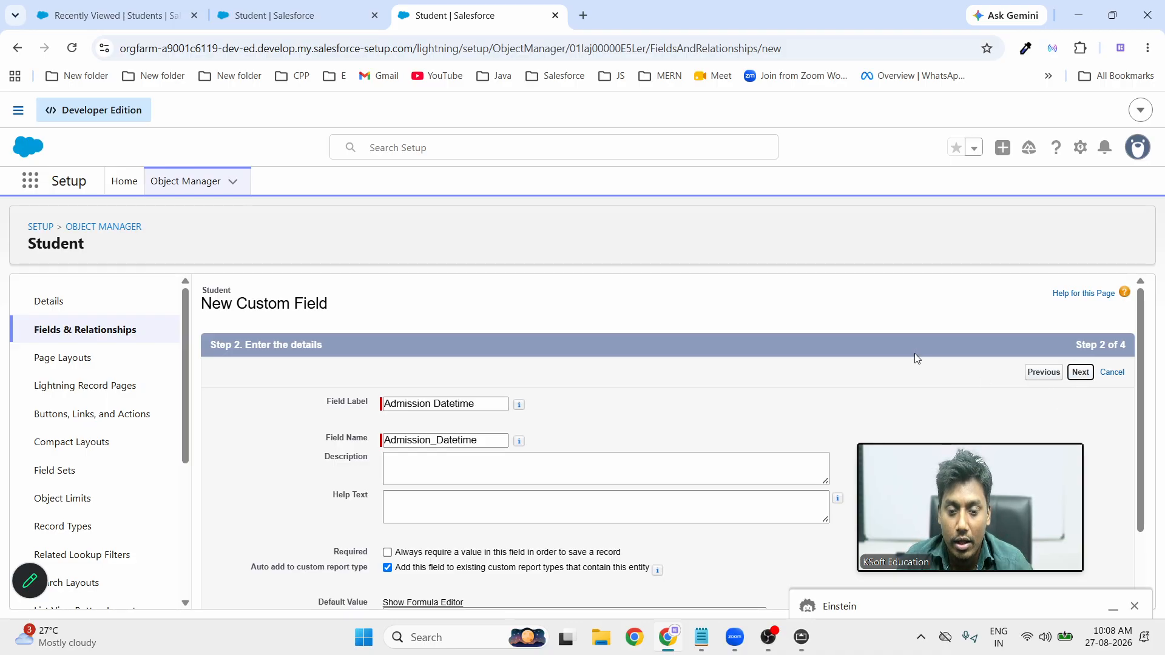
click(1086, 379)
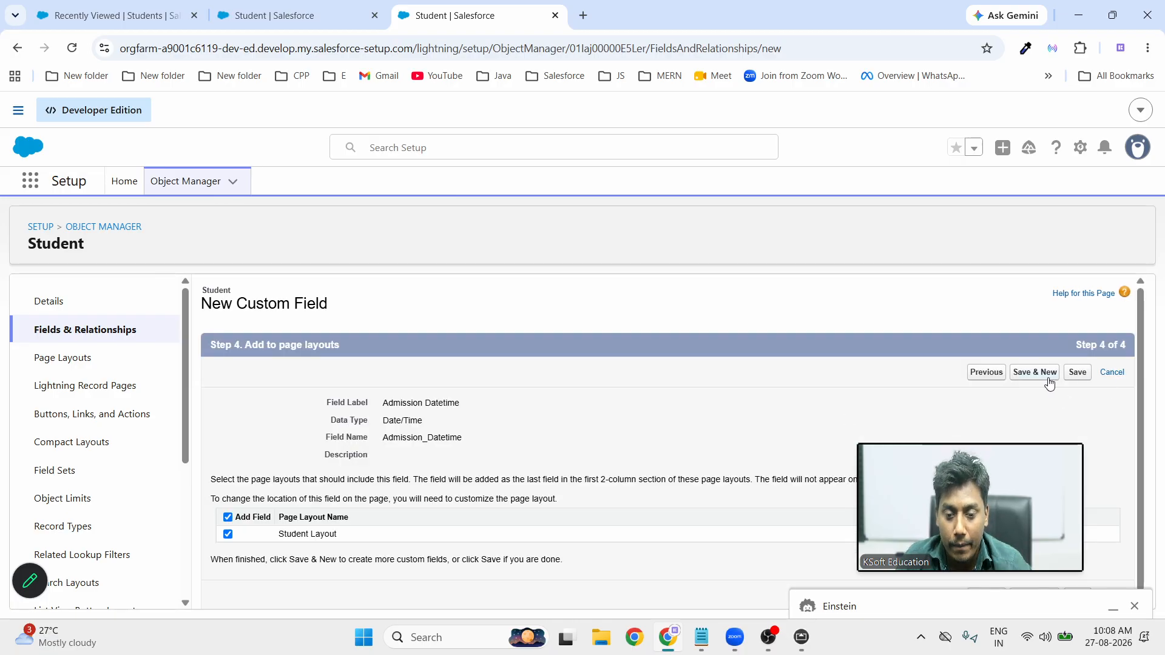
click(1035, 380)
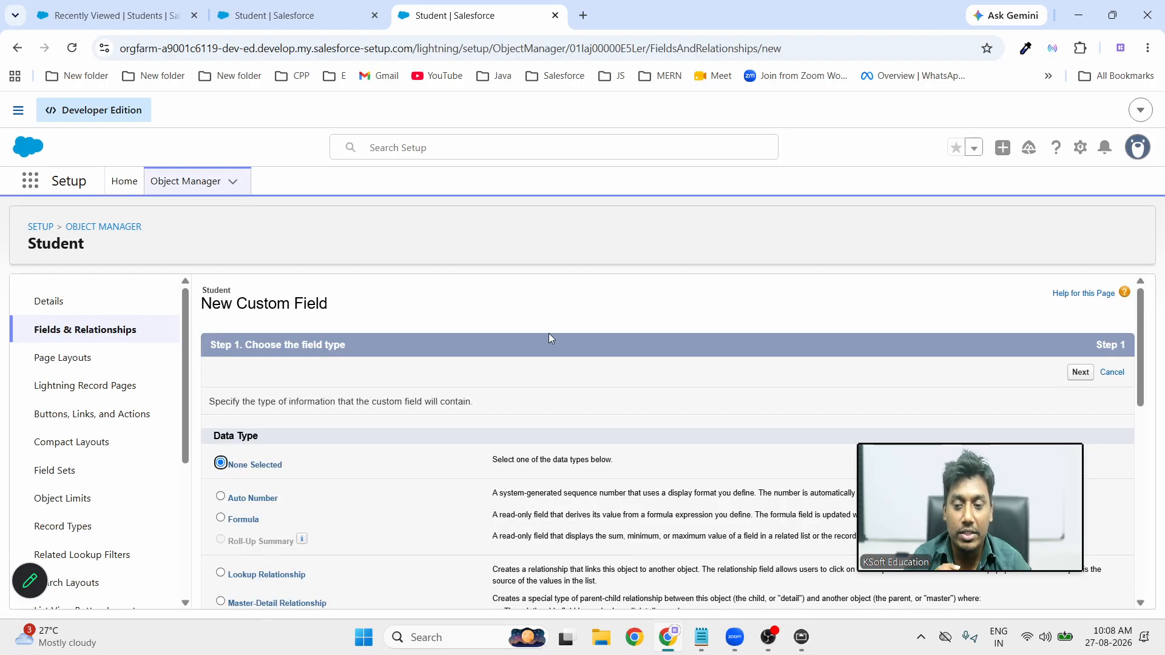
Check the whiteboard notes full screen, scroll Salesforce's data-type list, then bring the whiteboard back
click(800, 631)
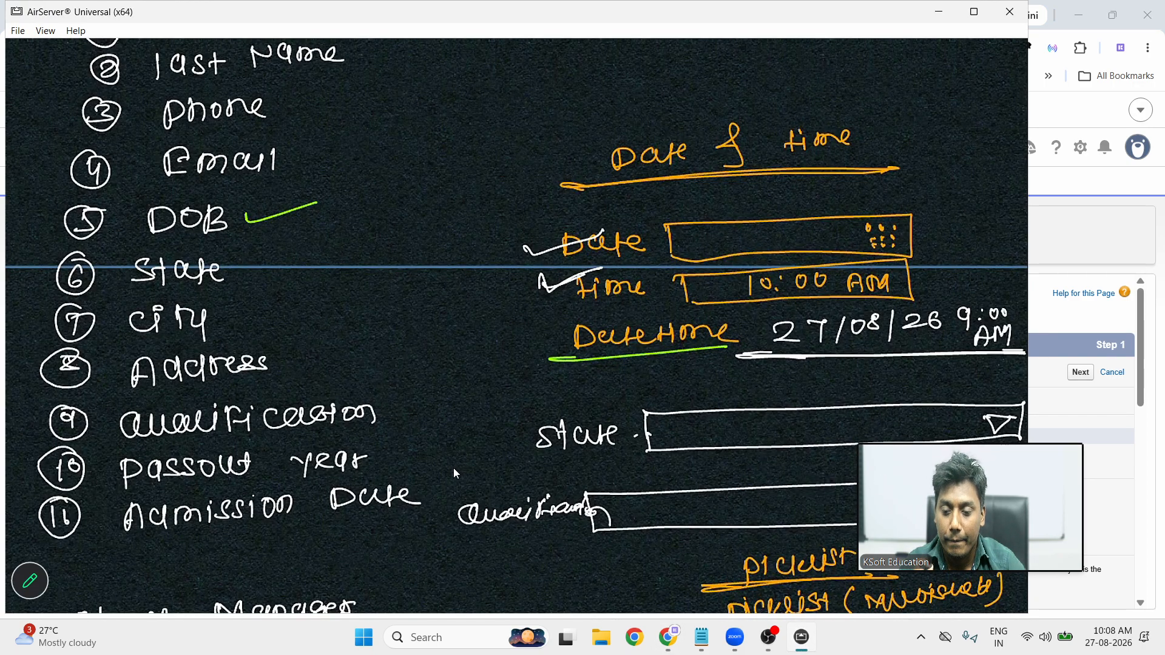
double_click(454, 474)
double_click(454, 470)
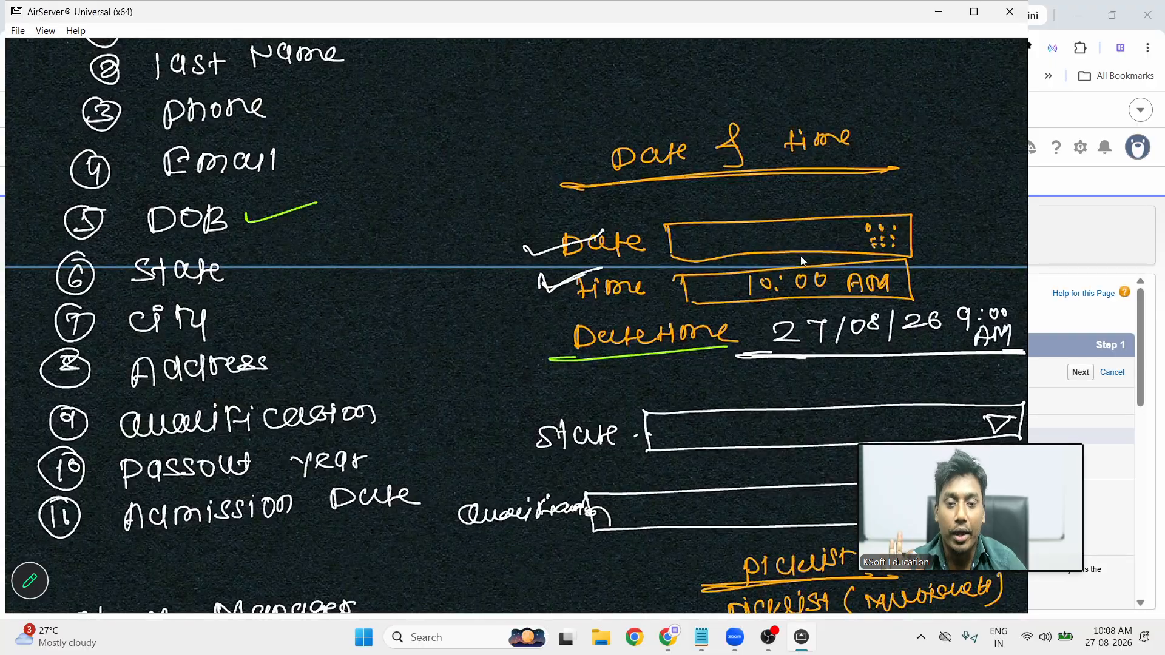
click(938, 12)
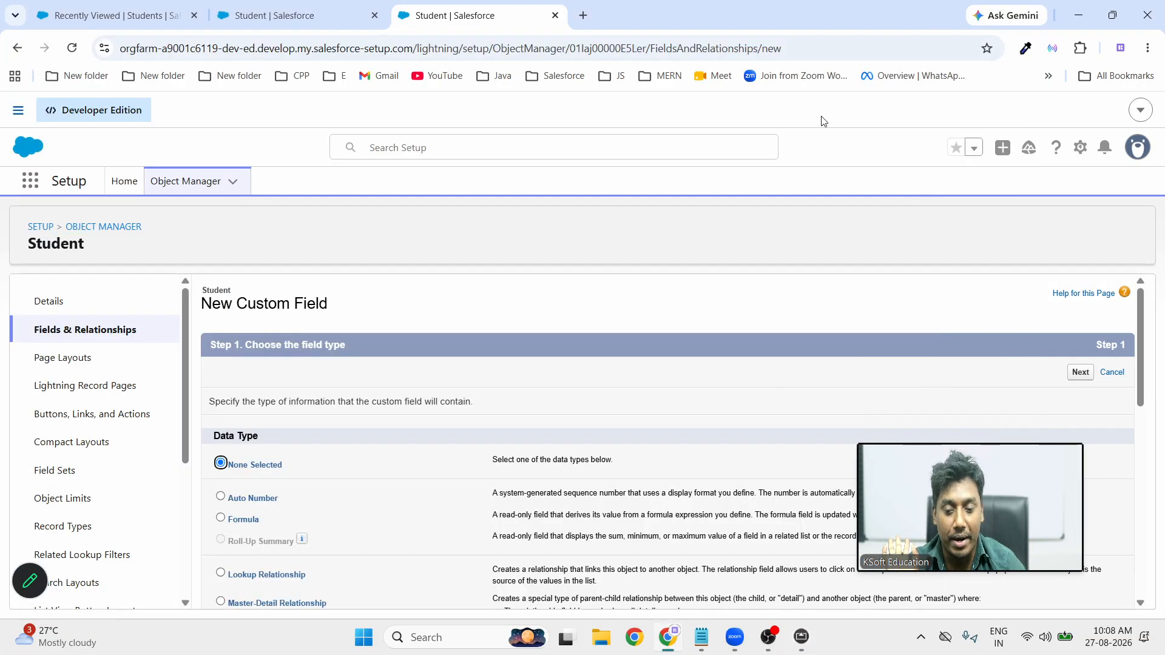
scroll(537, 394, down, 3)
scroll(536, 395, down, 2)
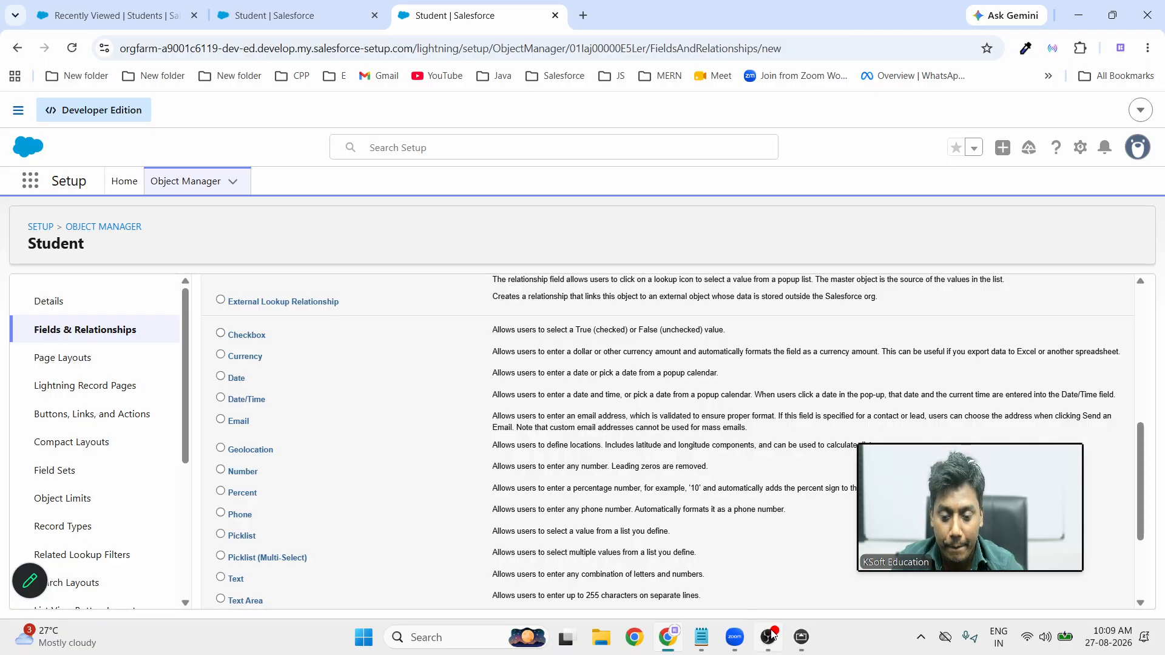
click(802, 638)
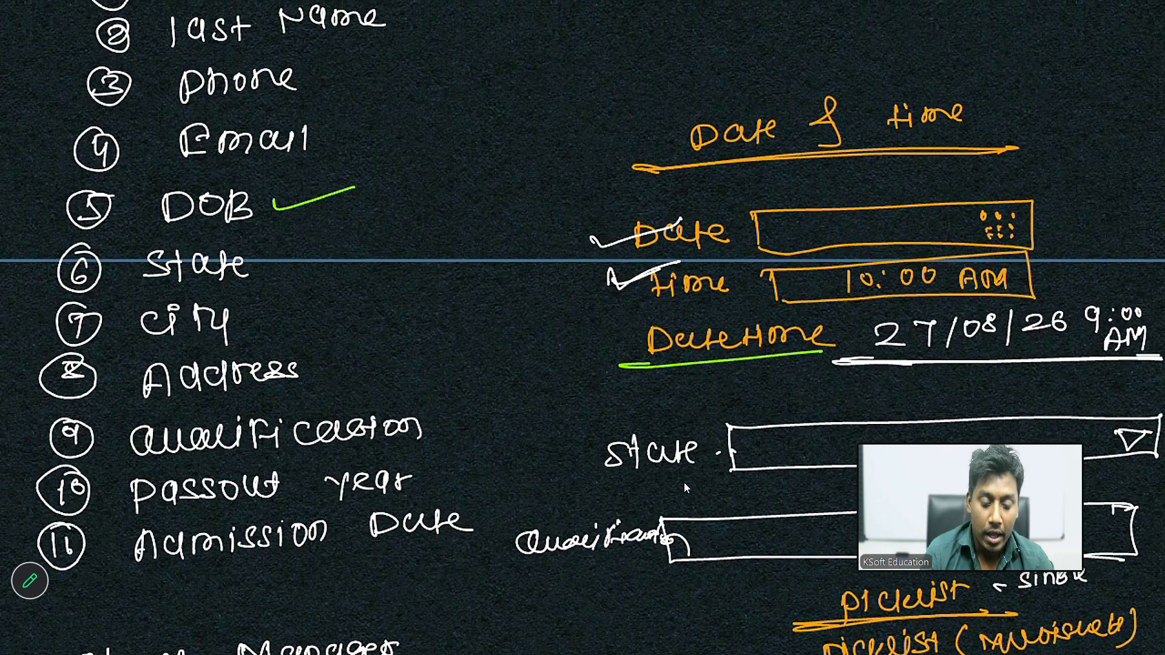
Draw two small boxes beside the 'Student -> Object' note on the whiteboard
scroll(683, 482, up, 5)
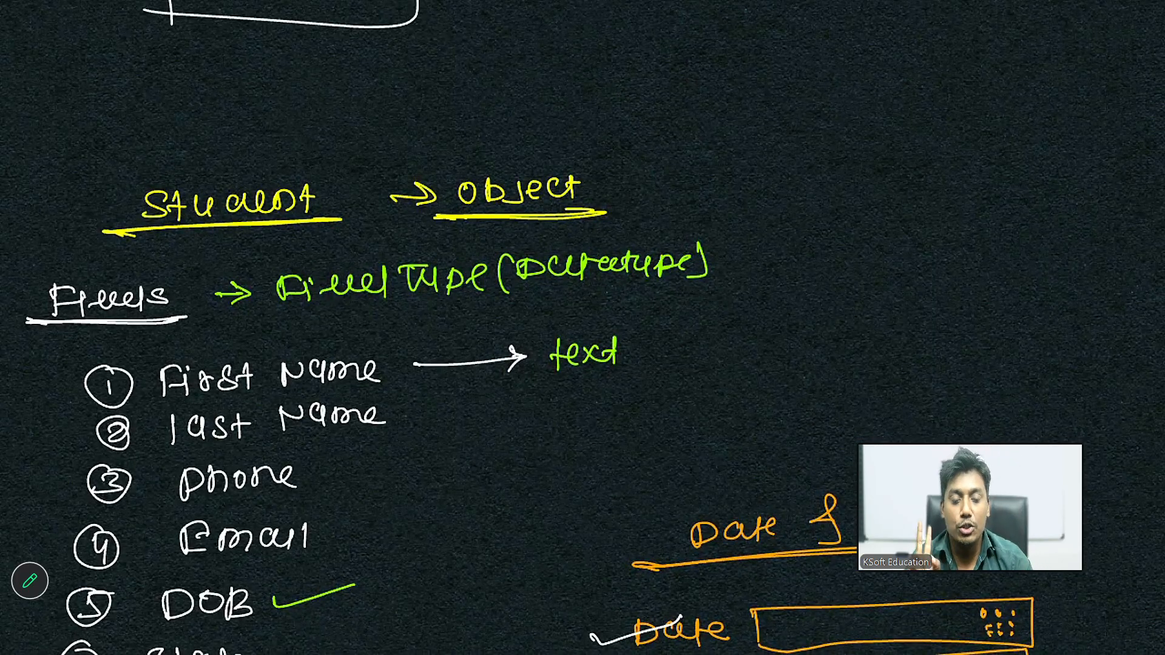
mouse_move(798, 180)
mouse_down()
mouse_move(800, 215)
mouse_move(843, 216)
mouse_move(796, 216)
mouse_up()
drag(799, 240, 800, 276)
mouse_move(796, 238)
mouse_down()
mouse_move(852, 269)
mouse_move(799, 274)
mouse_up()
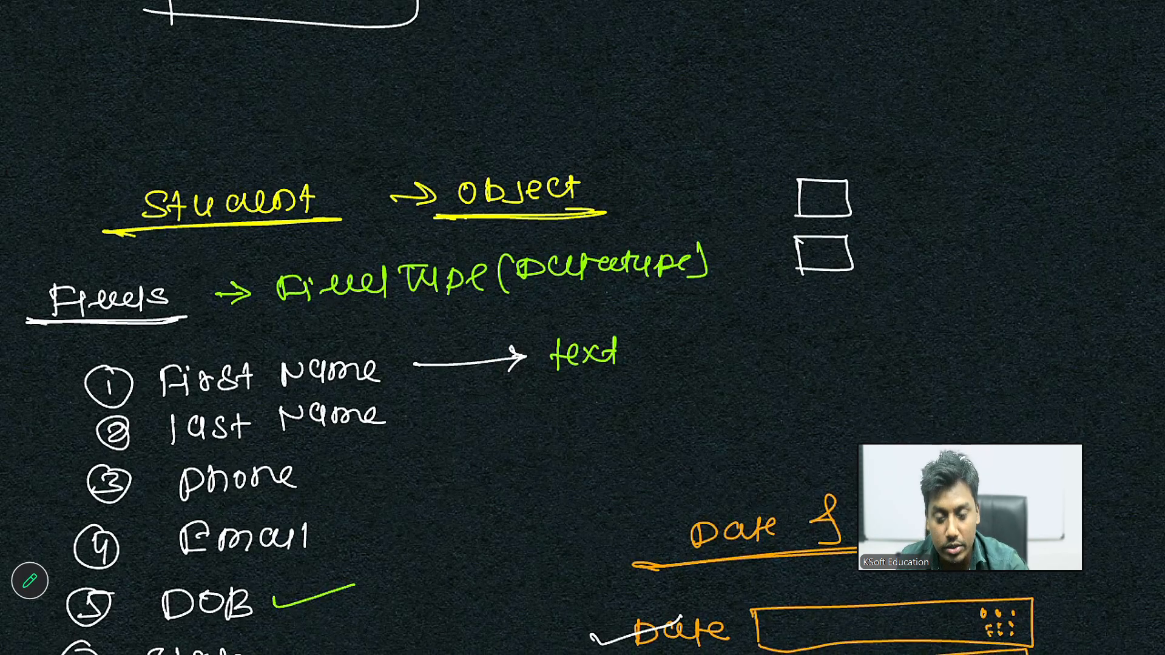
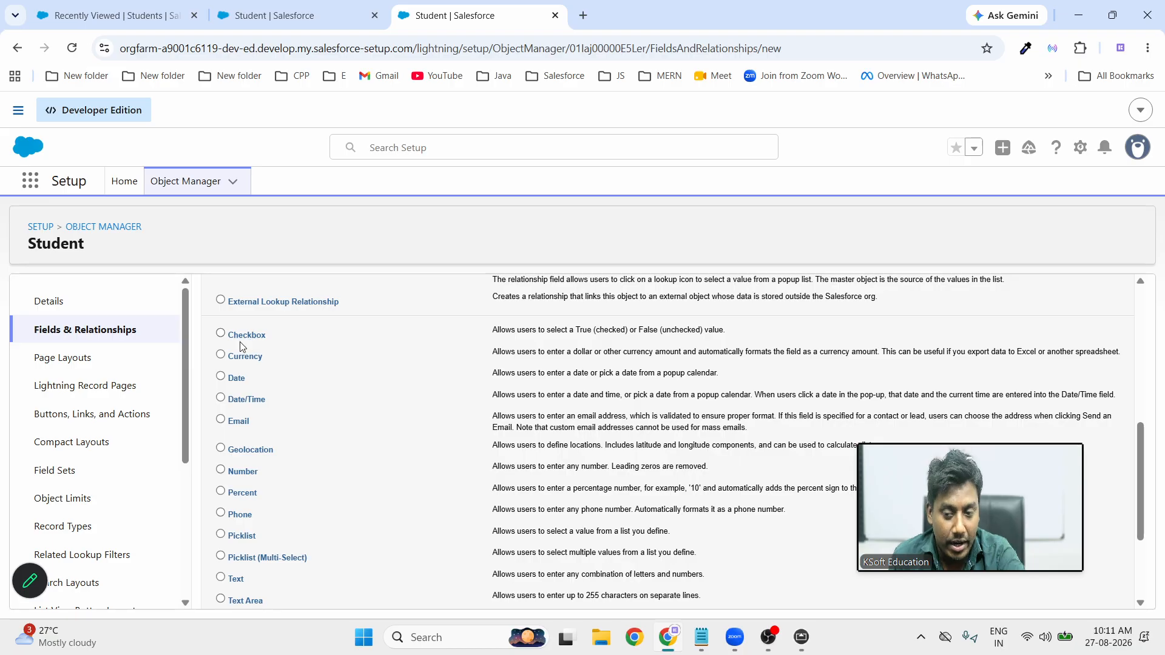
Choose Checkbox as the new field's data type, highlighting its checked/unchecked description, and continue
click(220, 334)
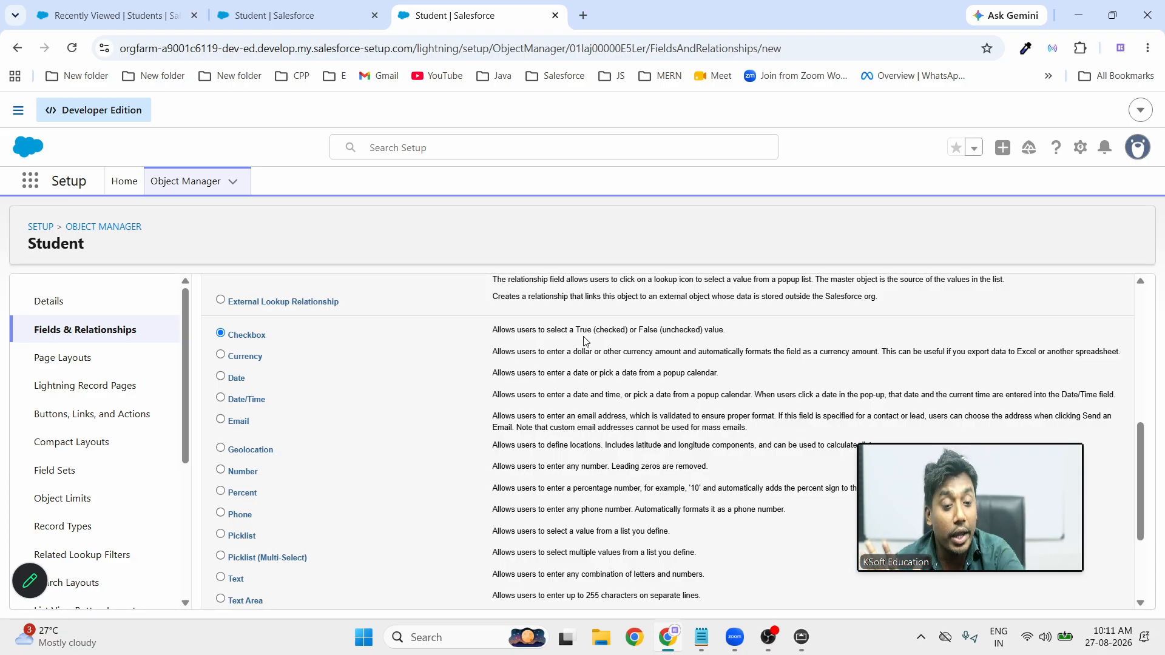
double_click(604, 331)
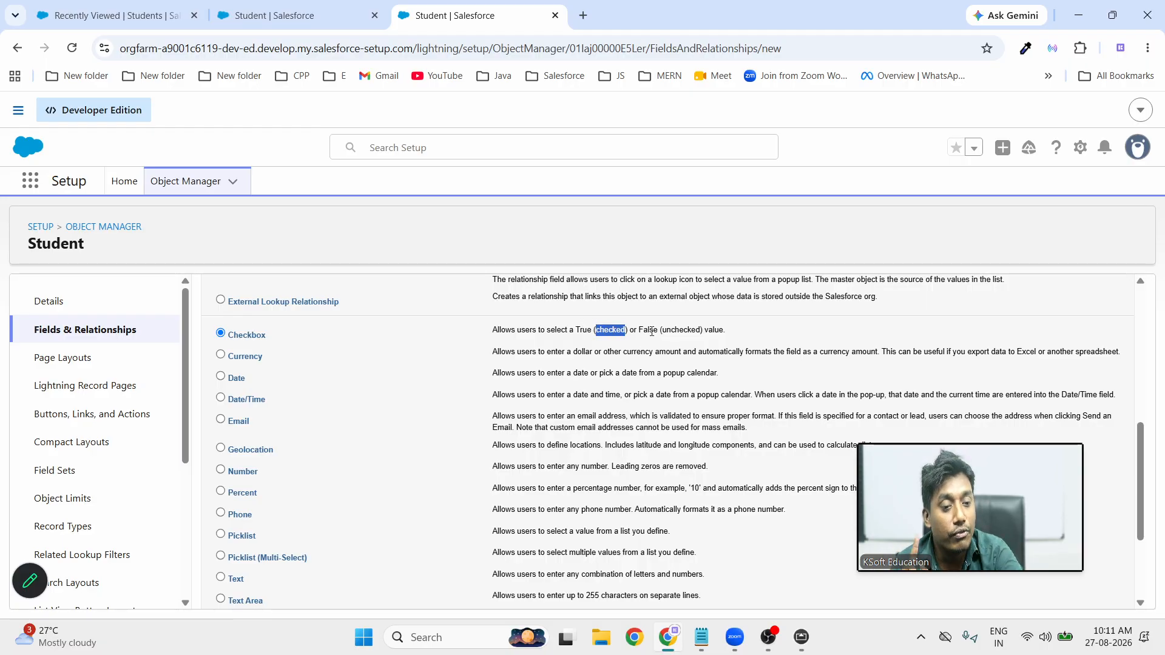
double_click(676, 331)
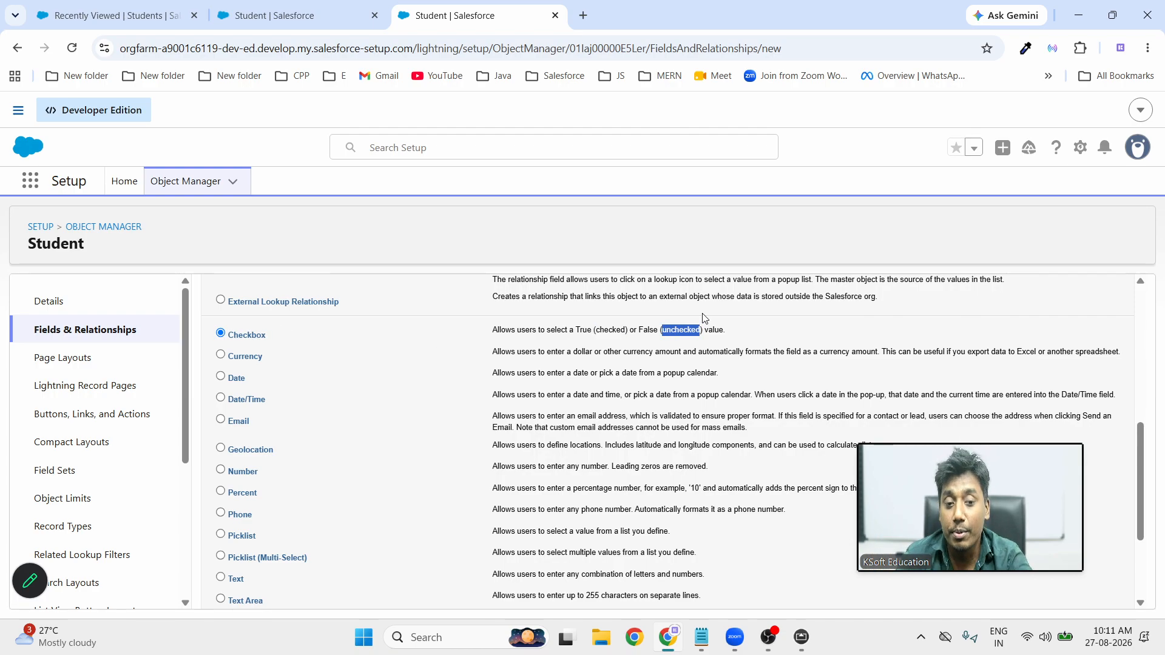
scroll(727, 414, down, 3)
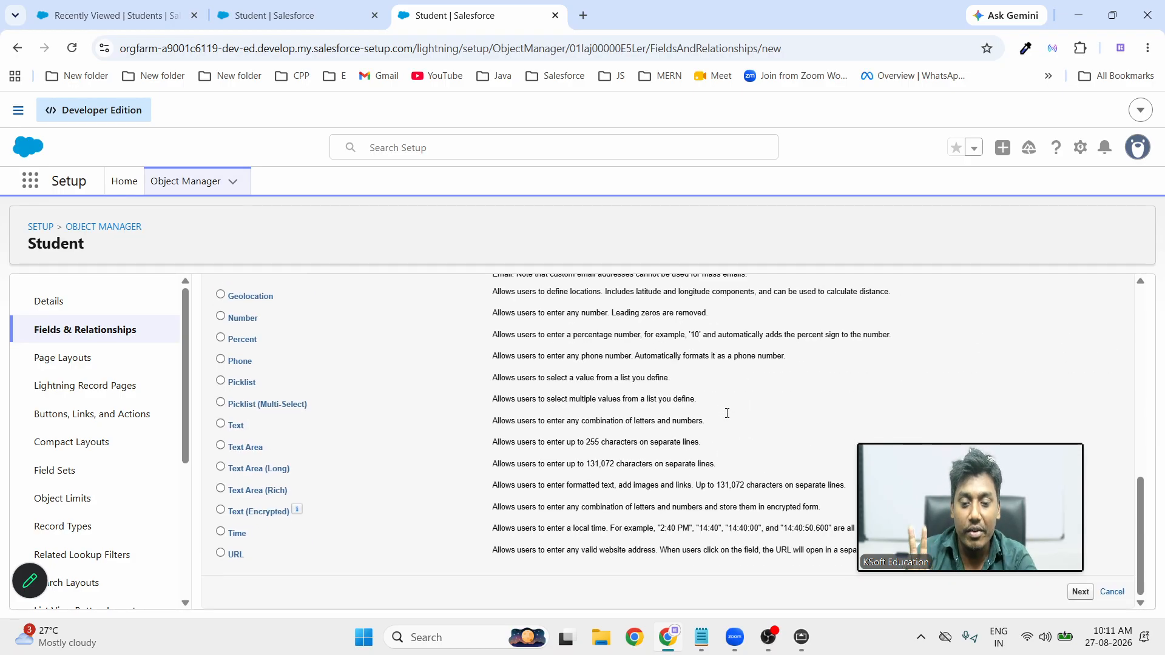
click(1079, 593)
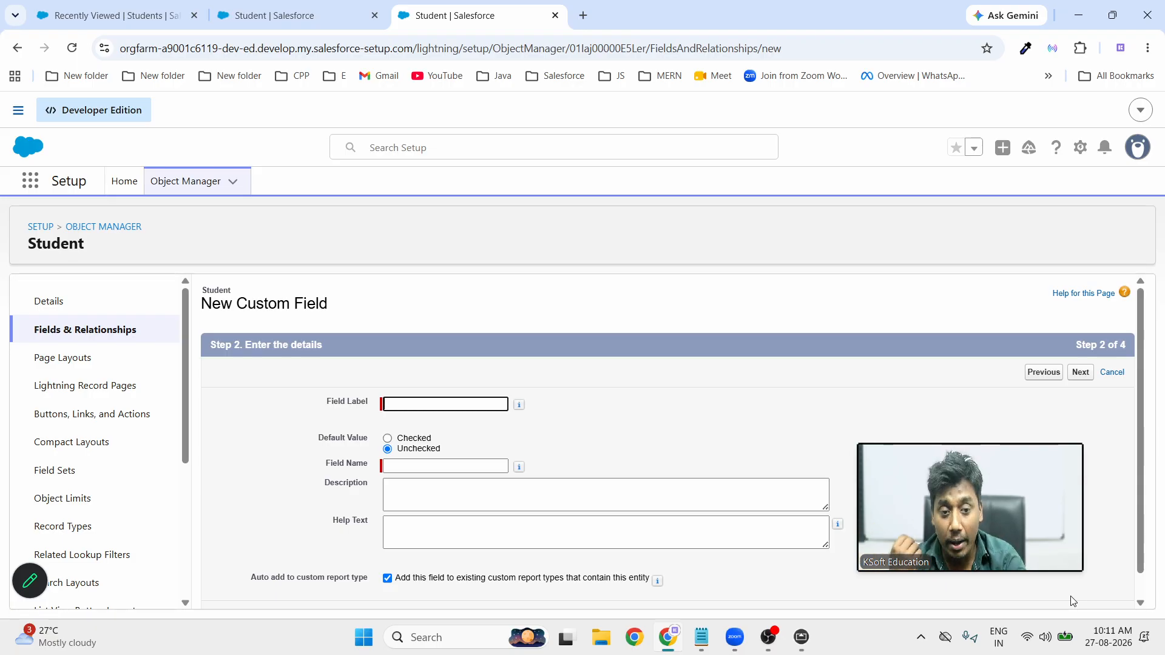
Label the checkbox field 'isActive', set its default value to Checked, and continue
click(431, 401)
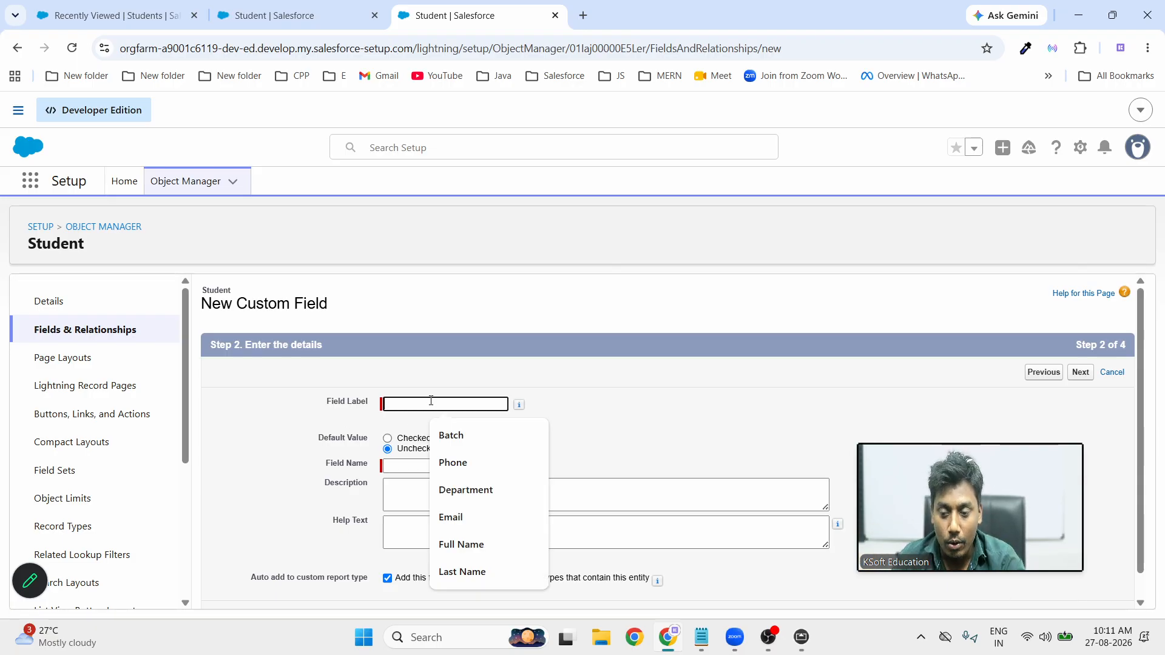
text(isActive)
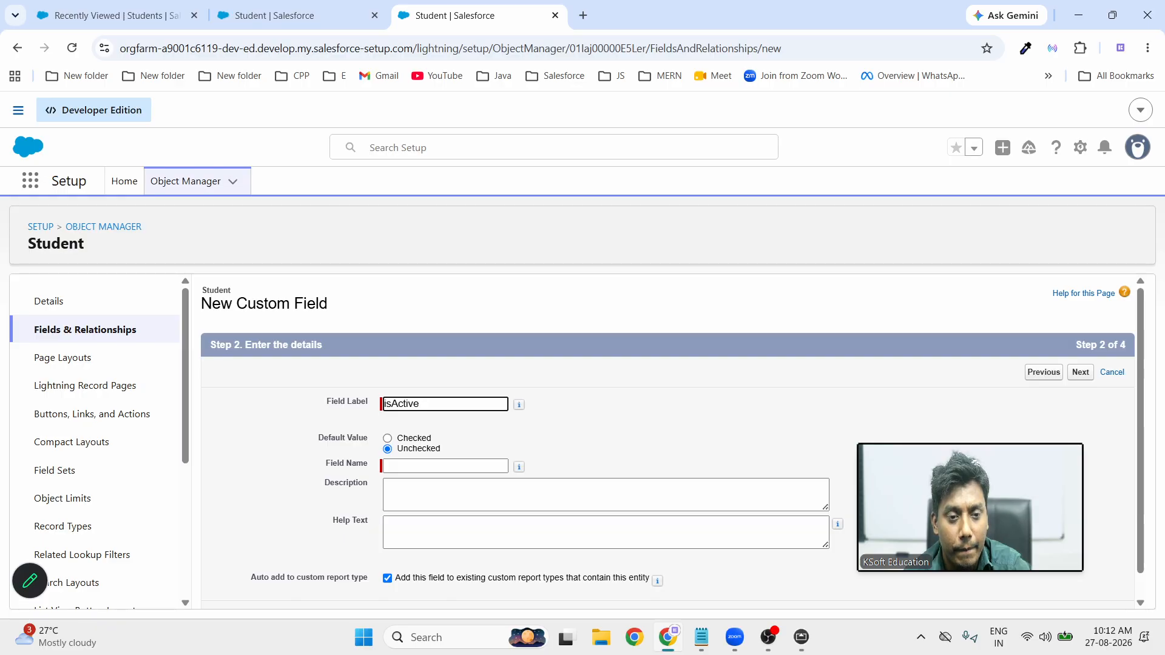
key(alt+Tab)
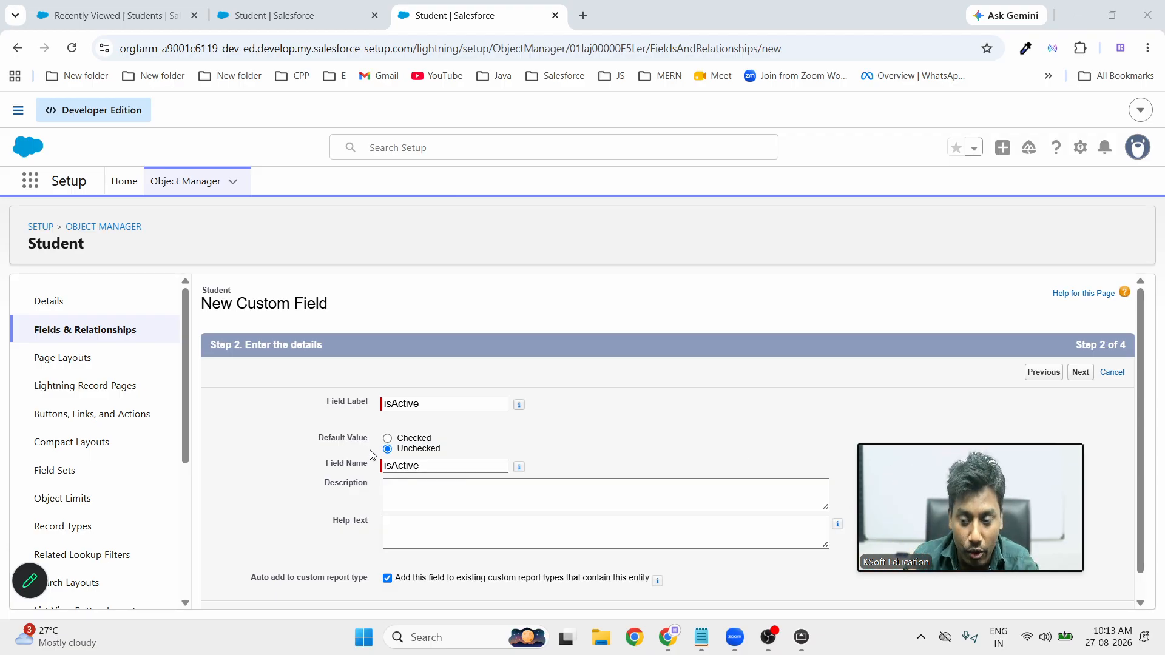
click(388, 438)
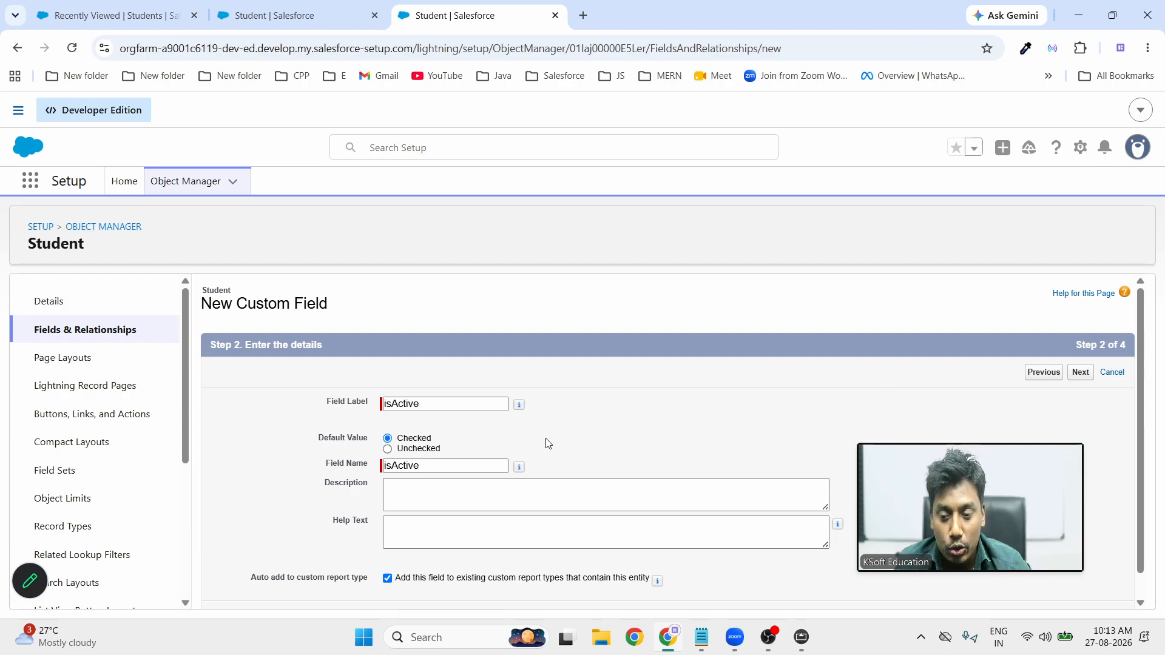
click(1078, 375)
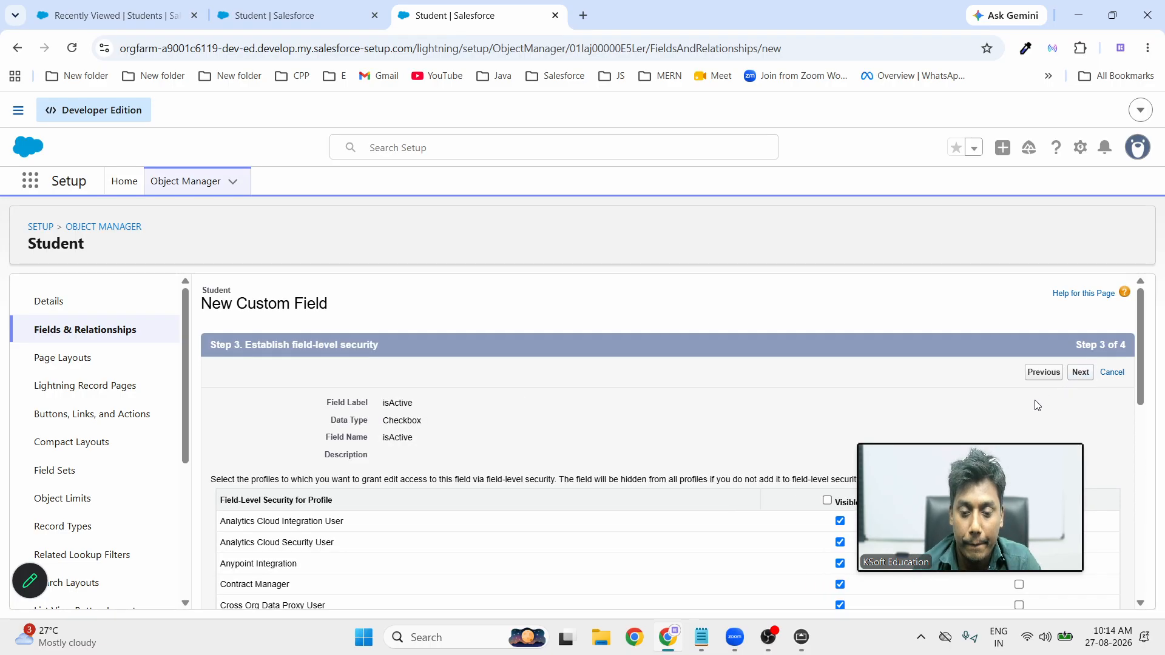
Accept the default field-level security for isActive and review its Student Layout page-layout placement
click(1074, 374)
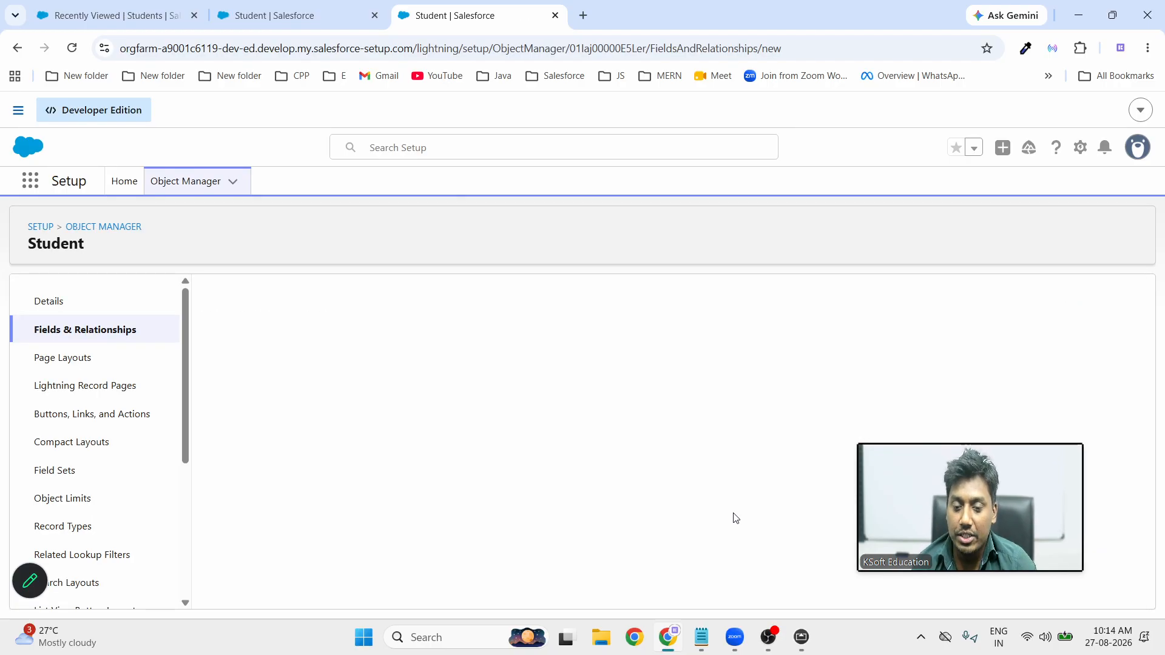
scroll(484, 555, down, 8)
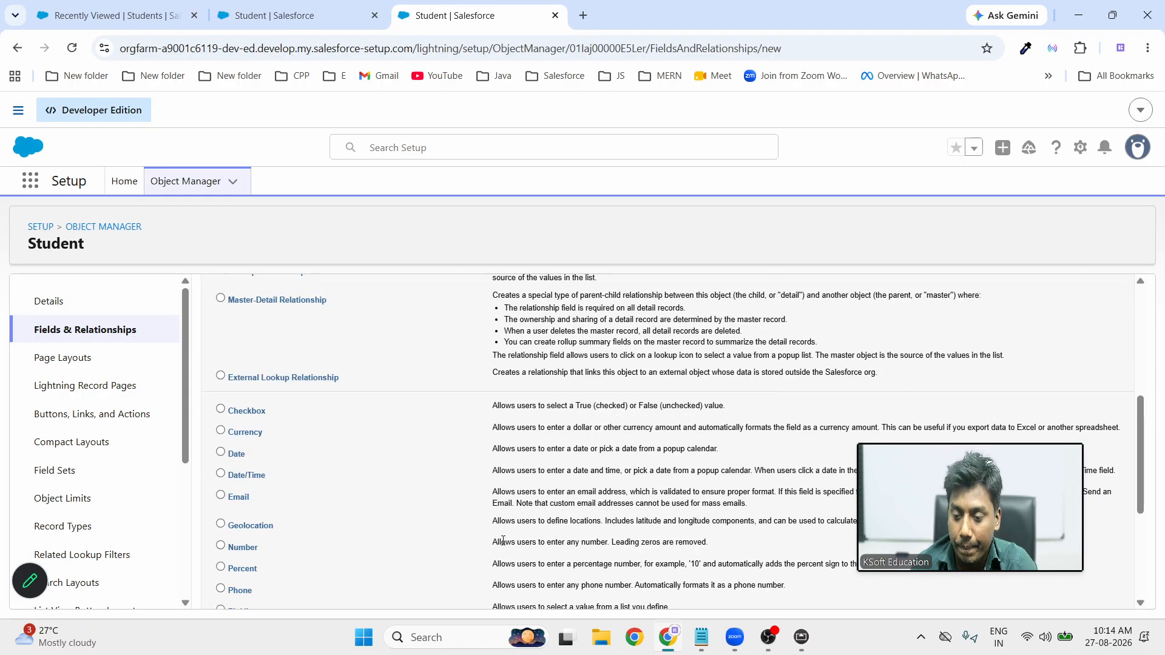
scroll(221, 324, up, 1)
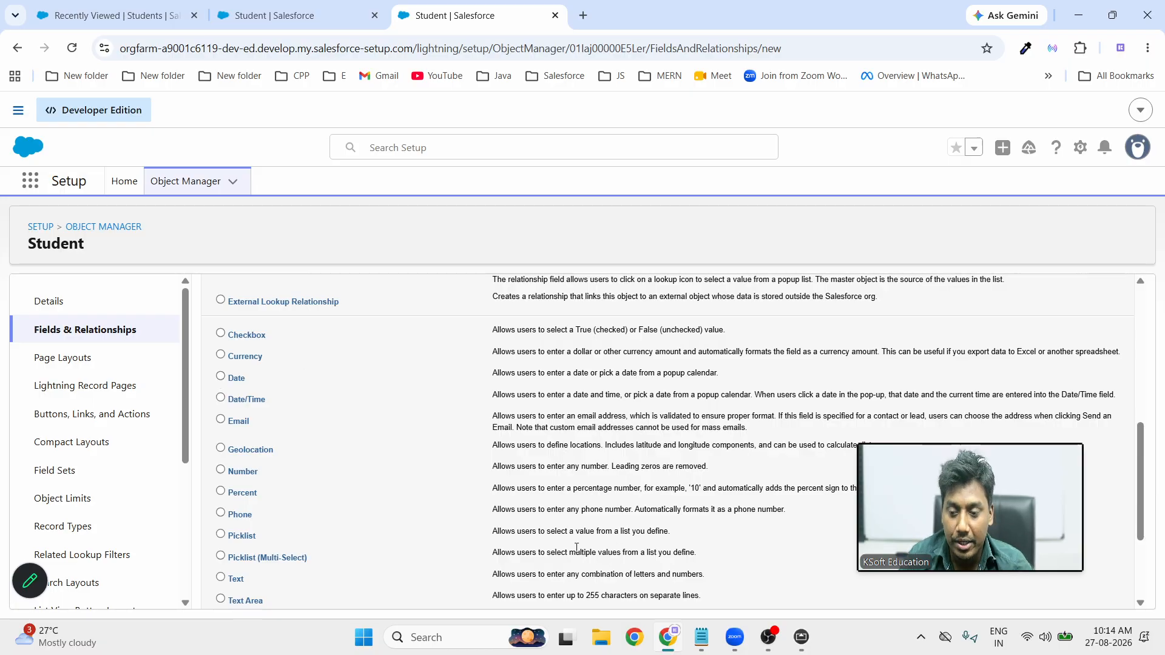
Bring up the whiteboard and write 'Currency' in orange beside the student field list
click(801, 637)
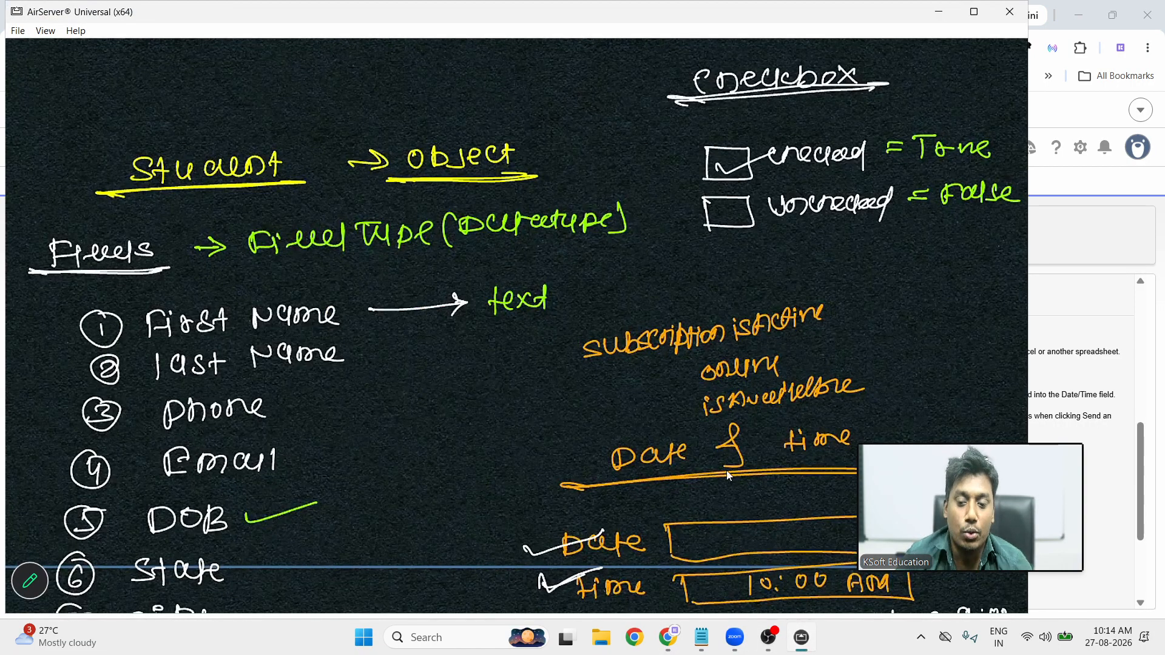
scroll(715, 453, down, 5)
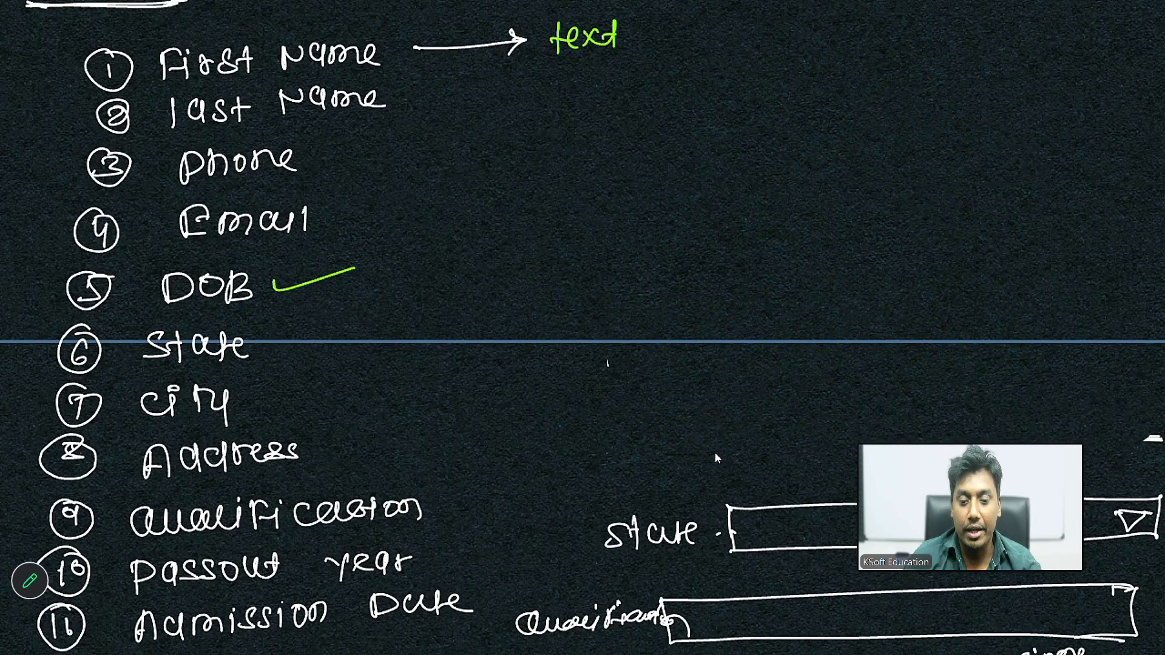
mouse_move(635, 109)
mouse_down()
mouse_move(621, 120)
mouse_move(640, 126)
mouse_up()
mouse_move(648, 109)
mouse_down()
mouse_move(660, 126)
mouse_move(710, 102)
mouse_move(722, 111)
mouse_move(774, 96)
mouse_move(766, 124)
mouse_up()
Write 'Number' and 'percent' beneath 'Currency' on the whiteboard
mouse_move(643, 149)
mouse_down()
mouse_move(642, 177)
mouse_move(665, 170)
mouse_up()
drag(670, 152, 690, 173)
drag(689, 170, 719, 152)
drag(716, 153, 720, 173)
mouse_move(731, 149)
mouse_down()
mouse_move(729, 165)
mouse_move(746, 171)
mouse_move(771, 155)
mouse_up()
drag(763, 173, 778, 152)
mouse_move(676, 205)
mouse_down()
mouse_move(675, 237)
mouse_move(698, 221)
mouse_up()
drag(700, 218, 727, 206)
mouse_move(744, 207)
mouse_down()
mouse_move(735, 220)
mouse_move(788, 212)
mouse_up()
mouse_move(789, 195)
mouse_down()
mouse_move(792, 217)
mouse_move(807, 204)
mouse_up()
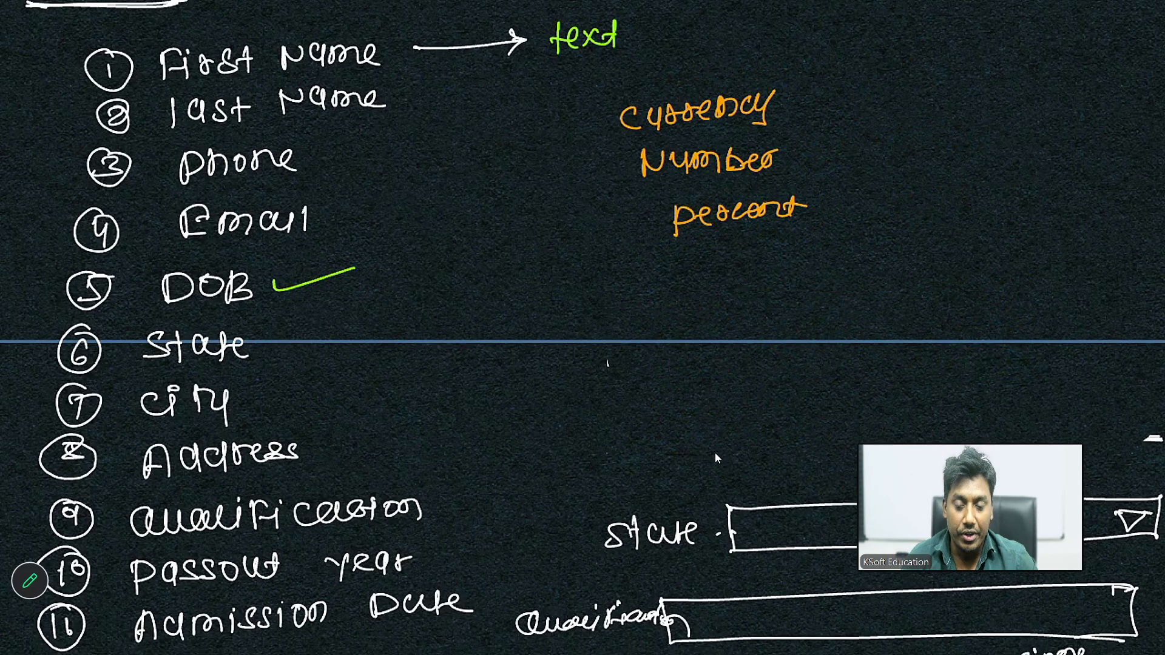
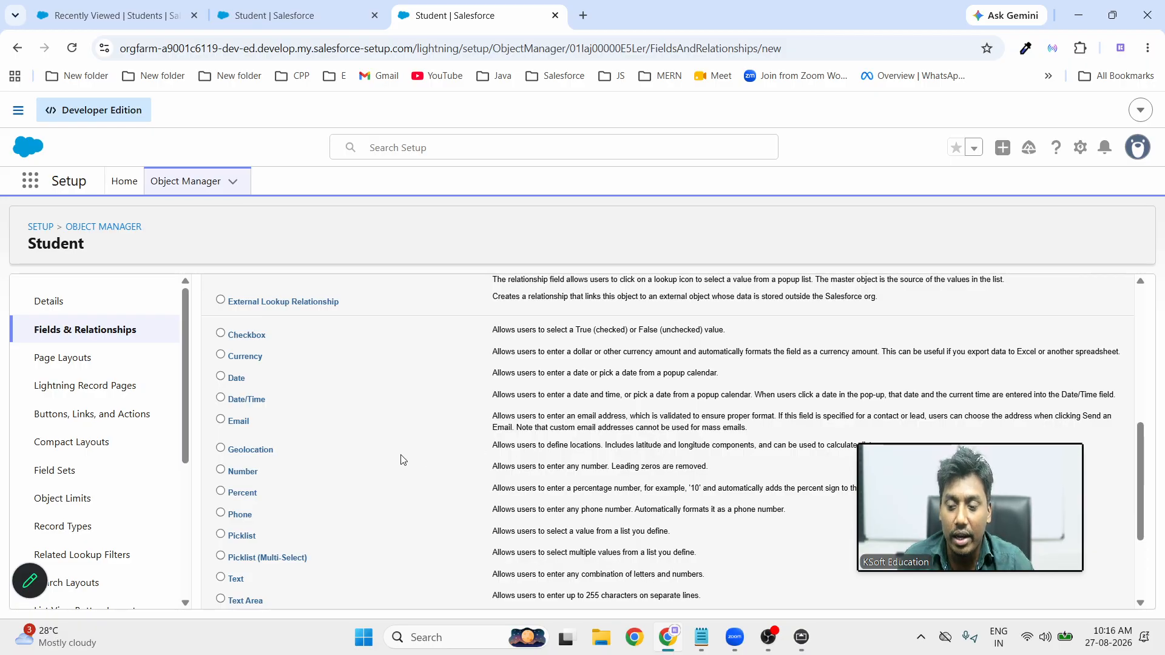
Choose Text (Encrypted) as the data type for the new Student field
scroll(255, 464, down, 1)
scroll(256, 464, down, 3)
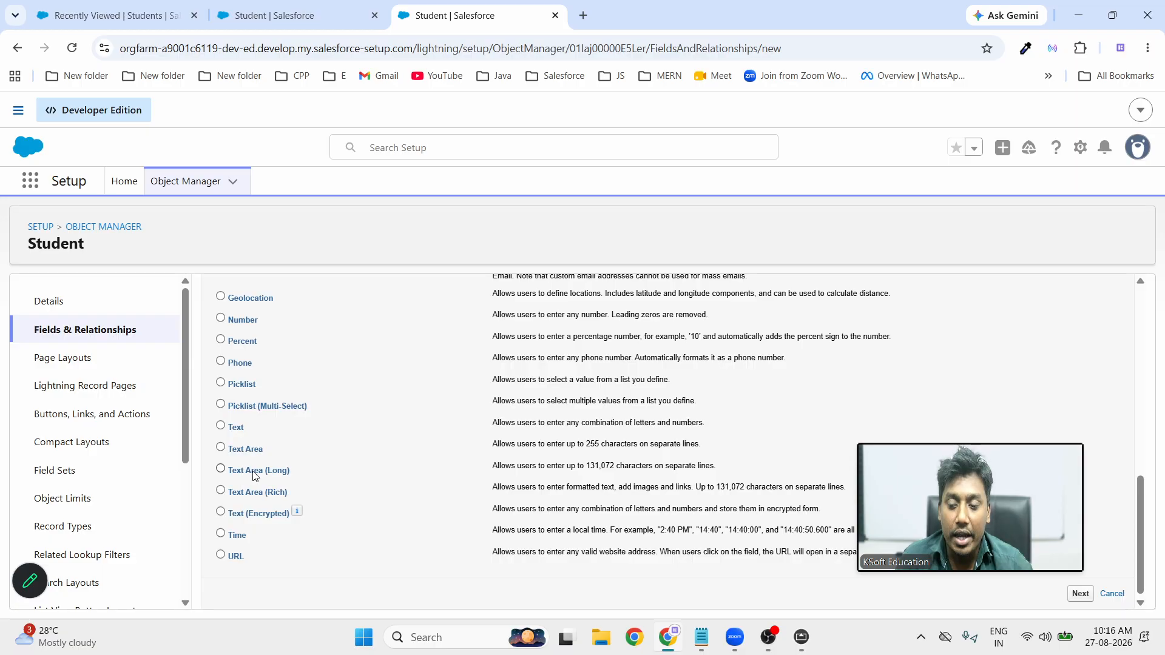
click(220, 511)
drag(971, 516, 1030, 191)
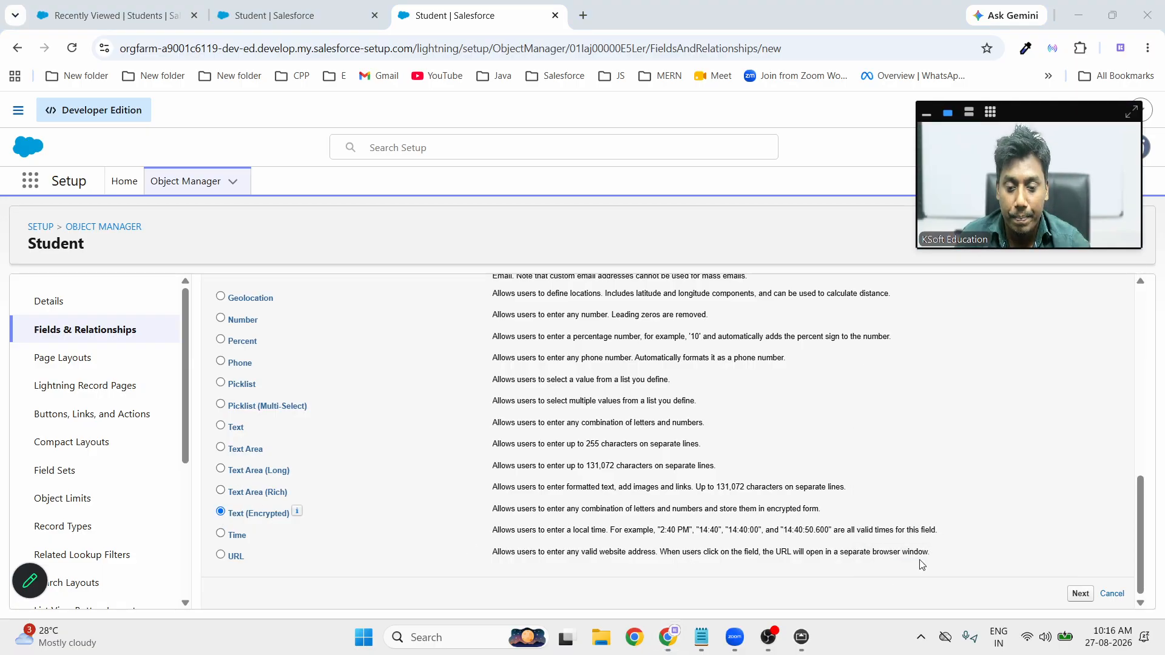
click(1077, 595)
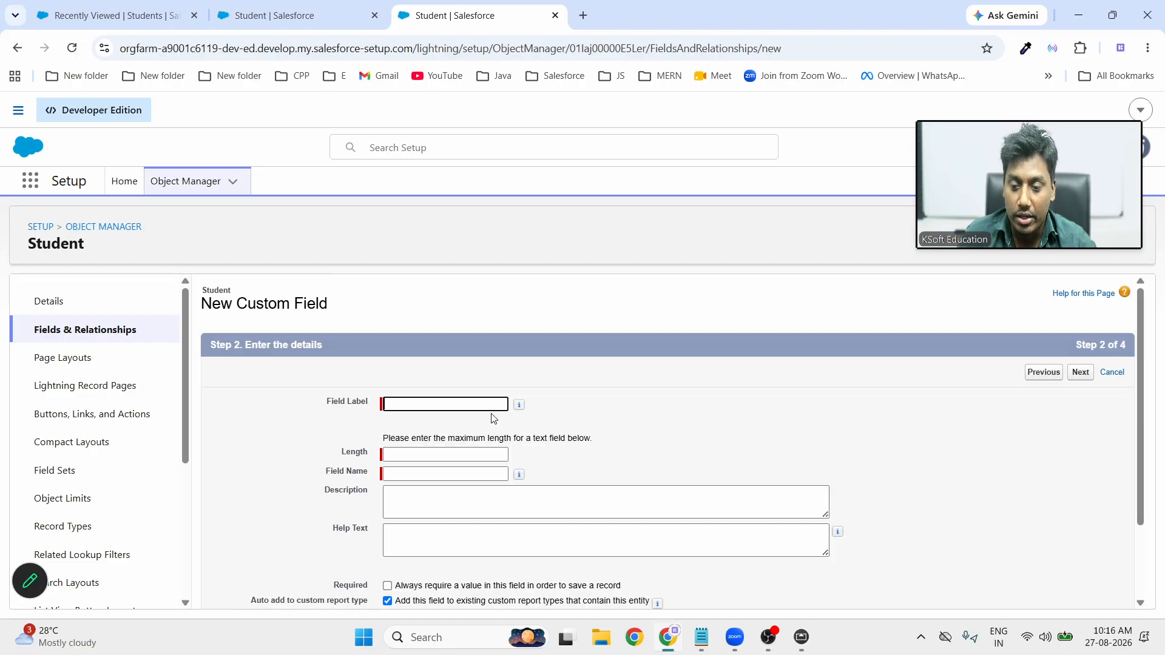
Label the field 'Adhar Number' (name Adhar_Number) with length 25
click(441, 399)
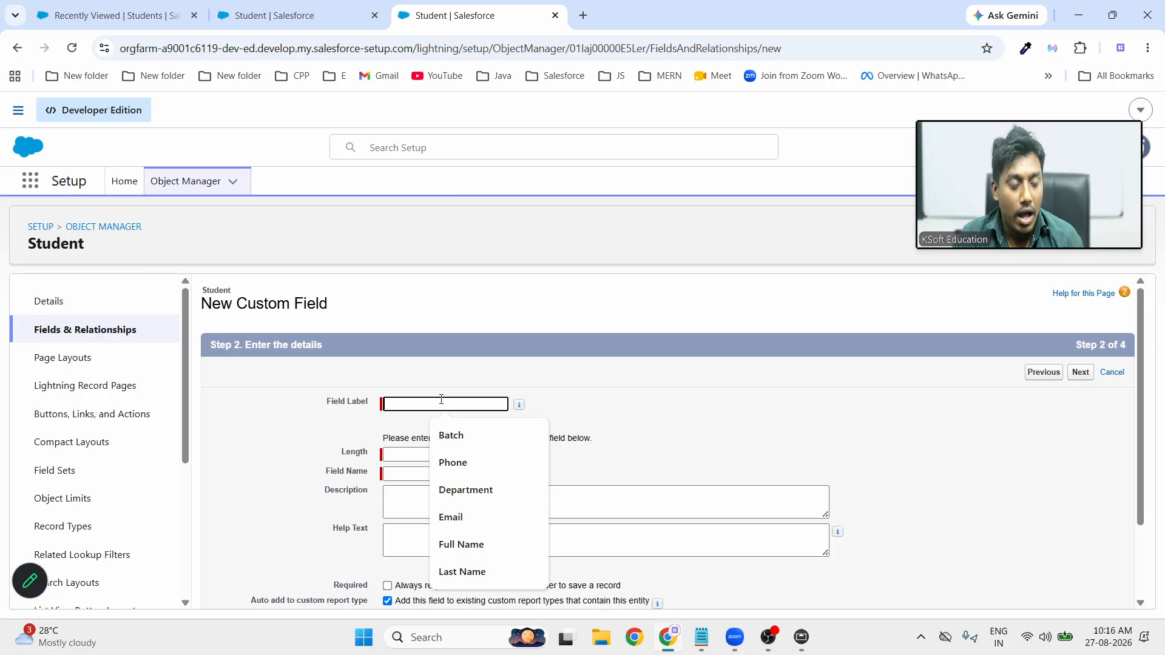
text(Ad)
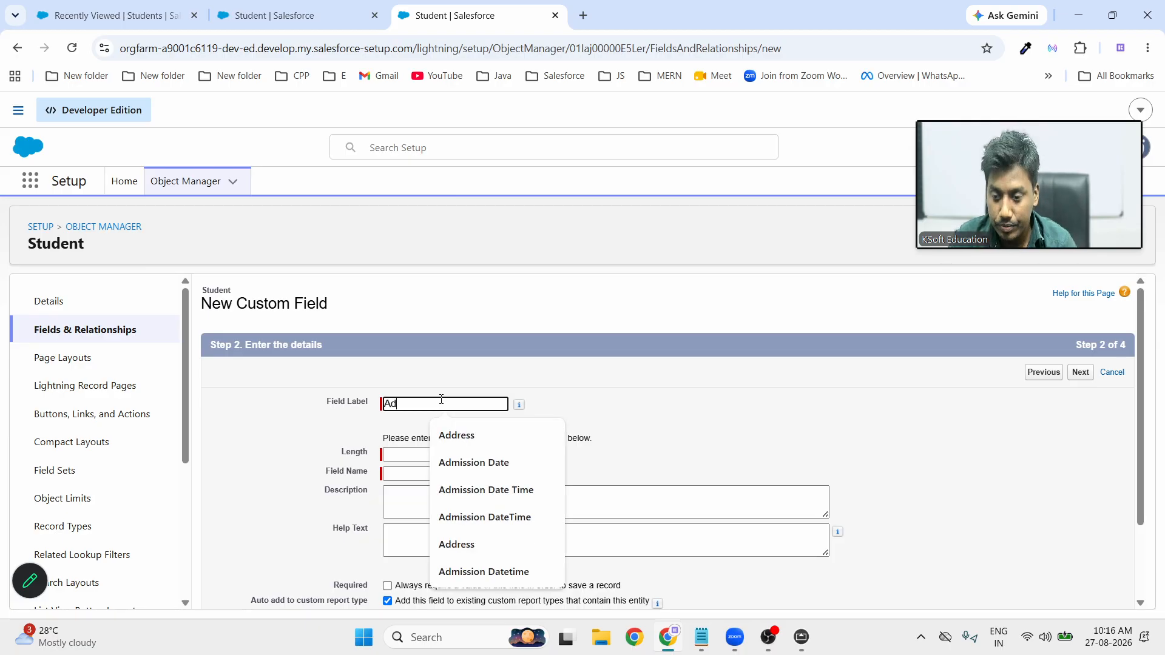
text(har )
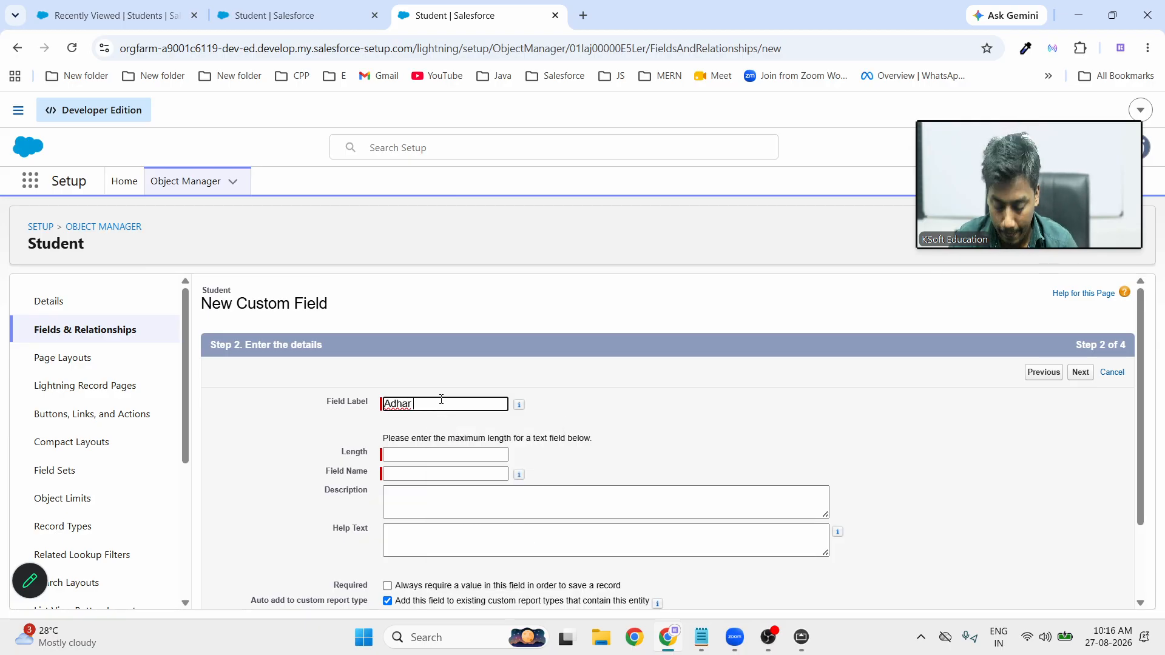
text(Number)
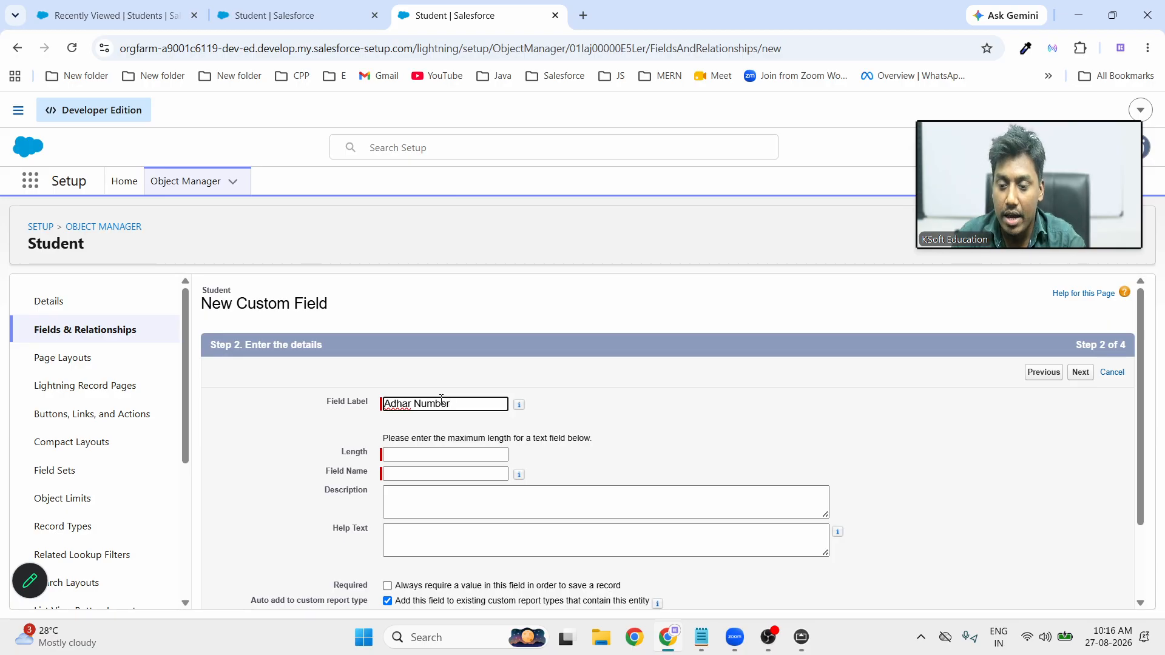
click(750, 438)
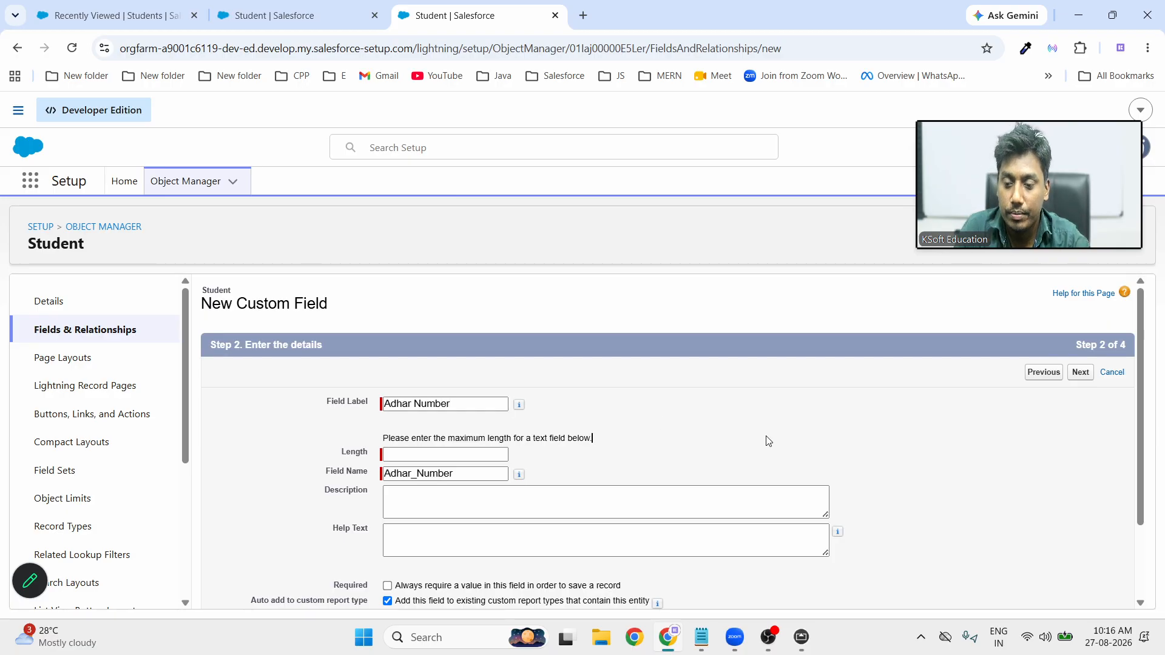
click(432, 452)
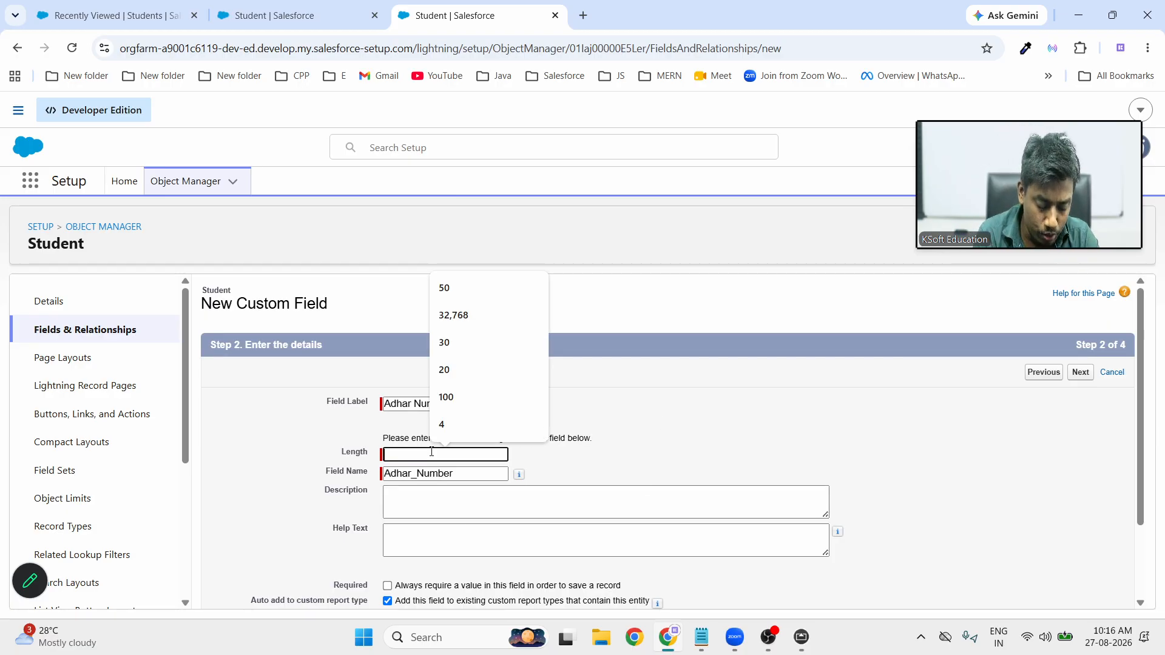
text(25)
scroll(746, 447, down, 3)
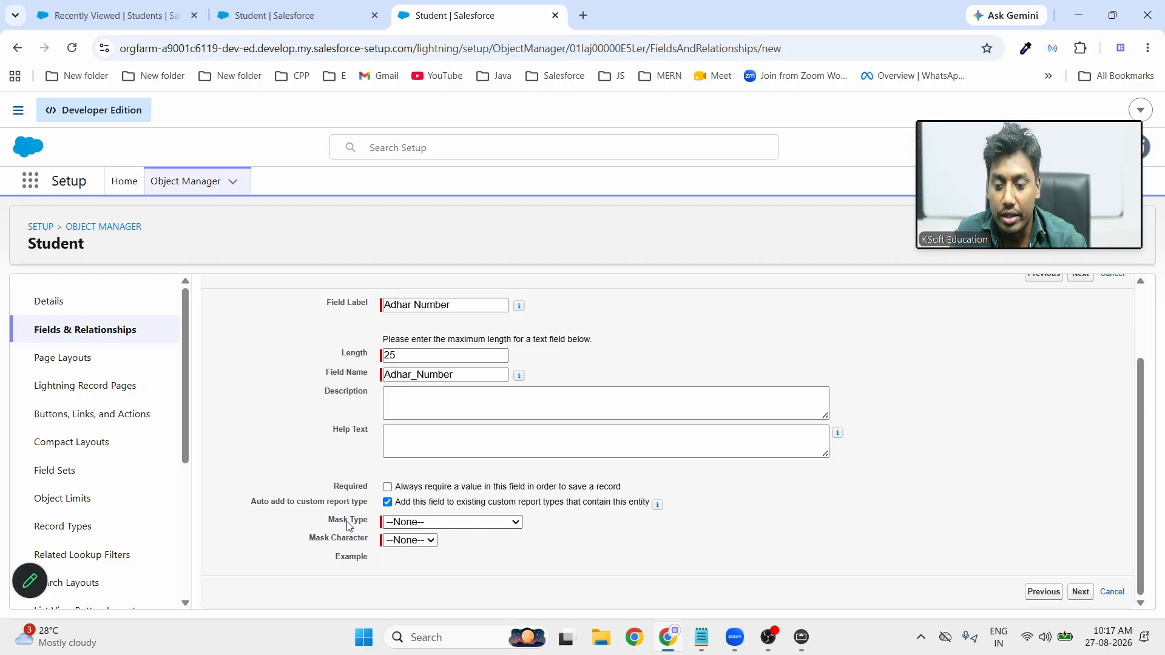
Set the mask type to Last Four Characters Clear with X as the mask character
click(449, 527)
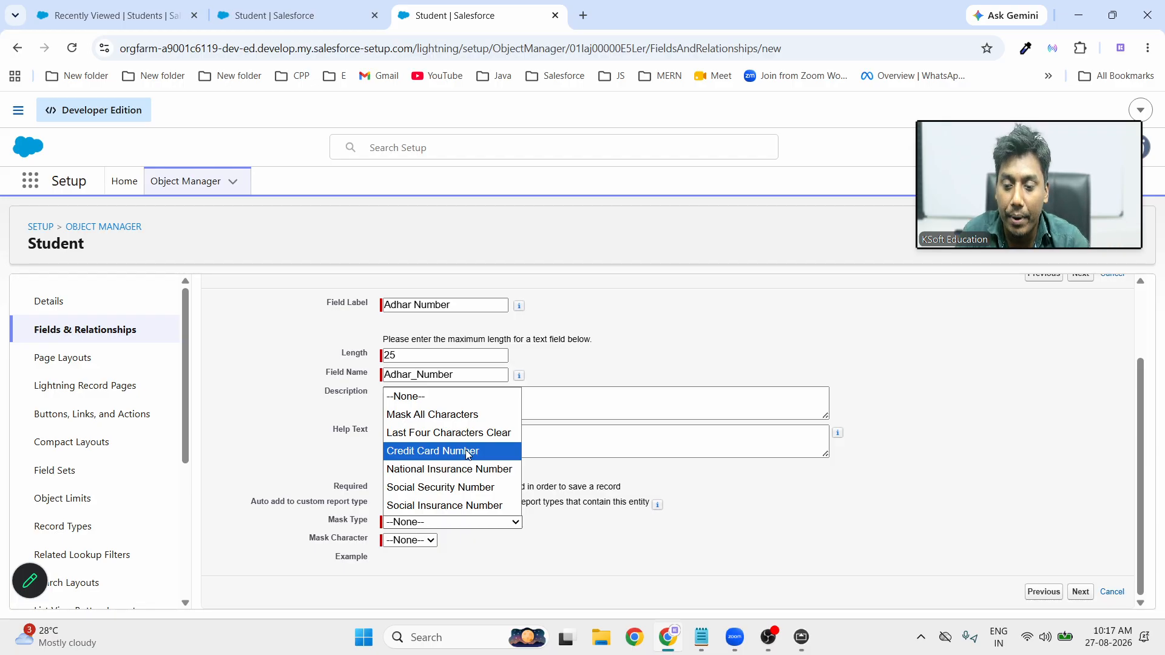
click(427, 453)
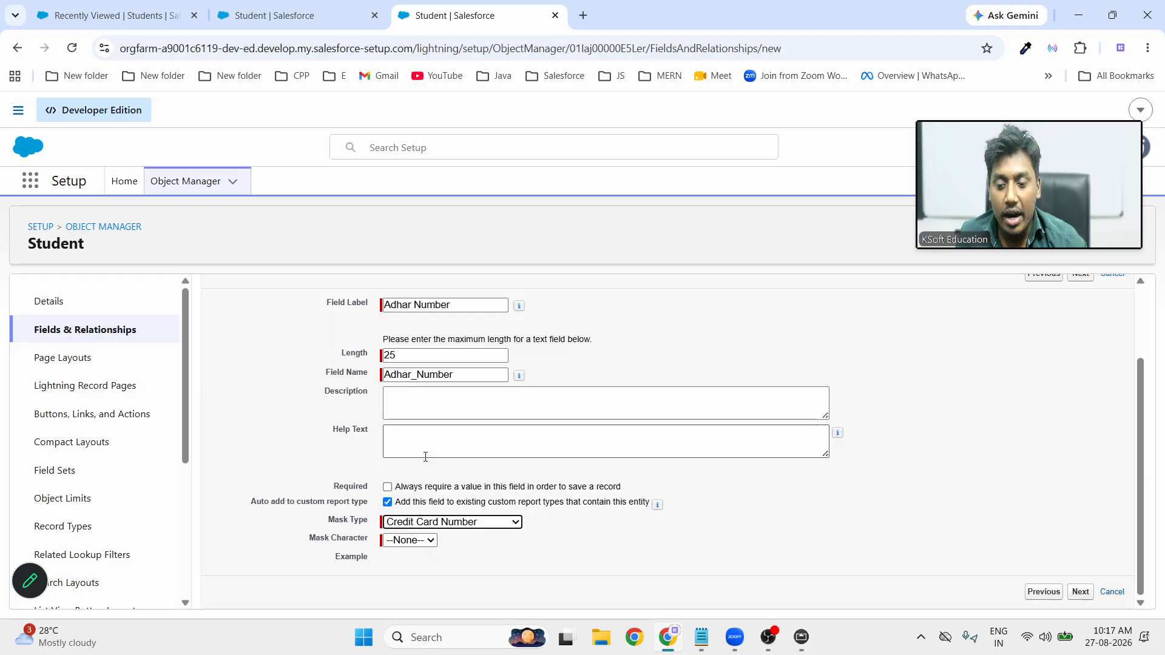
click(447, 525)
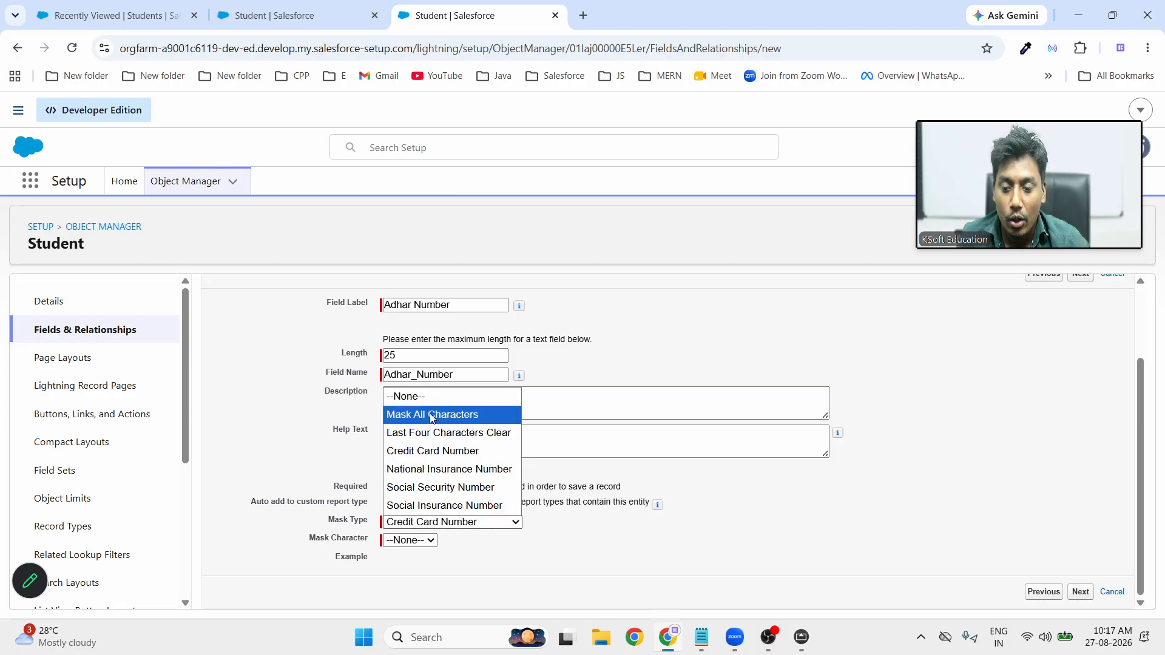
click(442, 434)
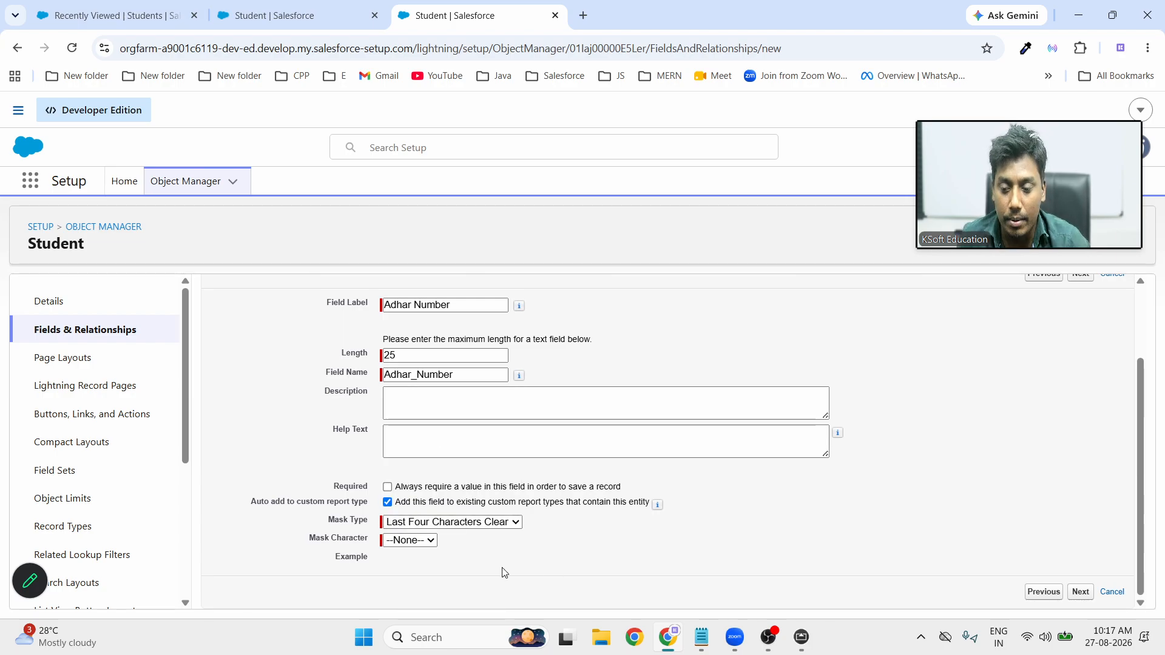
click(420, 540)
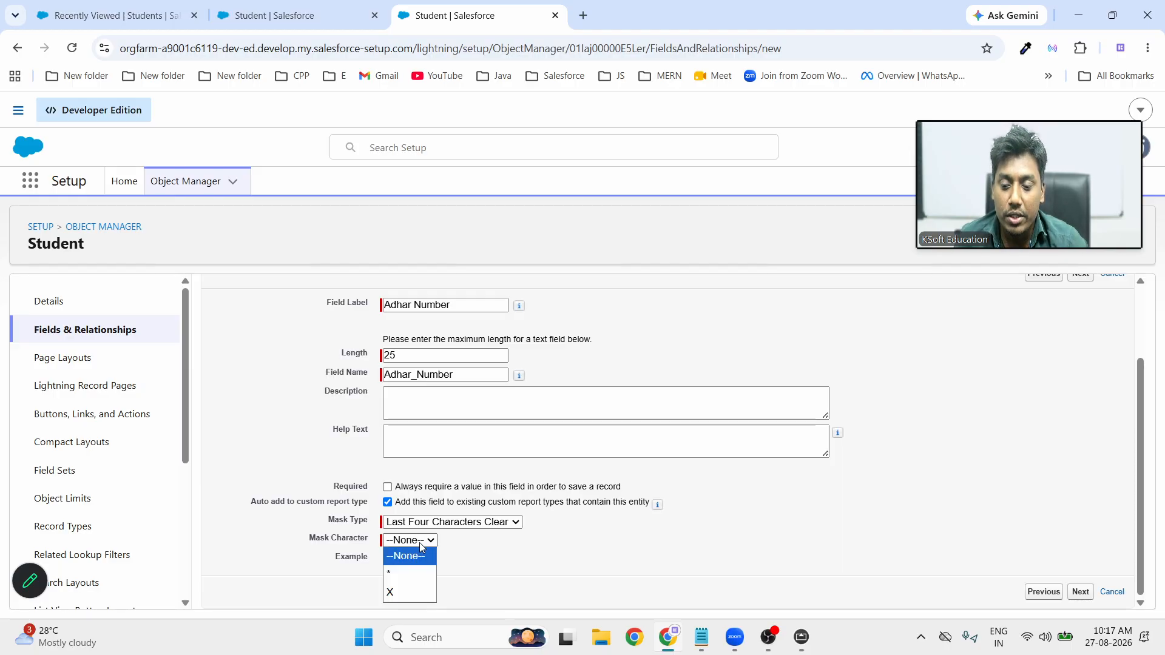
click(409, 593)
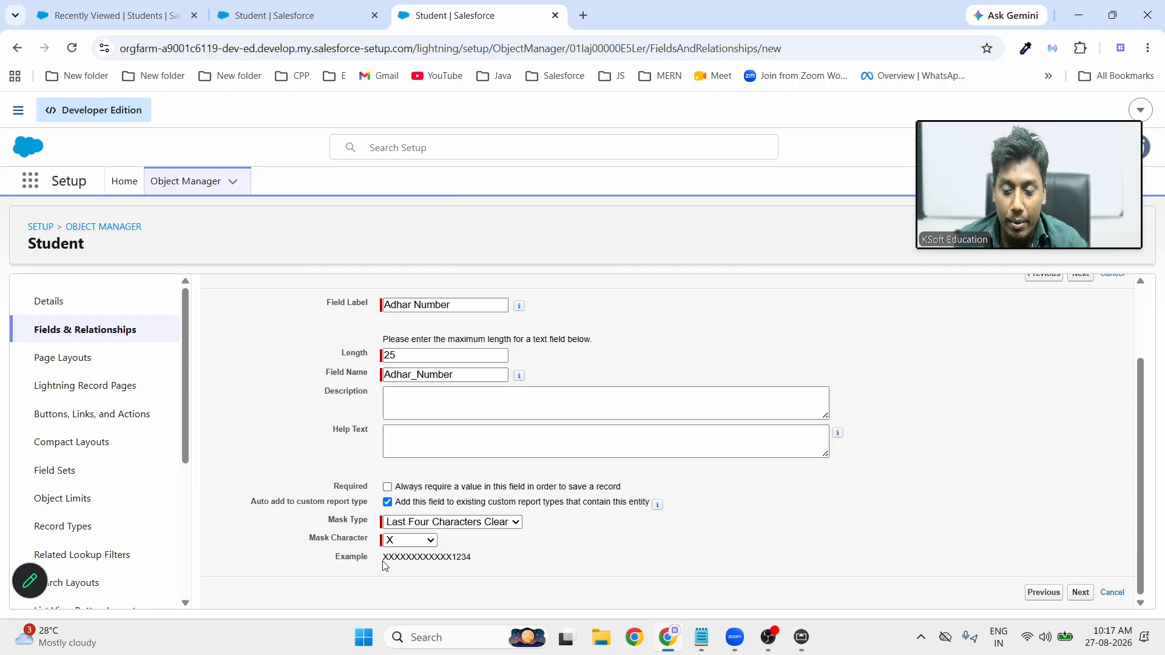
drag(383, 564, 498, 565)
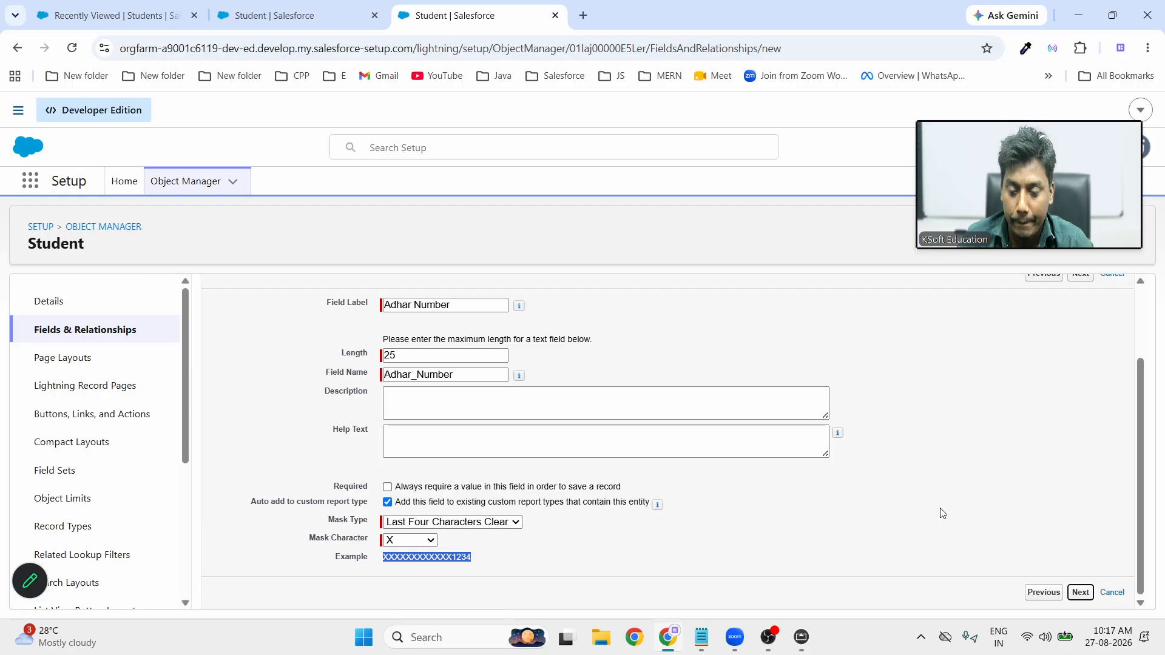
Keep default field security and layout placement, then save the field and start another
click(1082, 594)
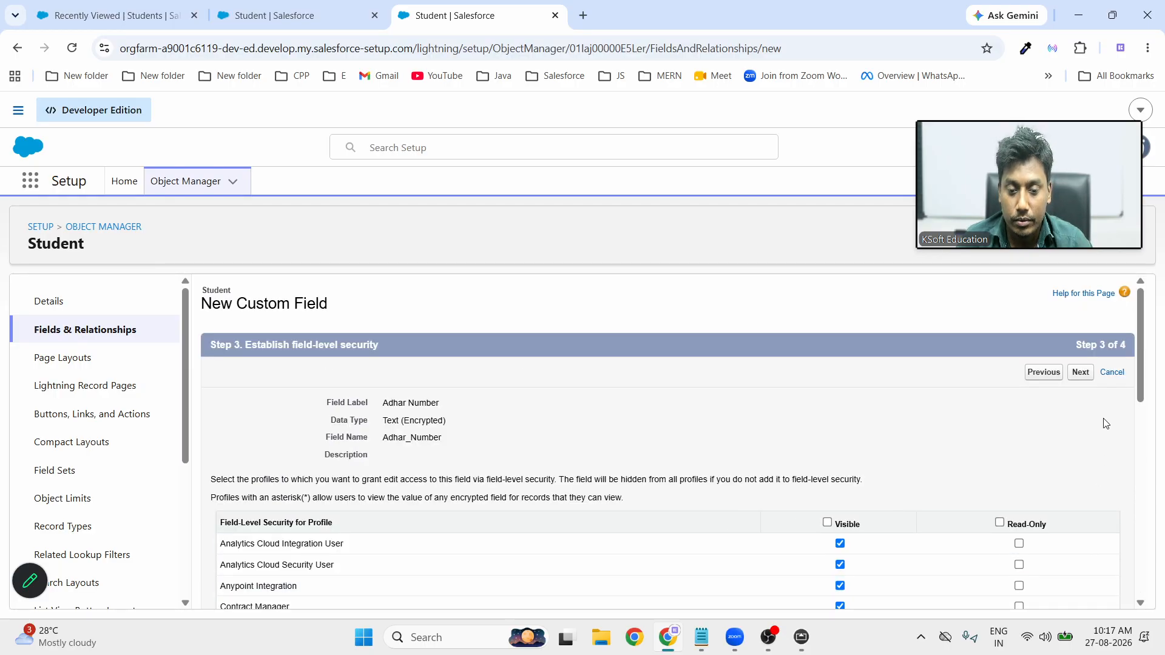
click(1080, 373)
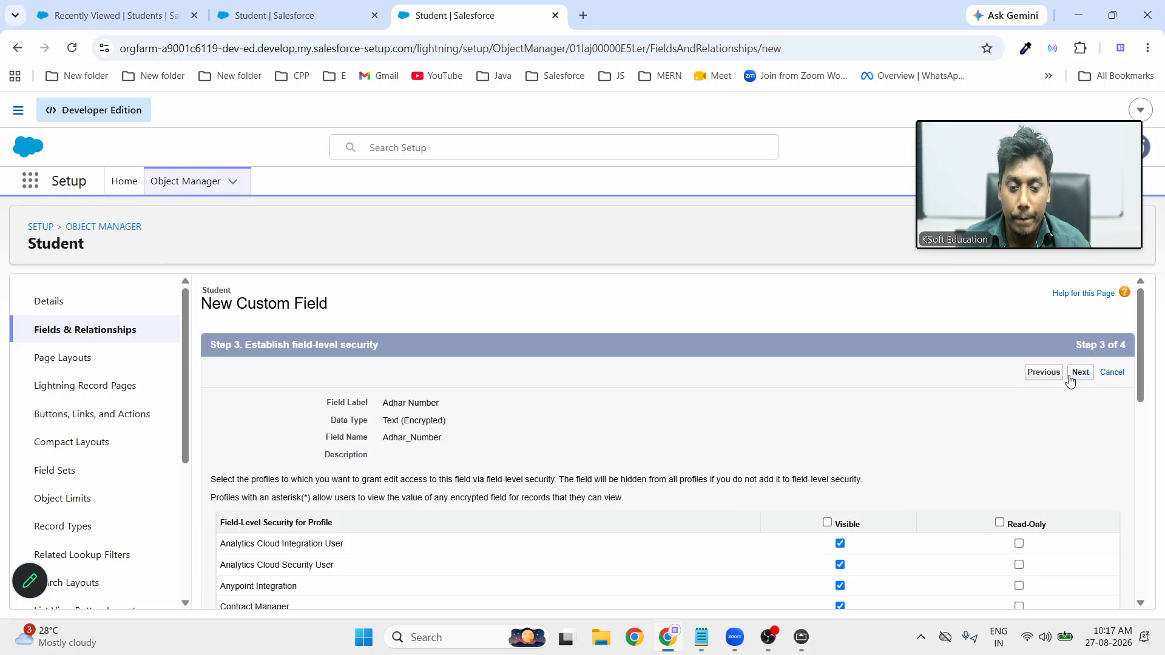
click(1048, 385)
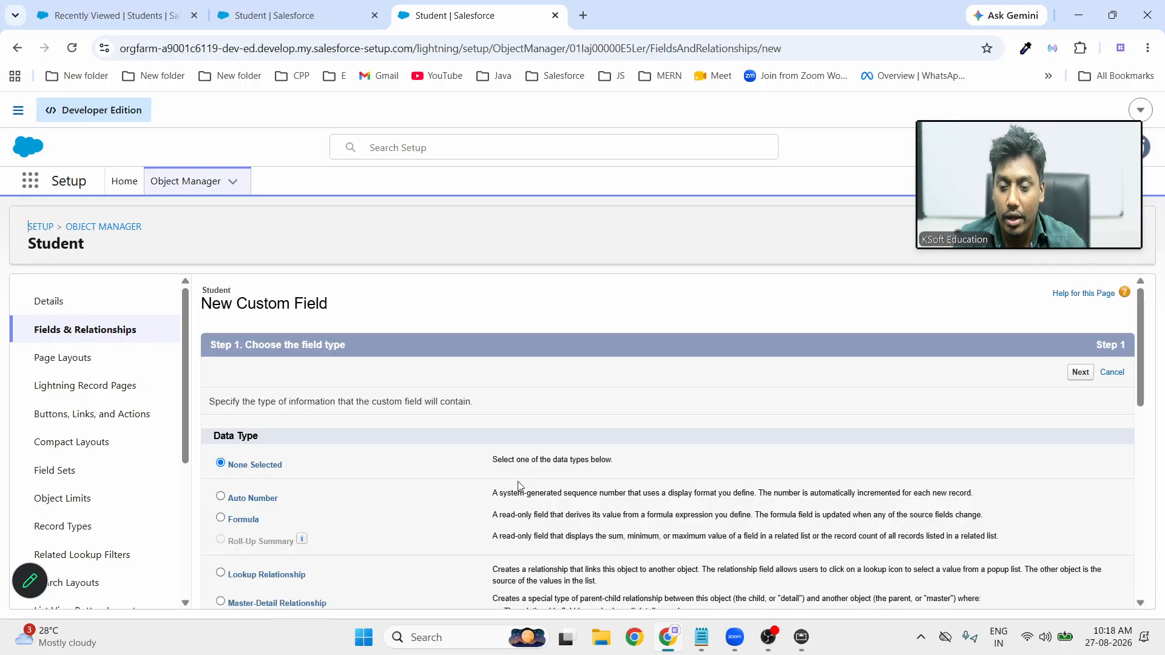
Pick URL as the next field's data type, then go to the recently viewed Students list
scroll(516, 491, down, 10)
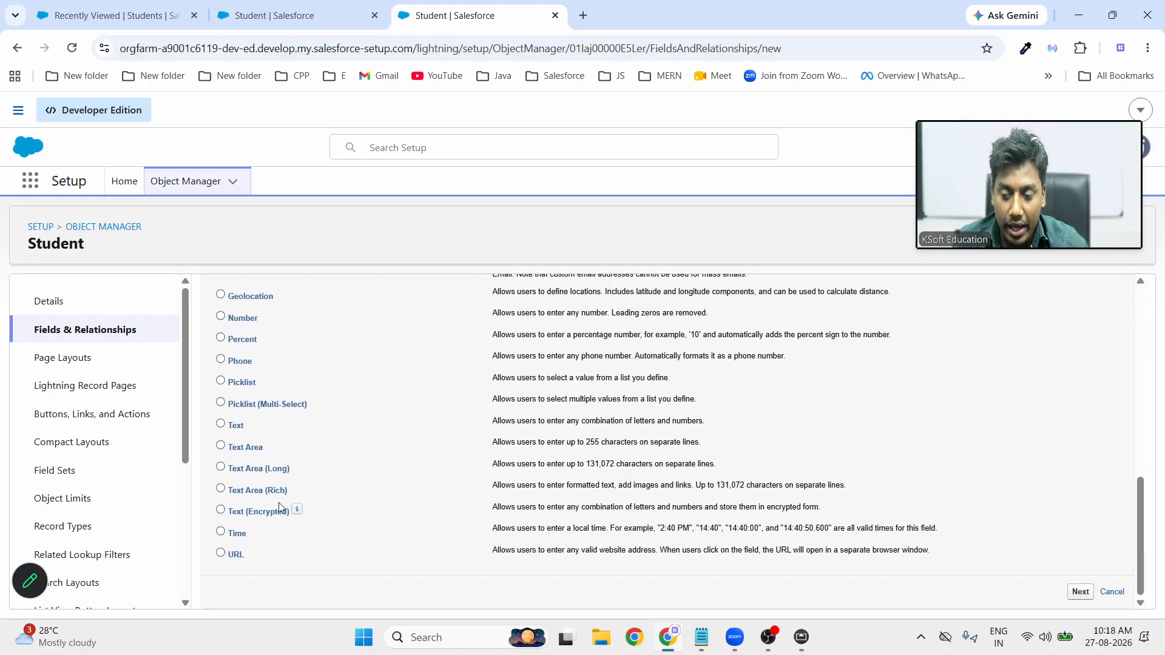
click(221, 556)
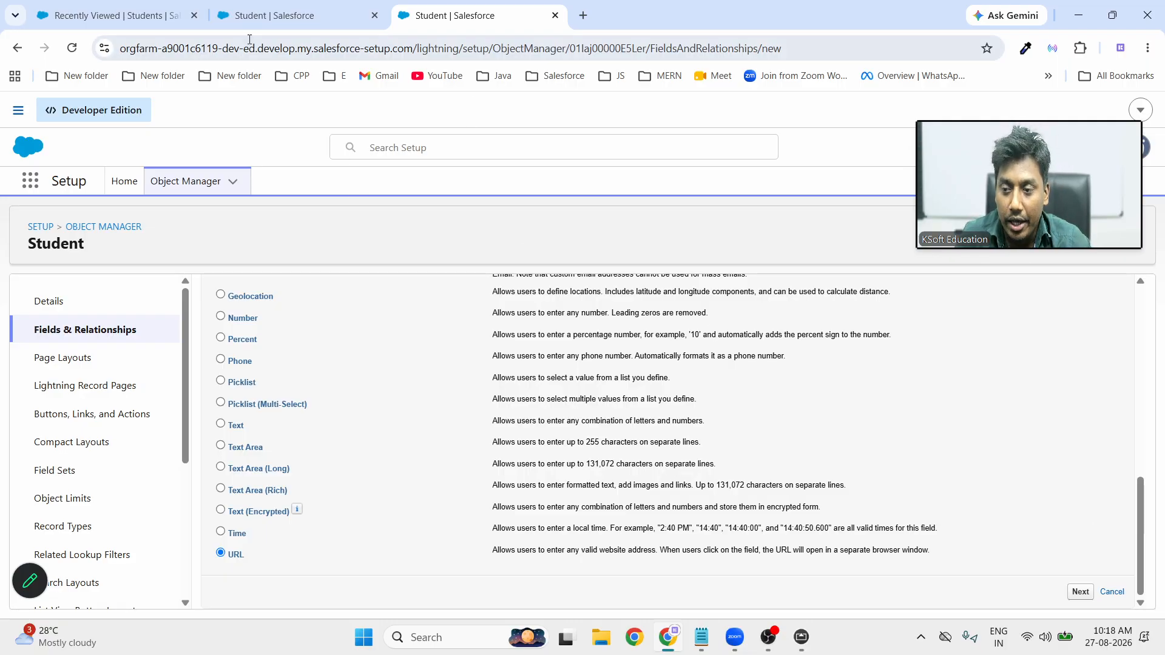
click(137, 17)
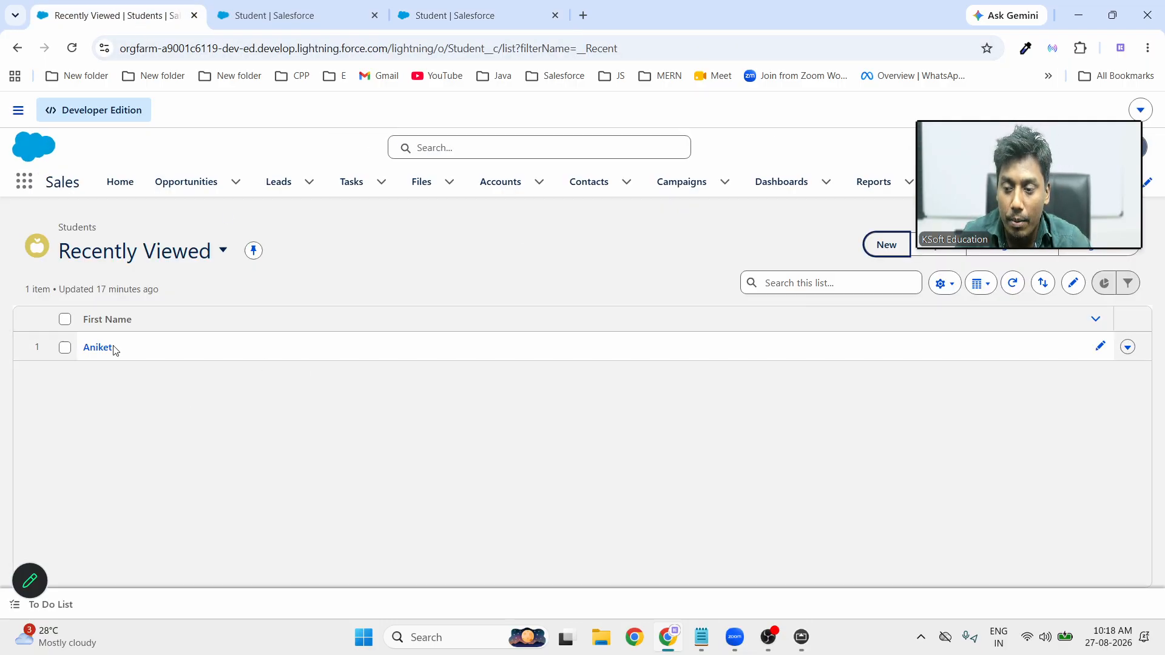
Review the existing student record's details, then return to the URL field wizard
click(90, 347)
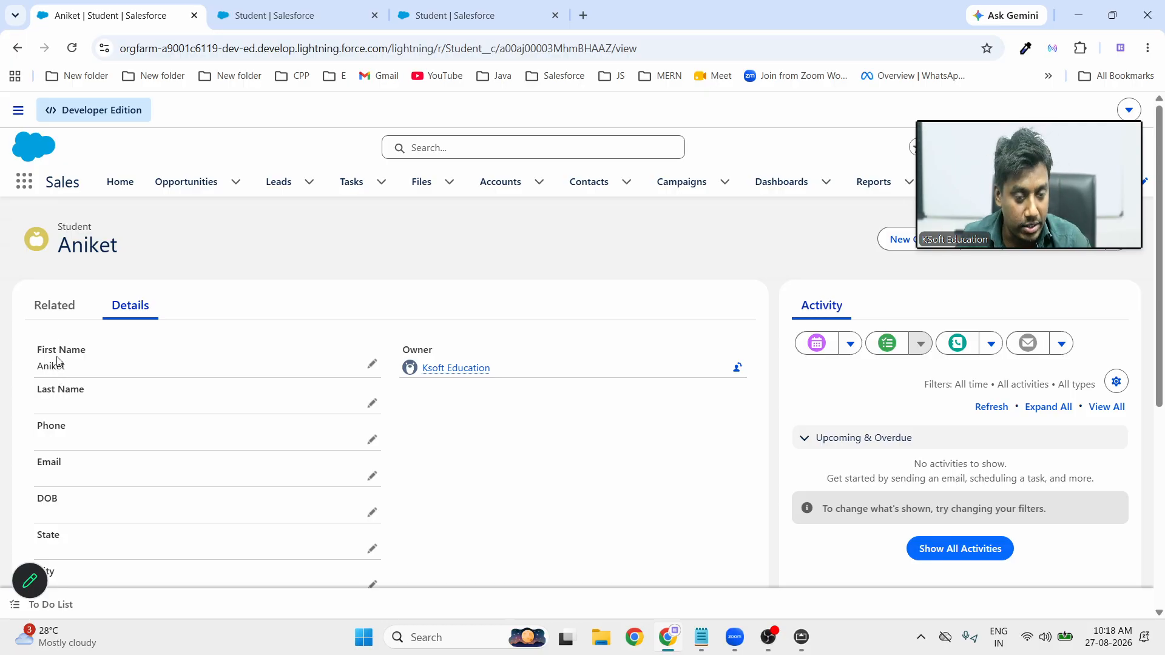
click(438, 23)
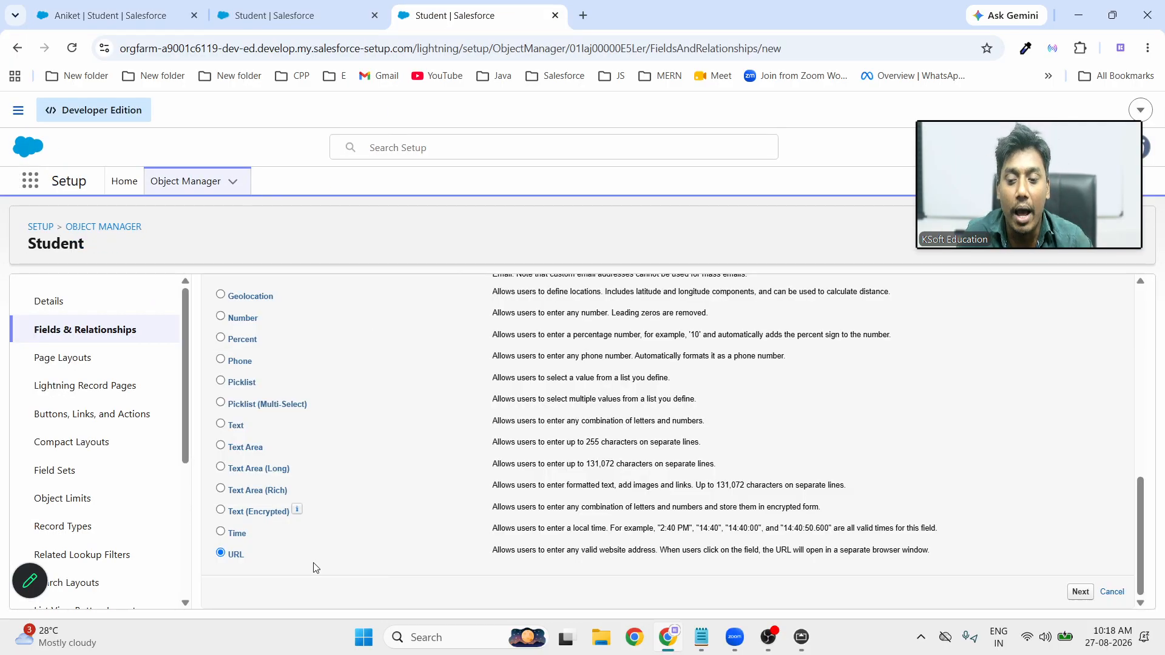
Create the 'LinkedIn' URL field with default visibility on the Student Layout and save it
click(1084, 592)
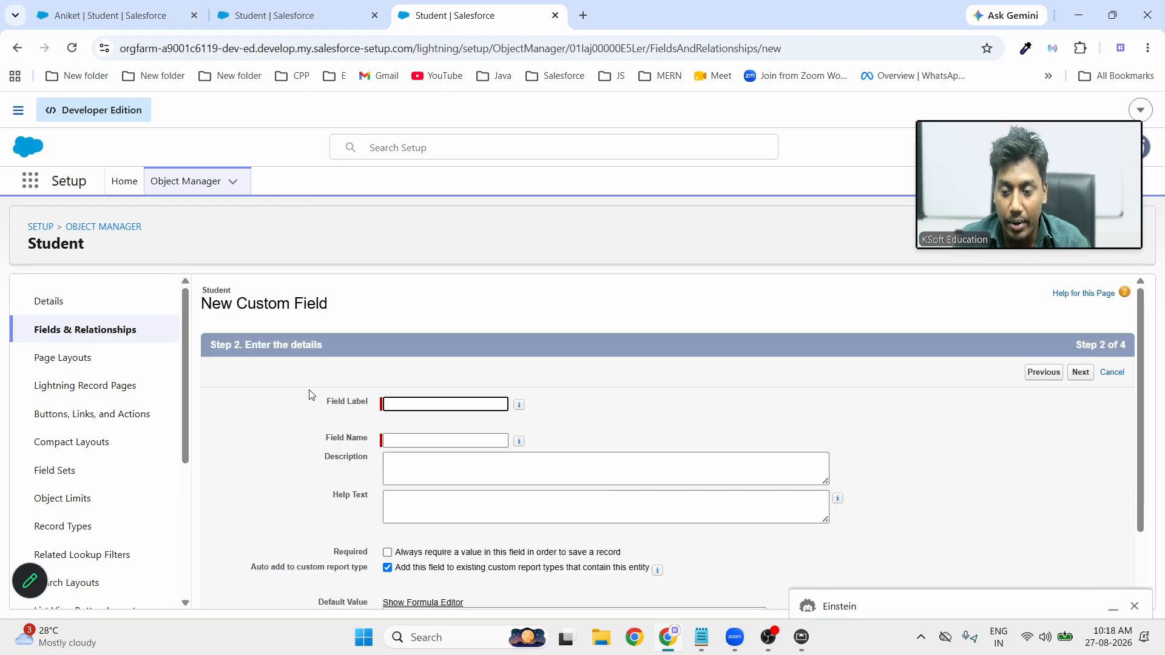
click(404, 403)
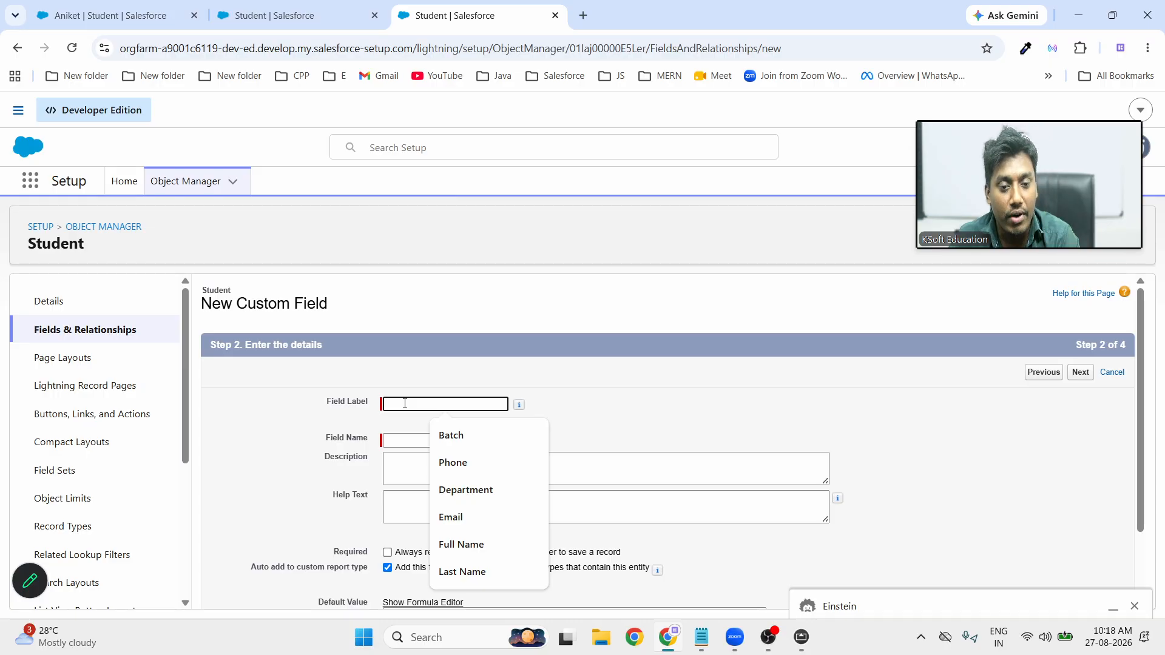
text(Lin)
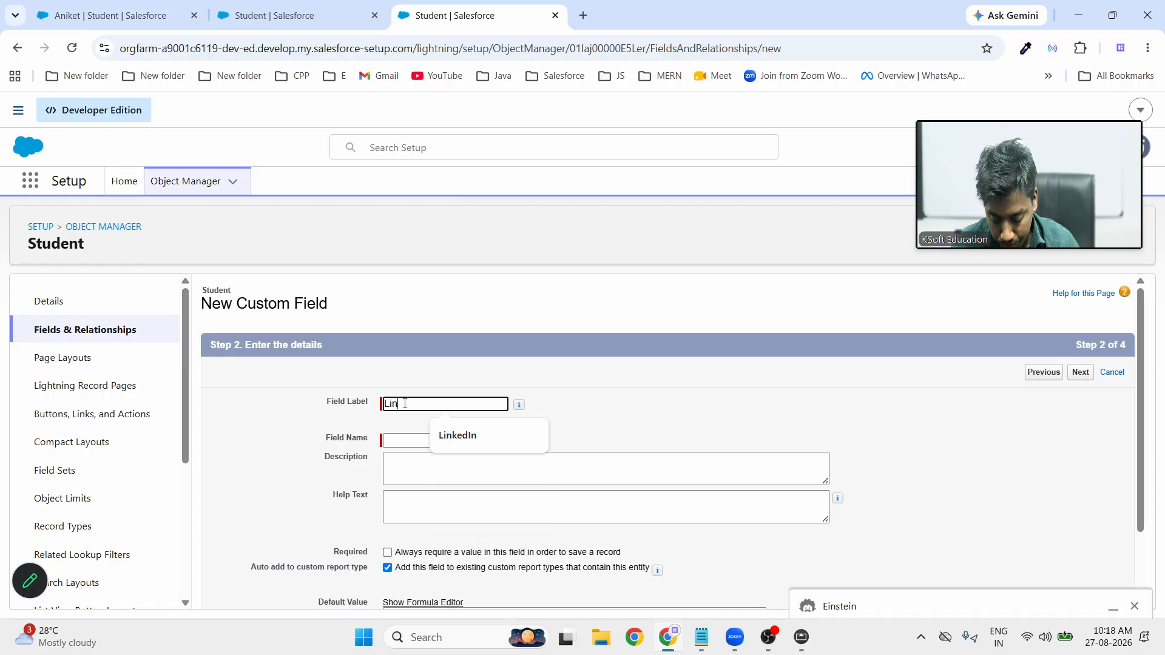
text(kedIn)
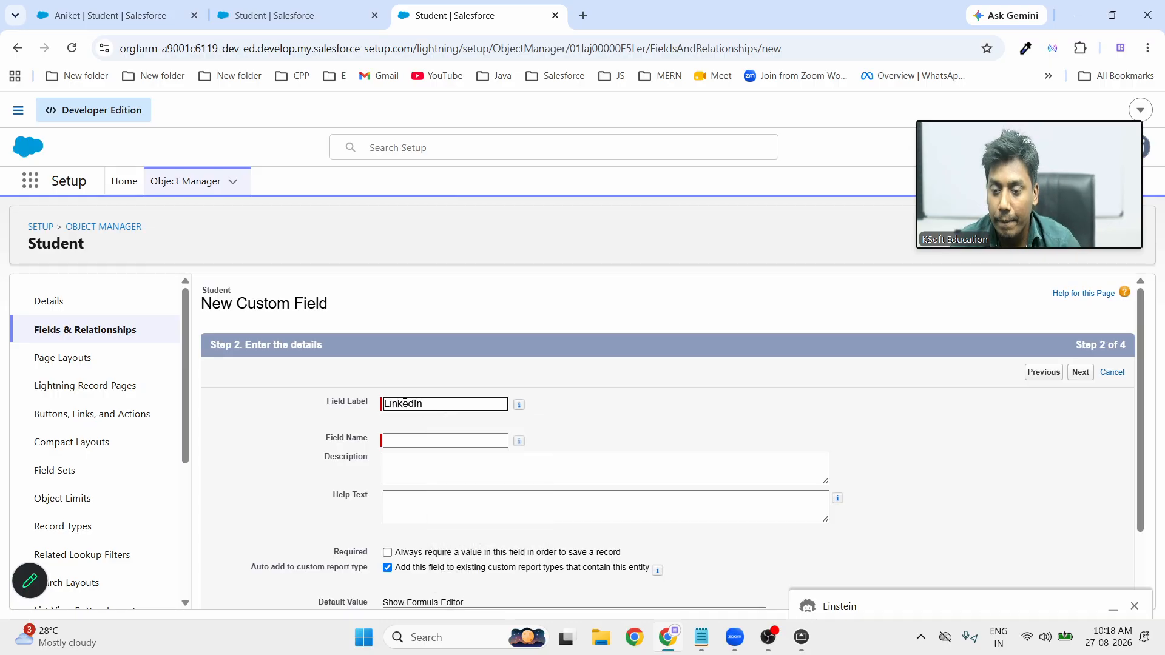
click(677, 423)
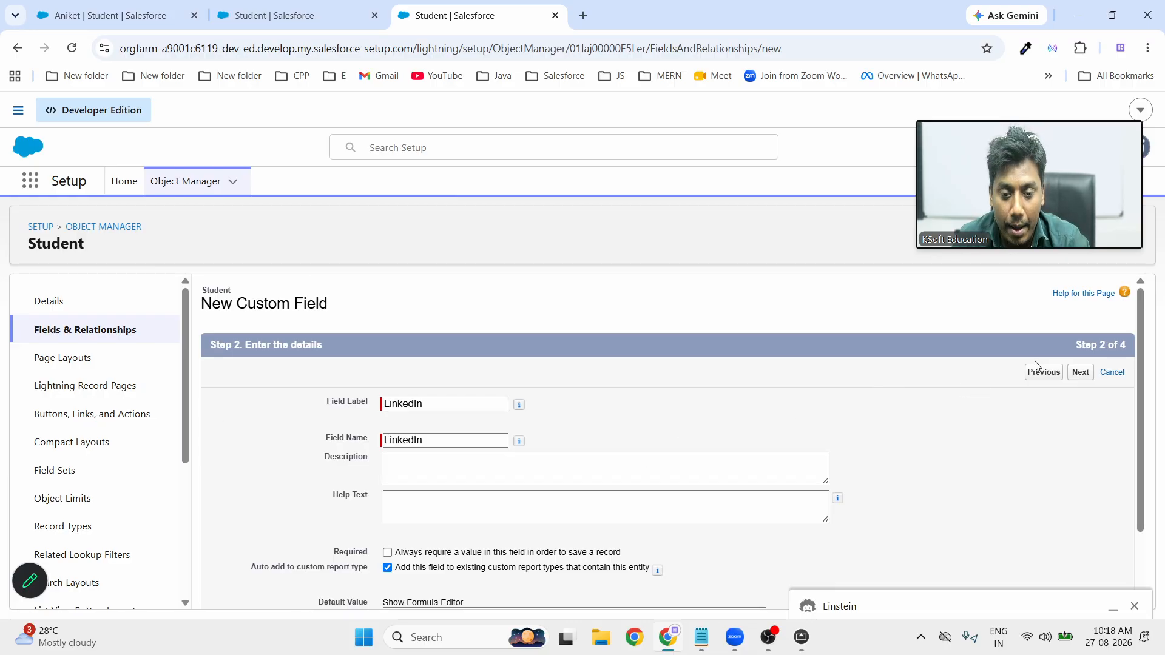
click(1080, 372)
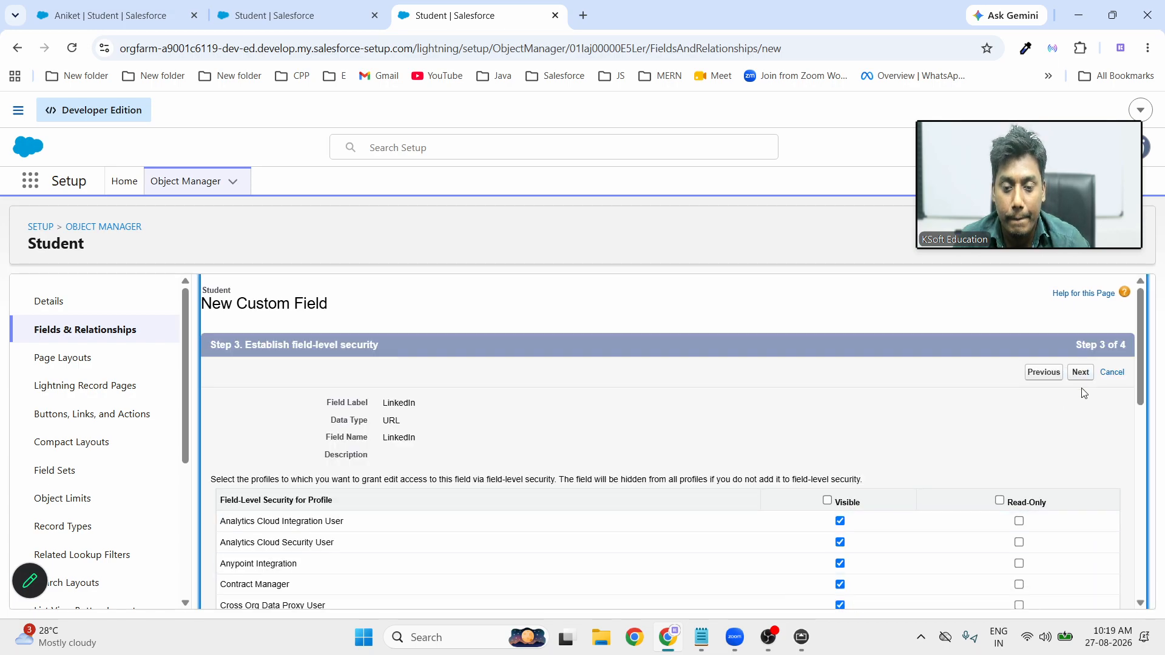
click(1081, 373)
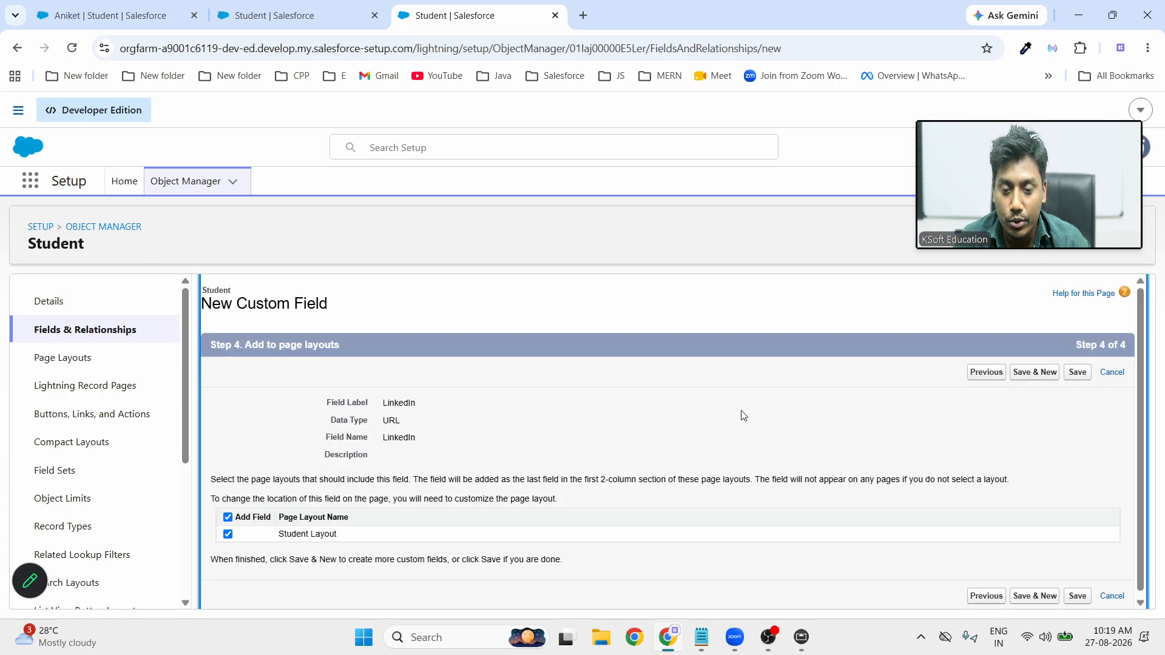
click(1084, 378)
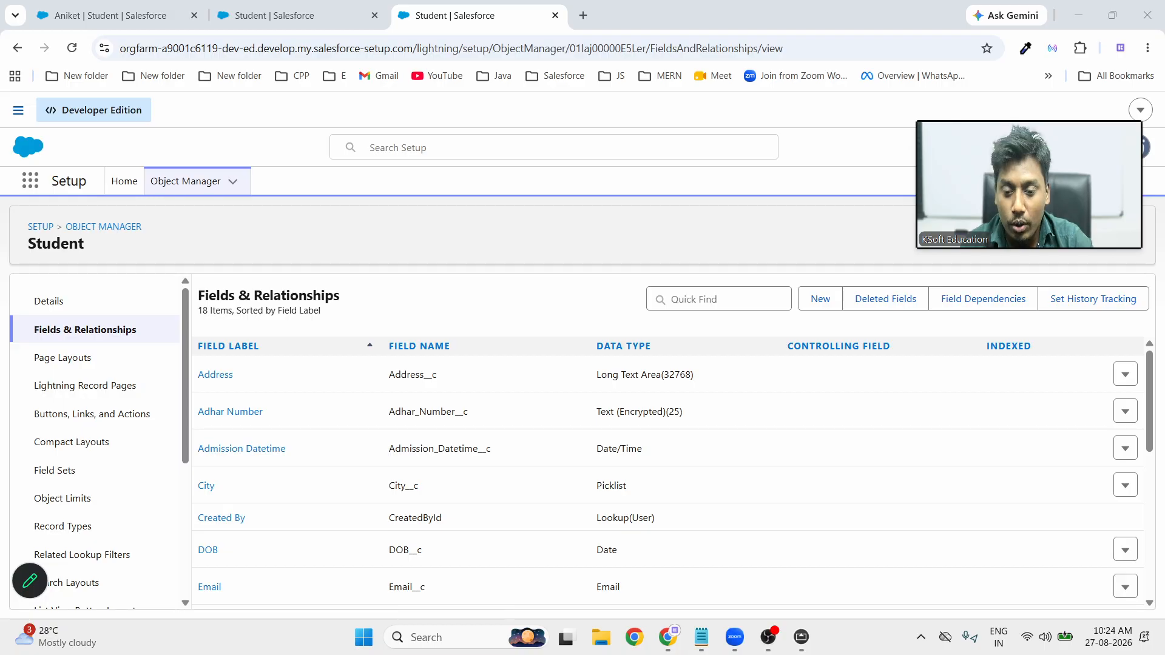
Show the whiteboard full screen, write 'text' beside last Name, and begin phone's entry
click(811, 641)
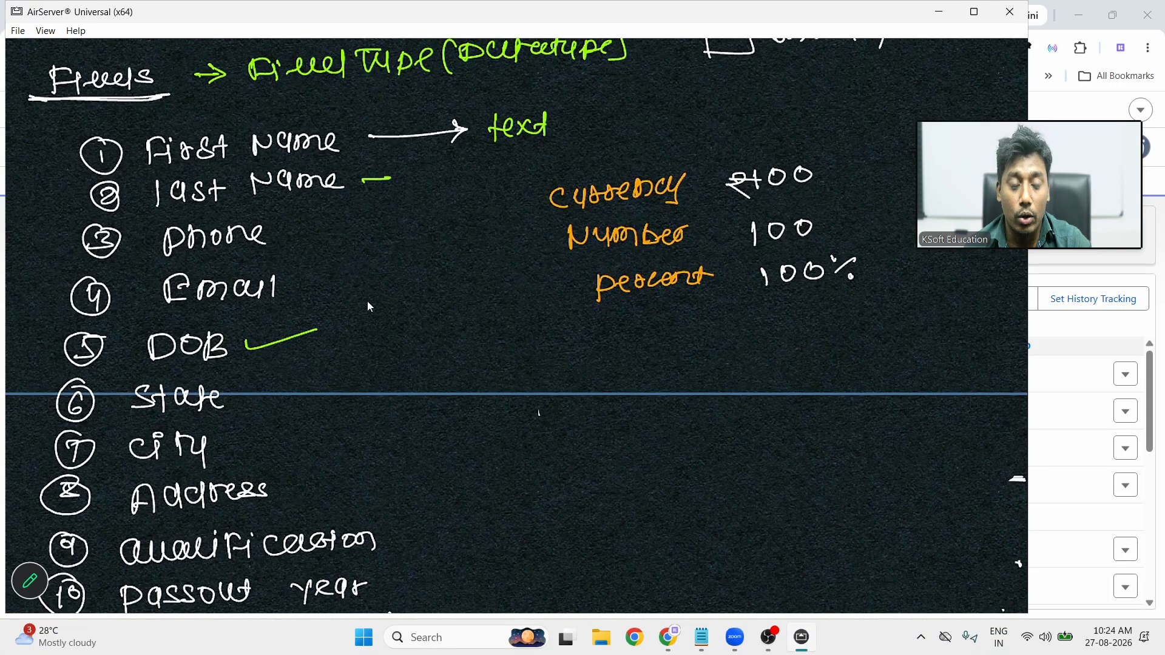
double_click(289, 310)
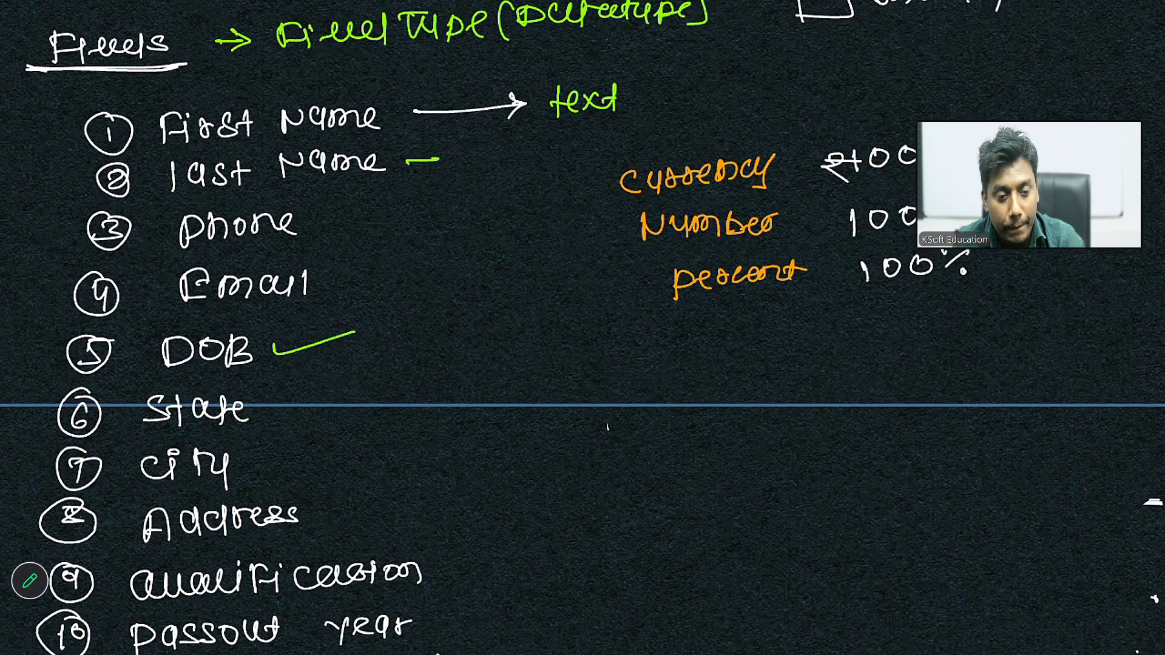
drag(497, 137, 497, 163)
drag(488, 156, 517, 160)
mouse_move(524, 143)
mouse_down()
mouse_move(538, 159)
mouse_move(524, 159)
mouse_up()
drag(554, 138, 552, 160)
drag(545, 150, 563, 148)
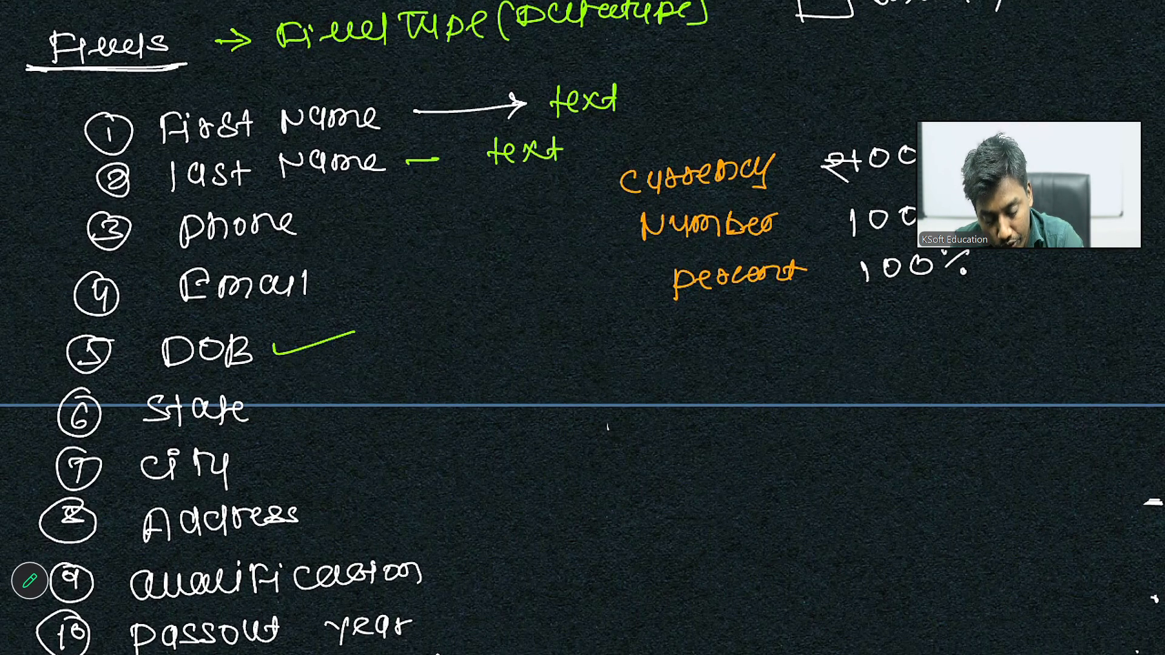
drag(322, 223, 345, 221)
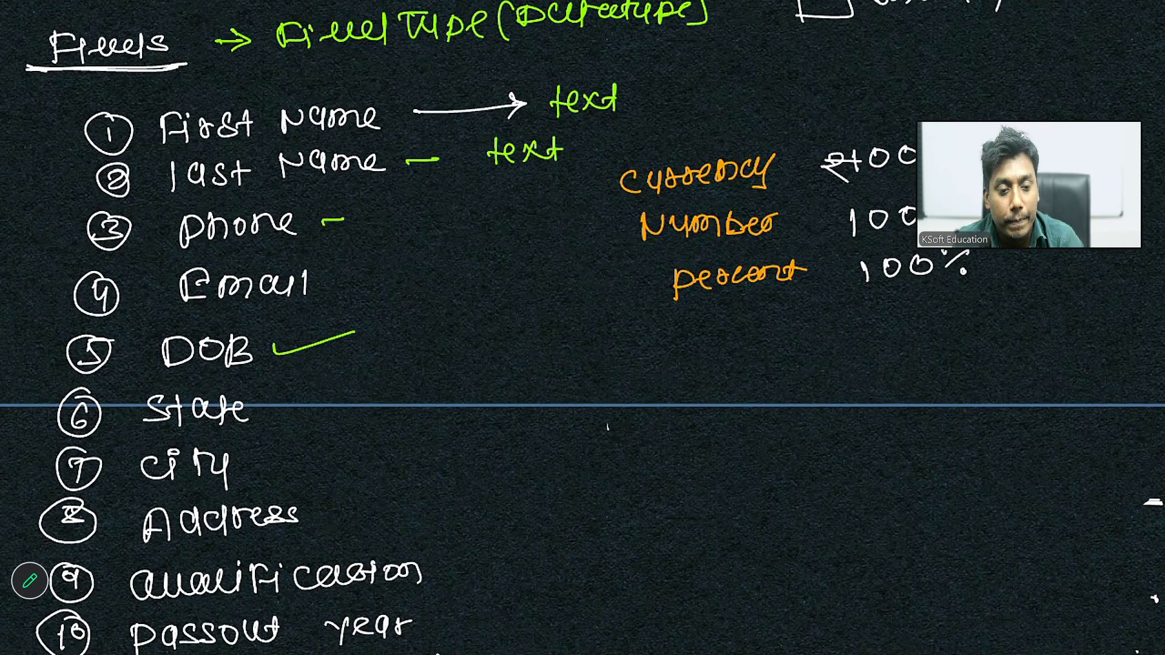
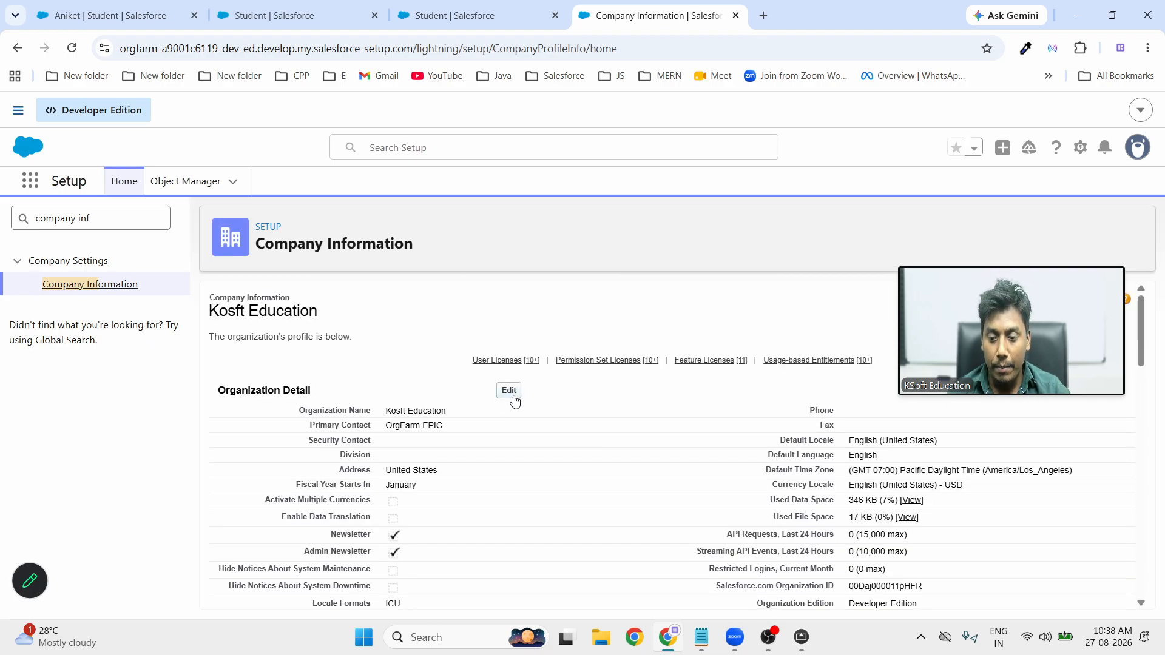
Edit the Organization Detail and expand the Default Time Zone list under Locale Settings
click(509, 391)
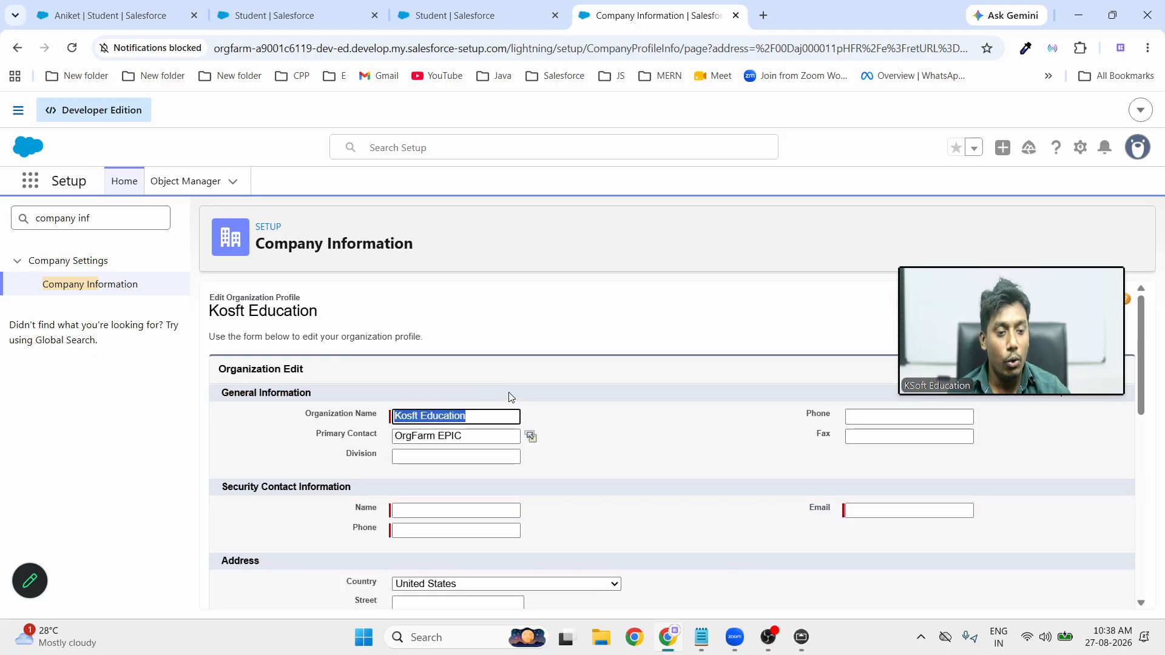
scroll(574, 438, down, 2)
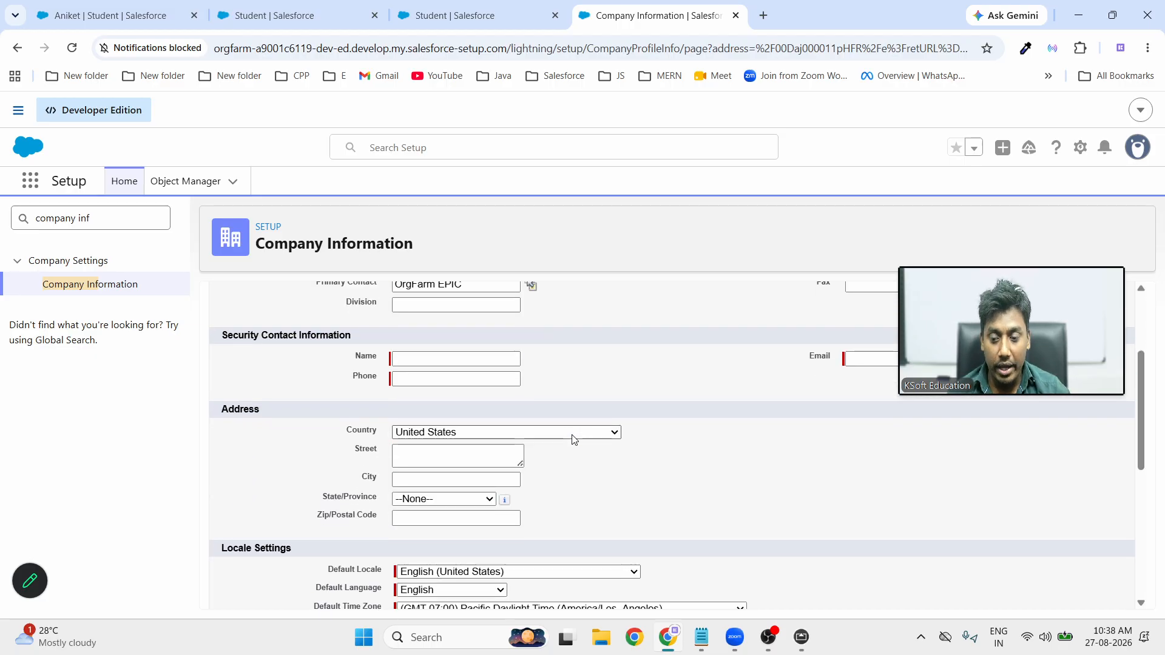
scroll(399, 486, down, 1)
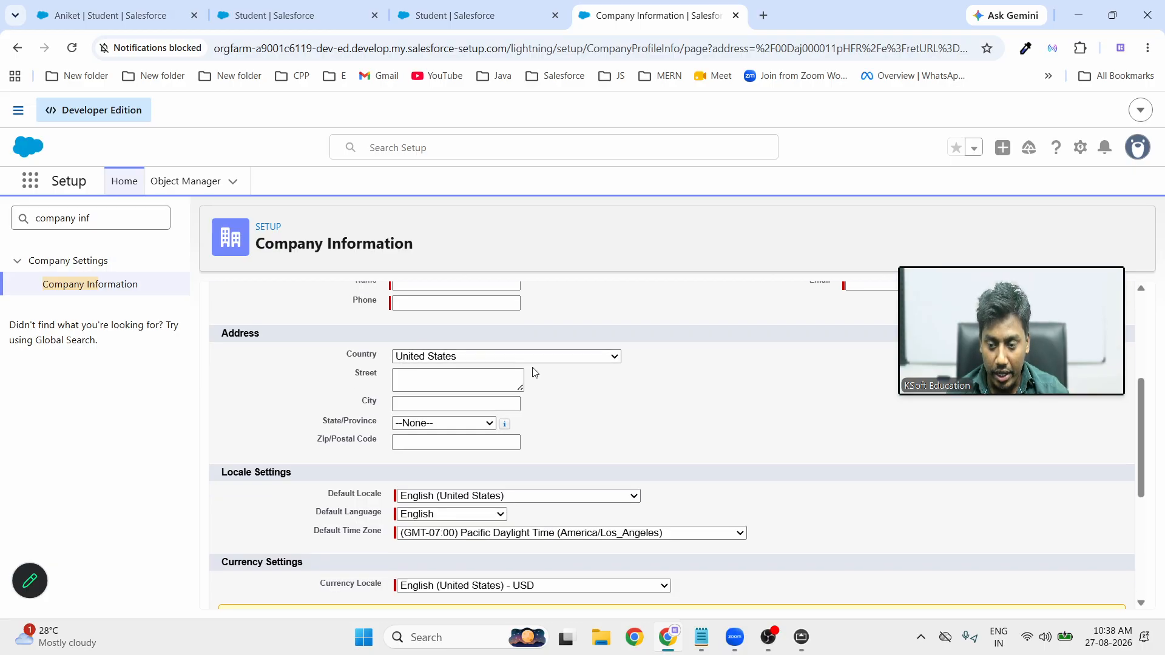
scroll(533, 468, down, 2)
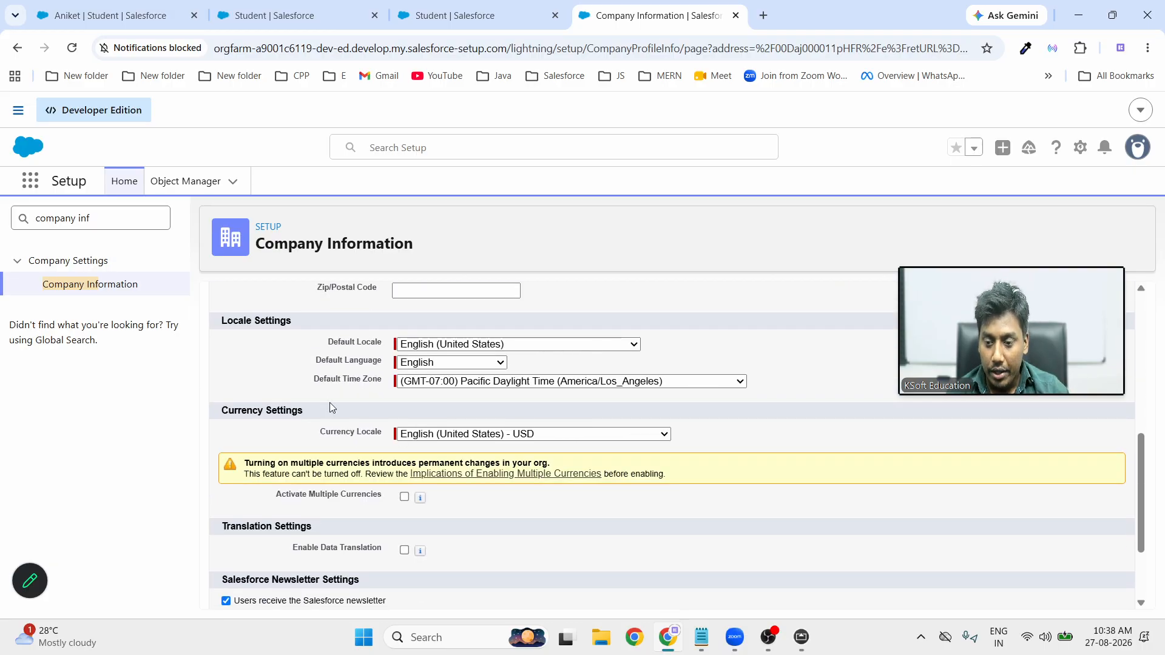
drag(317, 380, 398, 386)
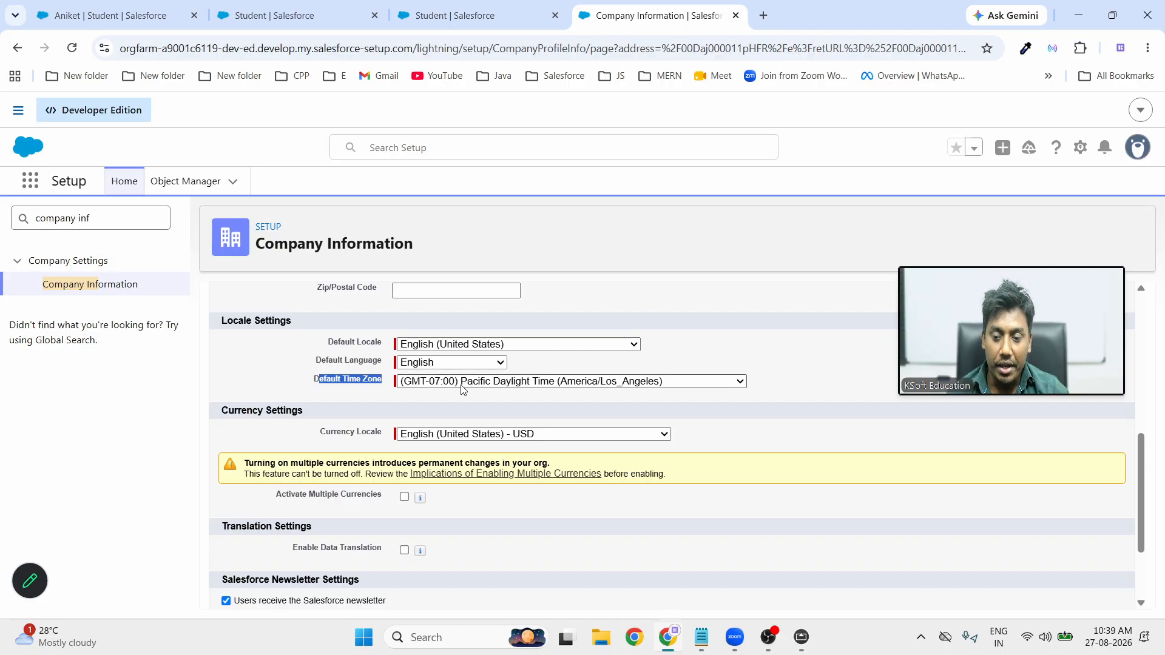
click(534, 382)
Pick (GMT+05:30) India Standard Time (Asia/Kolkata) from the Default Time Zone list
scroll(555, 207, up, 5)
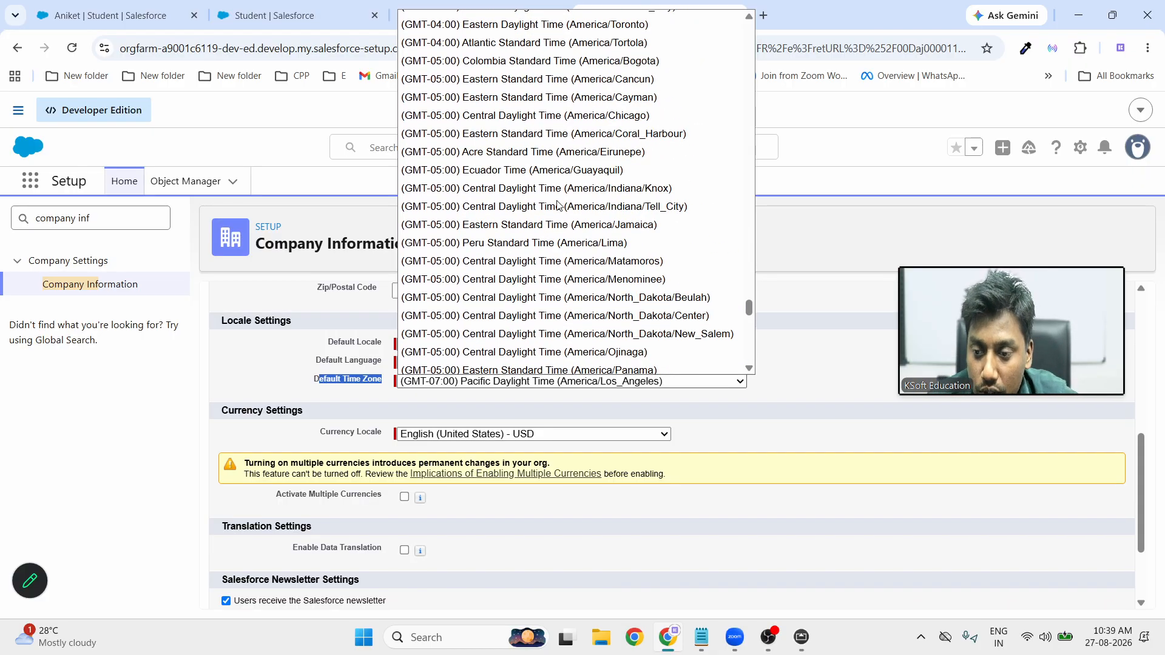
scroll(558, 205, up, 3)
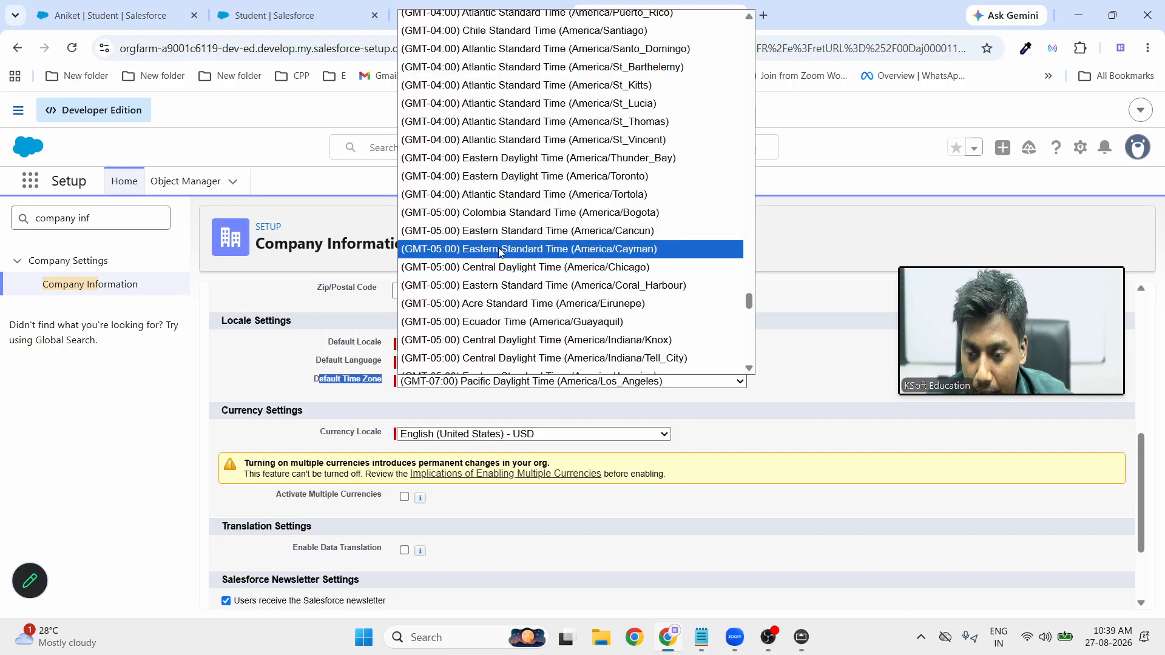
scroll(499, 251, up, 15)
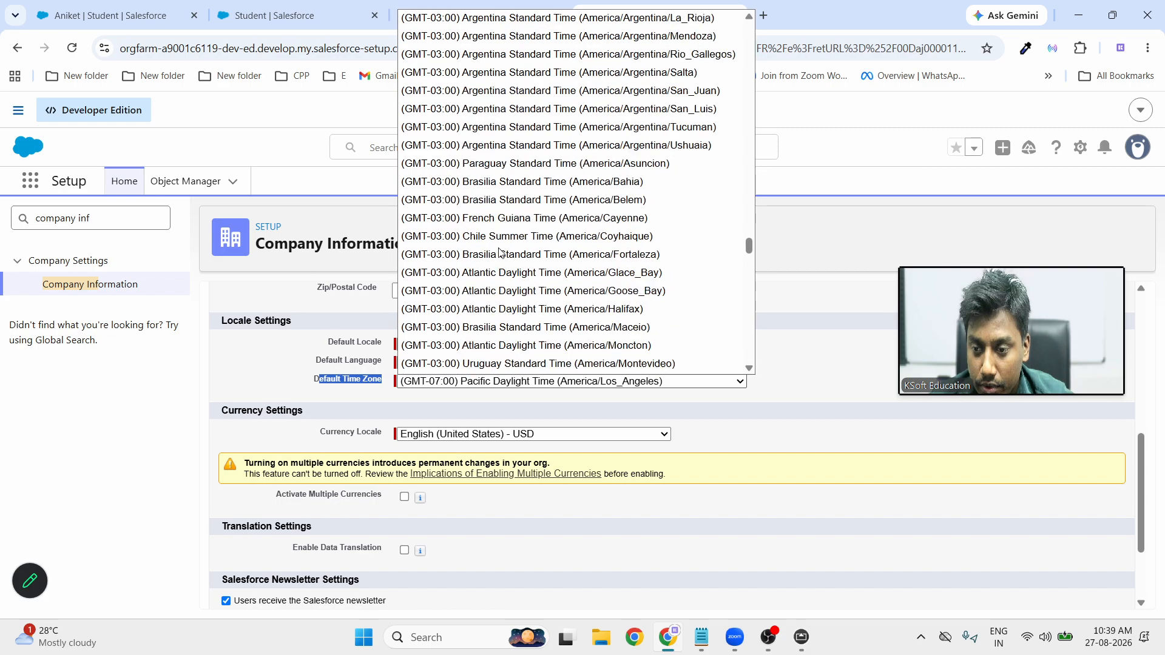
scroll(499, 252, up, 20)
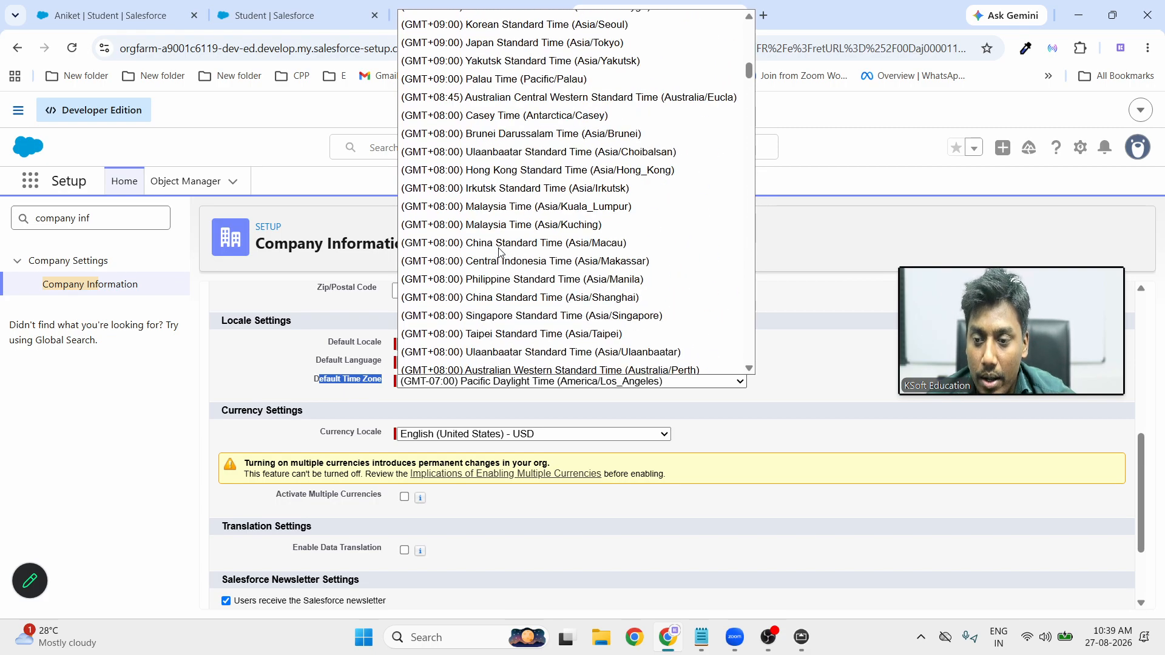
scroll(498, 252, up, 10)
scroll(499, 252, down, 20)
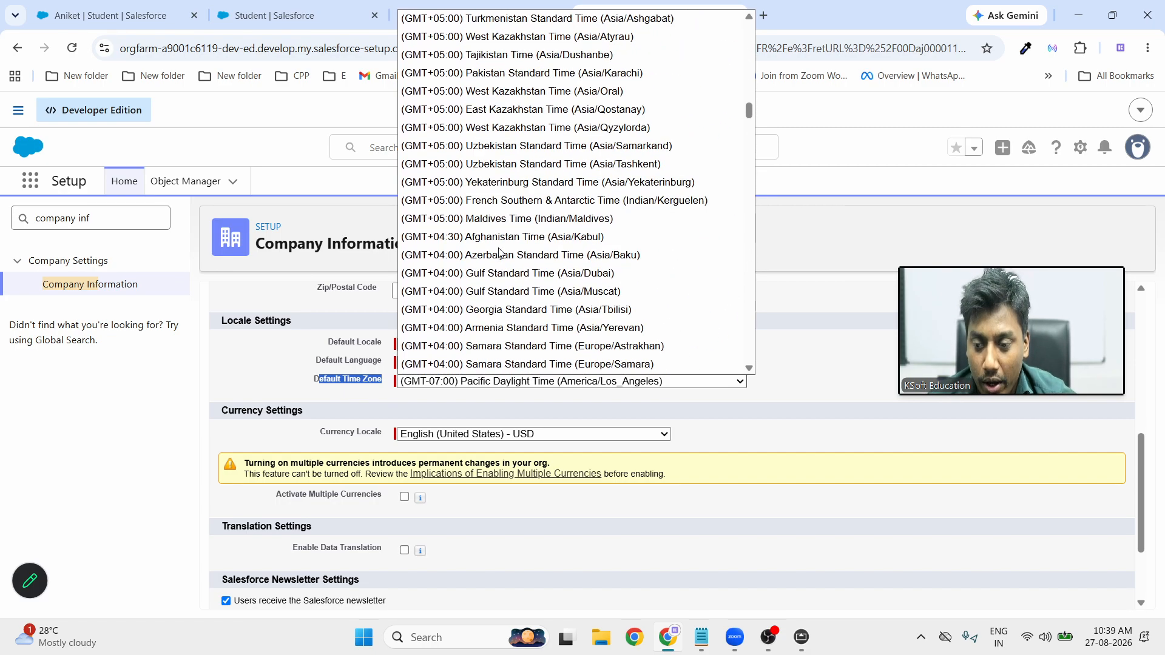
scroll(499, 252, down, 20)
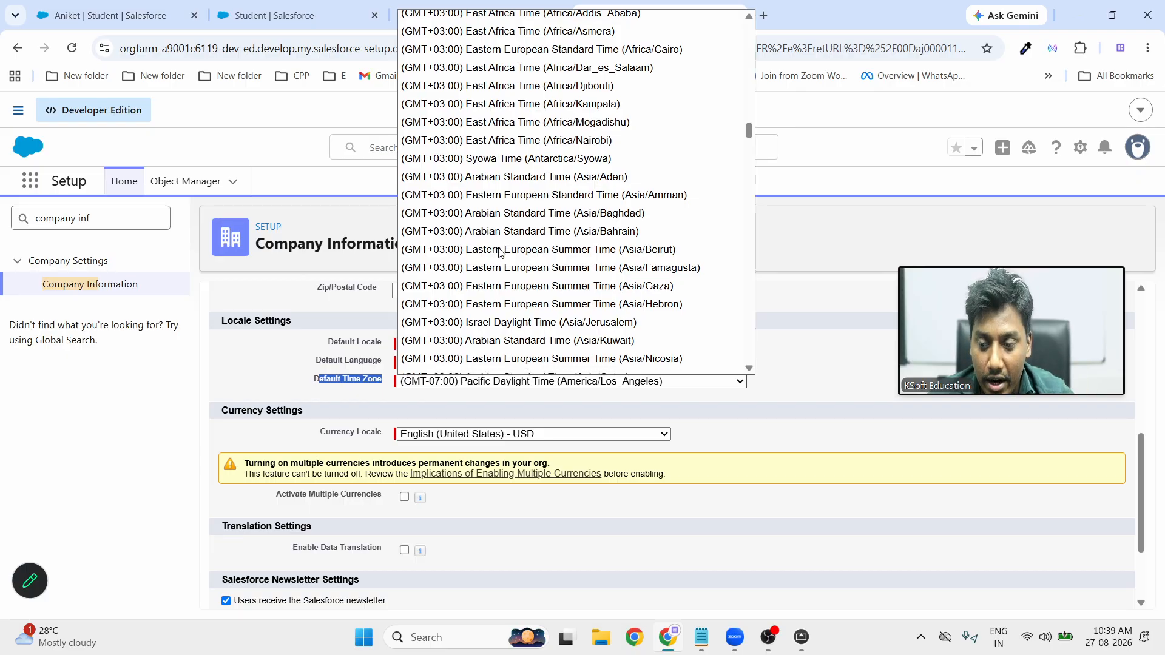
scroll(499, 251, down, 20)
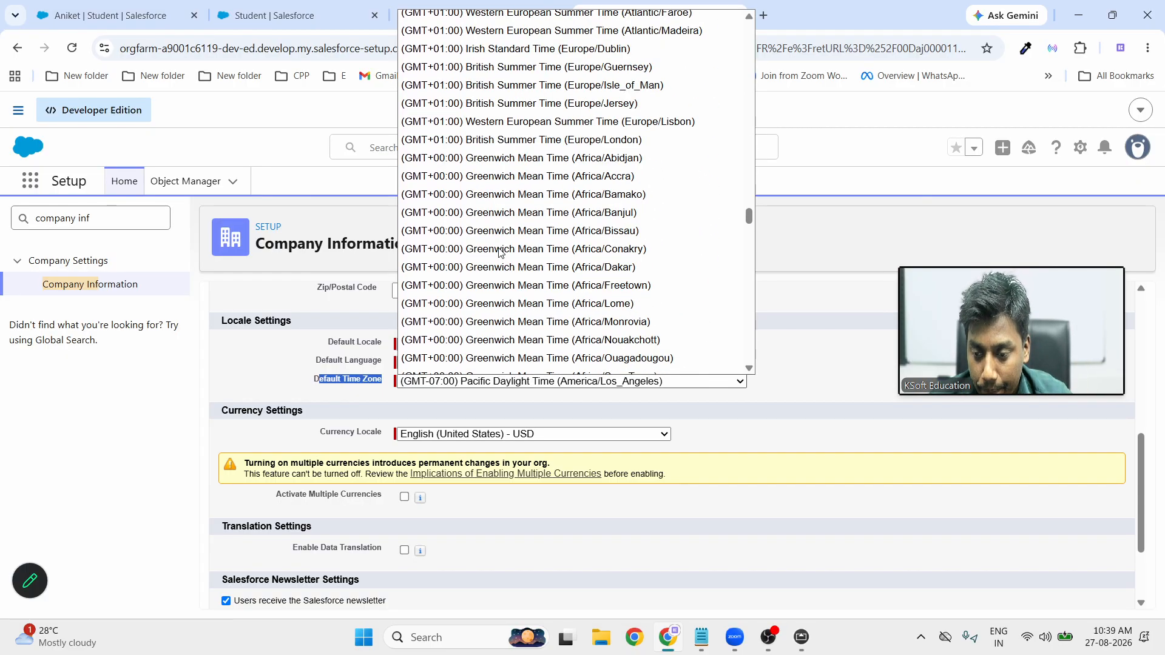
scroll(498, 252, down, 10)
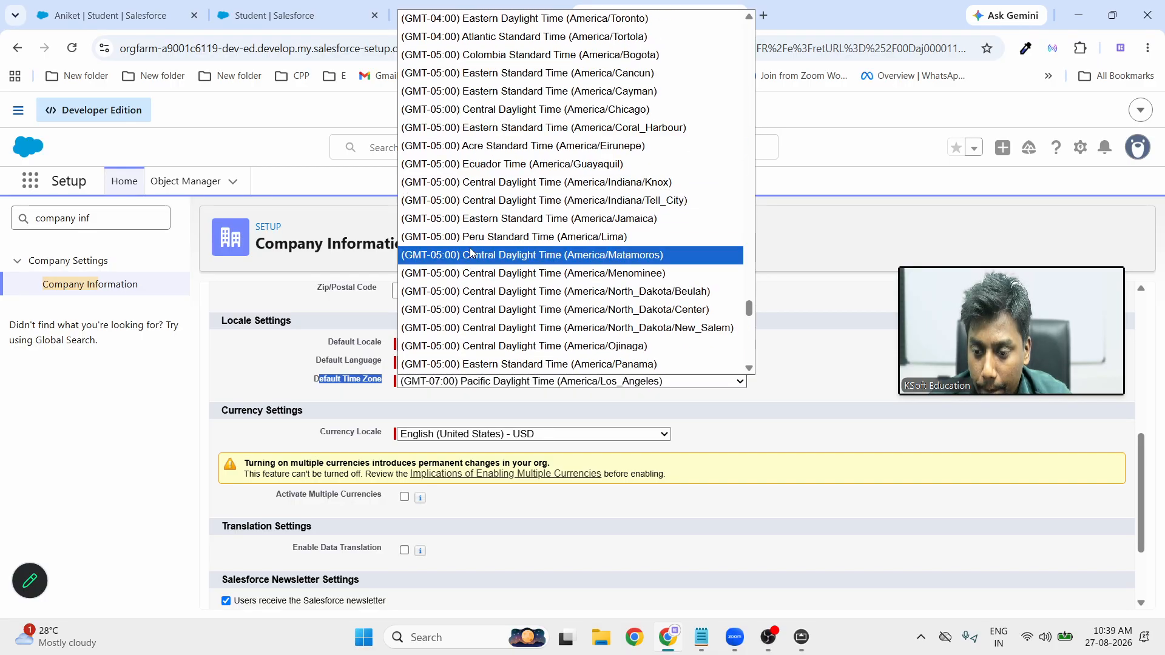
scroll(474, 334, down, 6)
scroll(474, 334, down, 12)
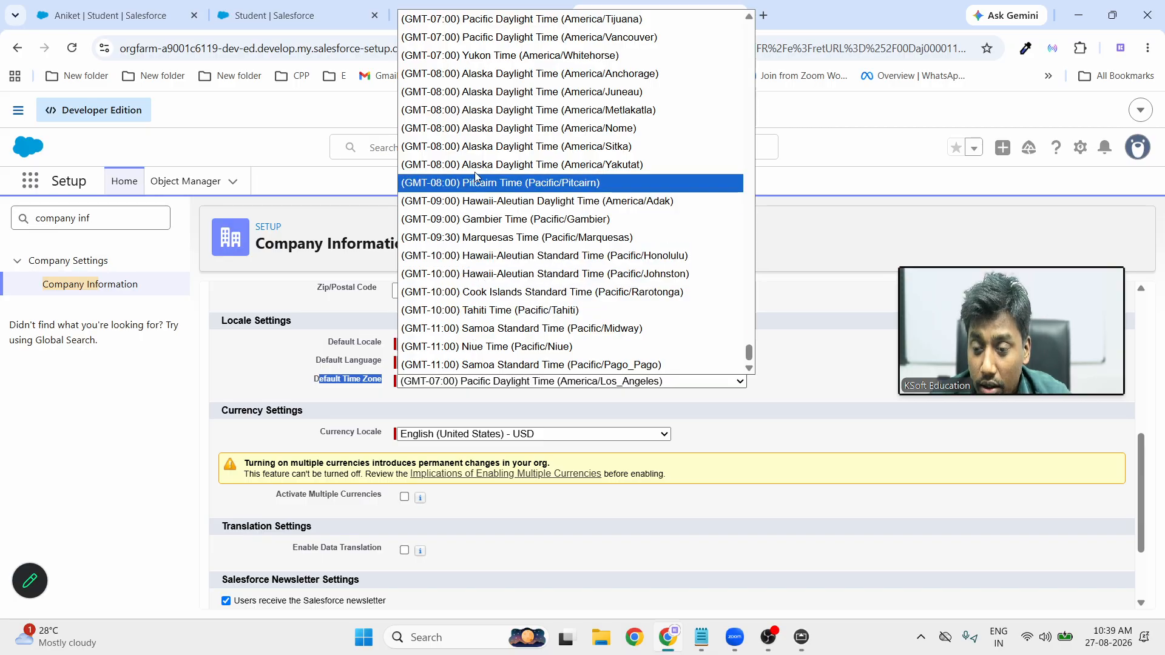
scroll(476, 176, up, 10)
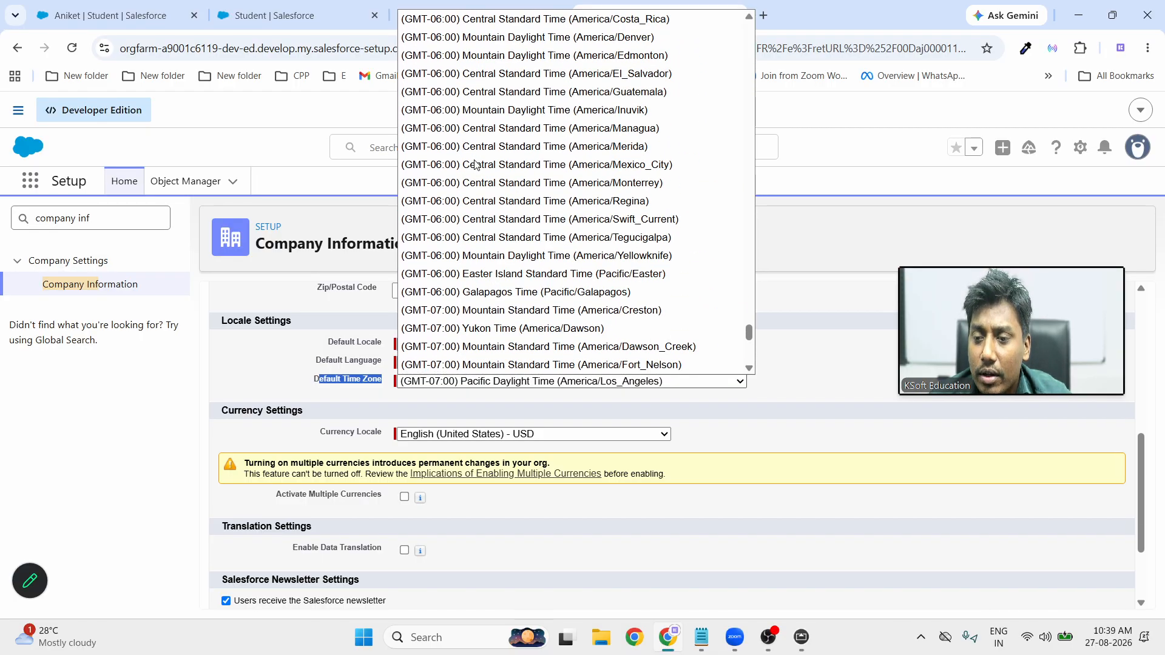
scroll(475, 164, up, 6)
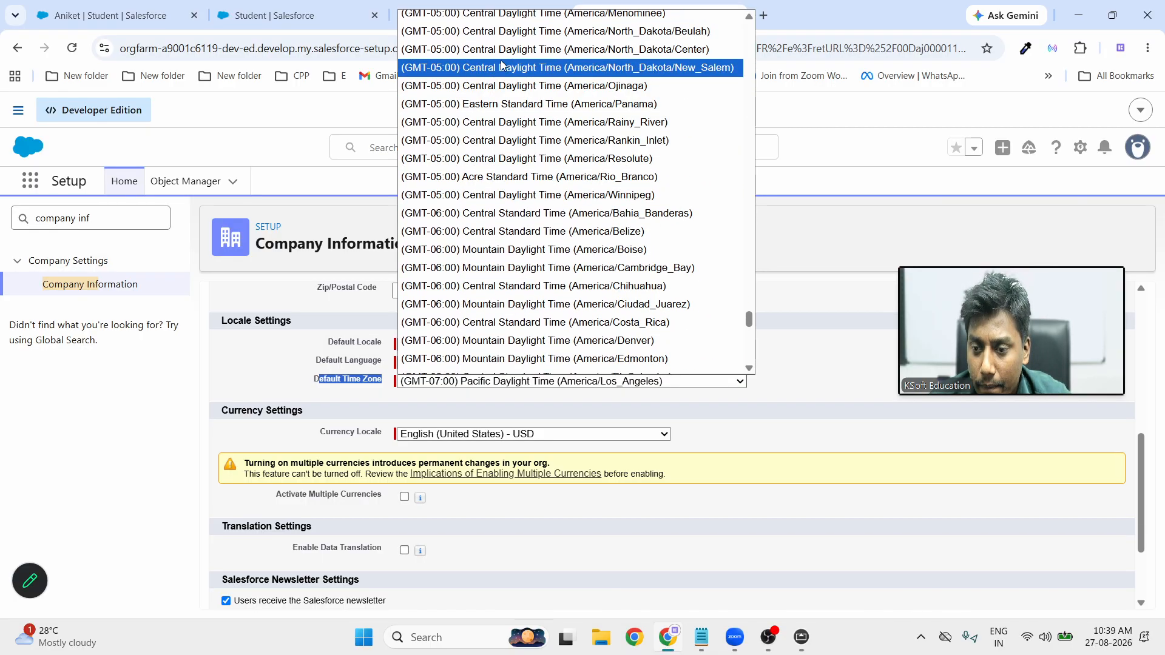
scroll(501, 65, up, 3)
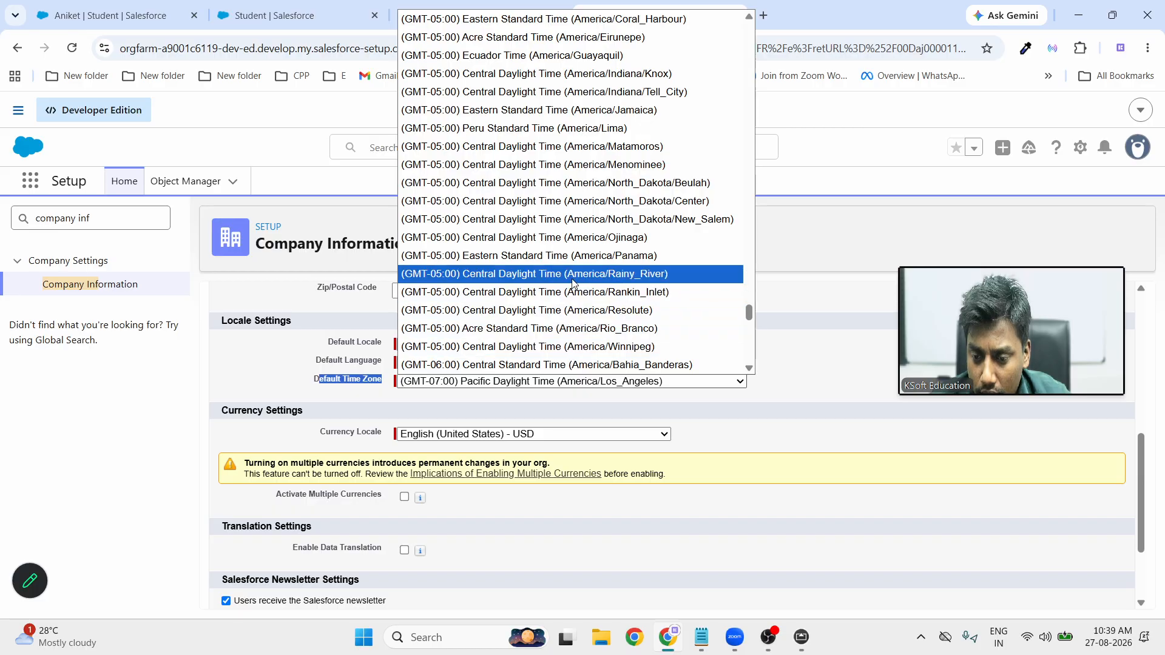
scroll(574, 282, up, 3)
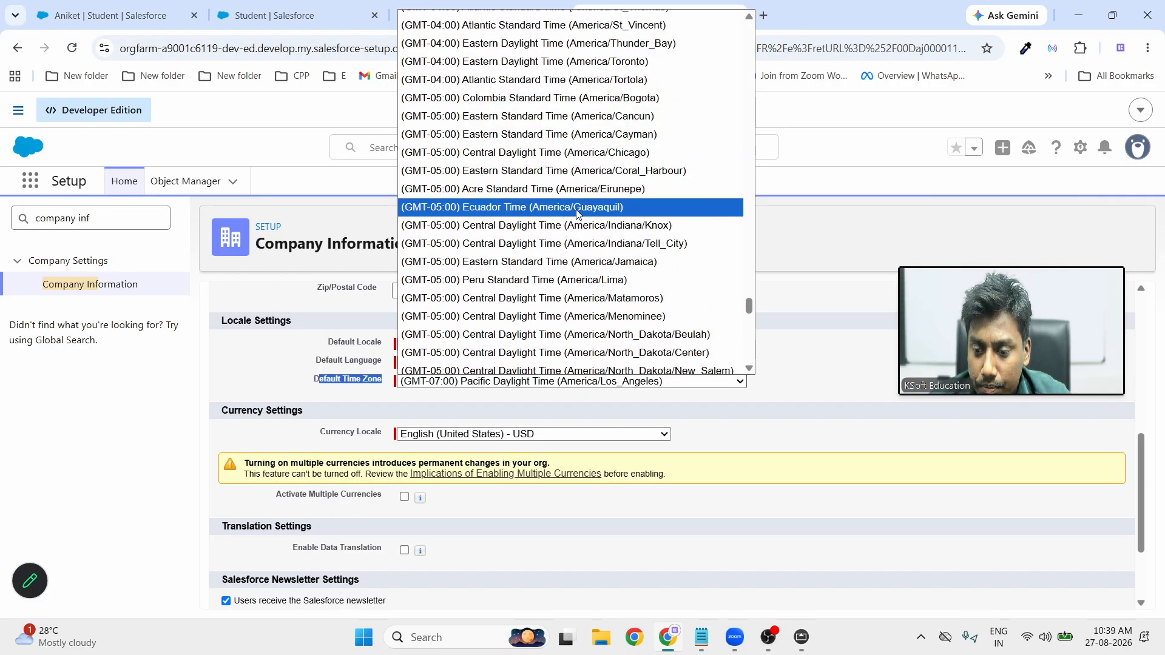
scroll(577, 212, up, 3)
scroll(576, 213, up, 3)
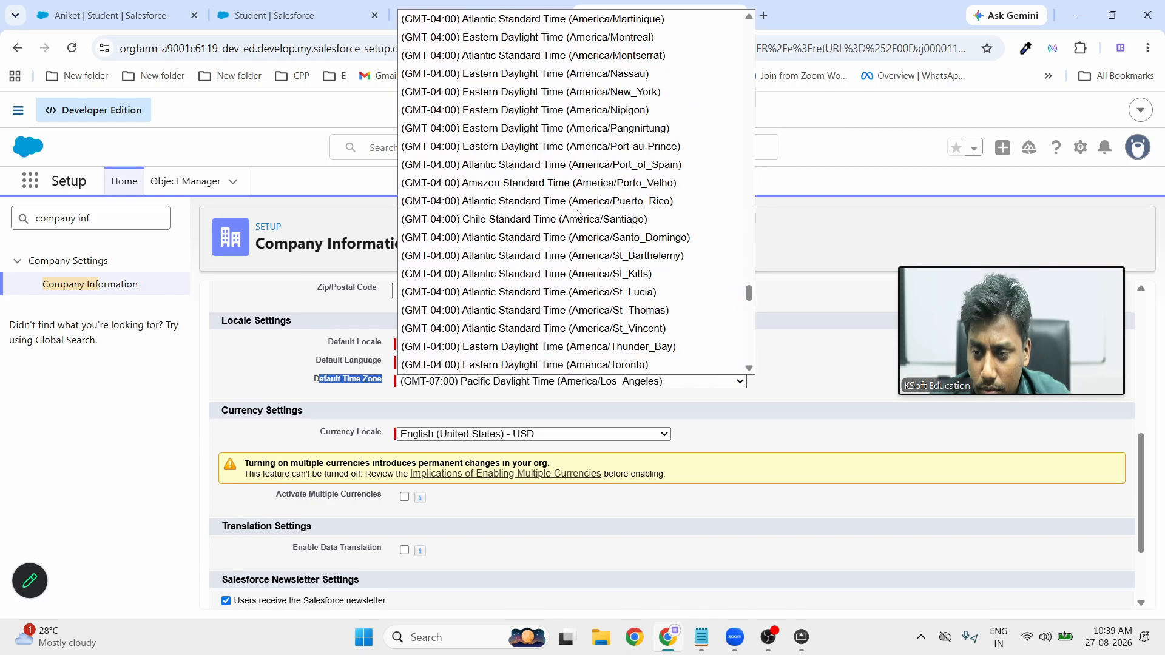
scroll(577, 214, up, 15)
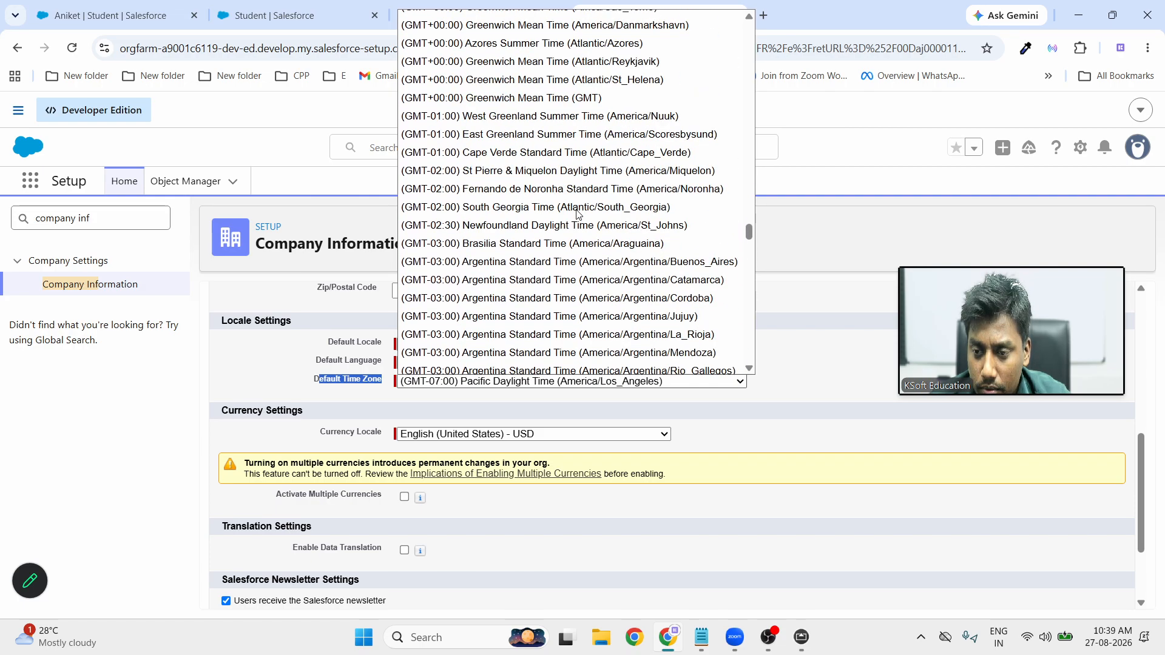
scroll(576, 214, up, 20)
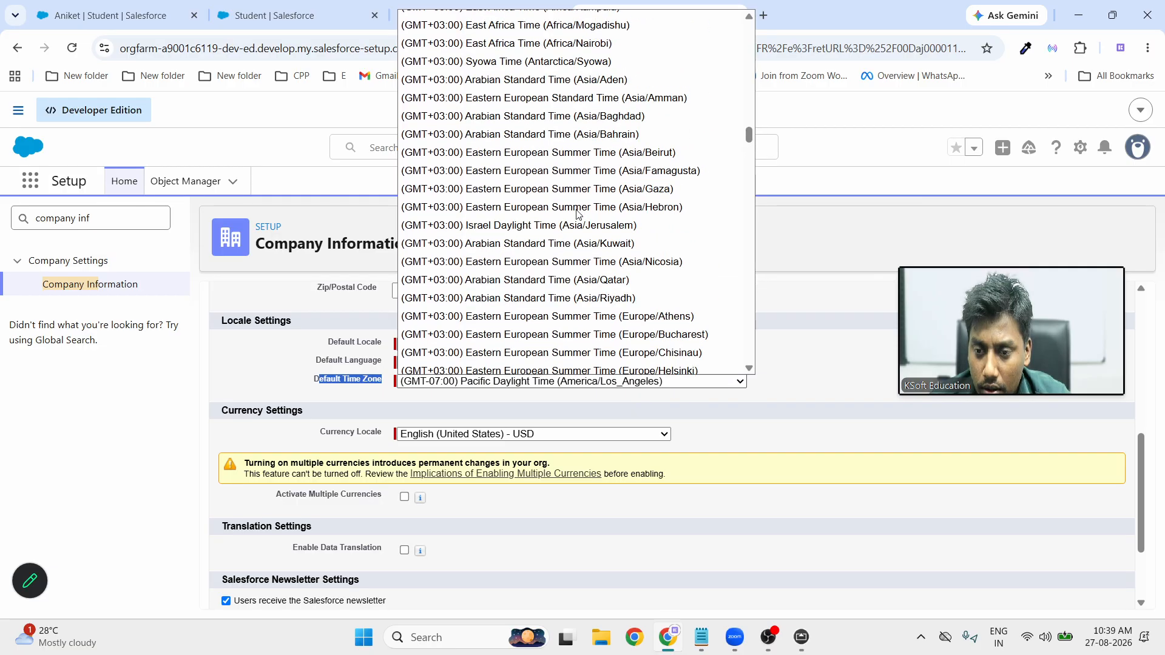
scroll(577, 213, up, 8)
scroll(576, 214, down, 11)
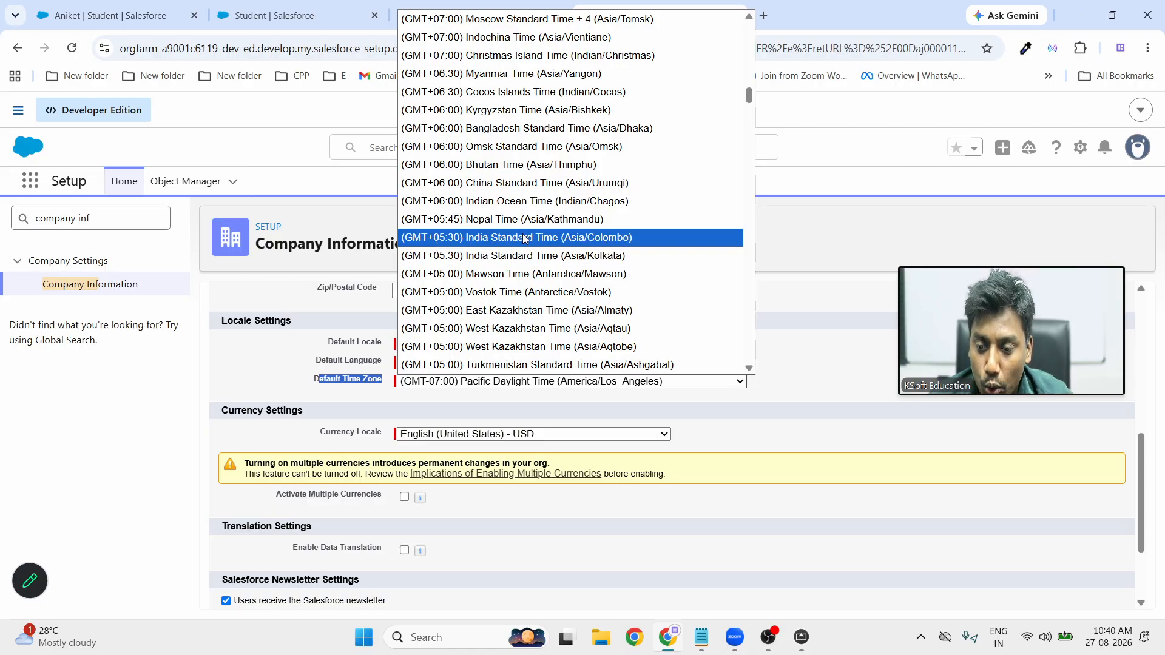
click(522, 255)
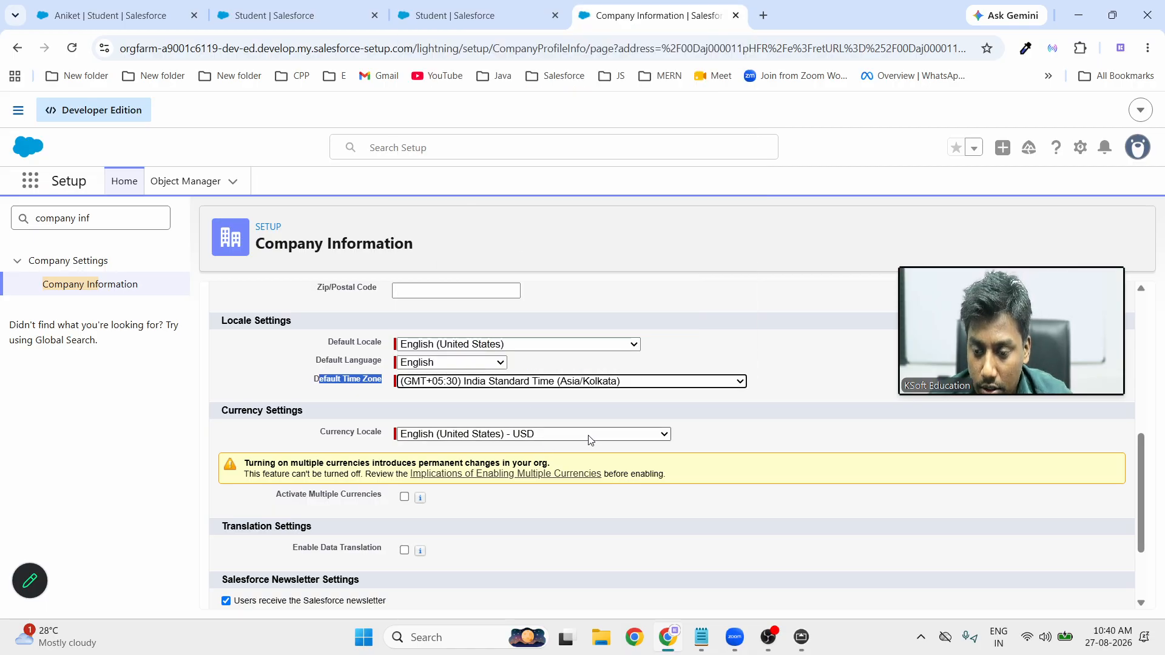
scroll(587, 442, down, 2)
Try saving the company information, which flags the missing Security Contact fields
click(501, 590)
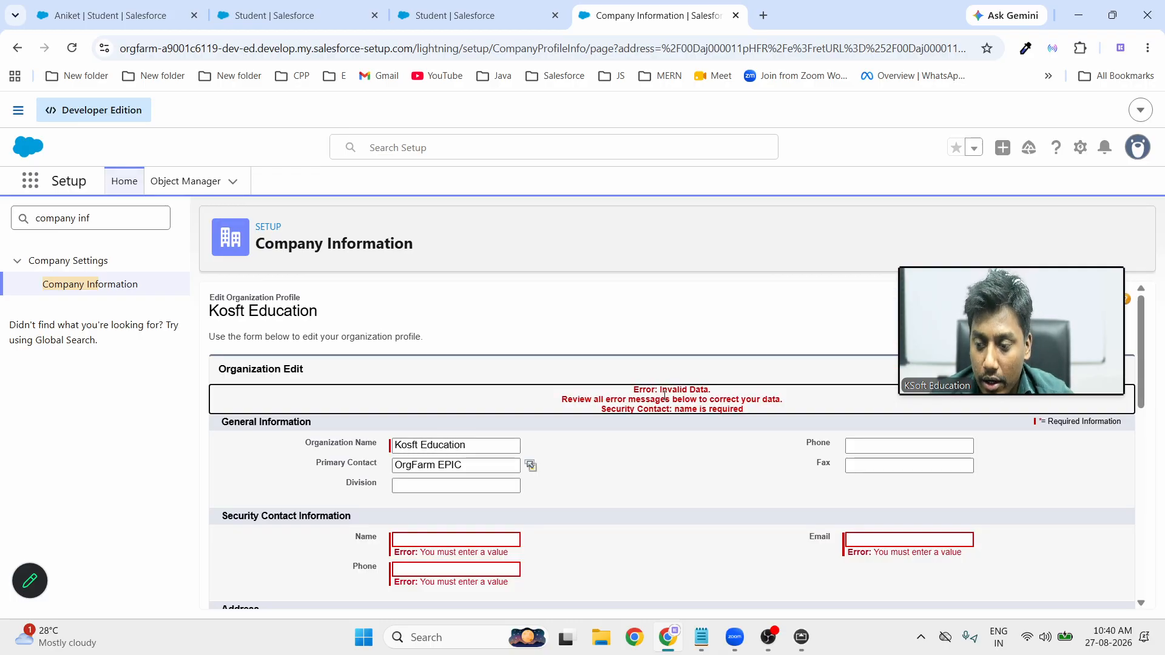
scroll(651, 464, down, 3)
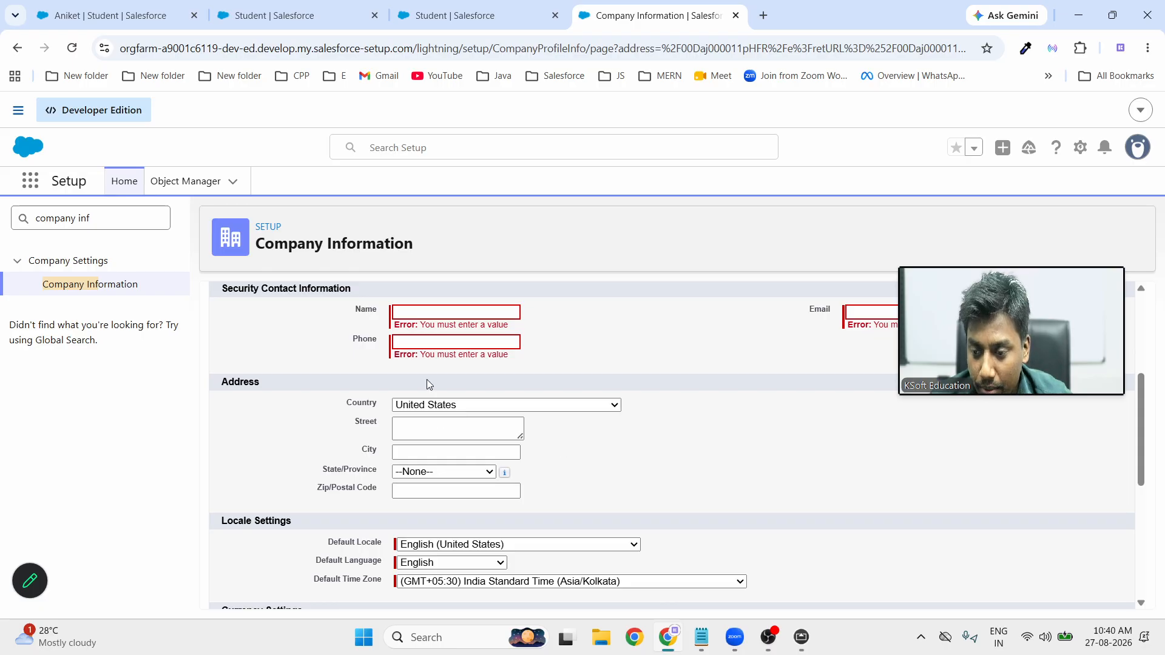
scroll(596, 354, up, 3)
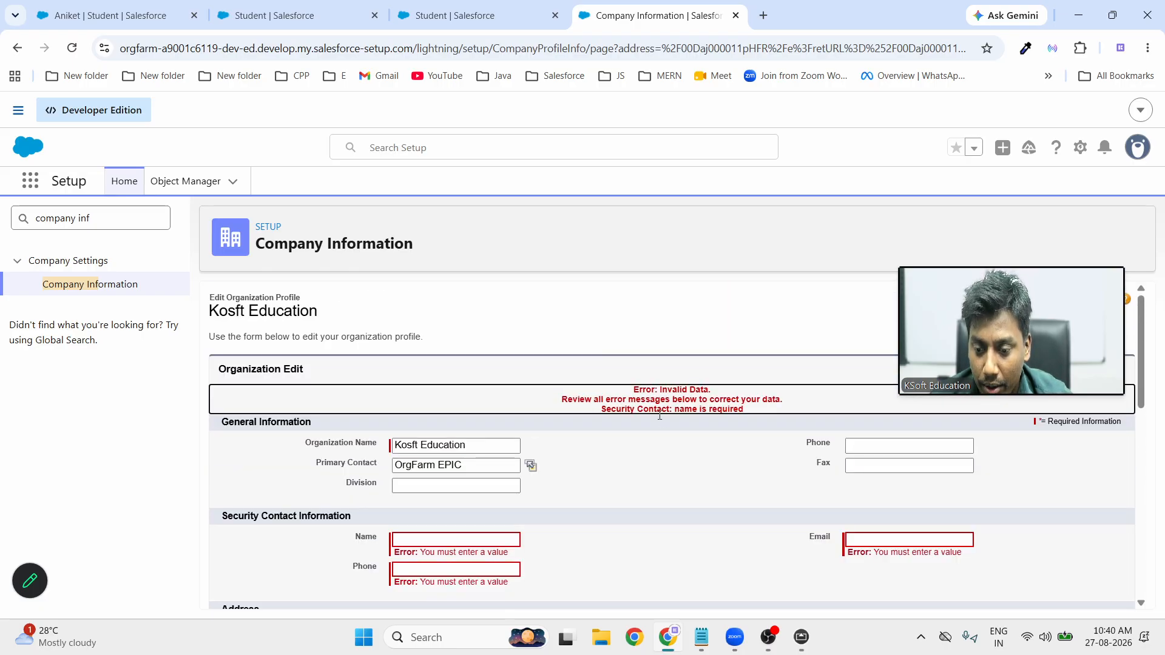
scroll(762, 417, down, 1)
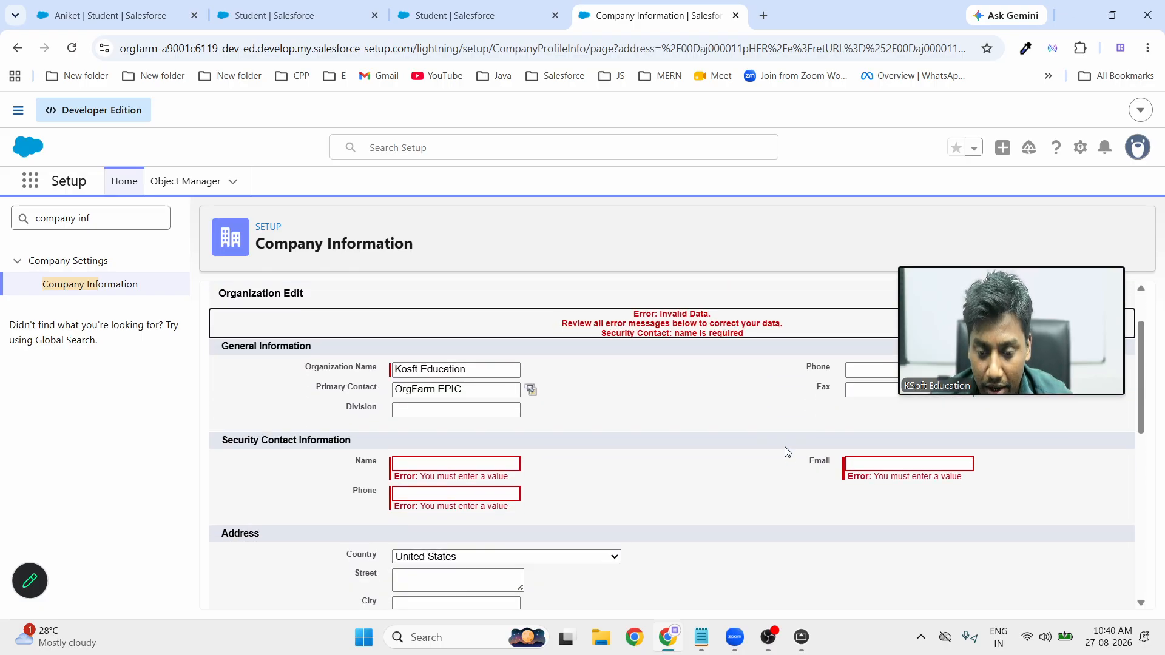
Enter the security contact's name, phone number and e-mail address
click(921, 463)
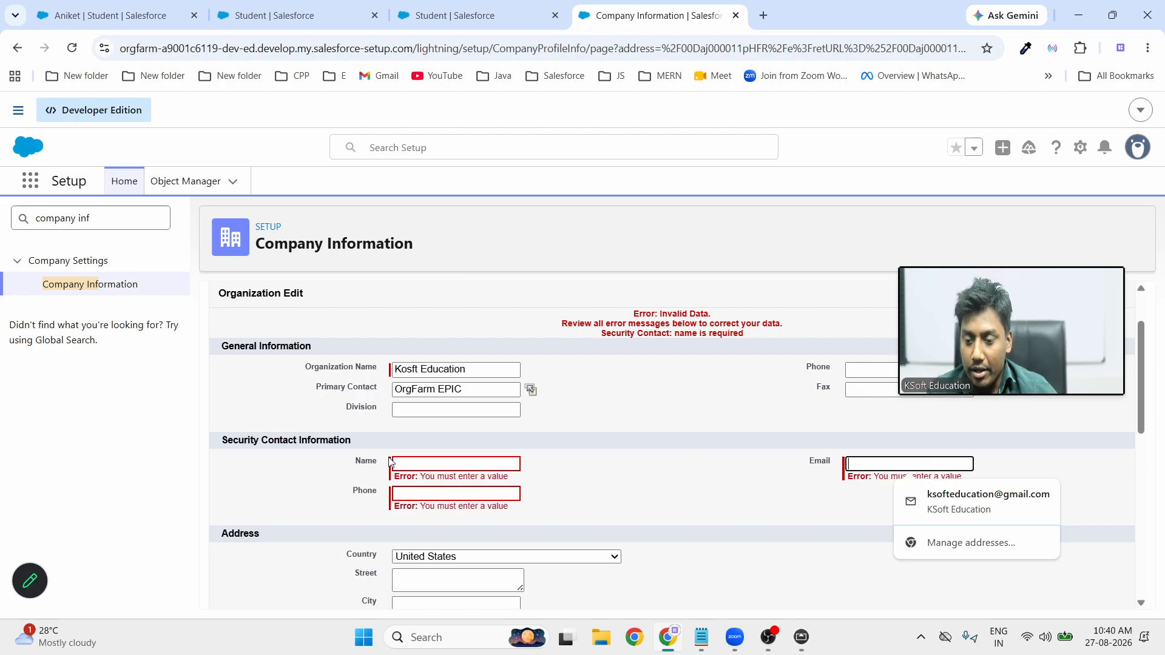
click(437, 462)
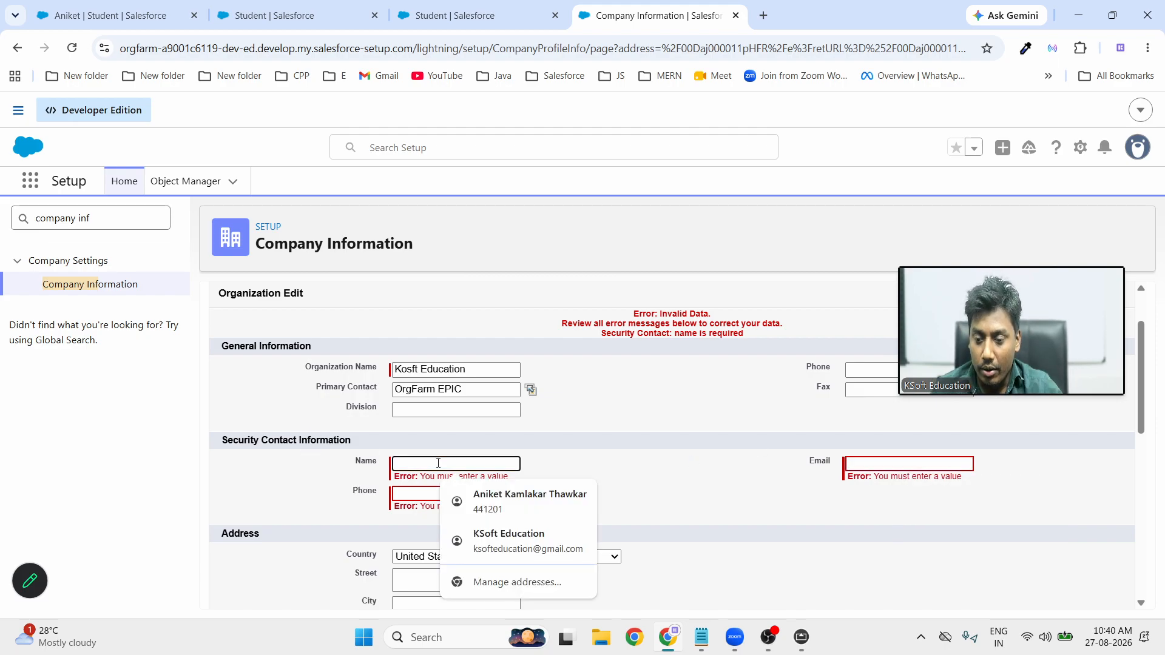
text(Aniiket)
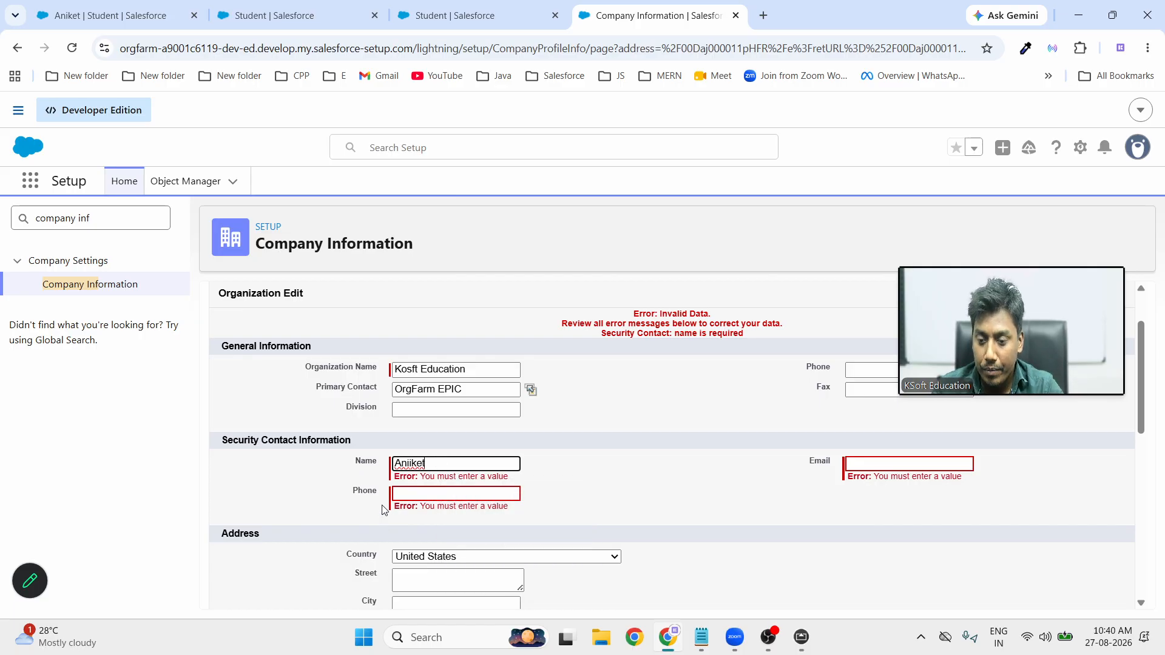
click(435, 489)
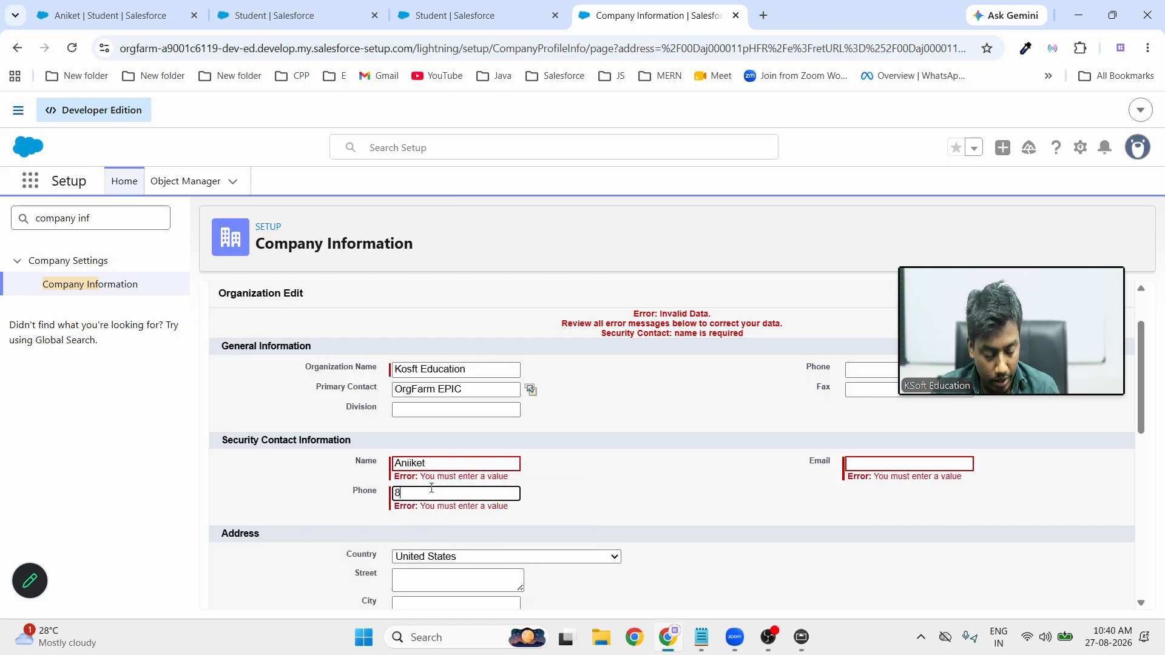
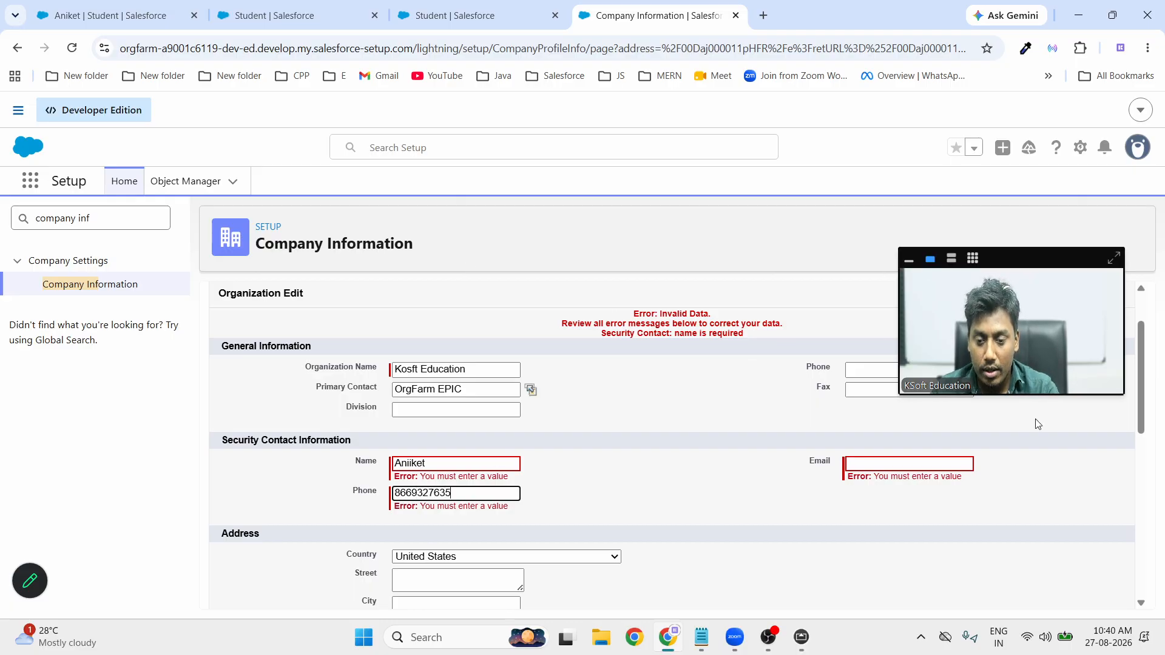
click(896, 464)
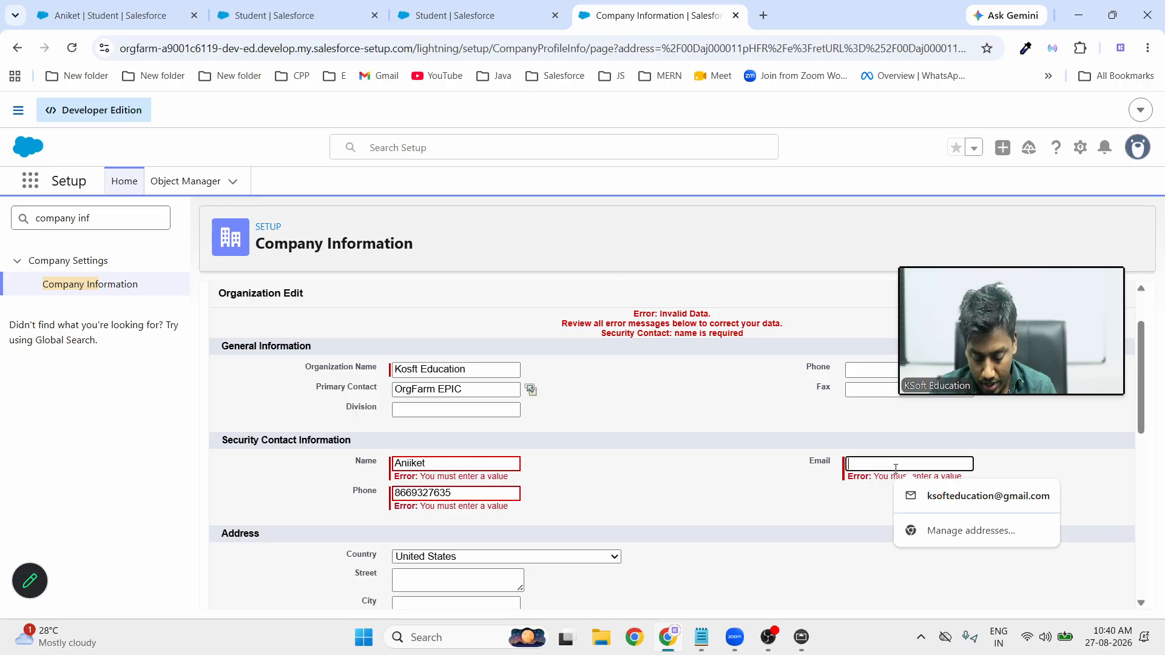
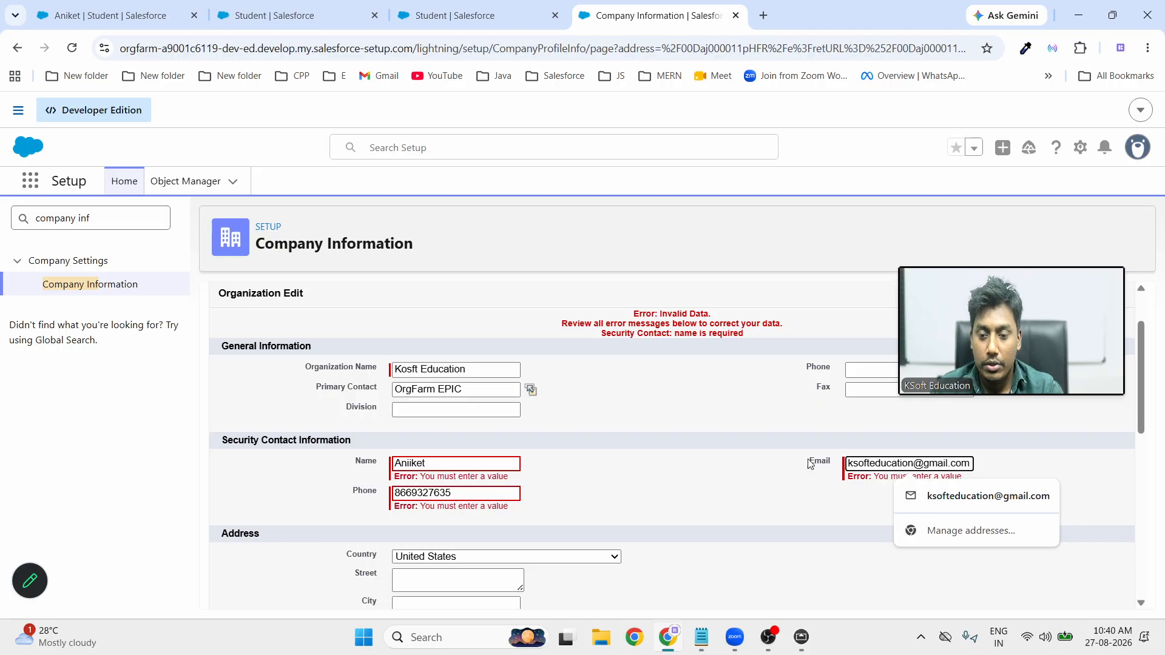
click(696, 367)
Save the company information with the security contact and India Standard Time
scroll(695, 368, up, 1)
scroll(1007, 444, down, 4)
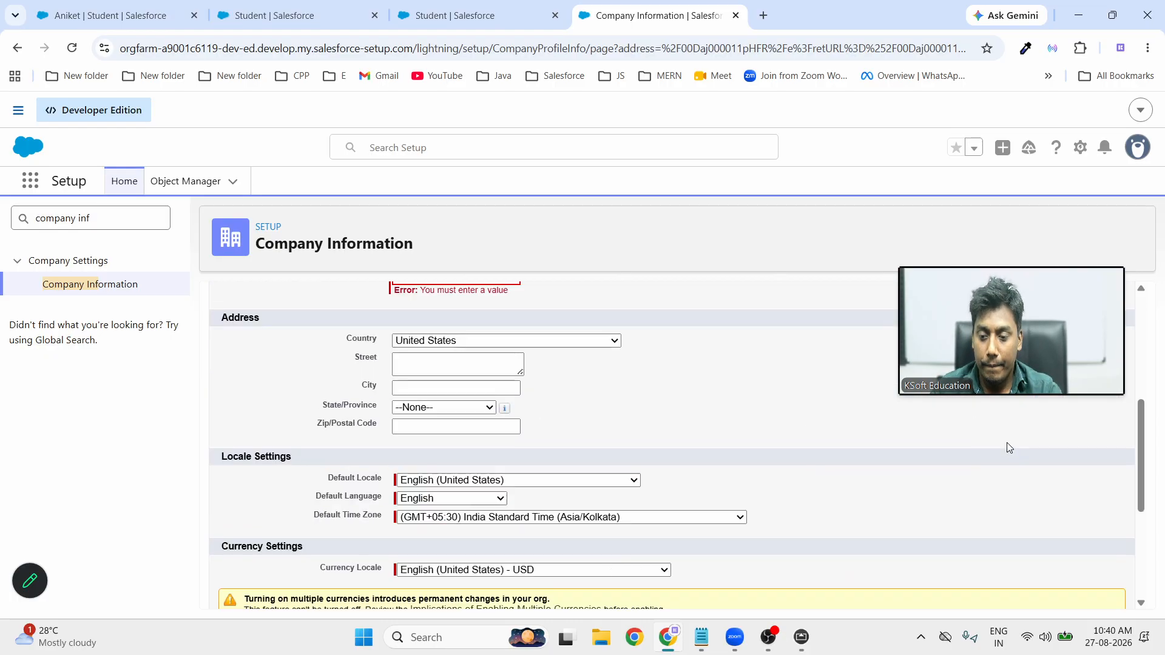
scroll(1006, 443, down, 4)
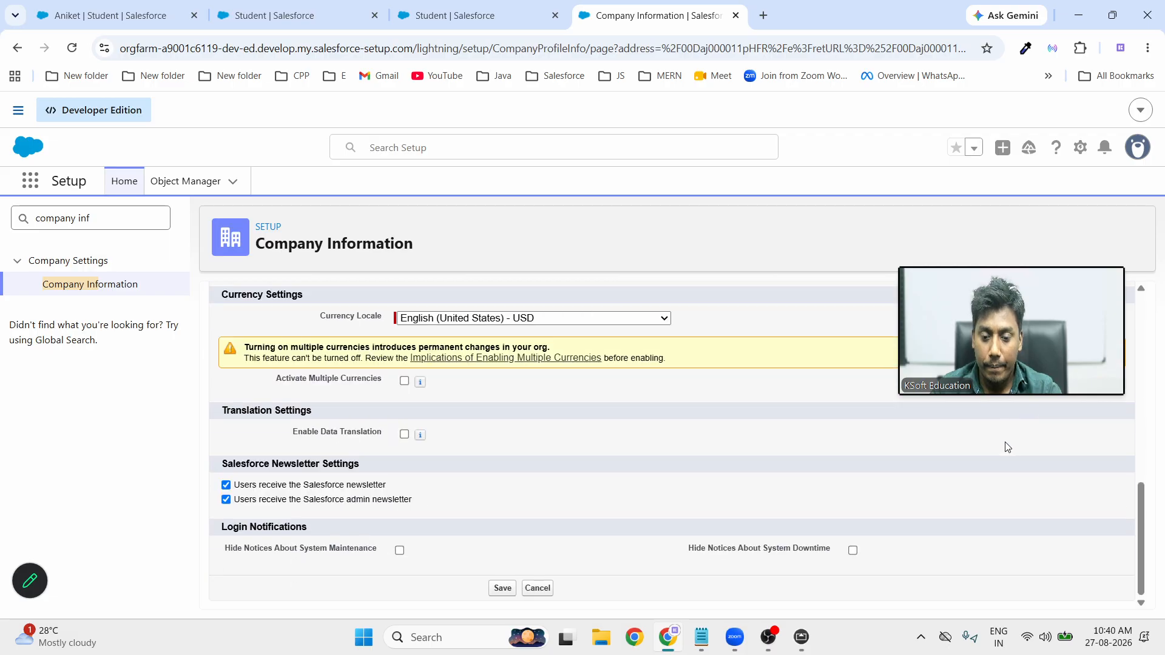
click(501, 590)
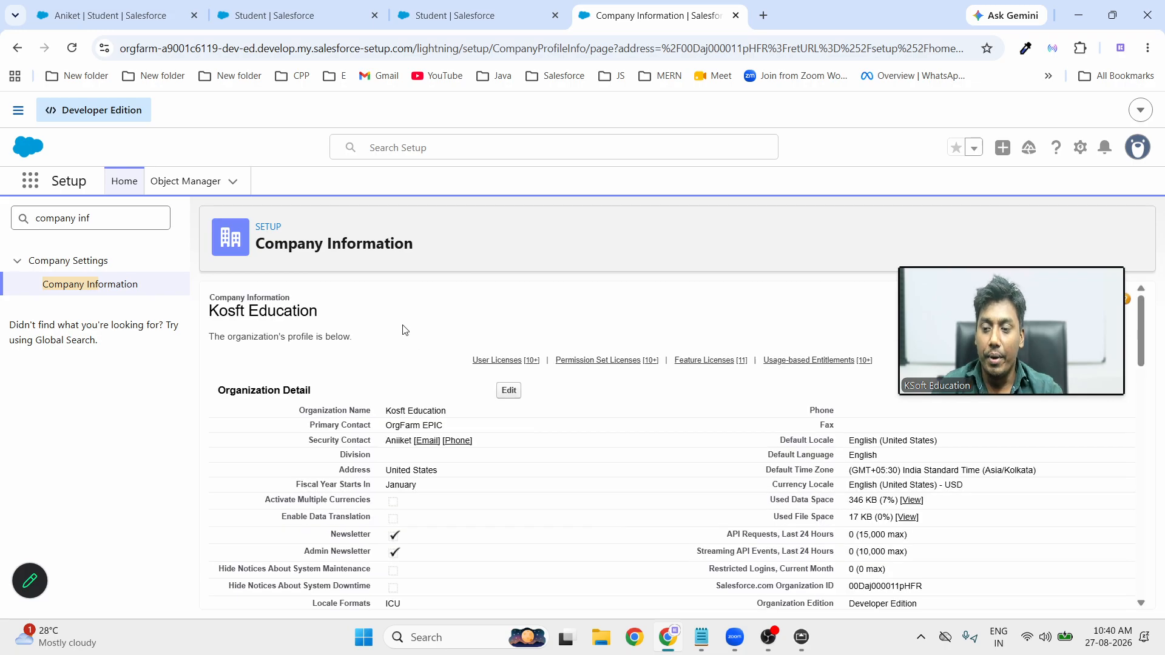
Go from the open Student record to the Students list and start a New Student
click(103, 16)
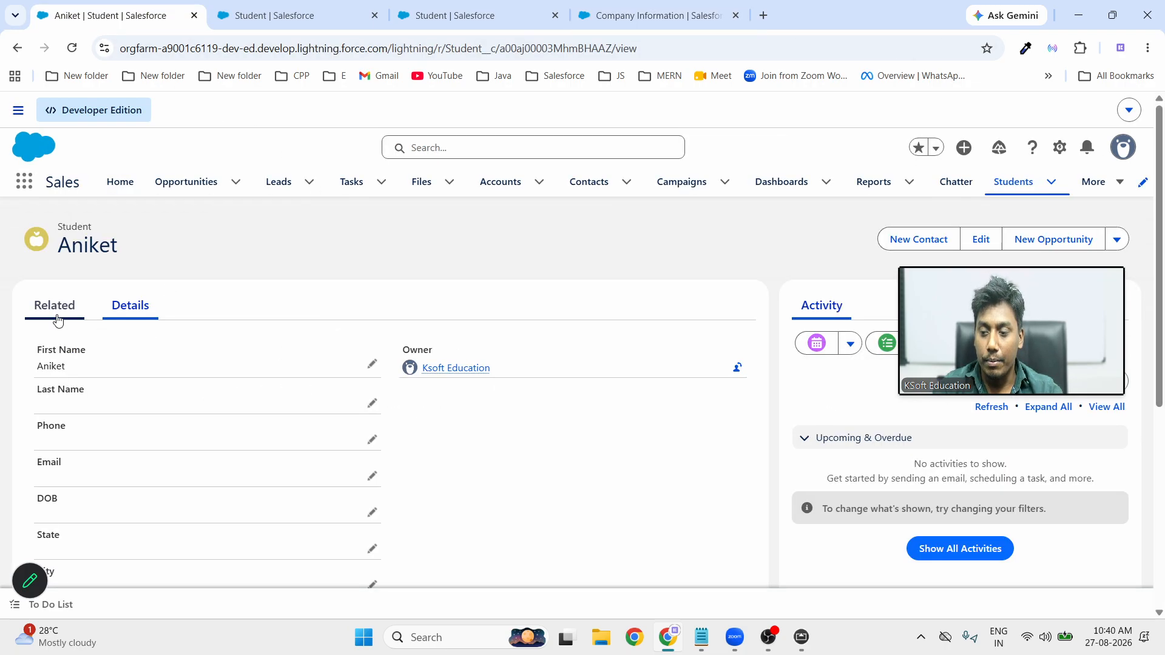
click(70, 50)
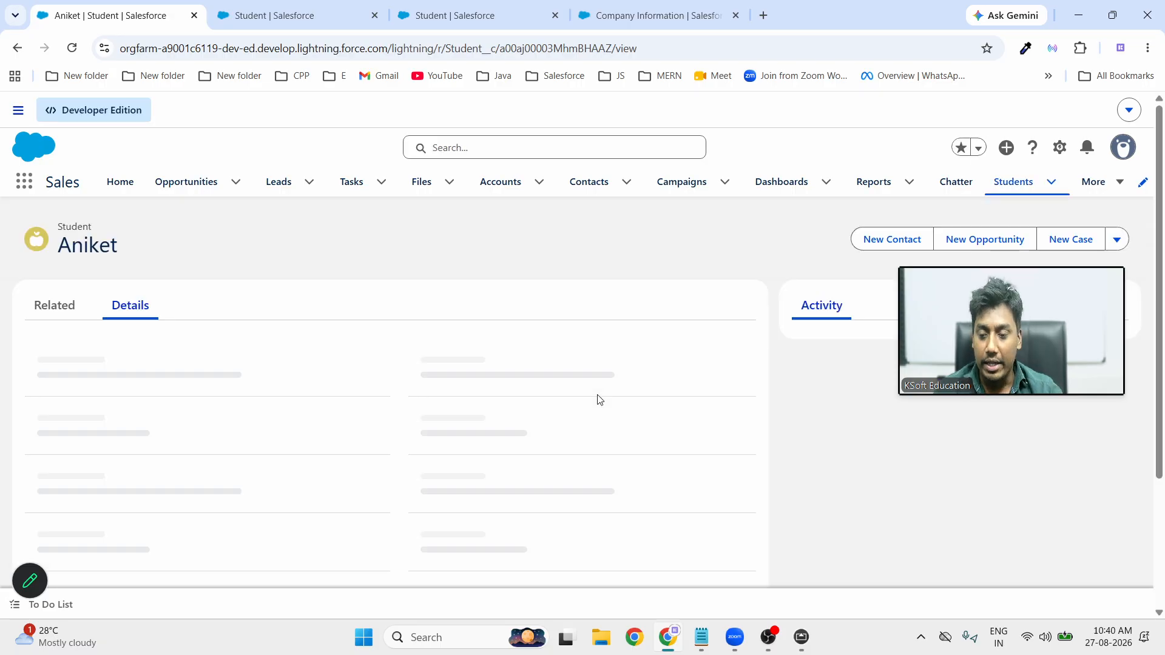
scroll(600, 400, down, 5)
scroll(281, 436, down, 2)
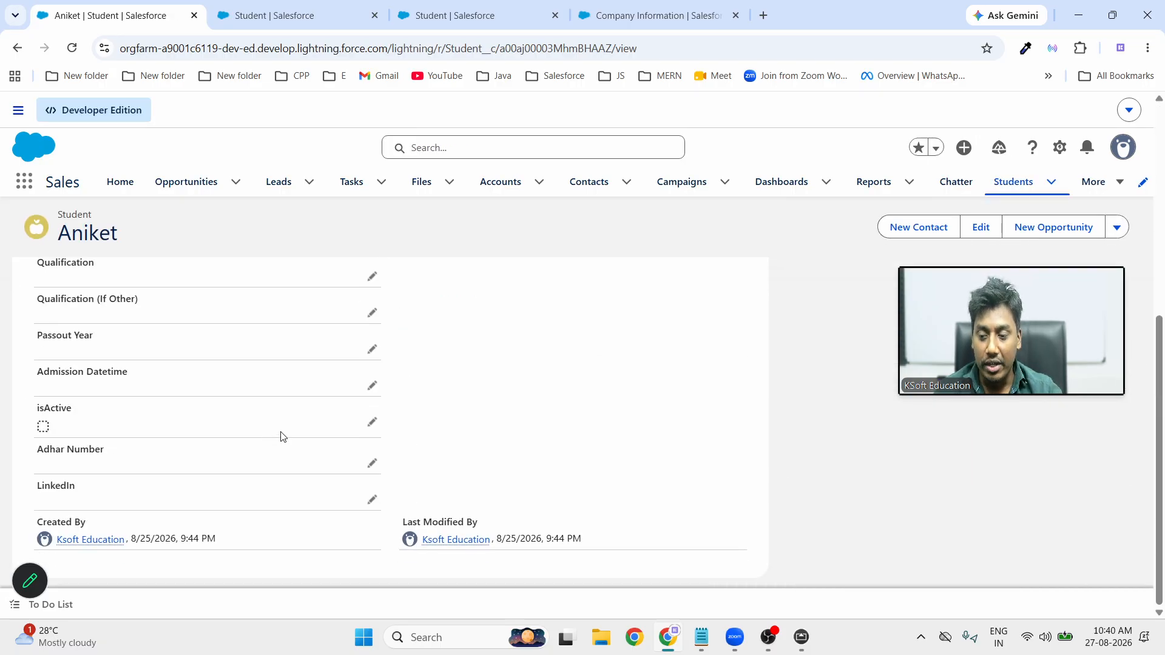
scroll(593, 419, up, 7)
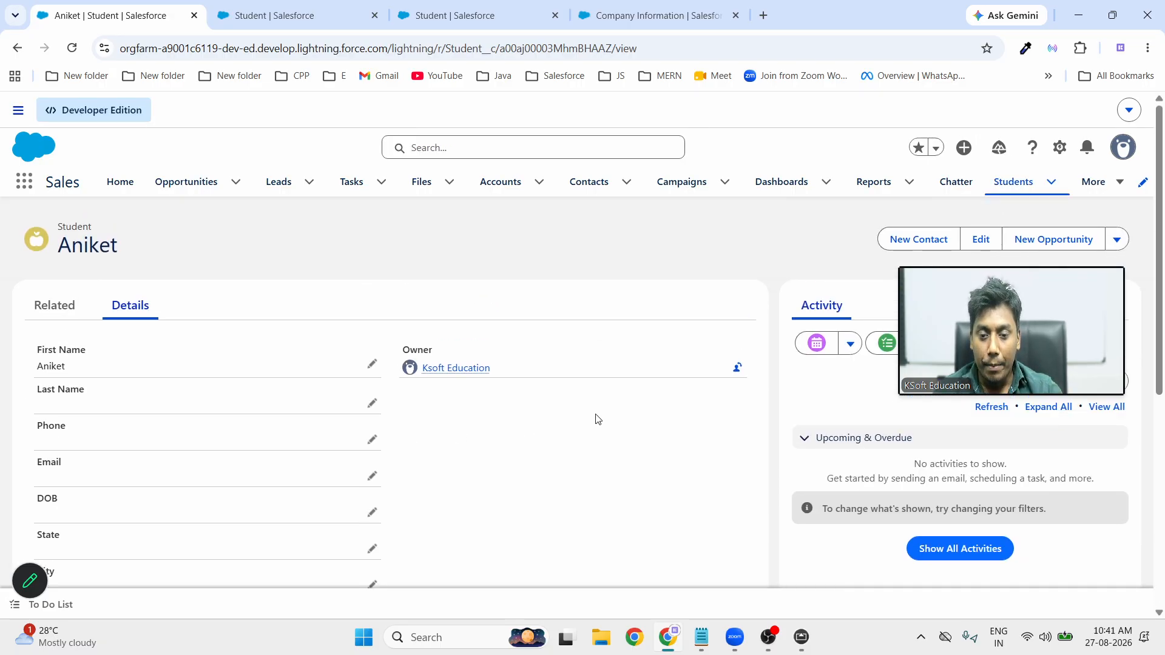
click(1022, 181)
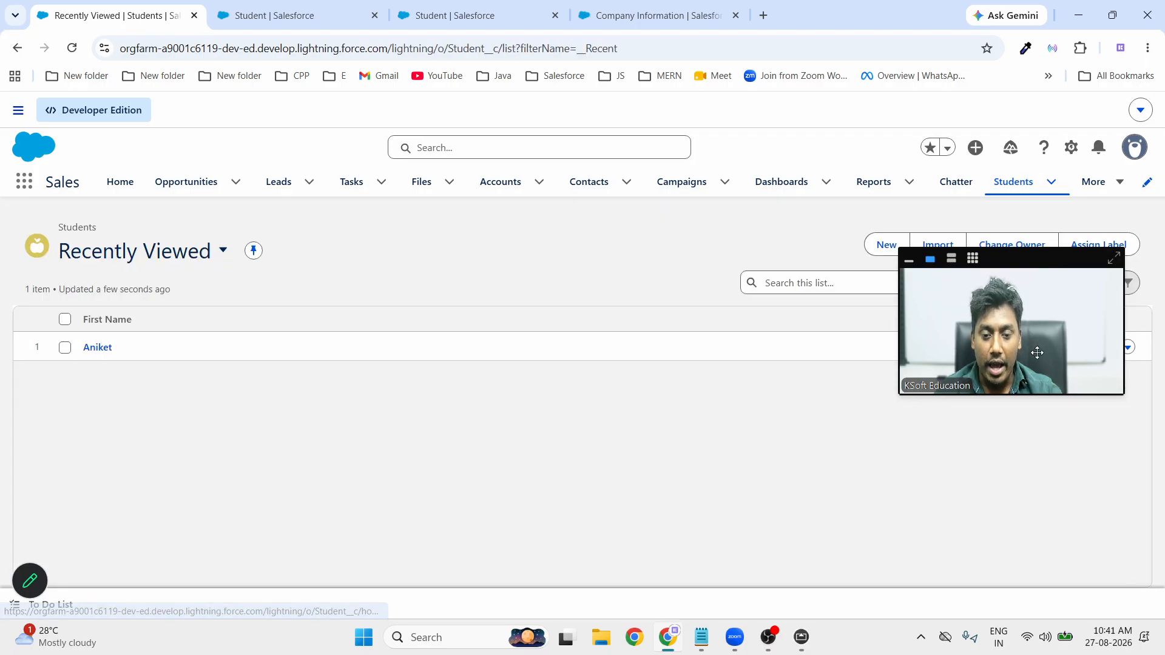
drag(1037, 352, 1037, 452)
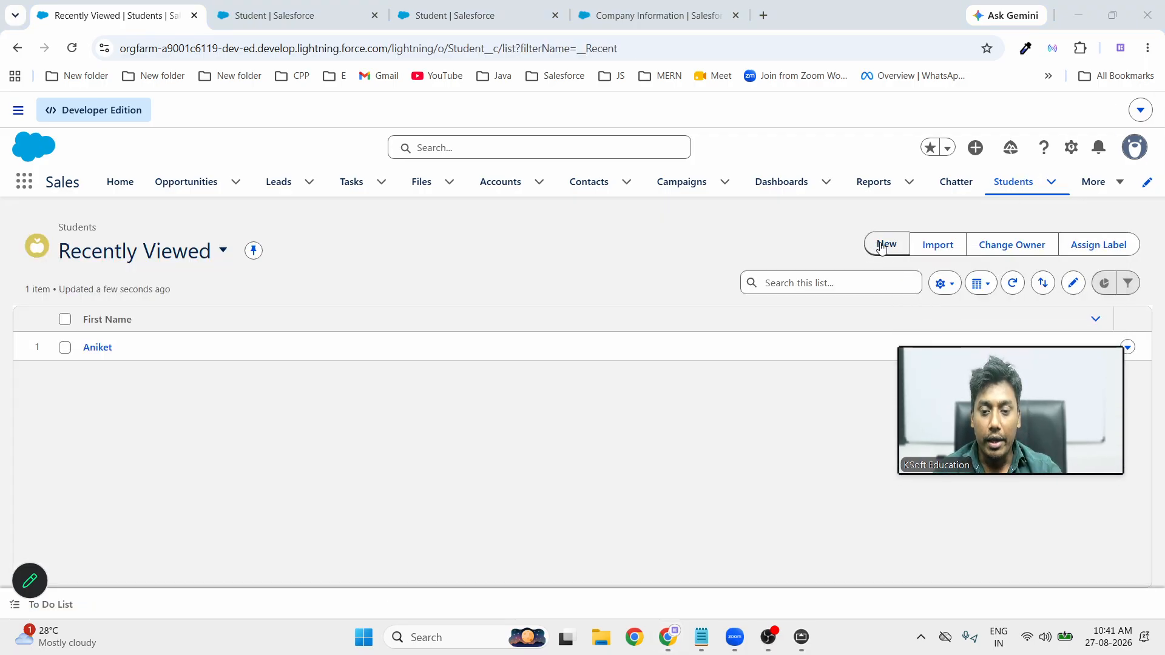
click(883, 245)
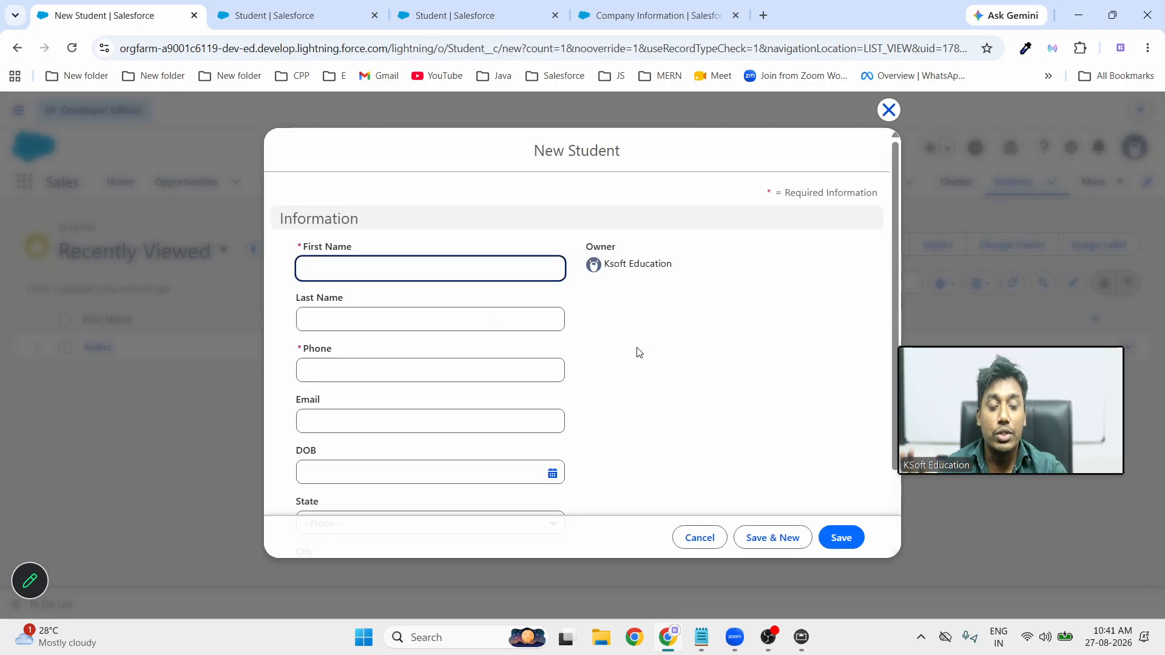
Enter the new student's first name, last name, phone number and e-mail address
click(377, 258)
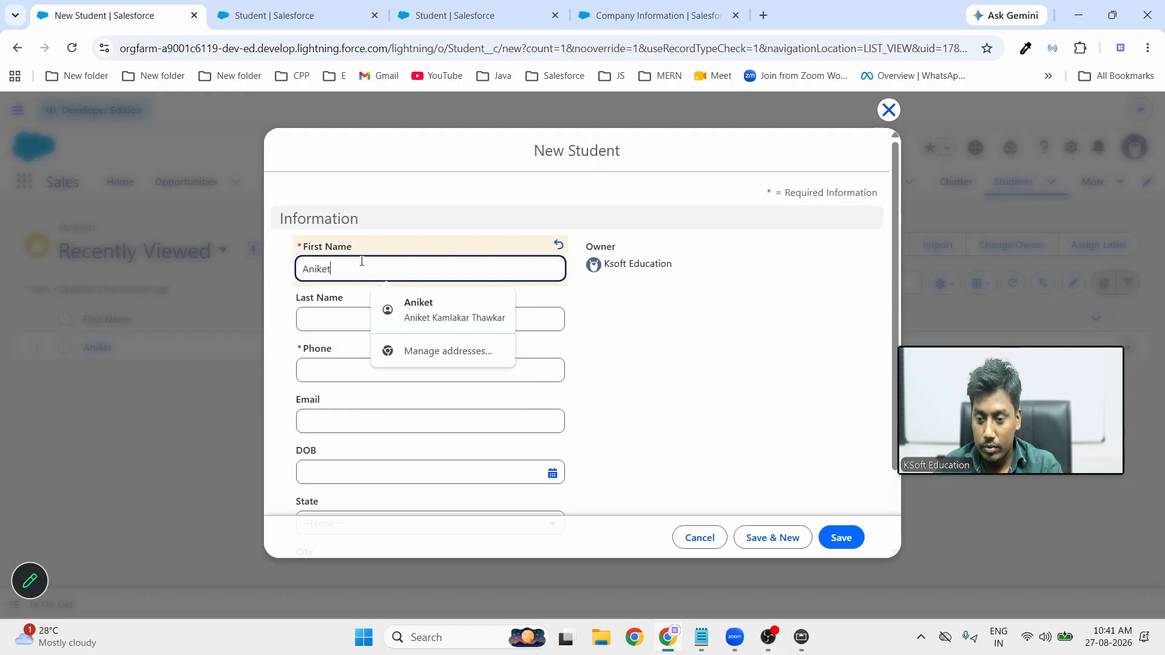
click(330, 322)
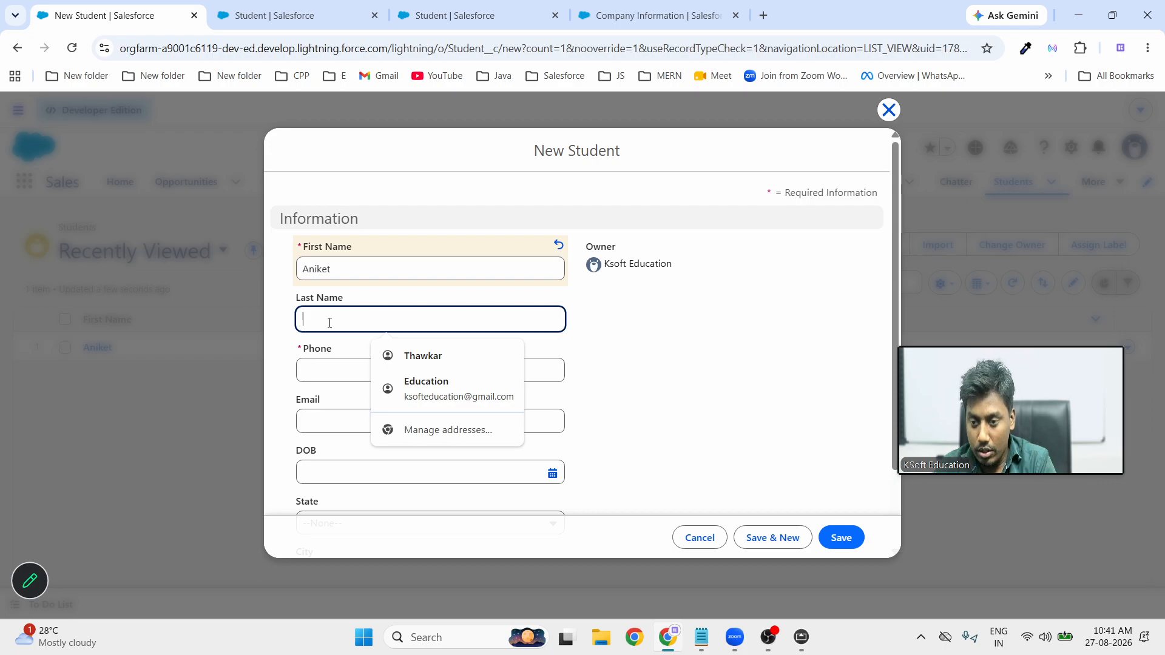
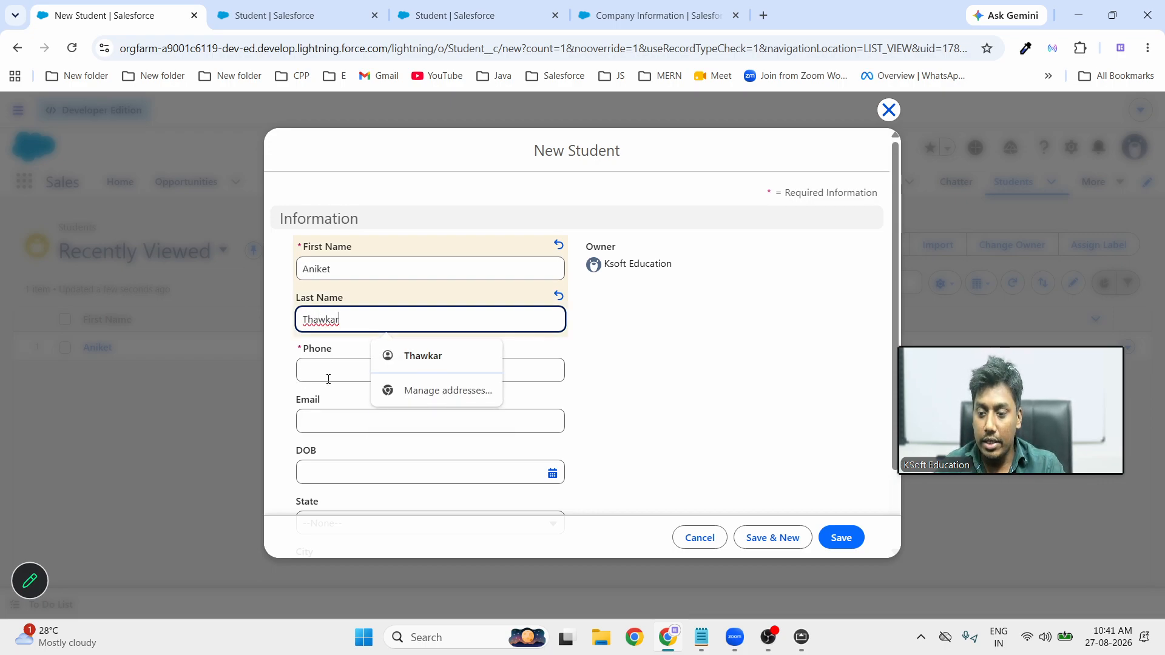
click(329, 377)
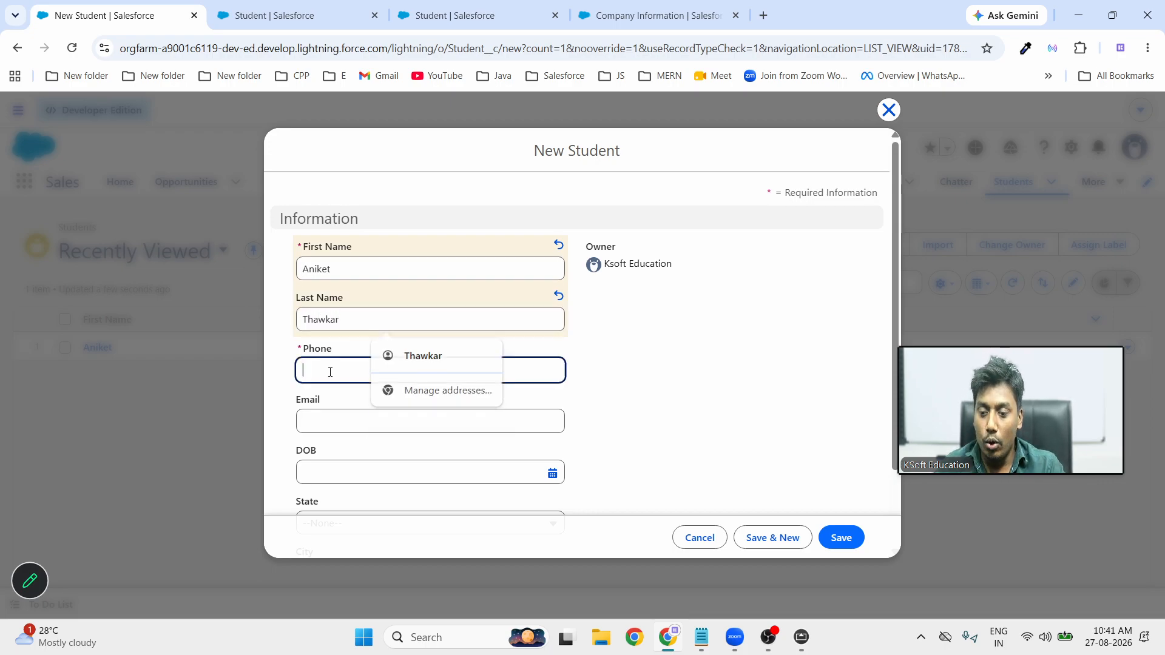
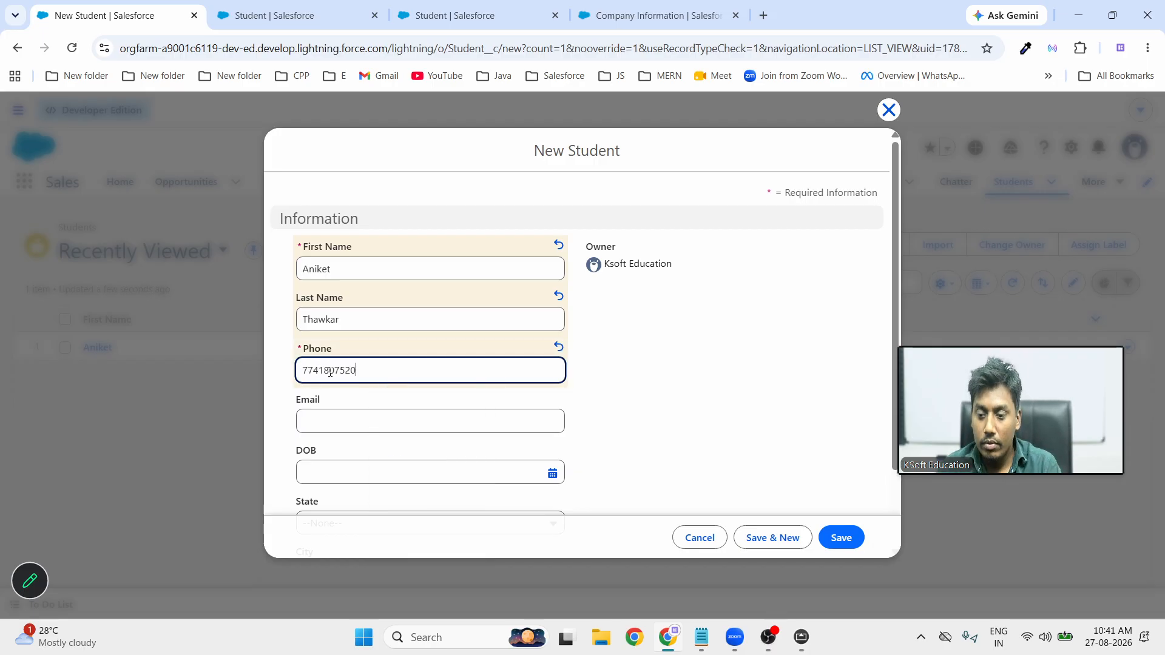
click(376, 424)
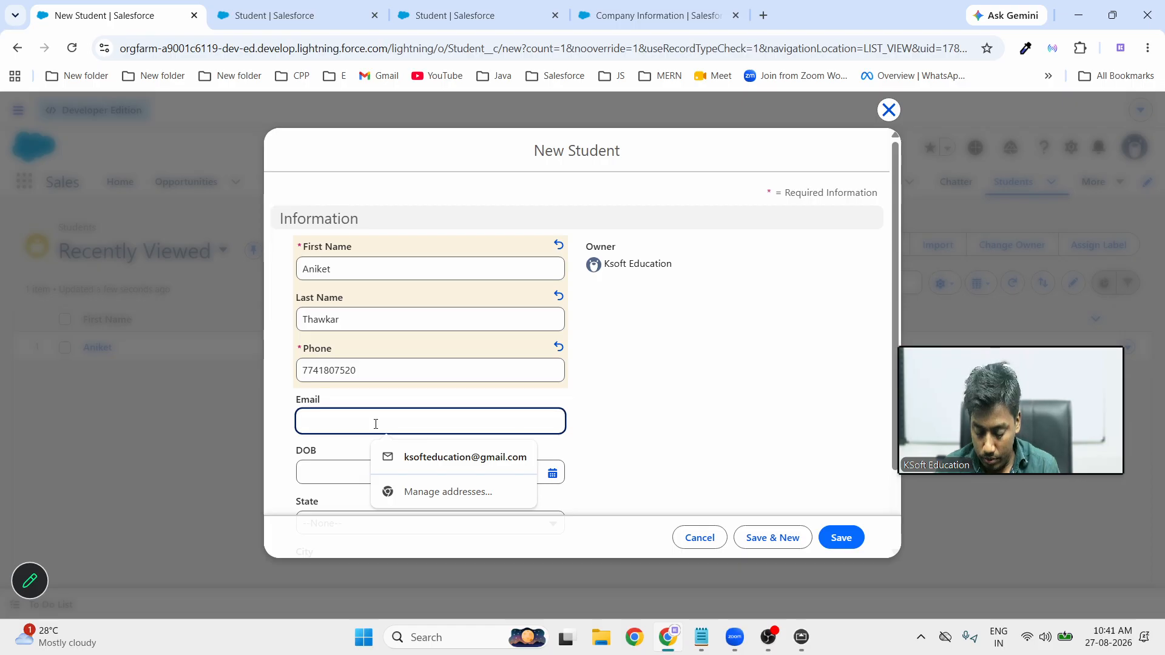
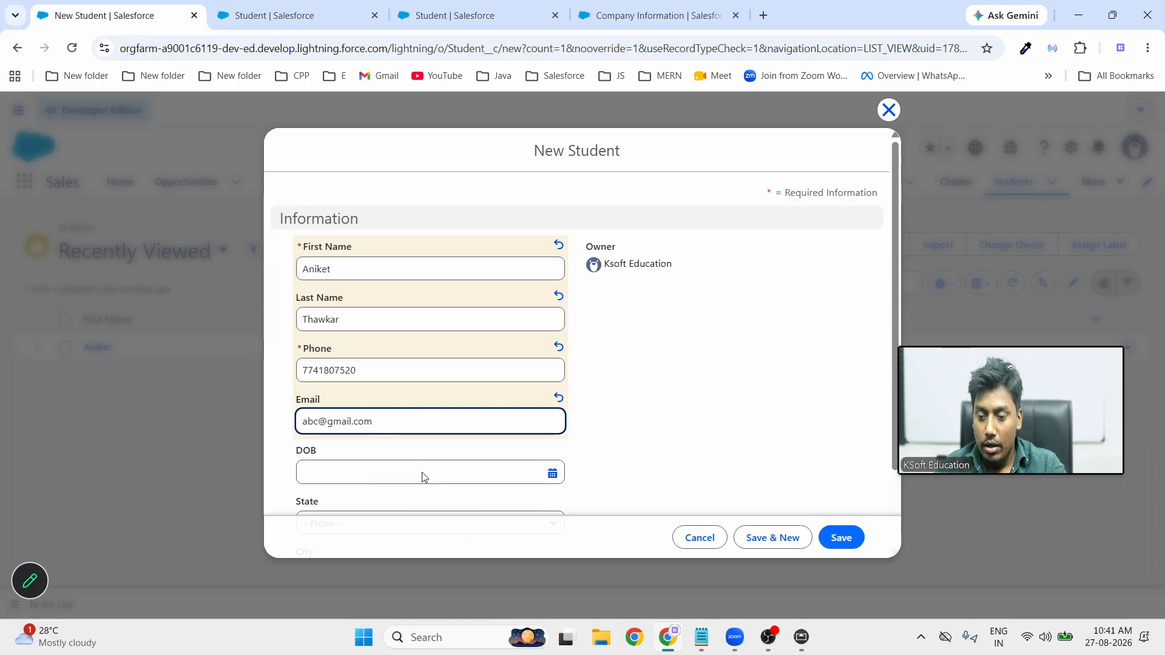
click(423, 476)
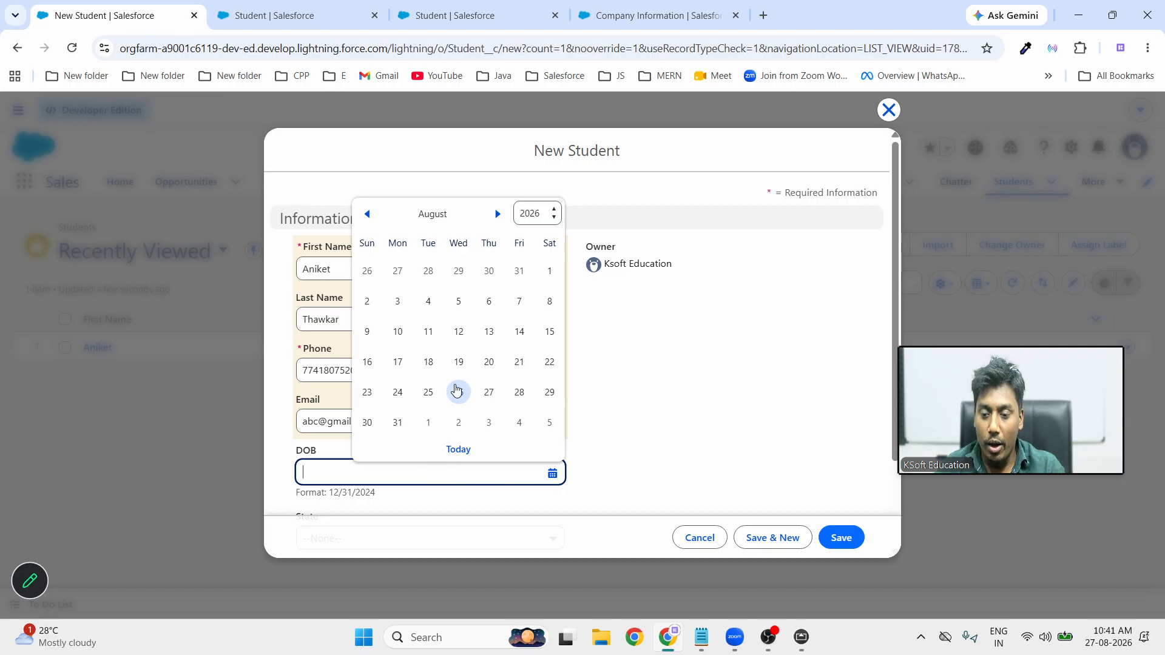
Set DOB 8/26/2026, State Maharashtra and City NAgpur, then save the Student record
click(457, 391)
scroll(512, 409, down, 2)
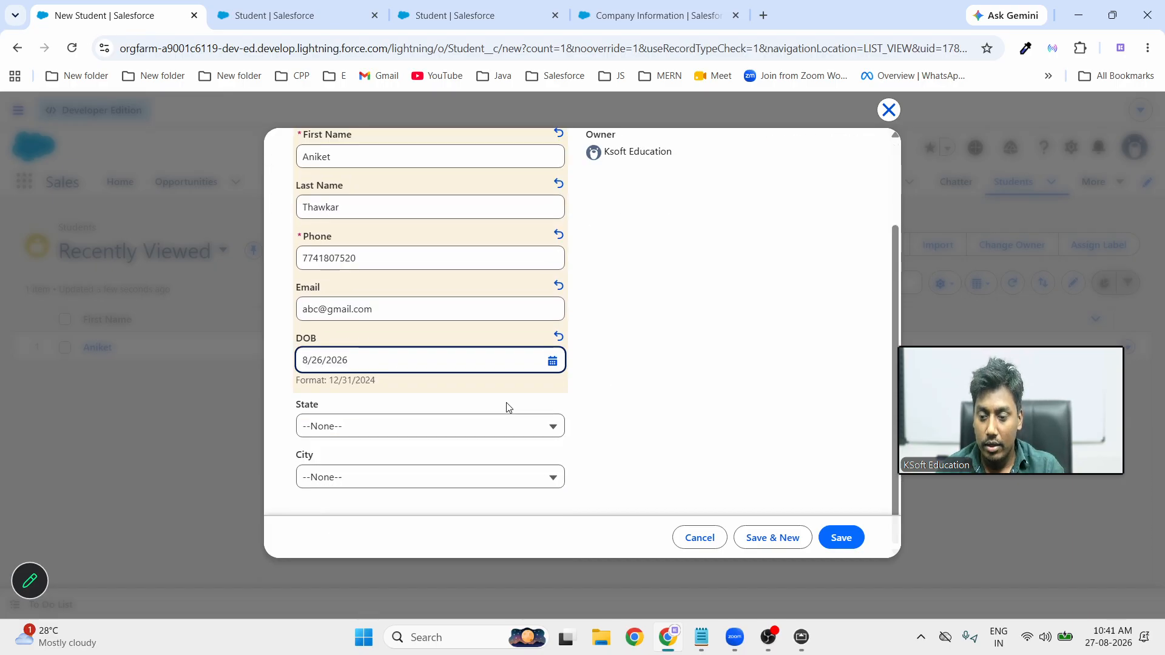
click(407, 433)
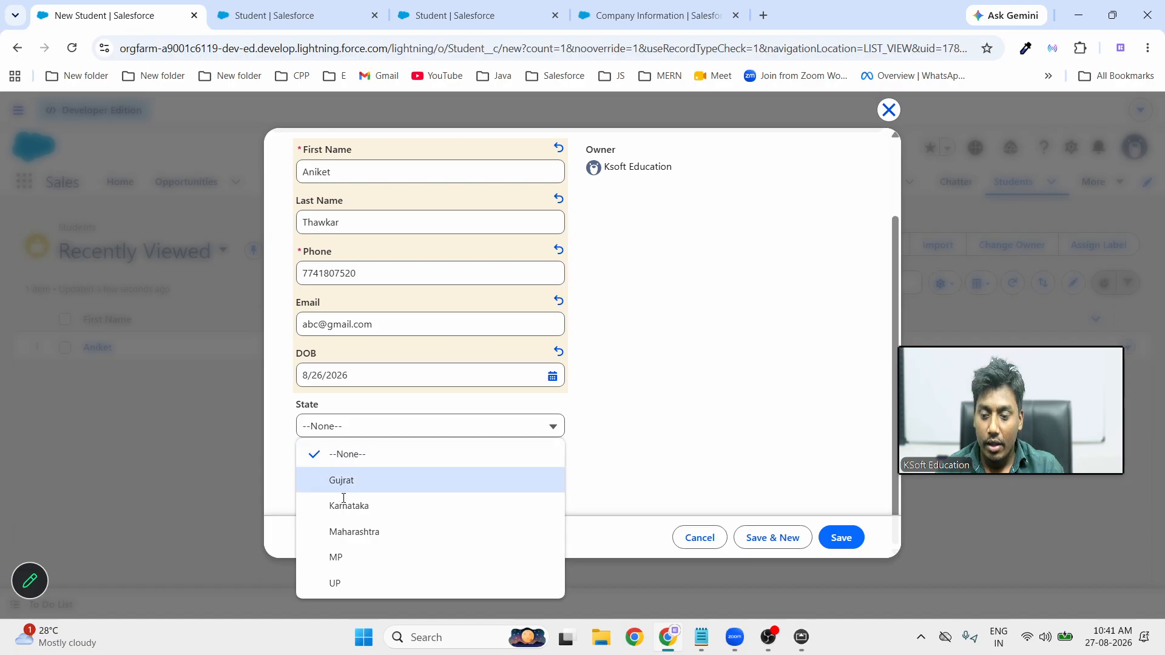
click(354, 530)
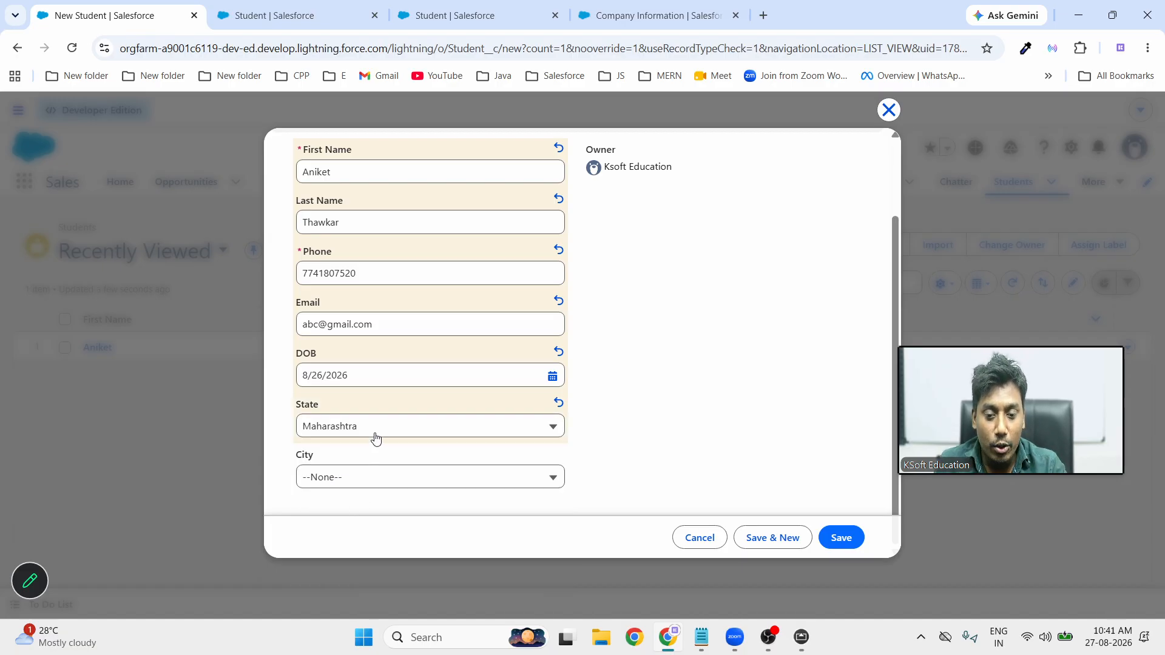
click(377, 485)
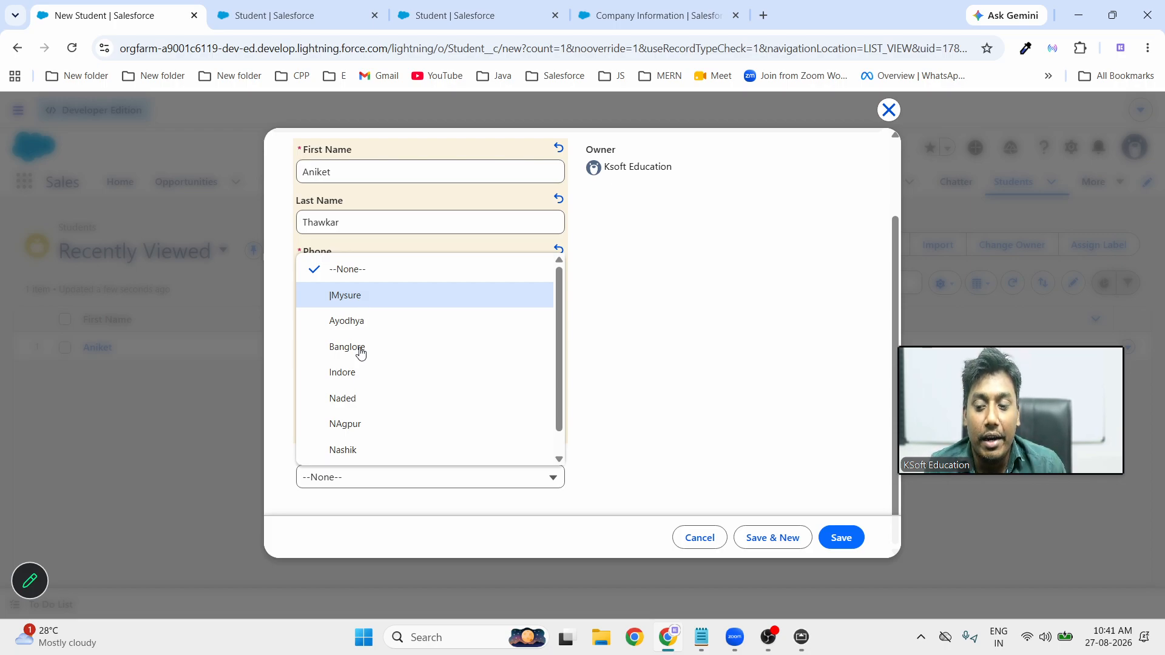
click(371, 429)
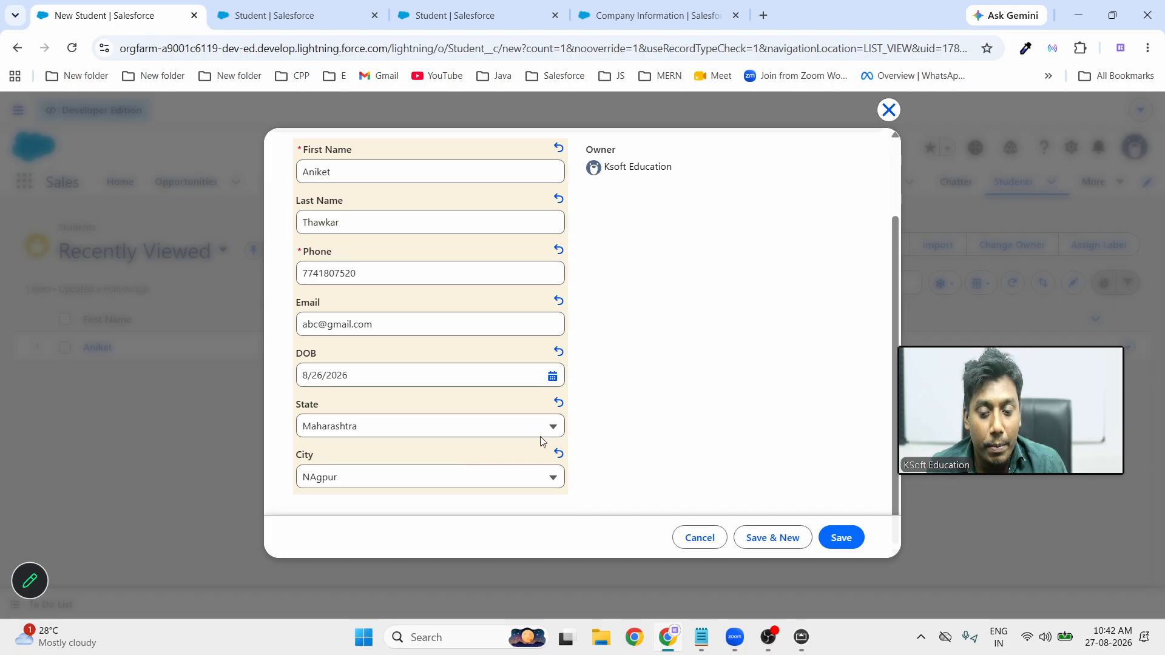
click(855, 538)
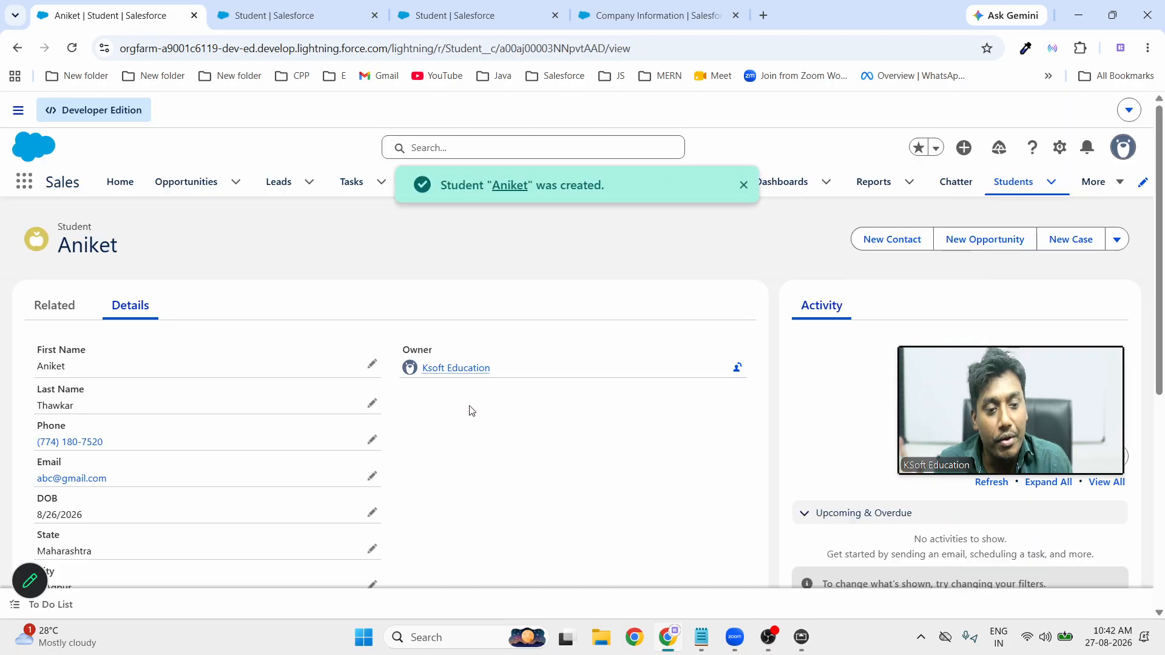
Review the saved Student's details down to Created By, then minimize the browser
scroll(468, 416, down, 10)
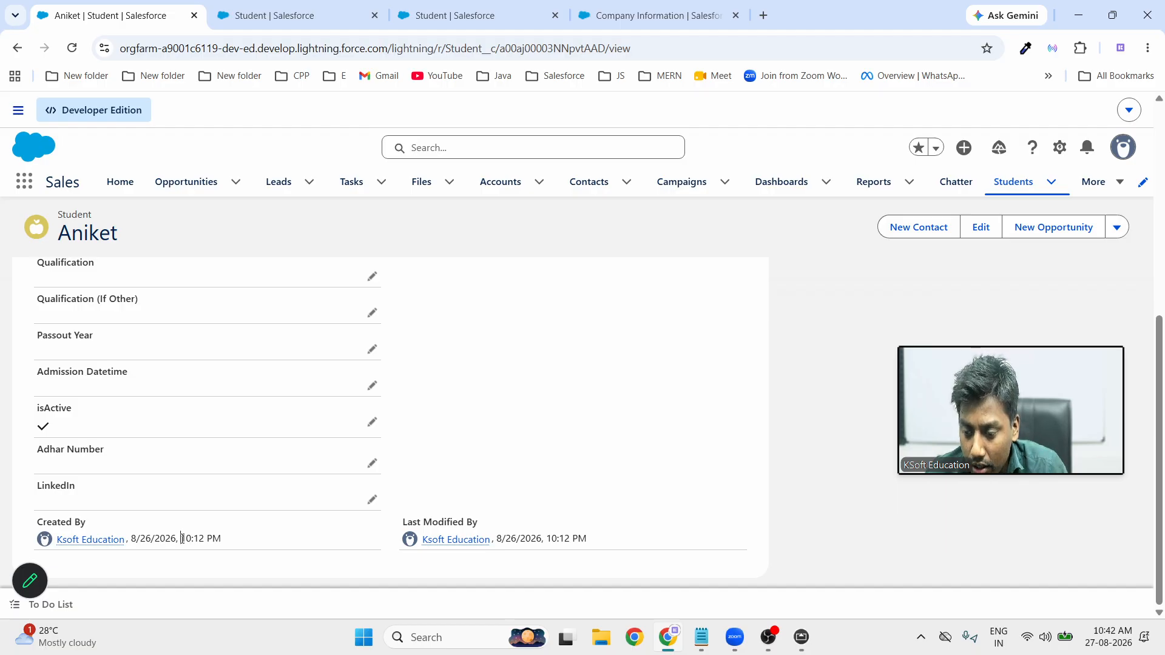
drag(182, 538, 199, 538)
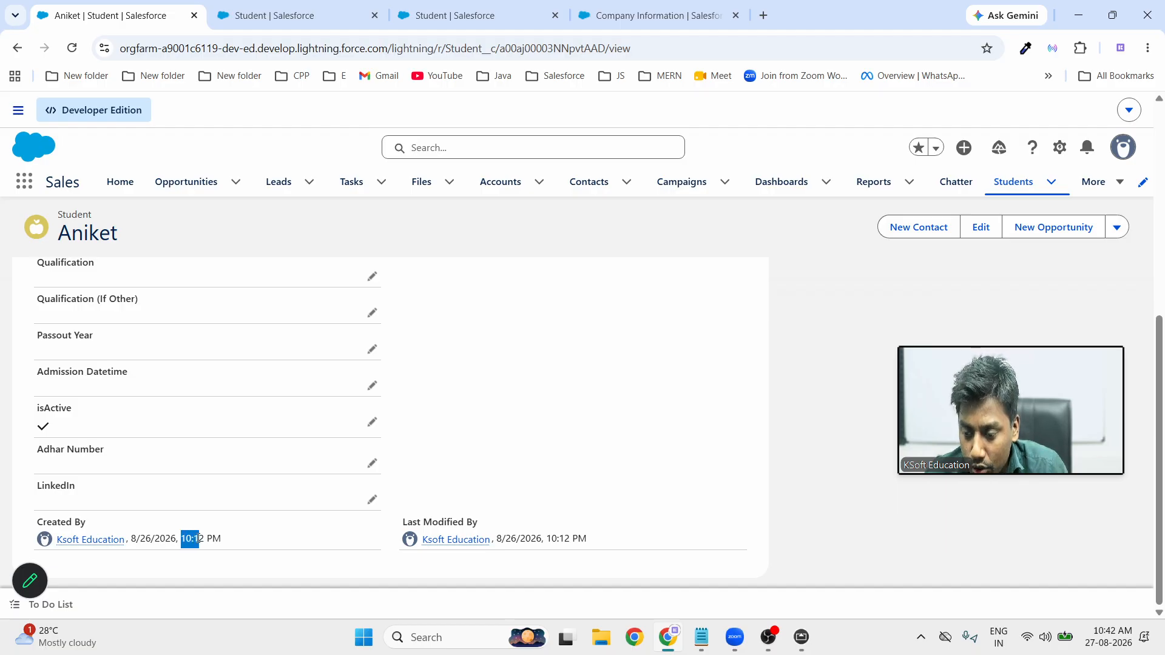
click(706, 347)
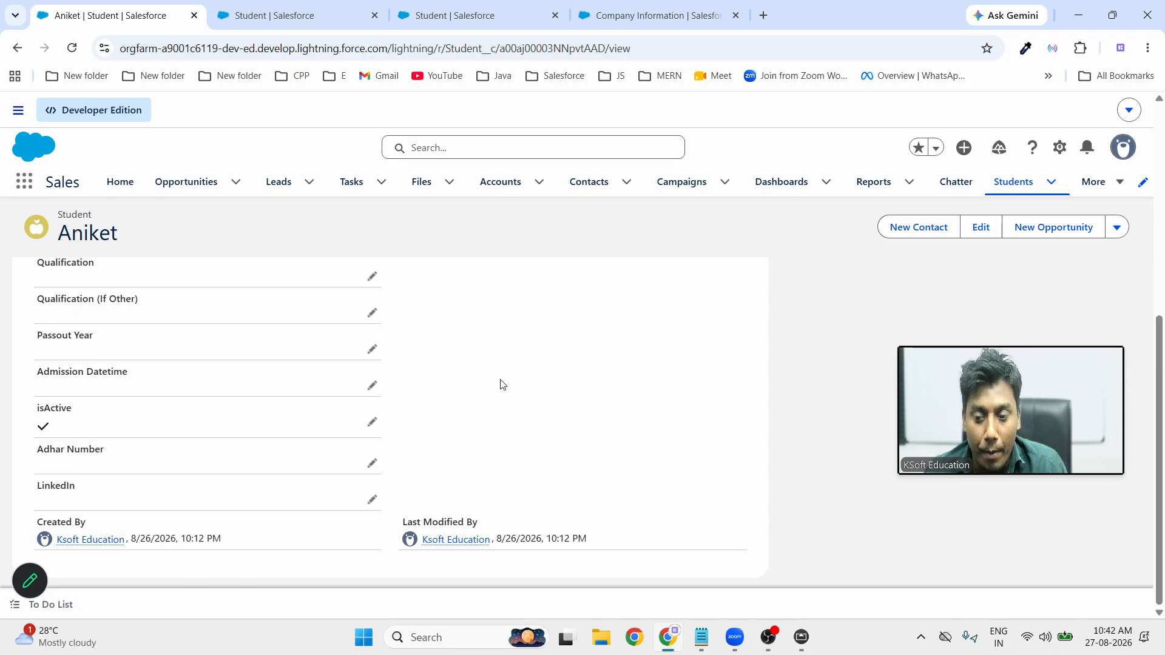
scroll(551, 362, up, 2)
scroll(551, 361, up, 3)
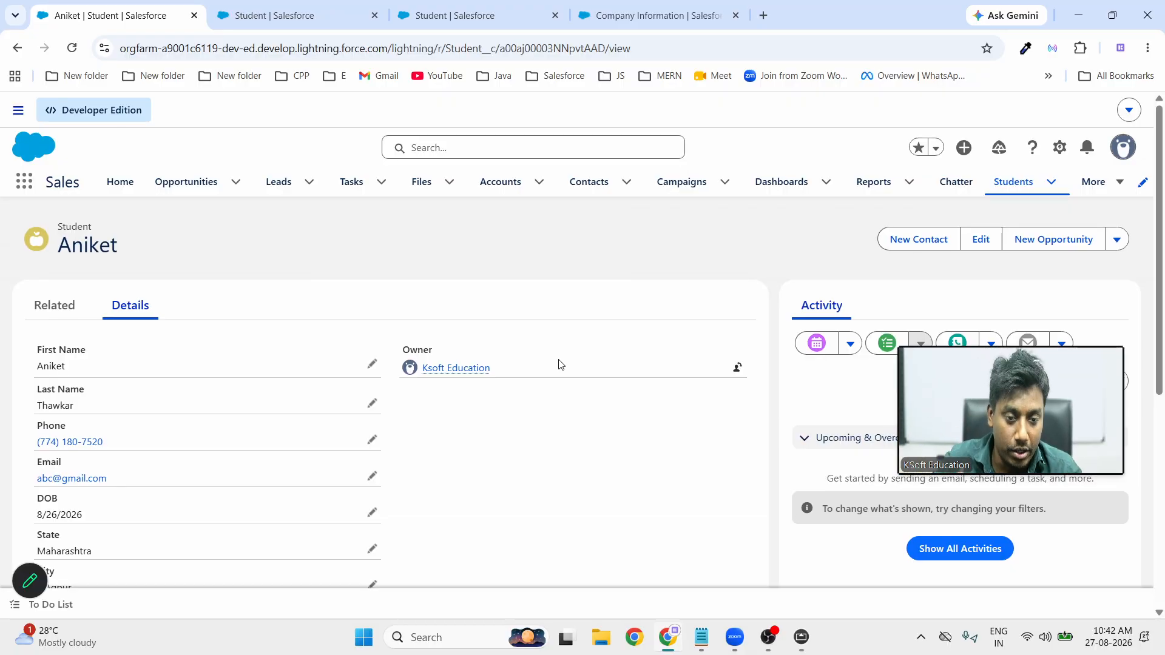
scroll(577, 452, down, 6)
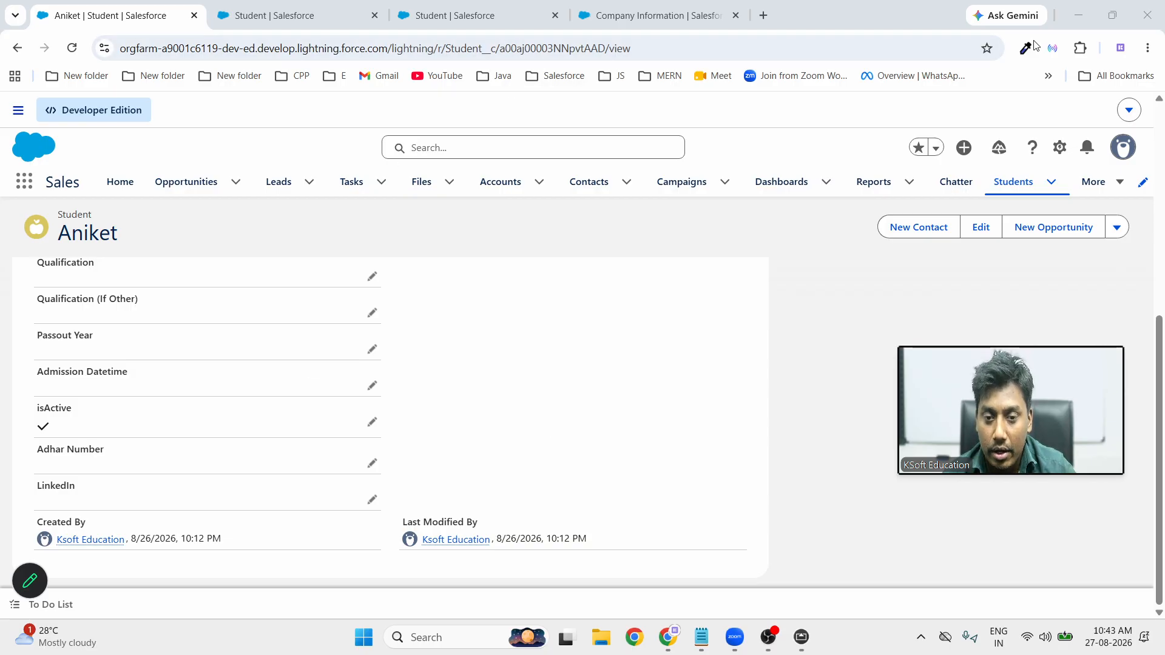
click(1078, 18)
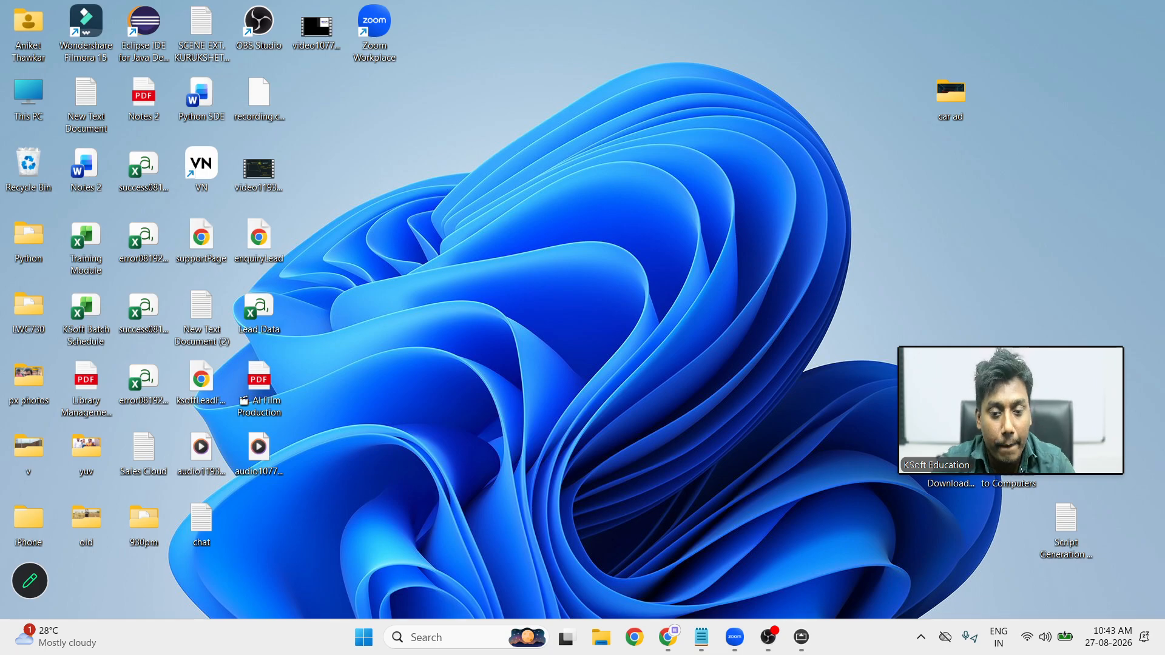